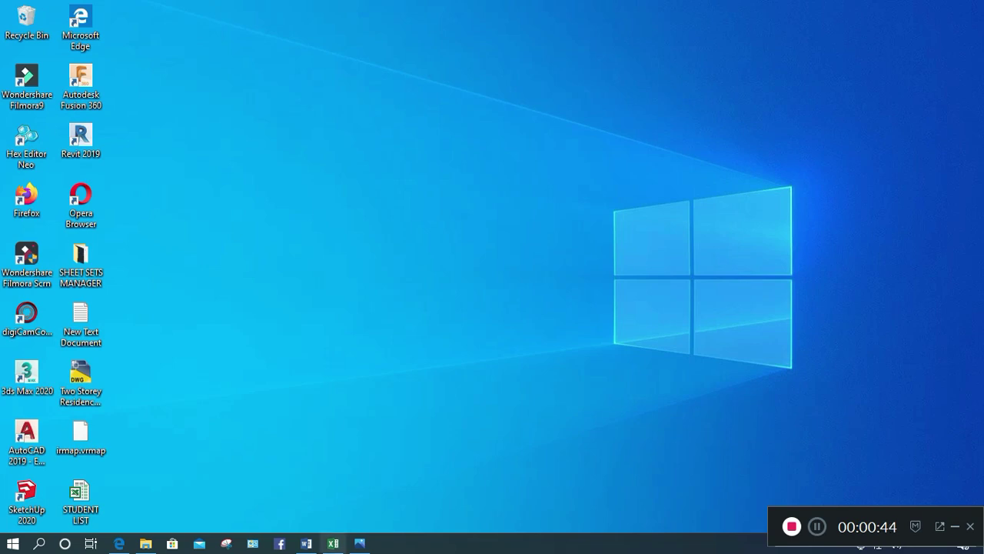
# Review participant names and ADOBE PHOTOSHOP subjects in the STUDENT LIST workbook, then close it
pyautogui.hotkey('alt', 'Tab')
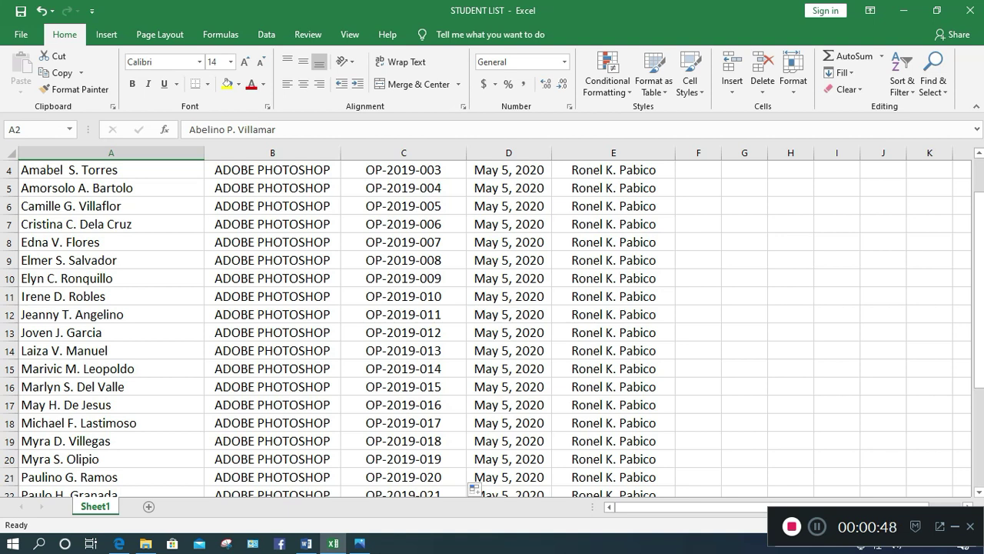
pyautogui.click(110, 332)
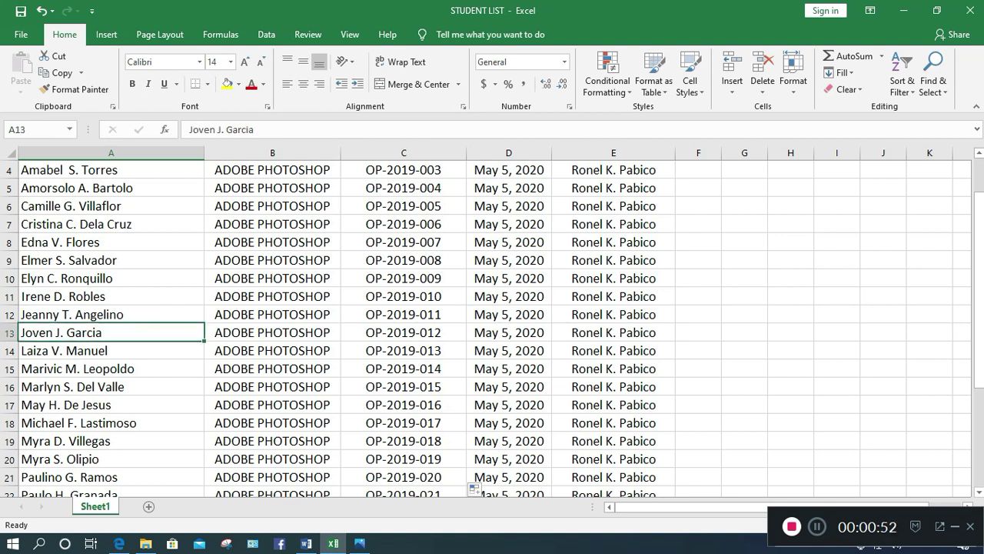
pyautogui.scroll(-2, 492, 323)
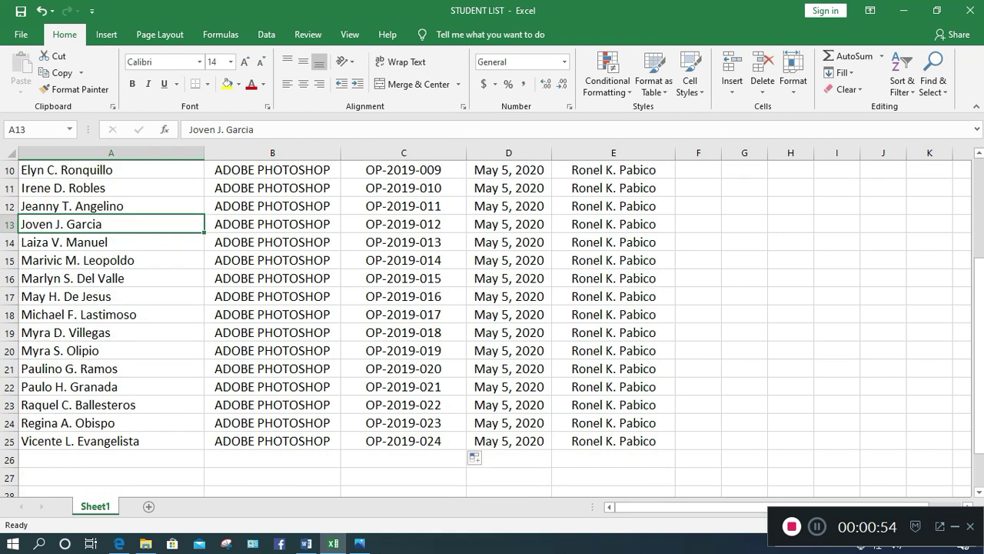
pyautogui.scroll(3, 492, 322)
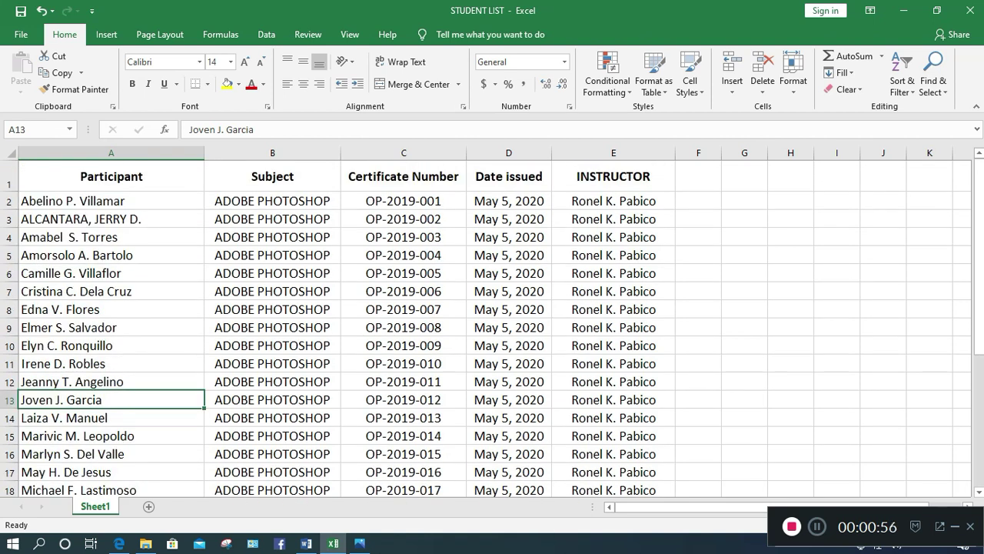
pyautogui.click(111, 201)
pyautogui.click(272, 201)
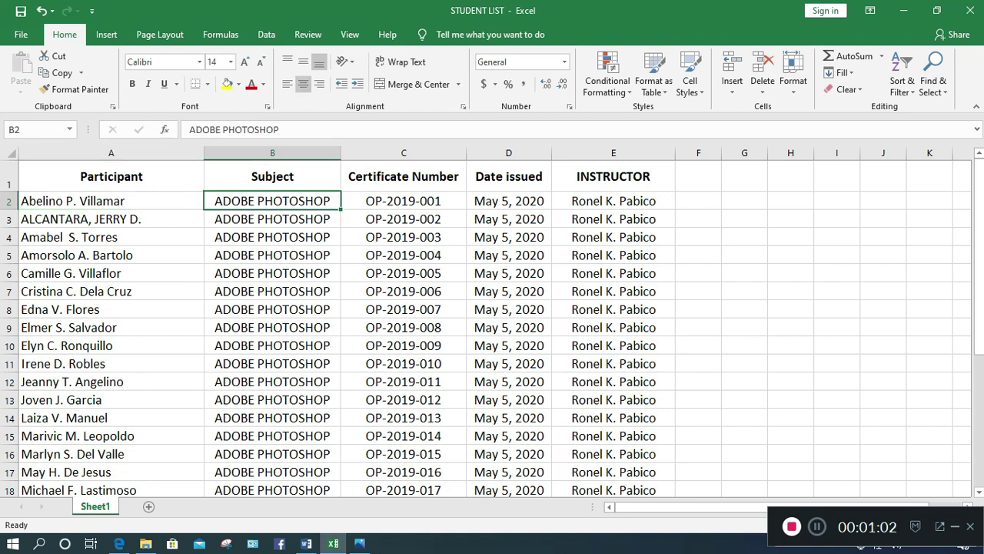
pyautogui.click(272, 345)
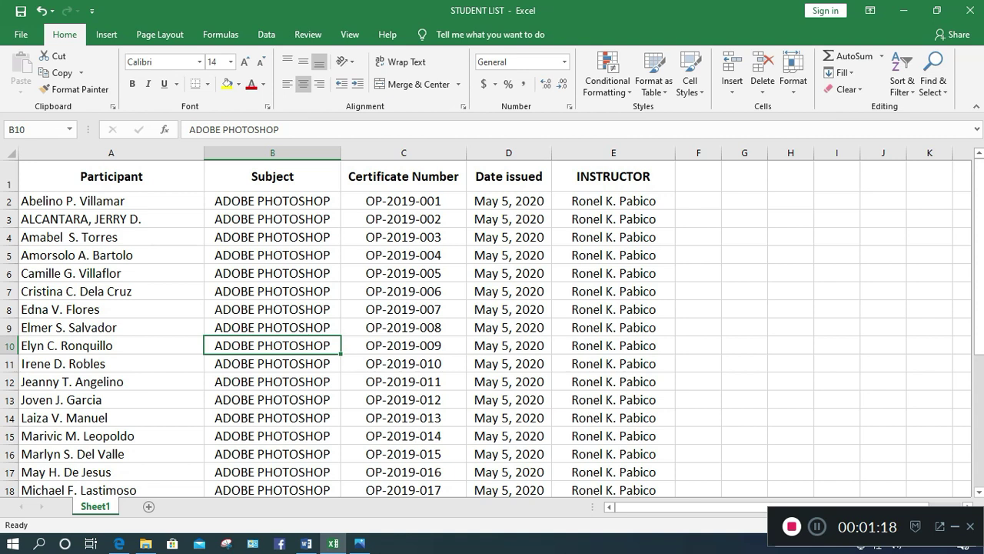
pyautogui.click(110, 176)
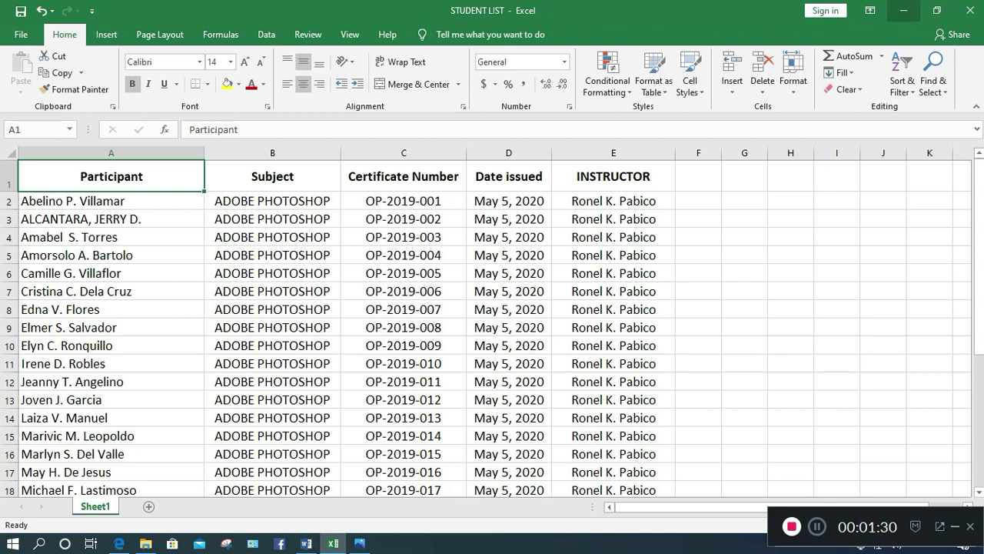
pyautogui.click(904, 11)
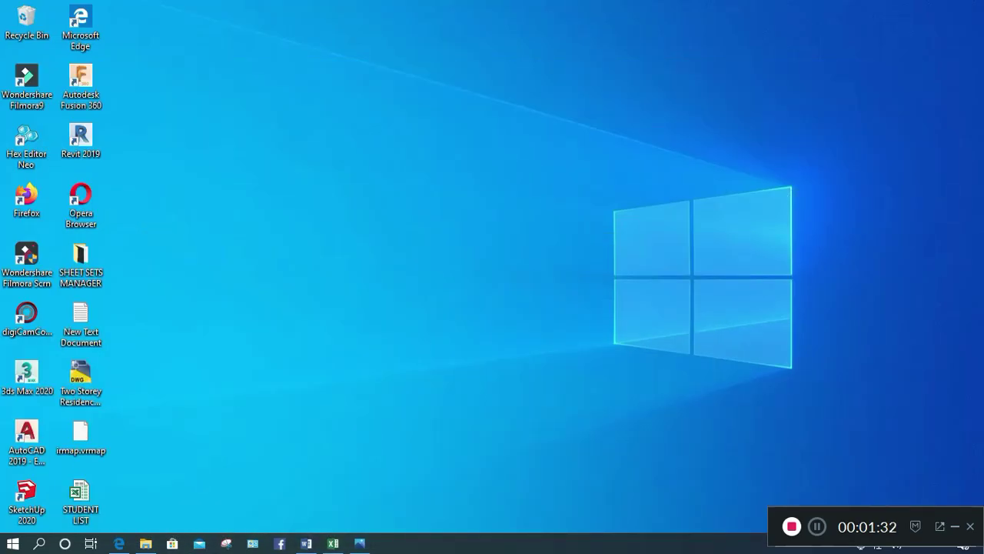
# Launch Word, create a blank document and discard the recovered files
pyautogui.click(306, 542)
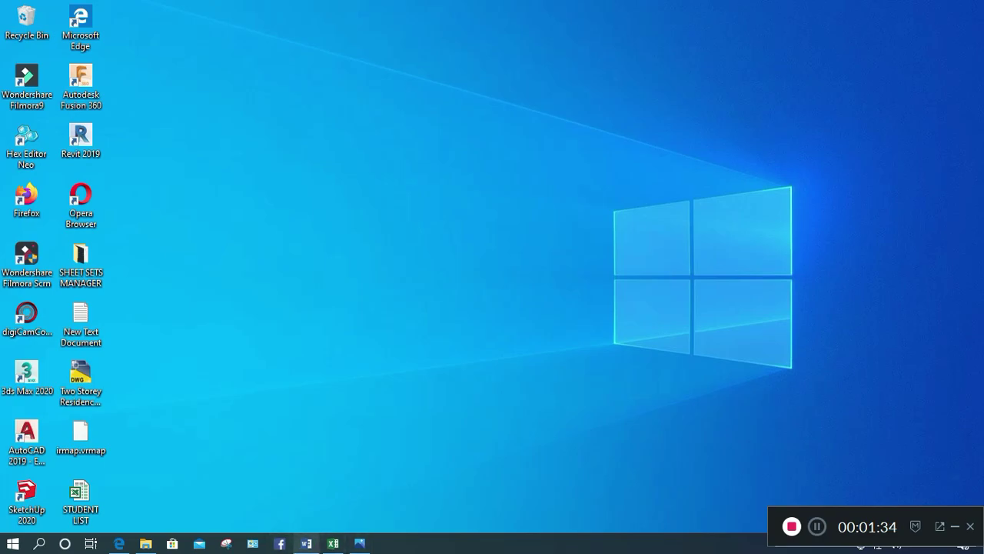
pyautogui.press('Return')
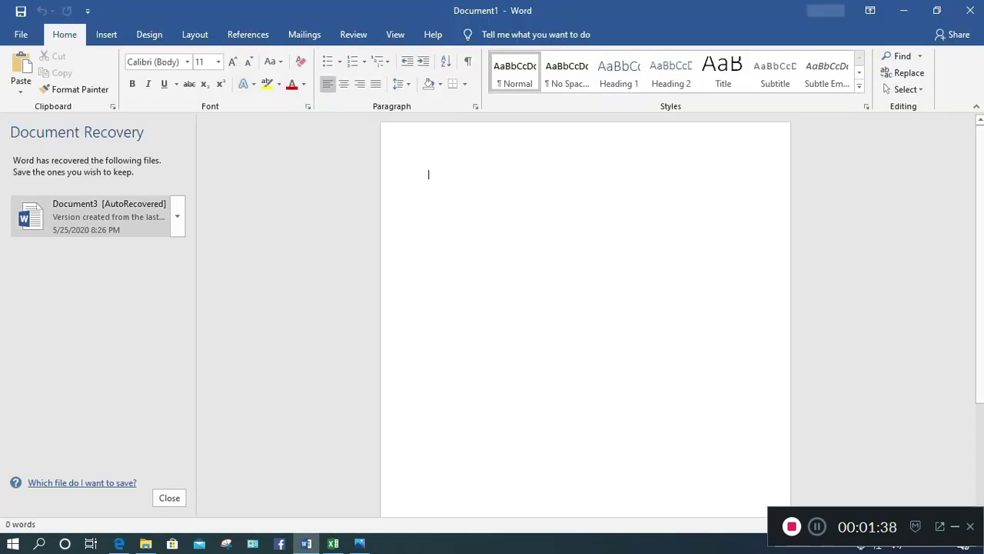
pyautogui.click(169, 497)
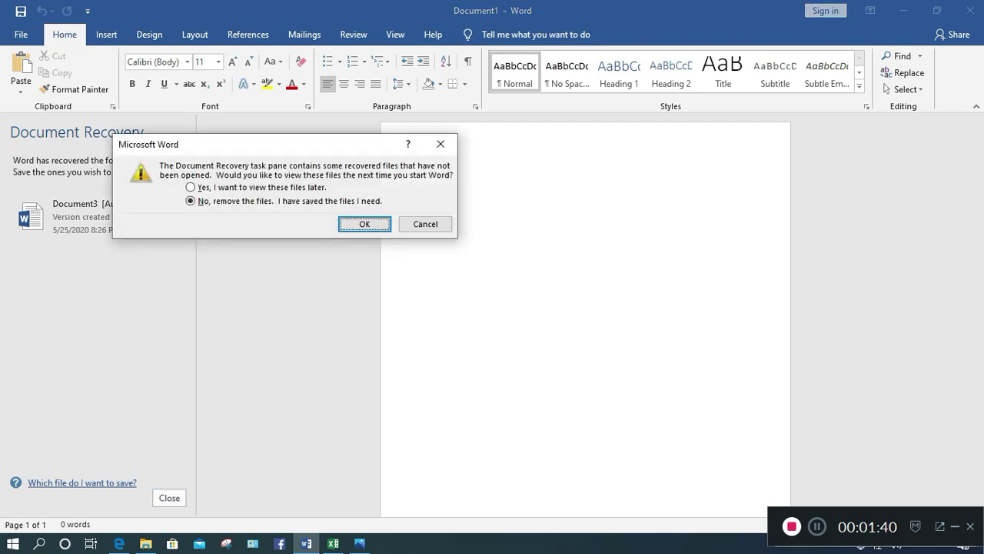
pyautogui.press('Return')
pyautogui.hotkey('ctrl', 'o')
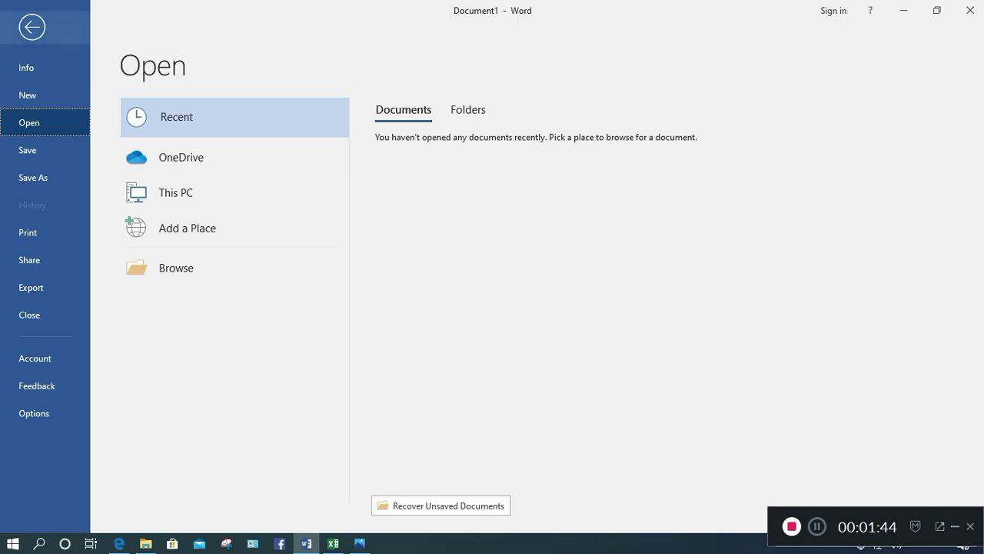
pyautogui.press('Escape')
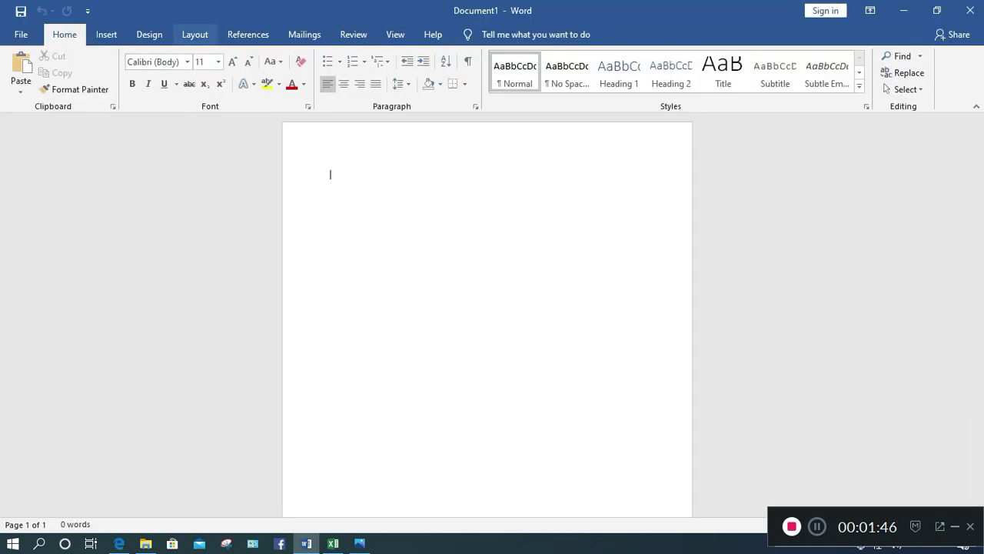
# Set the page to landscape orientation with narrow margins
pyautogui.click(194, 35)
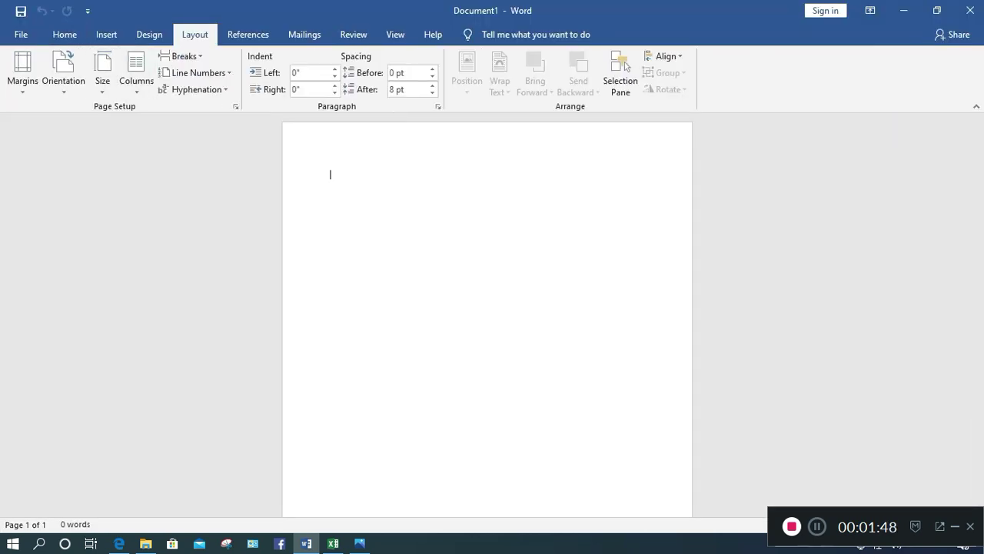
pyautogui.click(63, 77)
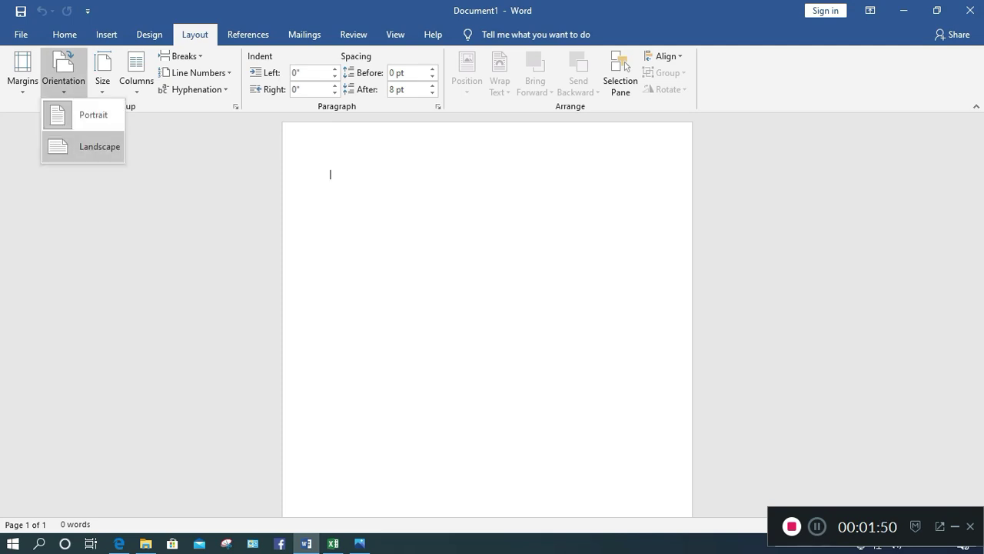
pyautogui.click(88, 145)
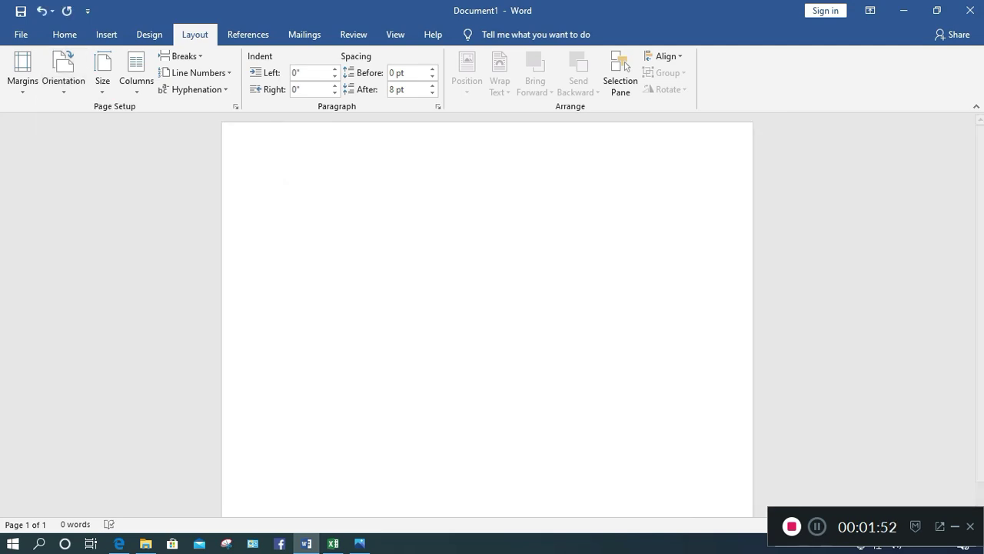
pyautogui.click(22, 73)
pyautogui.click(72, 165)
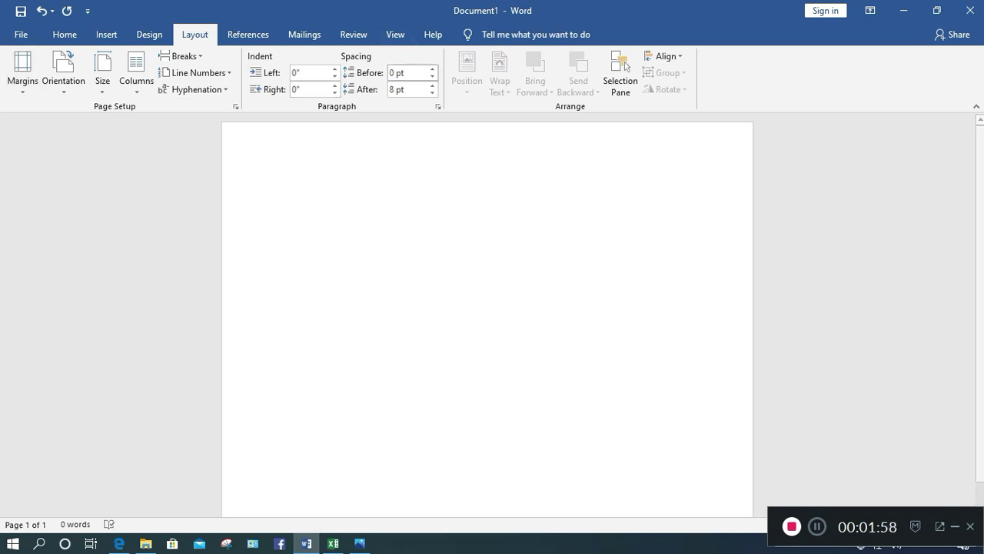
# Turn on the rulers from the View tab
pyautogui.click(396, 35)
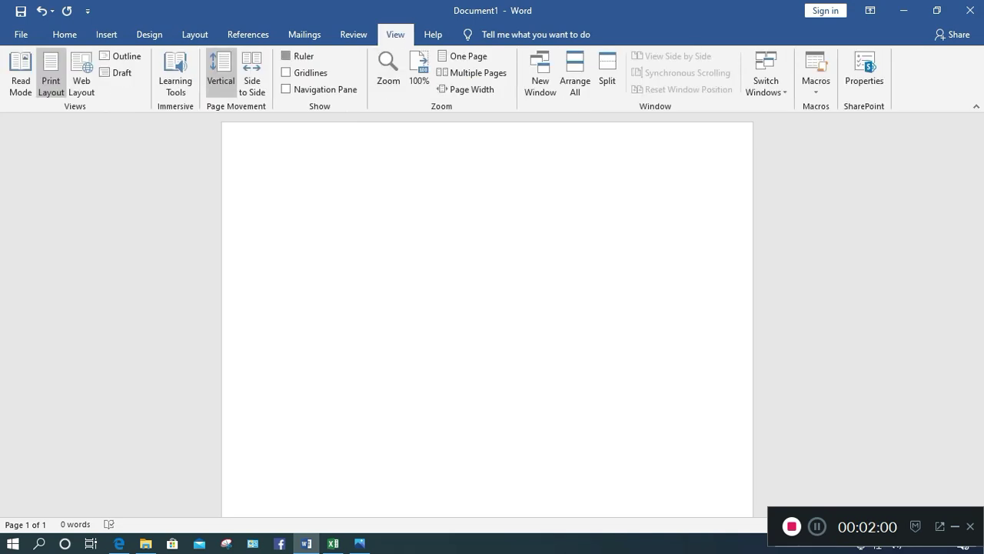
pyautogui.click(286, 56)
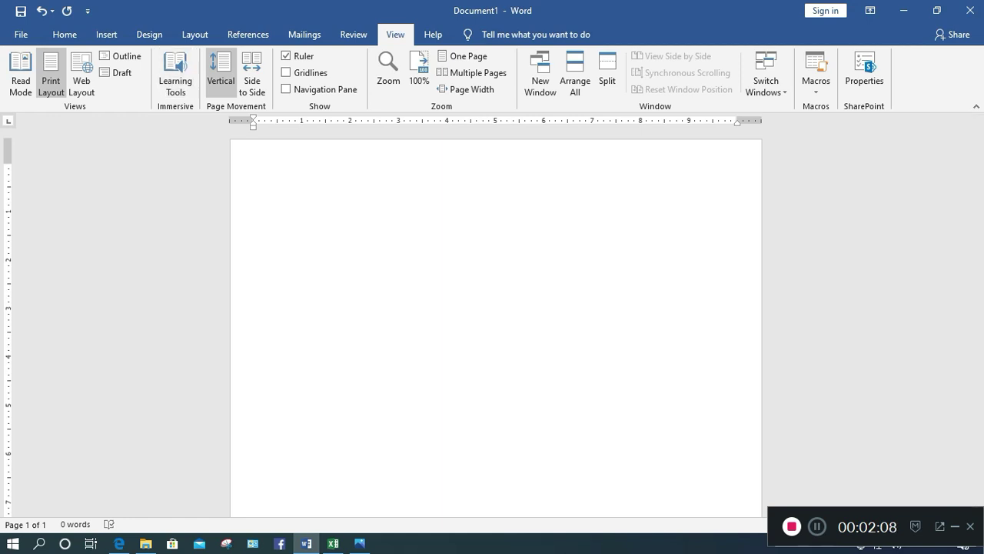
pyautogui.click(149, 35)
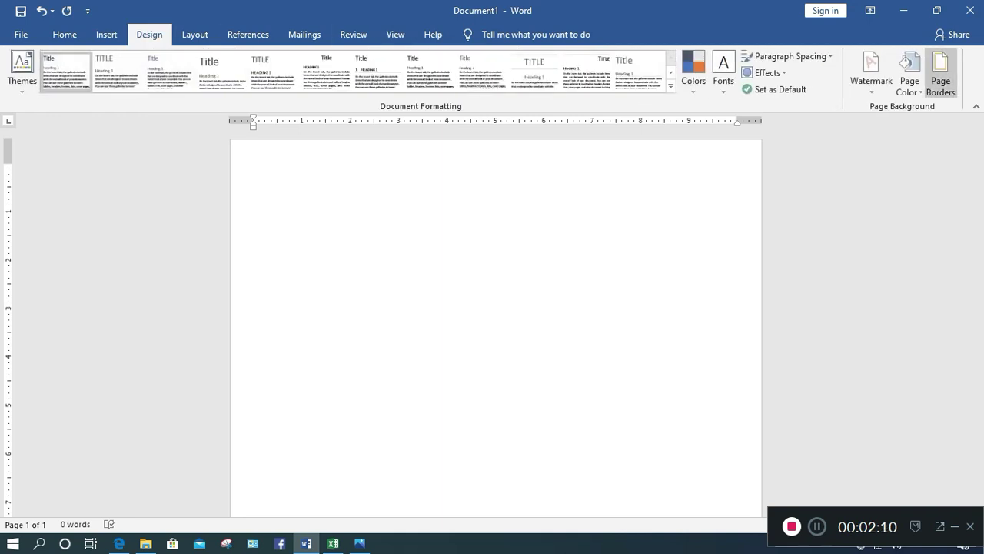
# In Page Borders, try the Shadow, 3-D and Custom settings, settling on 3-D
pyautogui.click(941, 81)
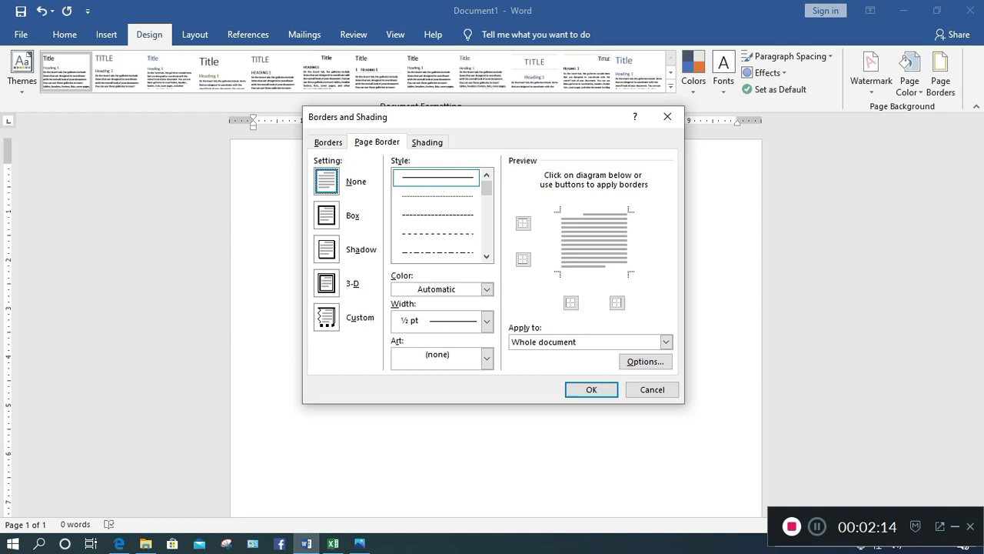
pyautogui.click(326, 248)
pyautogui.click(326, 283)
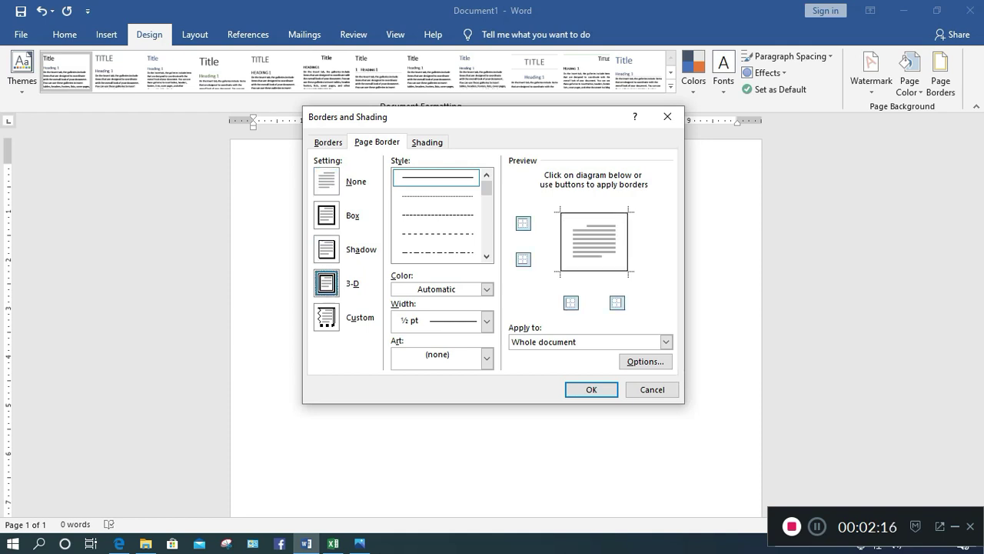
pyautogui.click(326, 316)
pyautogui.click(326, 282)
# Choose a blue patterned design from the Art border list
pyautogui.click(487, 359)
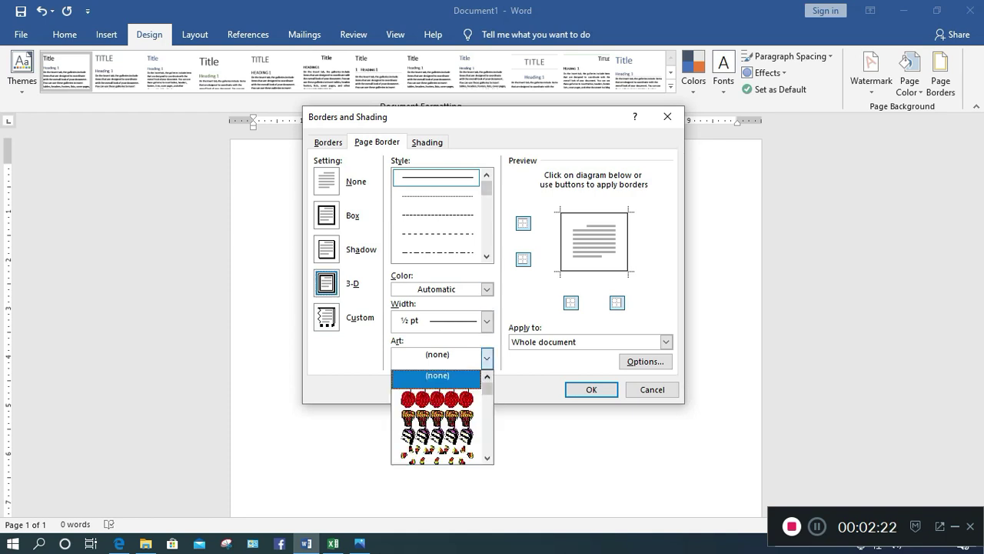
pyautogui.scroll(-2, 486, 388)
pyautogui.scroll(-2, 442, 418)
pyautogui.scroll(-5, 442, 417)
pyautogui.scroll(-2, 436, 417)
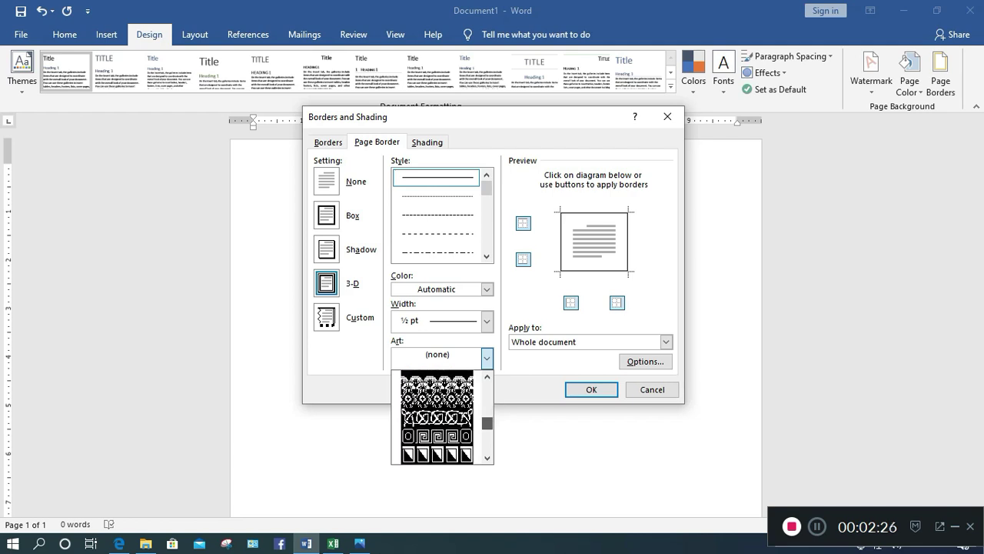
pyautogui.scroll(-3, 437, 417)
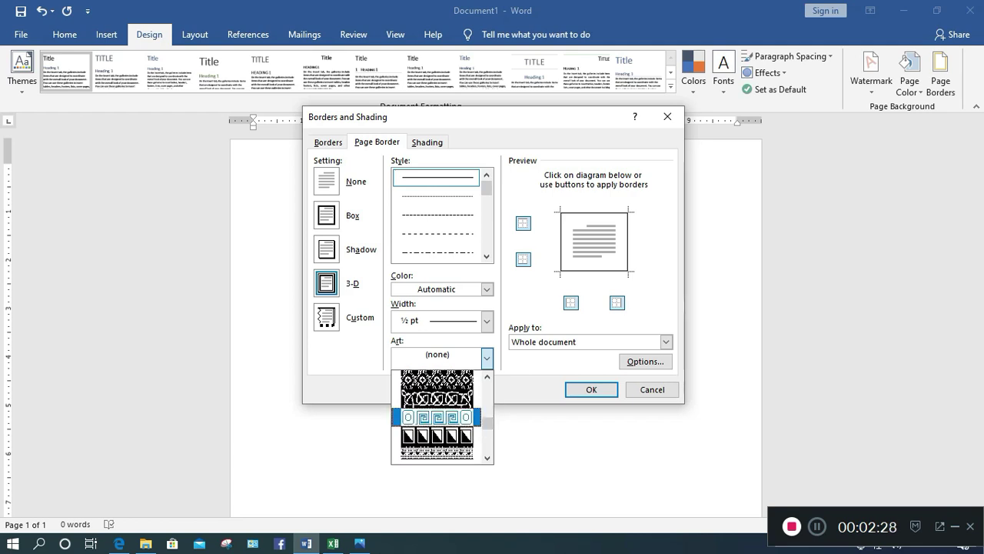
pyautogui.scroll(-4, 437, 417)
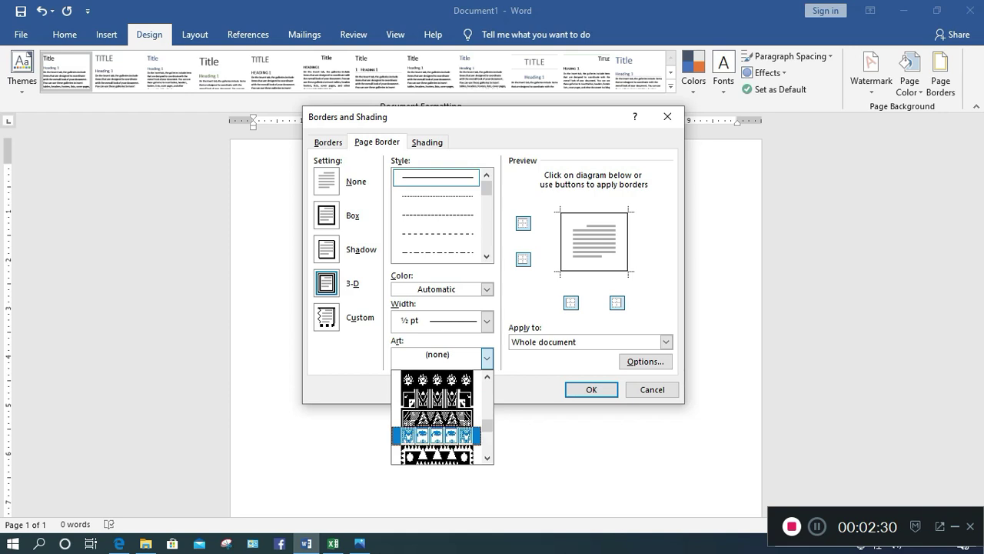
pyautogui.scroll(-3, 437, 417)
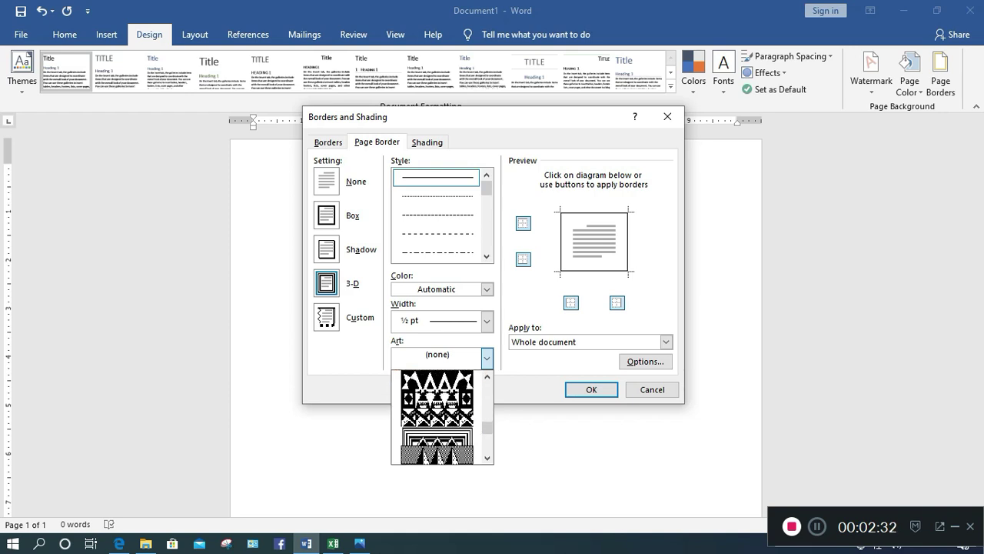
pyautogui.scroll(-3, 437, 418)
pyautogui.scroll(-6, 437, 417)
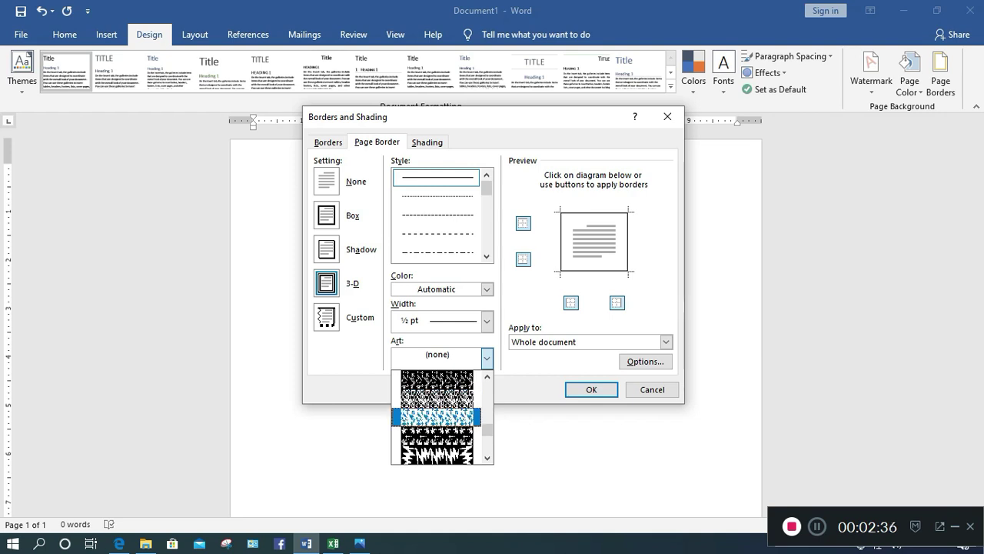
pyautogui.click(436, 396)
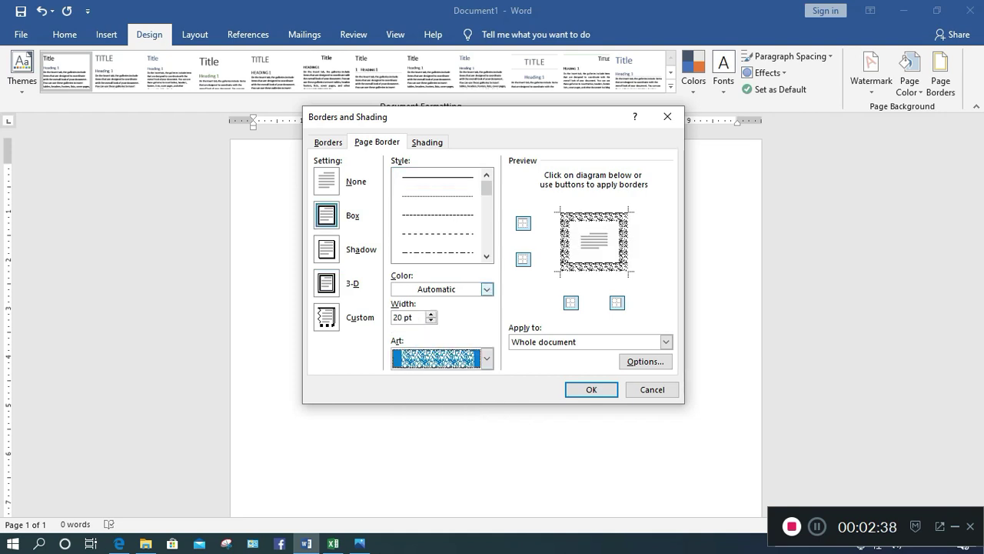
# Widen the art border to 31 pt, colour it blue, and apply it
pyautogui.hotkey('shift', 'Tab')
pyautogui.press('Up')
pyautogui.press('Up')
pyautogui.press('Up')
pyautogui.press('Up')
pyautogui.press('Up')
pyautogui.press('Up')
pyautogui.press('Up')
pyautogui.press('Up')
pyautogui.press('Up')
pyautogui.press('Up')
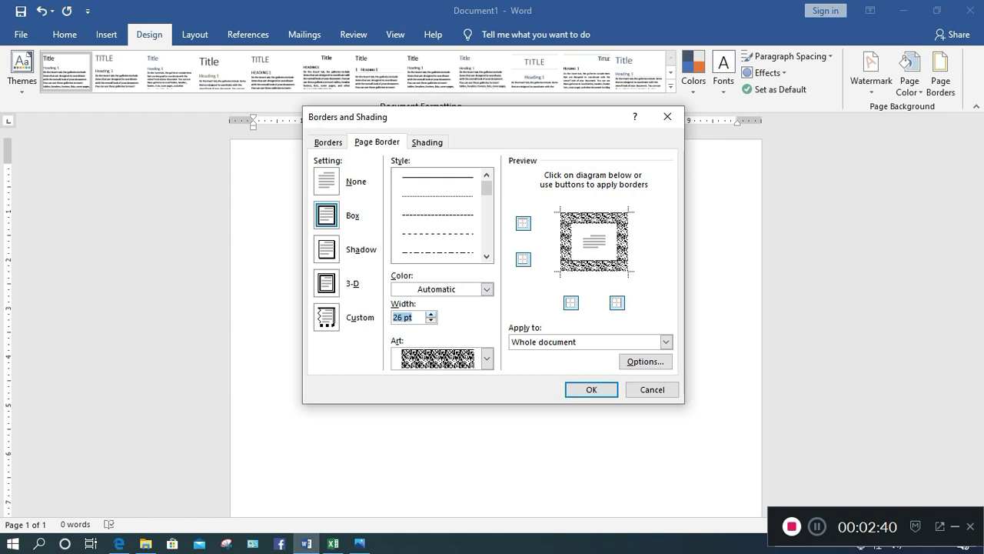
pyautogui.press('Up')
pyautogui.hotkey('shift', 'Tab')
pyautogui.hotkey('alt', 'Down')
pyautogui.press('Down')
pyautogui.press('Right')
pyautogui.press('Right')
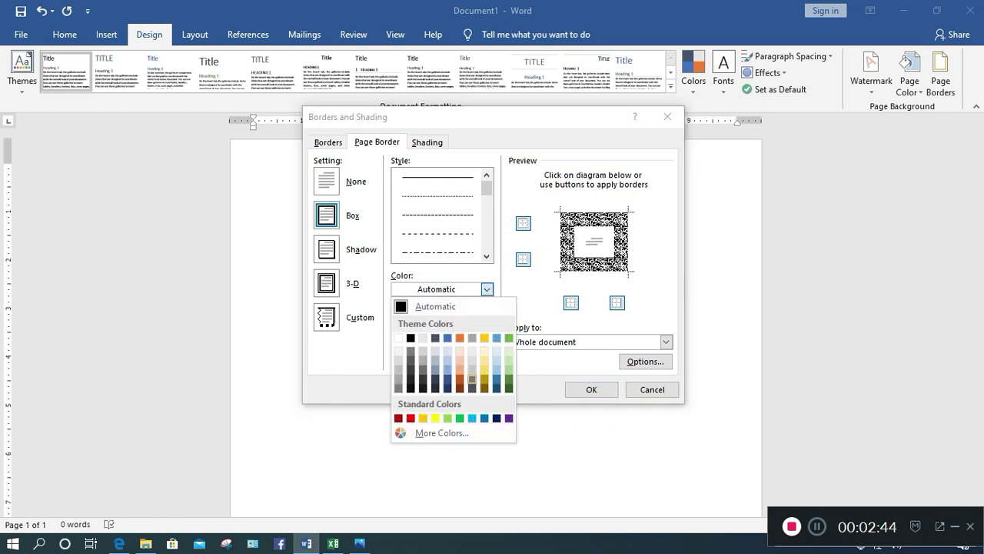
pyautogui.press('Return')
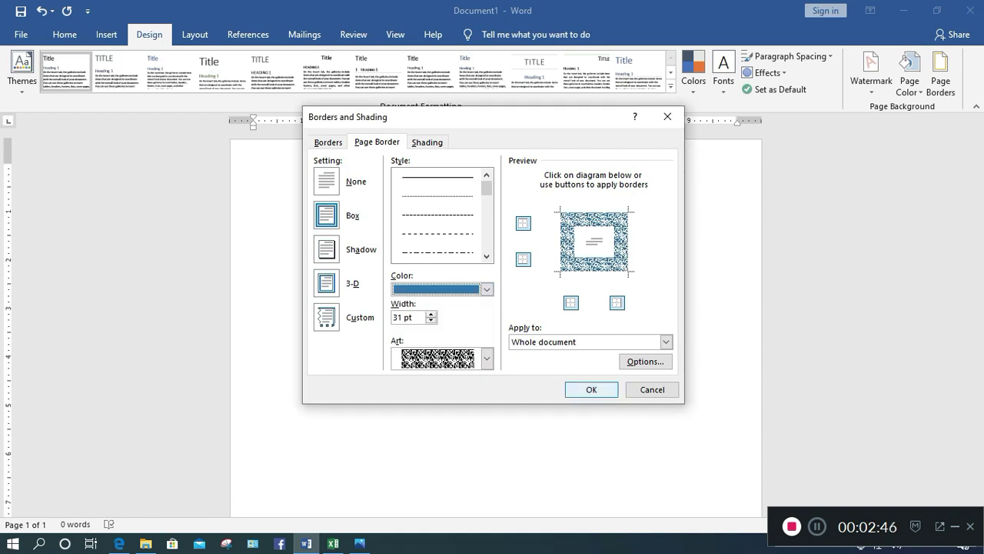
pyautogui.press('Return')
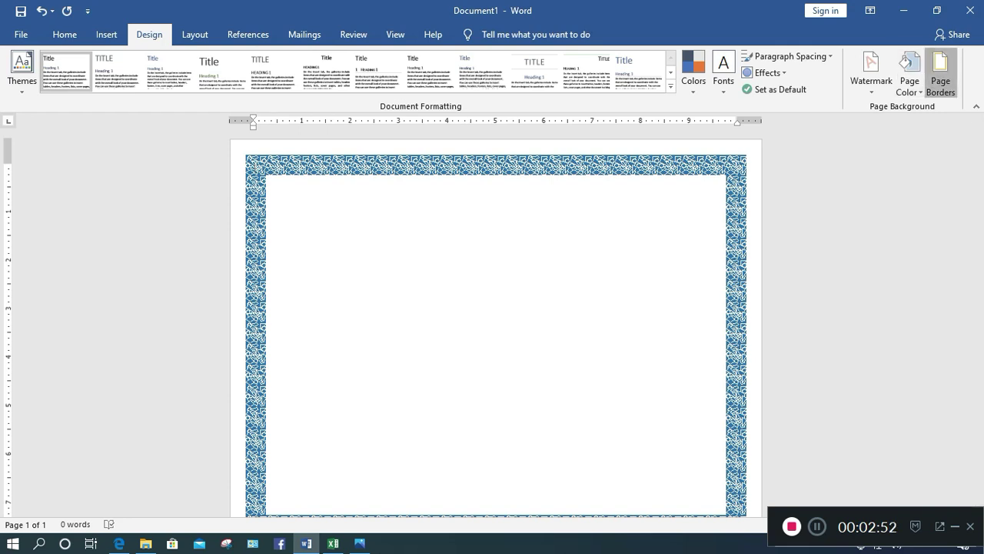
# Apply a different art border pattern, one point thicker
pyautogui.click(940, 73)
pyautogui.click(486, 359)
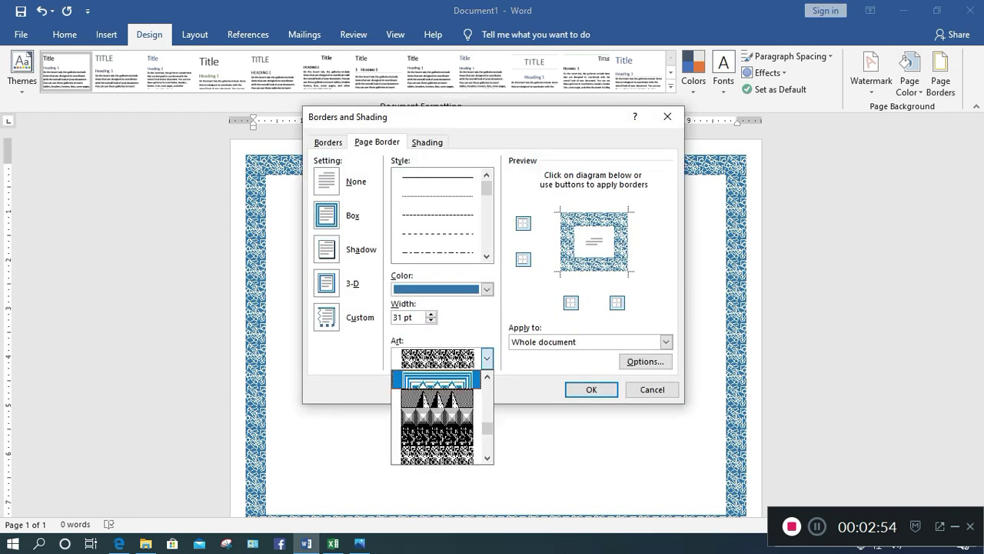
pyautogui.scroll(-4, 437, 416)
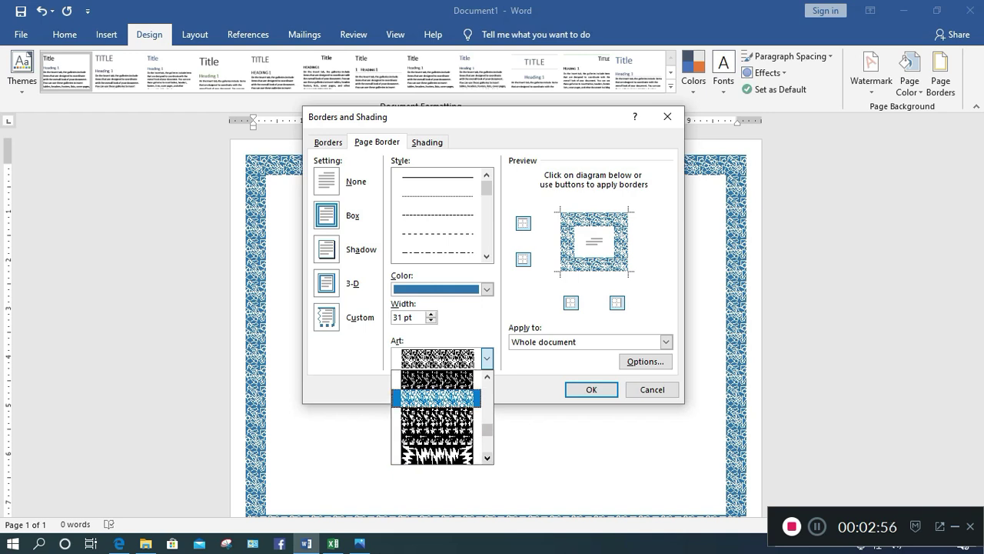
pyautogui.scroll(-4, 437, 415)
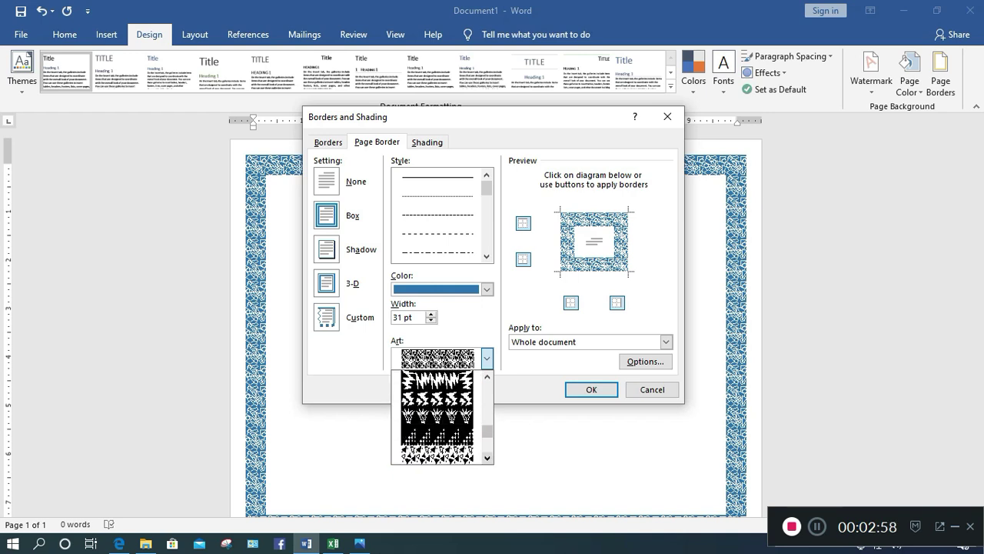
pyautogui.scroll(-4, 436, 415)
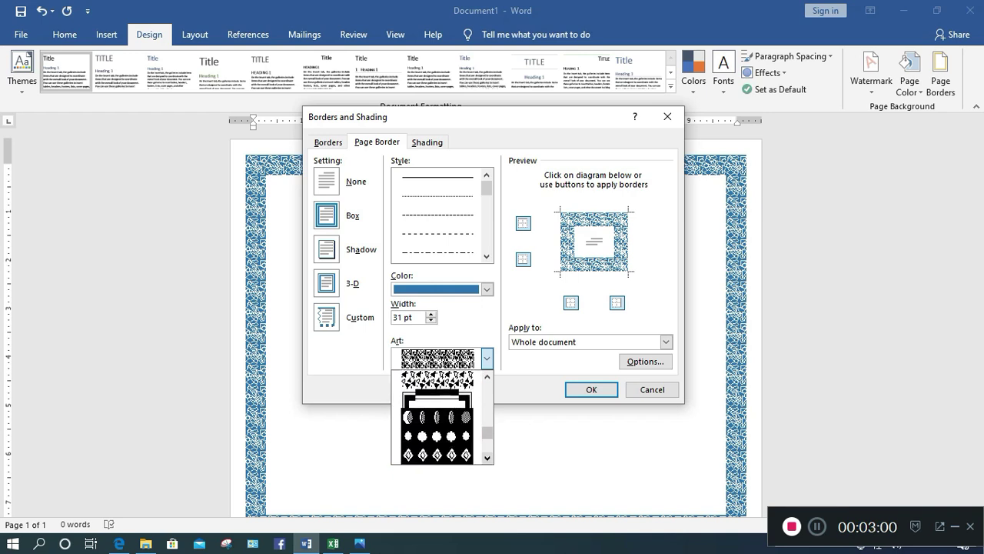
pyautogui.scroll(-4, 437, 415)
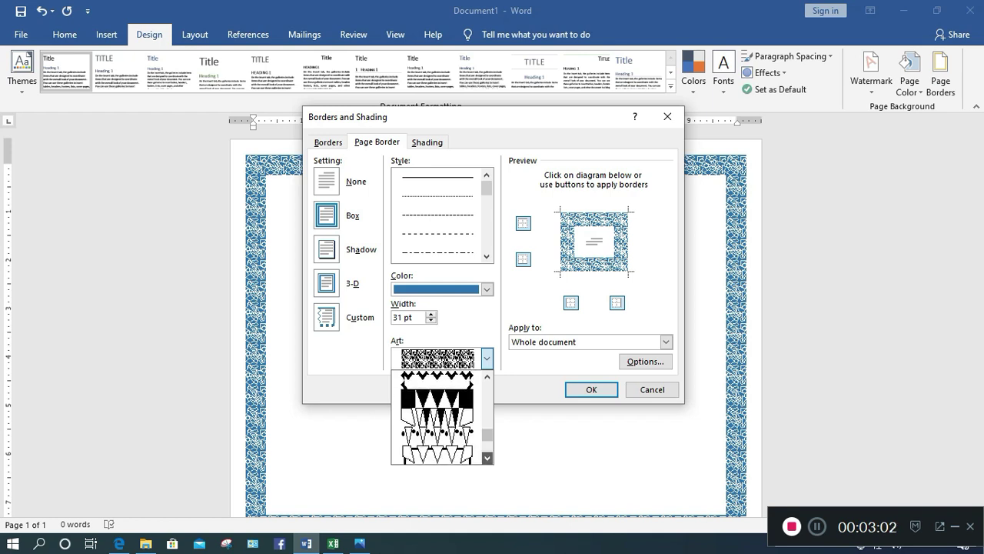
pyautogui.scroll(-3, 437, 415)
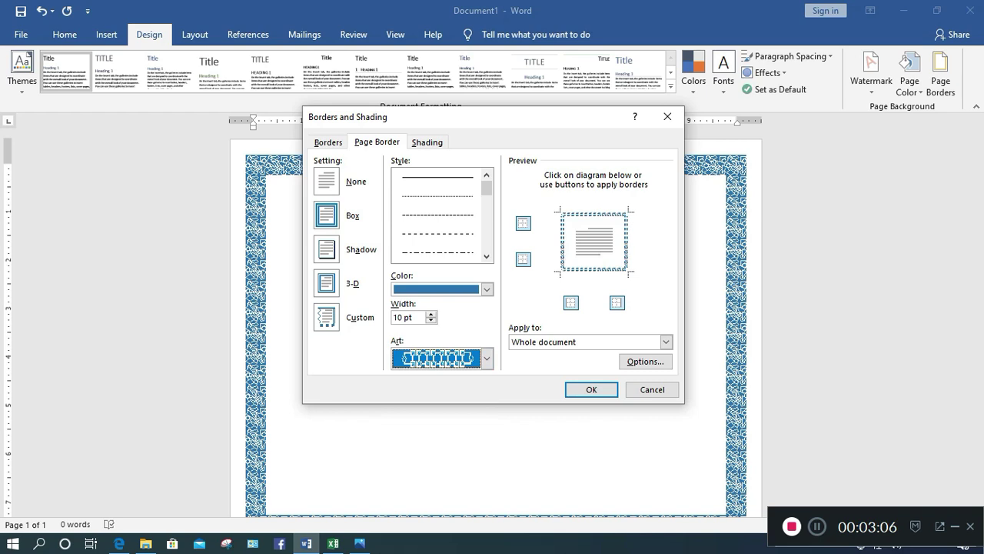
pyautogui.press('Down')
pyautogui.hotkey('shift', 'Tab')
pyautogui.press('Up')
pyautogui.press('Up')
pyautogui.press('Up')
pyautogui.press('Up')
pyautogui.press('Up')
pyautogui.press('Up')
pyautogui.press('Up')
pyautogui.press('Up')
pyautogui.press('Up')
pyautogui.press('Up')
pyautogui.press('Up')
pyautogui.press('Up')
pyautogui.press('Up')
pyautogui.press('Up')
pyautogui.press('Up')
pyautogui.press('Up')
pyautogui.press('Up')
pyautogui.press('Up')
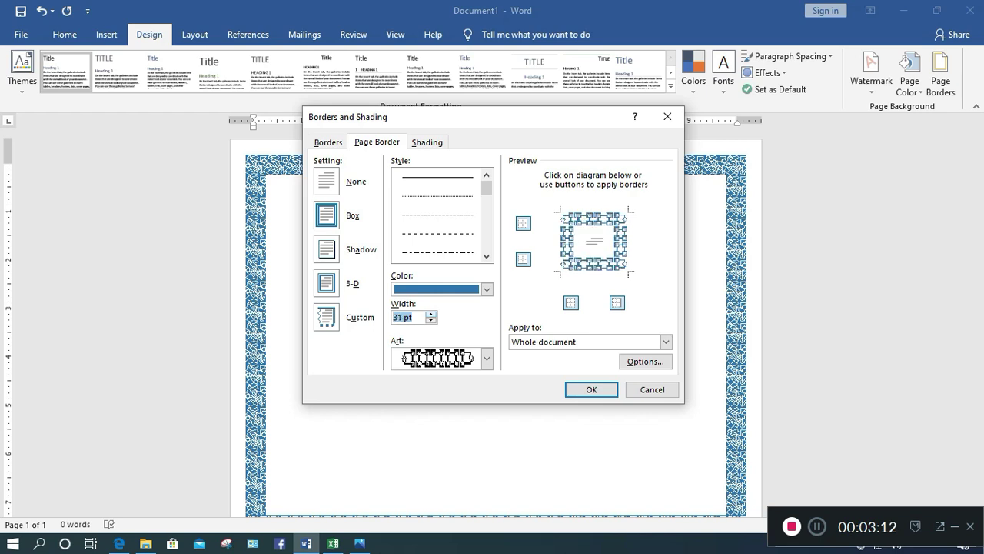
pyautogui.press('Return')
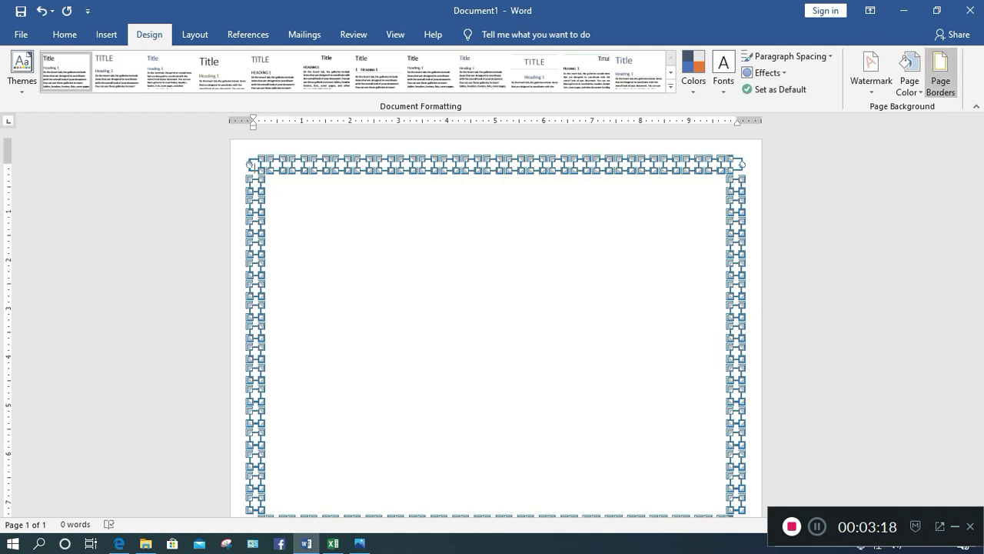
# Switch to the blue Celtic knot art border at 31 pt width
pyautogui.click(940, 74)
pyautogui.click(486, 358)
pyautogui.scroll(3, 442, 415)
pyautogui.scroll(5, 442, 415)
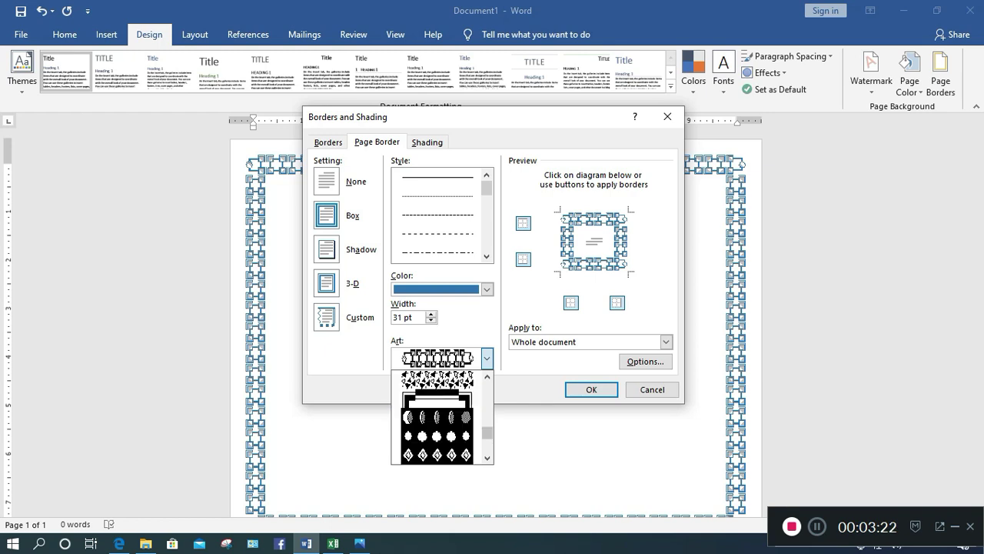
pyautogui.scroll(3, 437, 417)
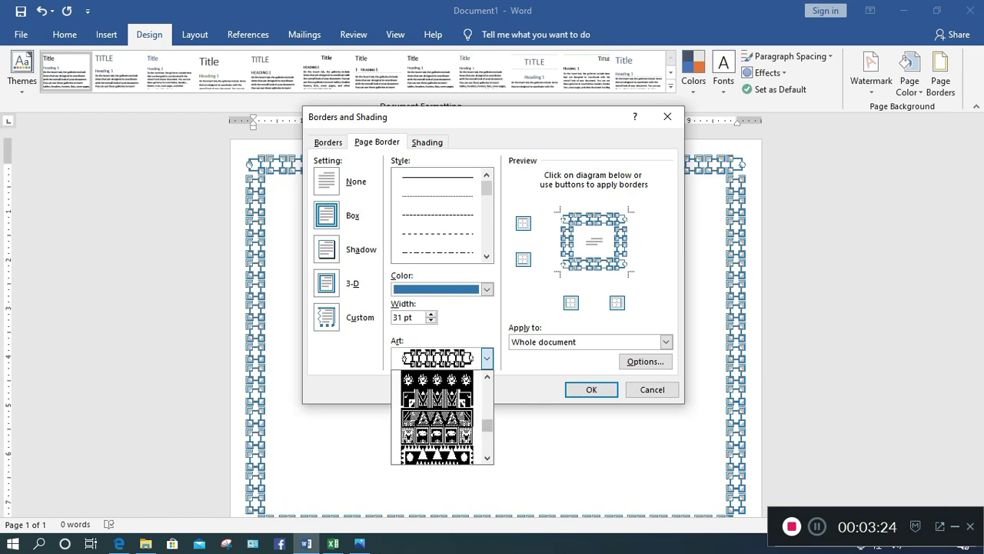
pyautogui.scroll(2, 437, 418)
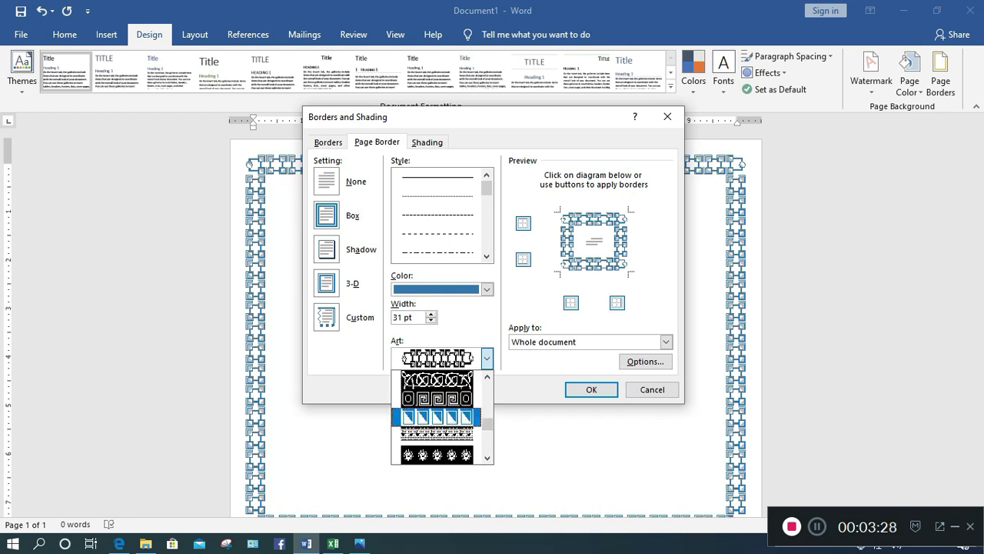
pyautogui.click(437, 379)
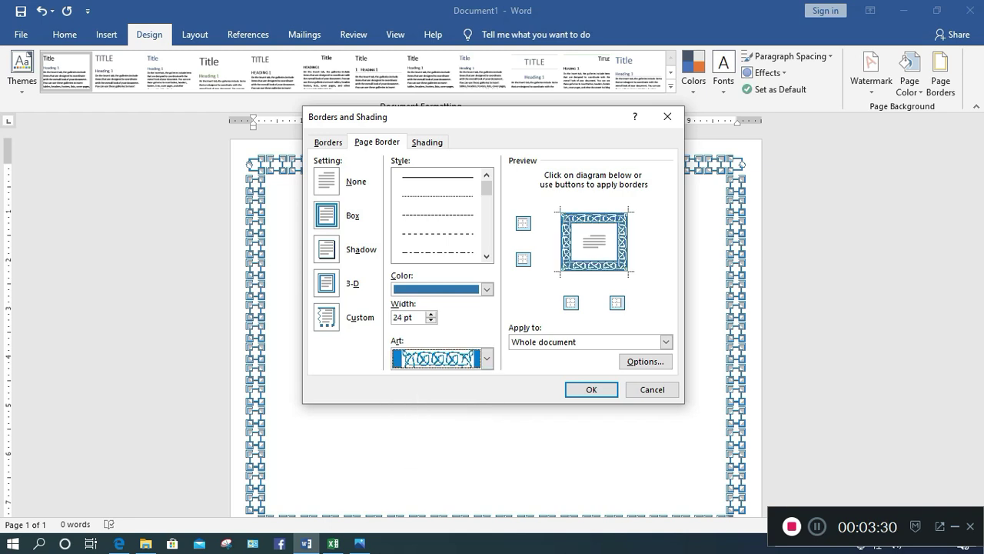
pyautogui.click(486, 289)
pyautogui.click(487, 289)
pyautogui.press('Tab')
pyautogui.press('Up')
pyautogui.press('Up')
pyautogui.press('Up')
pyautogui.press('Up')
pyautogui.press('Up')
pyautogui.press('Up')
pyautogui.press('Up')
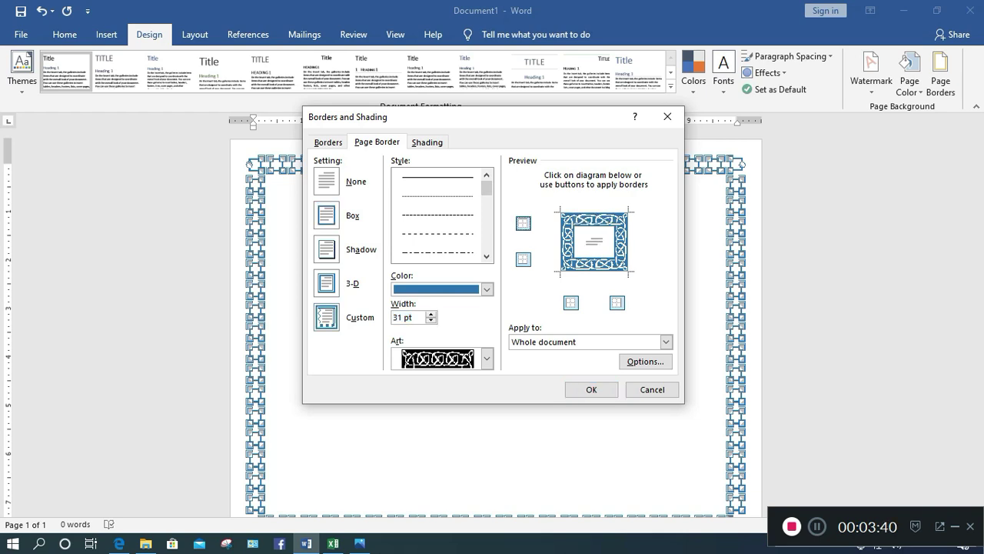
# Toggle the bottom, left and right border sides off and on, keeping all four
pyautogui.click(523, 259)
pyautogui.click(523, 259)
pyautogui.click(571, 303)
pyautogui.click(571, 303)
pyautogui.click(617, 303)
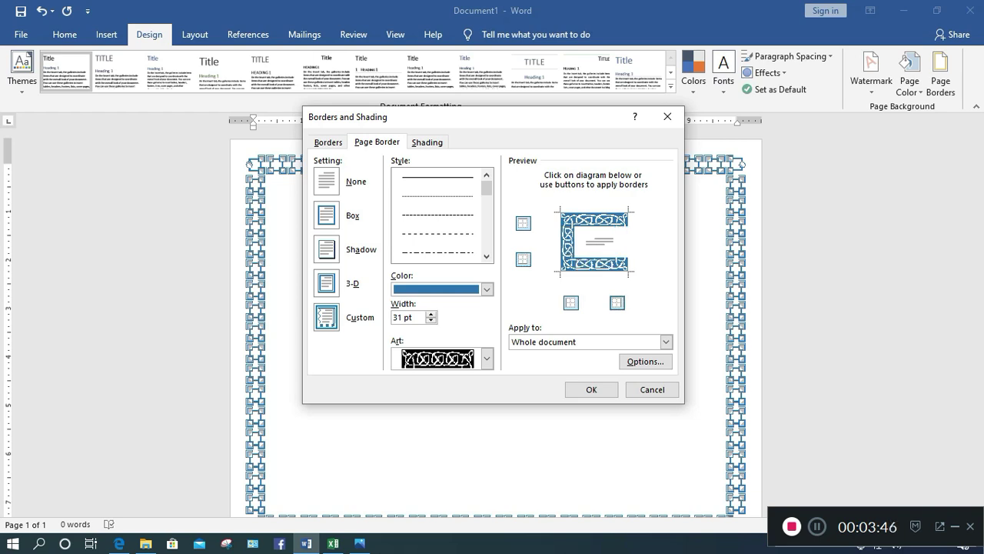
pyautogui.click(617, 302)
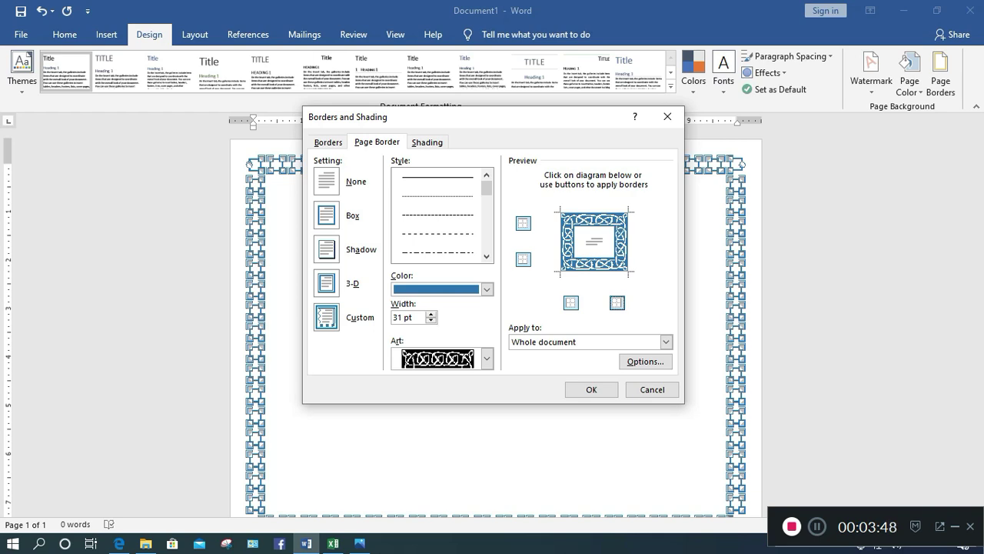
# Look through the Shading and Borders tabs, then apply the Celtic page border
pyautogui.click(426, 141)
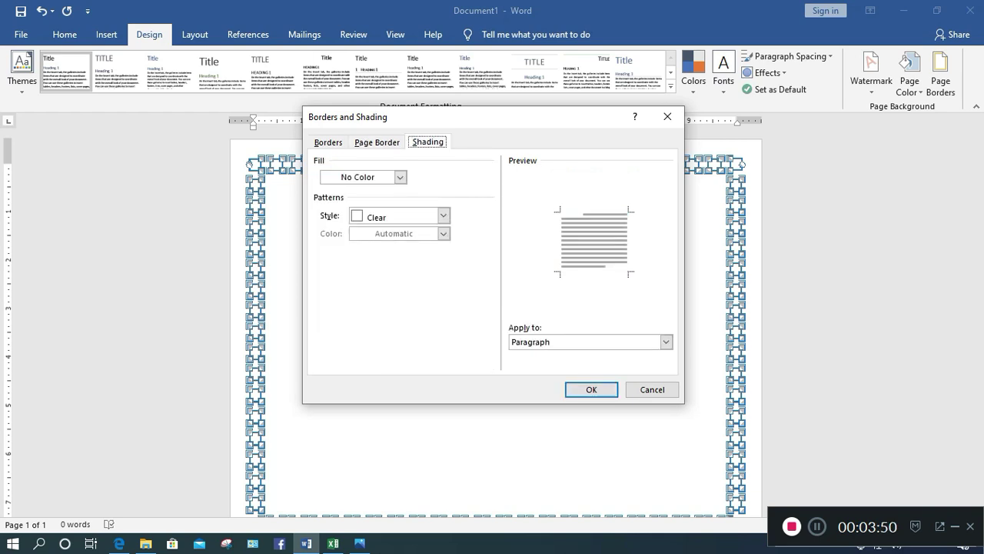
pyautogui.click(377, 142)
pyautogui.click(327, 141)
pyautogui.click(376, 141)
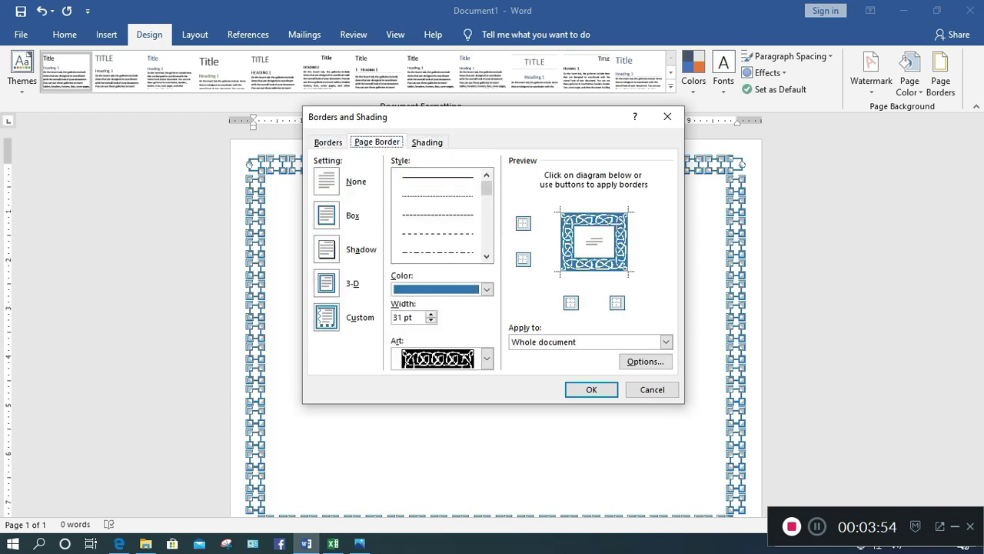
pyautogui.click(427, 142)
pyautogui.hotkey('ctrl', 'Tab')
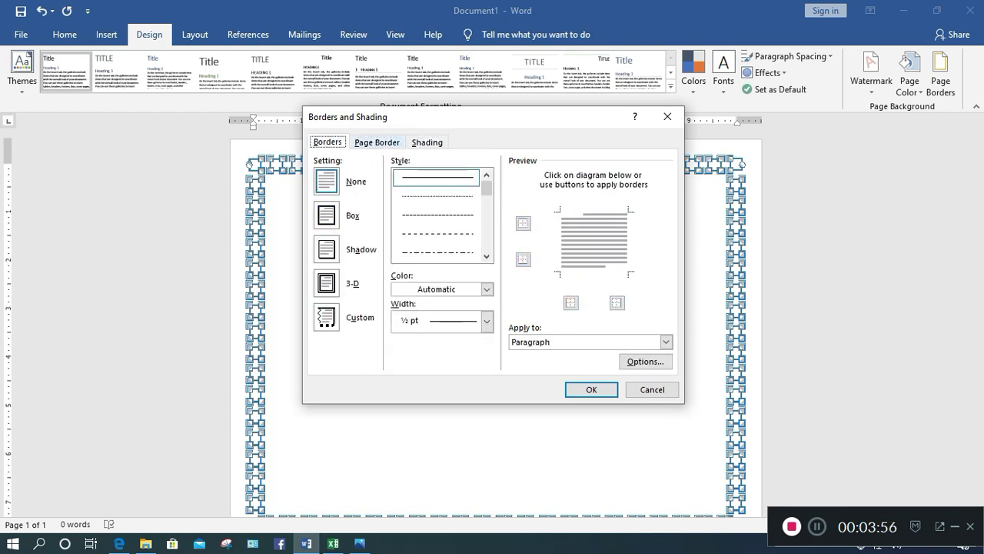
pyautogui.hotkey('ctrl', 'Tab')
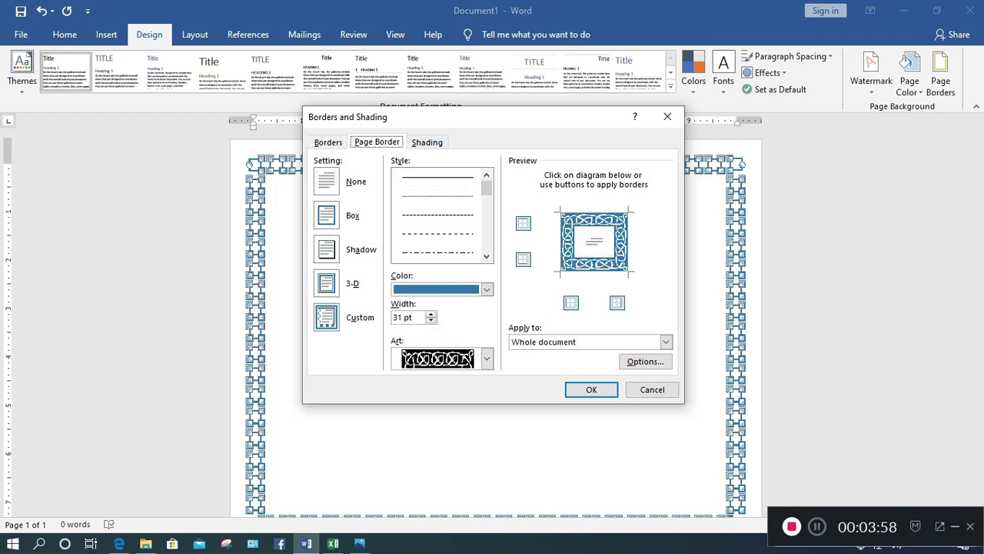
pyautogui.press('Return')
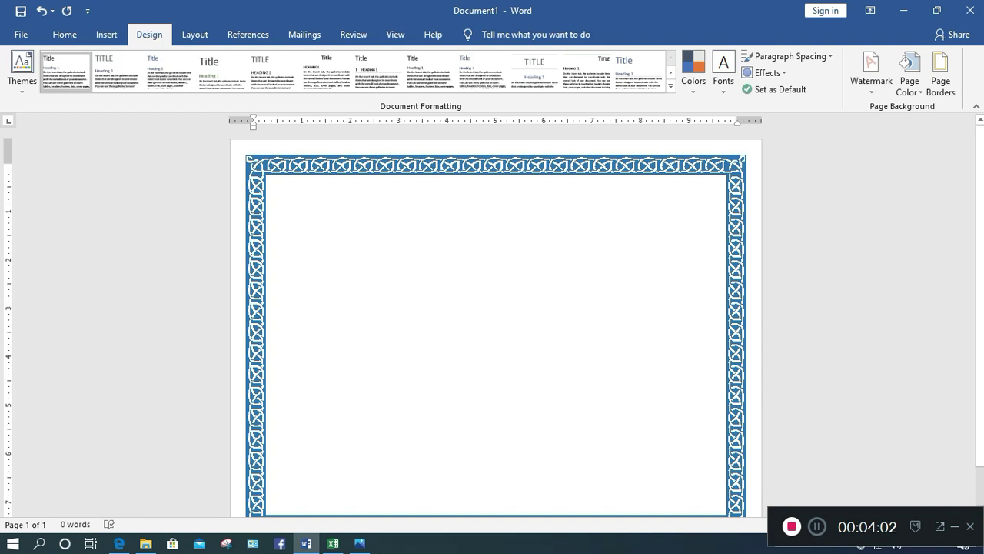
# Draw a text box and stretch its edges to 6.84" by 9.33" inside the border
pyautogui.scroll(-5, 495, 323)
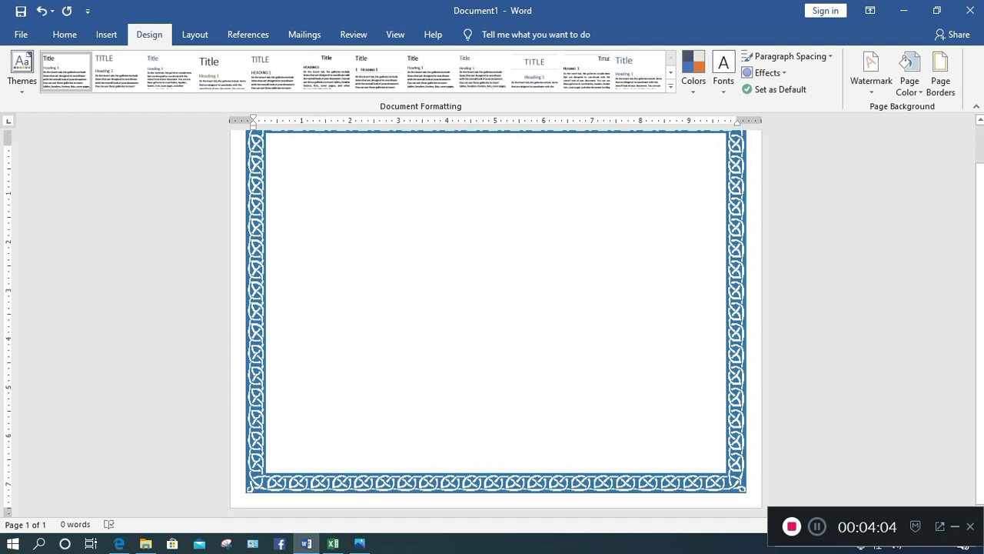
pyautogui.scroll(5, 496, 323)
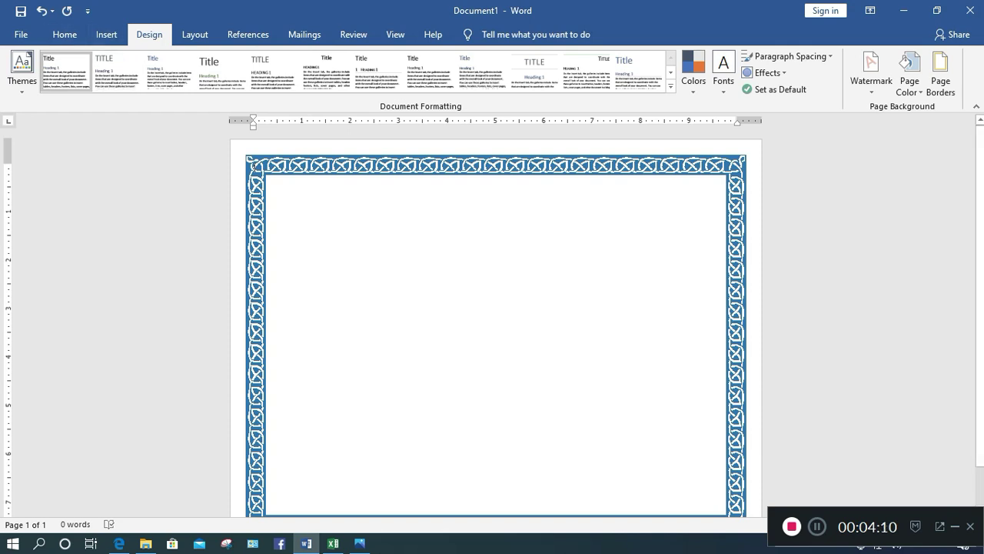
pyautogui.click(106, 34)
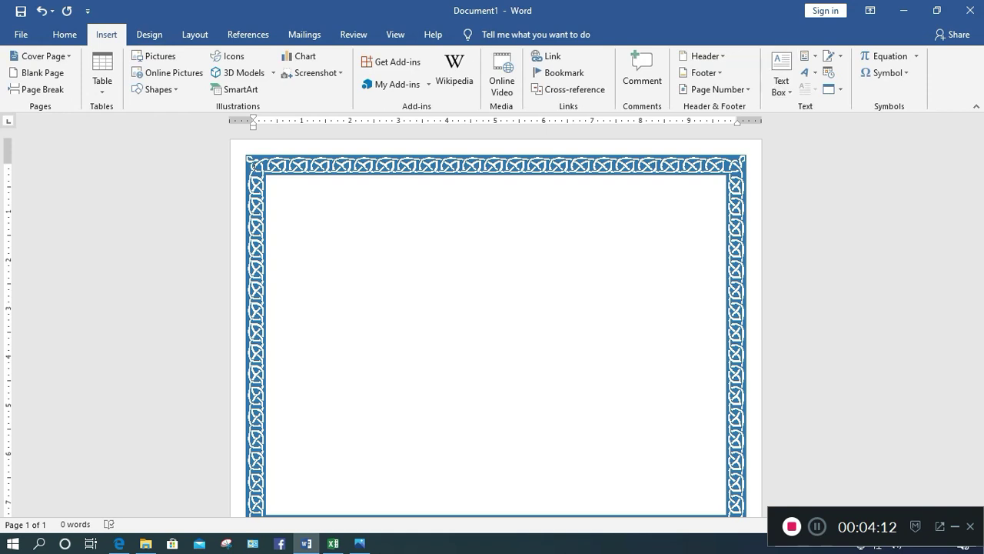
pyautogui.click(781, 86)
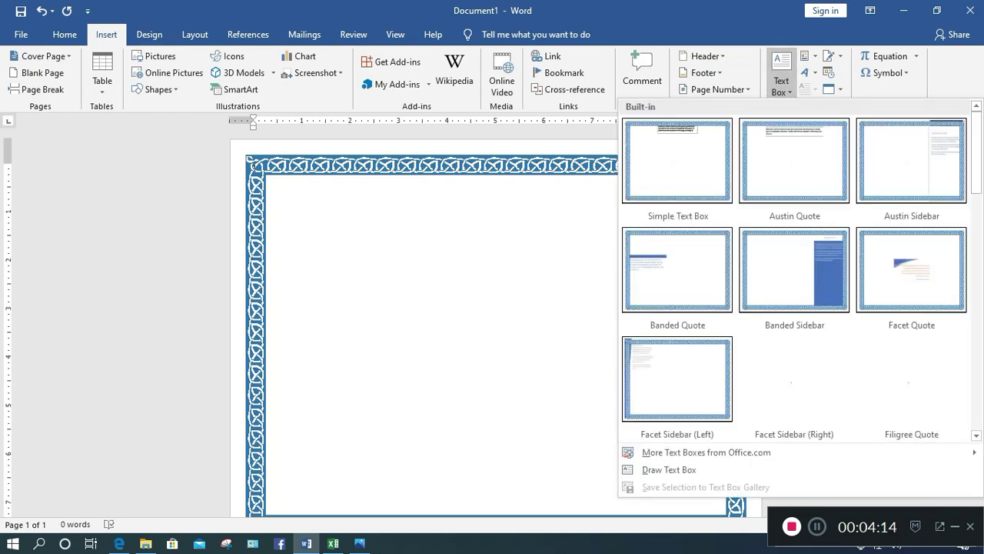
pyautogui.click(669, 469)
pyautogui.moveTo(301, 206)
pyautogui.mouseDown()
pyautogui.moveTo(518, 367)
pyautogui.moveTo(722, 368)
pyautogui.mouseUp()
pyautogui.moveTo(301, 286); pyautogui.dragTo(270, 286)
pyautogui.moveTo(496, 205); pyautogui.dragTo(496, 177)
pyautogui.moveTo(496, 368); pyautogui.dragTo(496, 476)
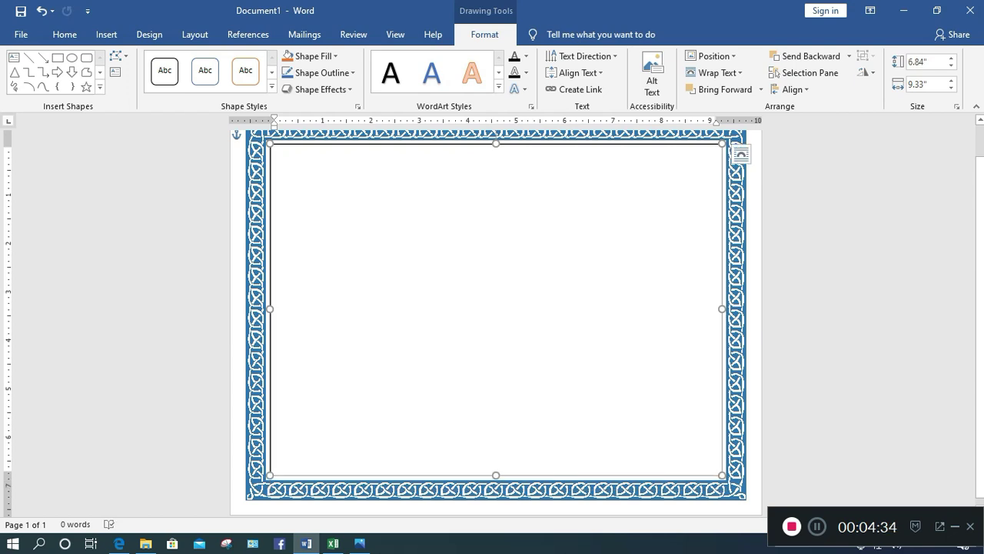
pyautogui.scroll(1, 496, 307)
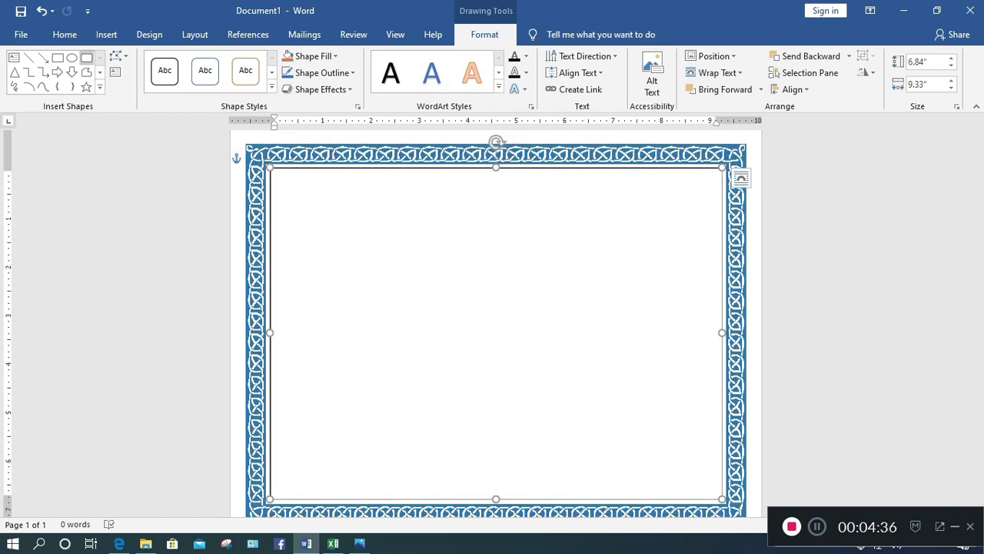
# Give the text box a black outline with 3 pt weight
pyautogui.click(65, 34)
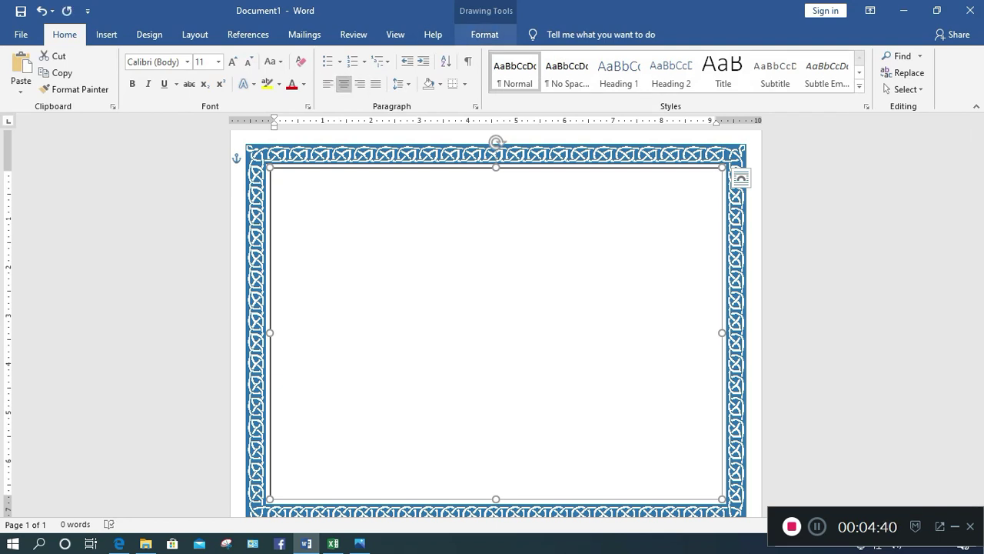
pyautogui.click(484, 33)
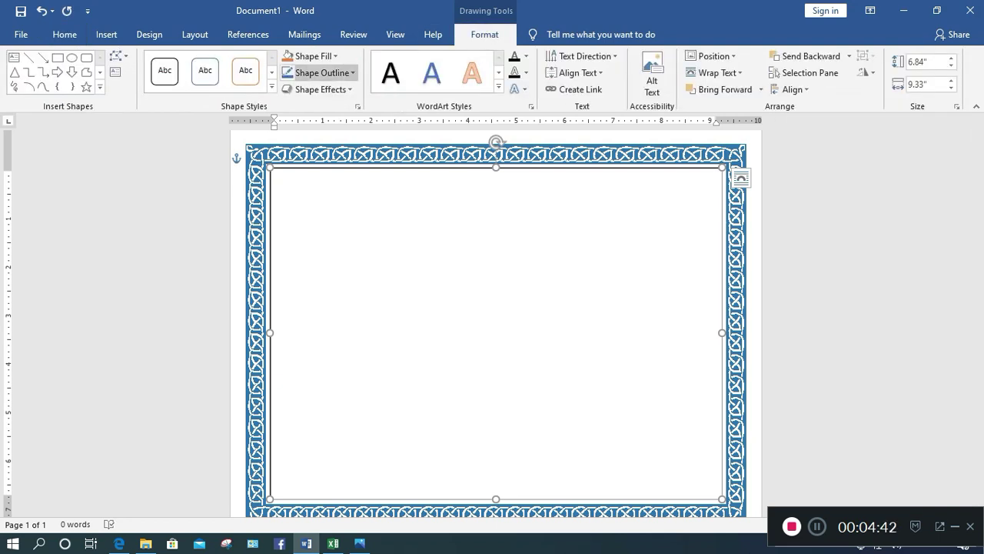
pyautogui.click(317, 73)
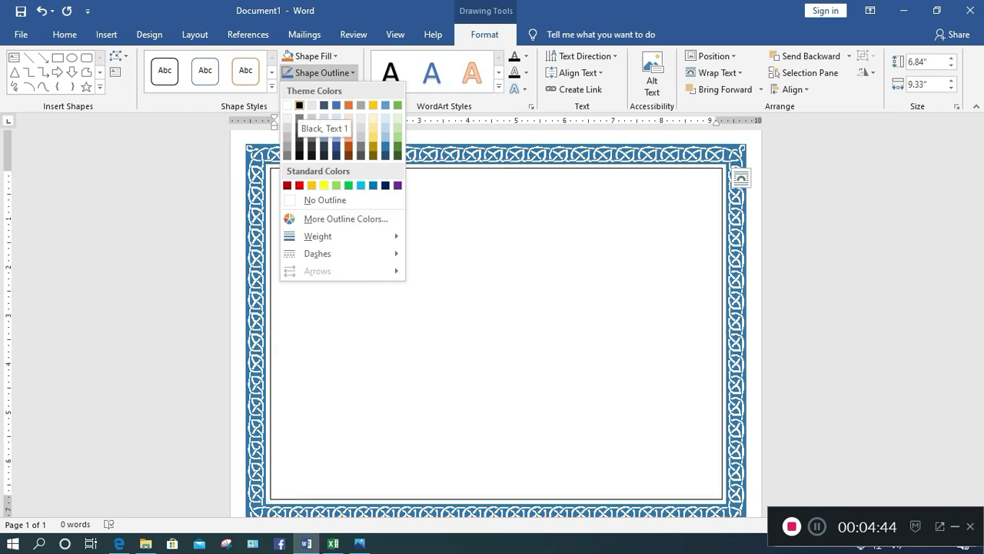
pyautogui.click(299, 106)
pyautogui.click(317, 72)
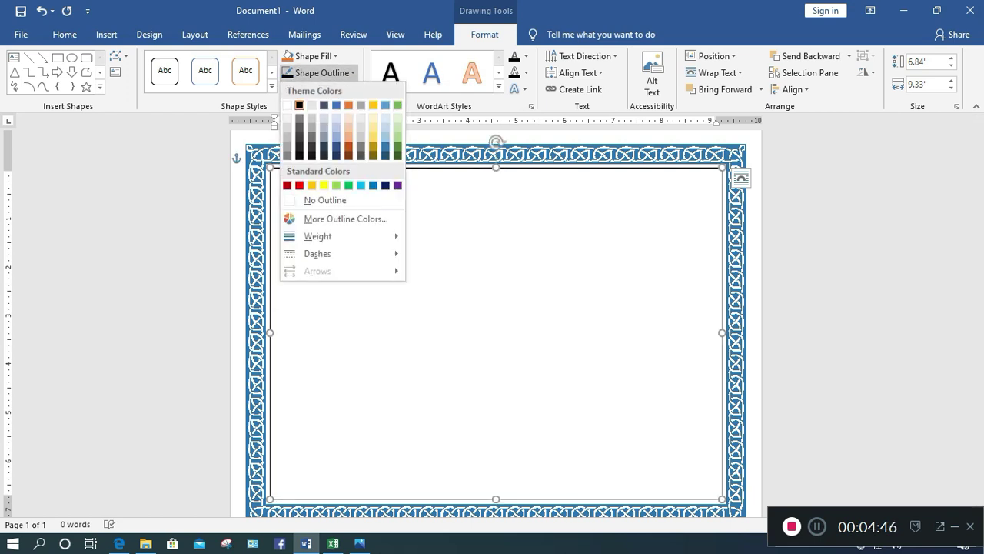
pyautogui.moveTo(318, 236)
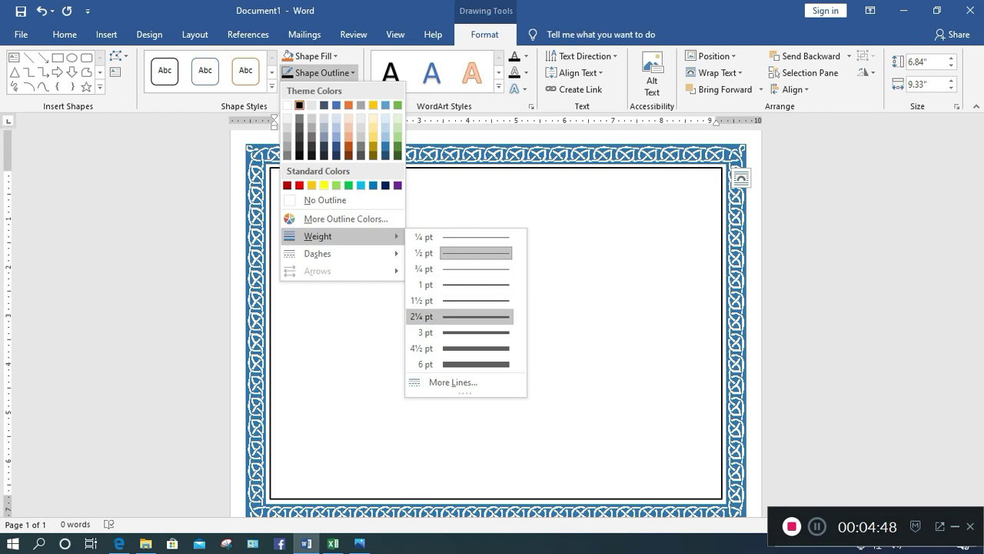
pyautogui.click(459, 333)
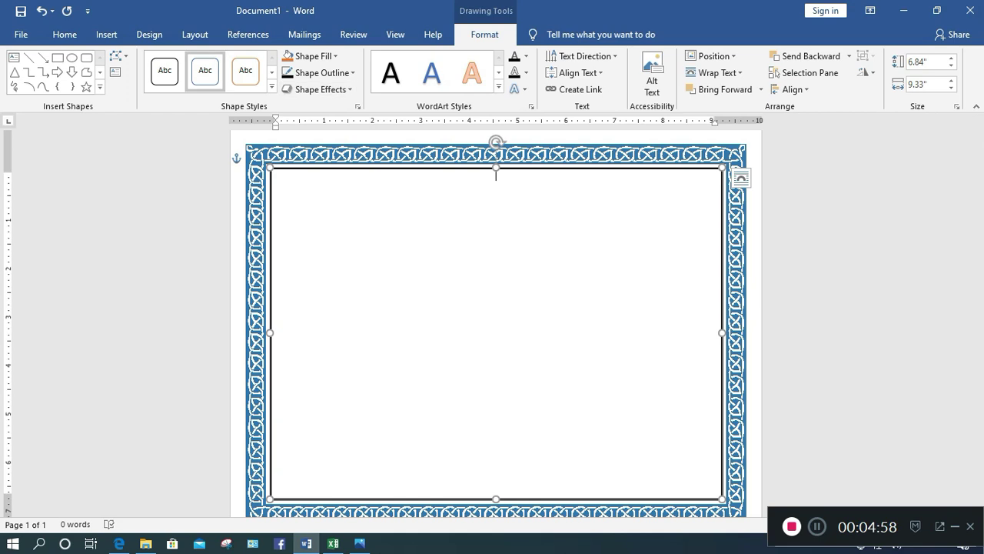
# Apply couple-world-logo-26586660.jpg from Downloads as a washed-out custom picture watermark
pyautogui.click(149, 35)
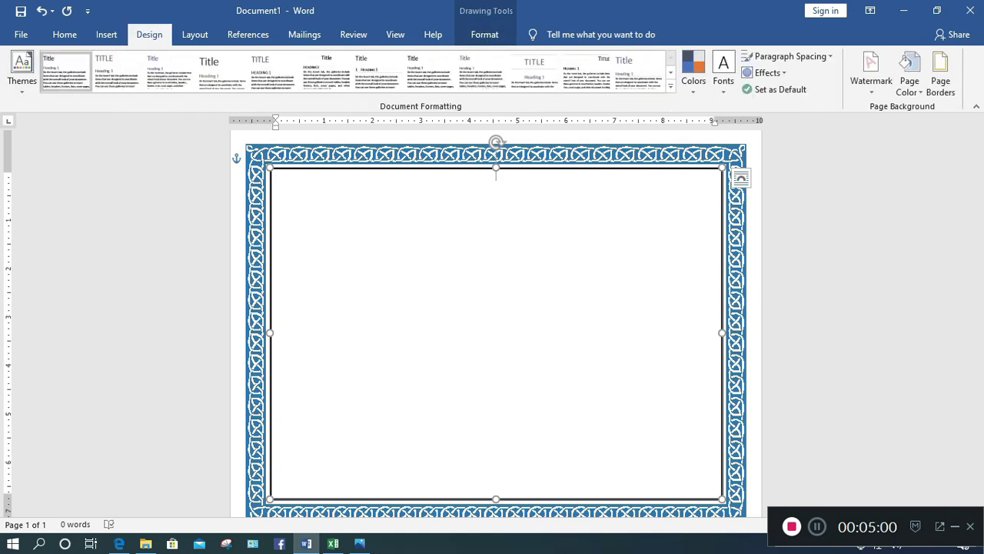
pyautogui.click(871, 71)
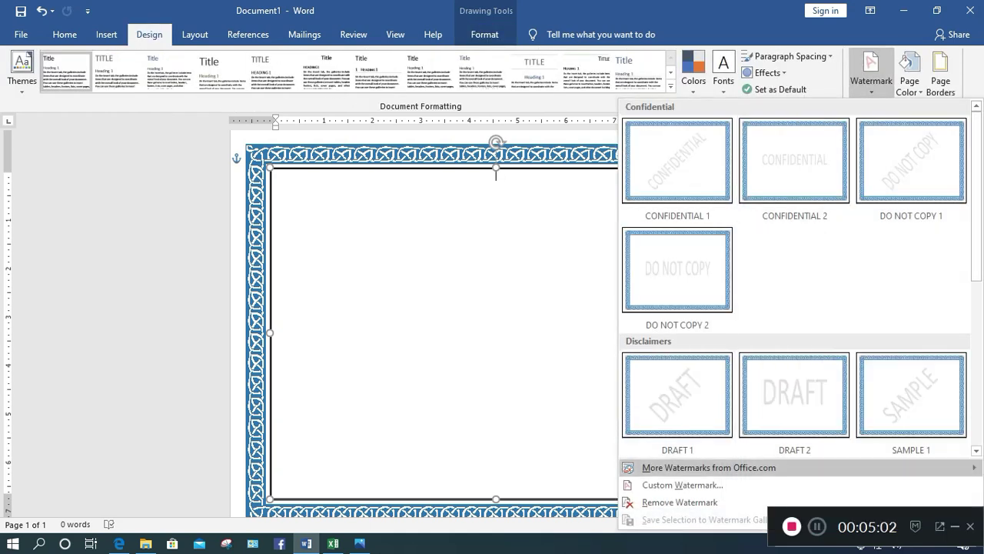
pyautogui.click(683, 485)
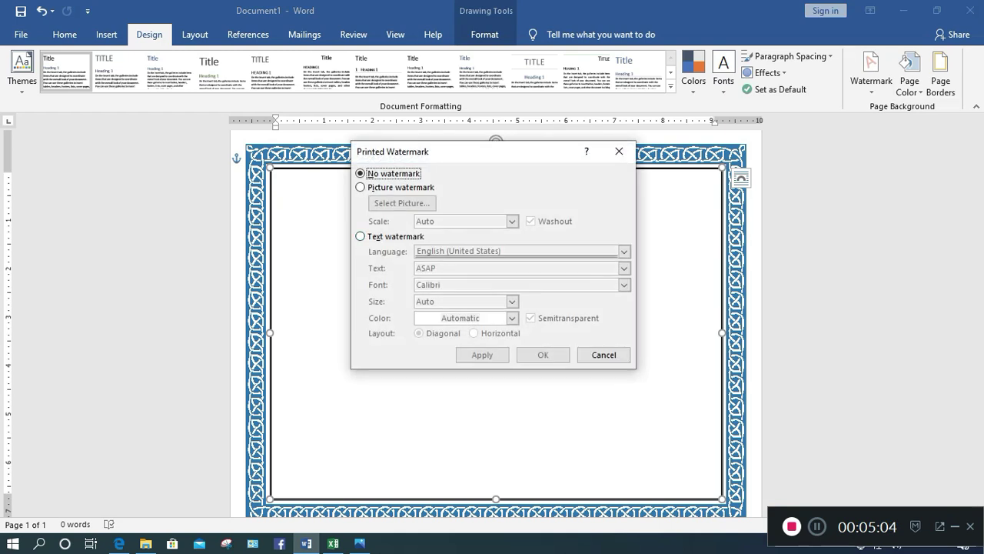
pyautogui.click(361, 187)
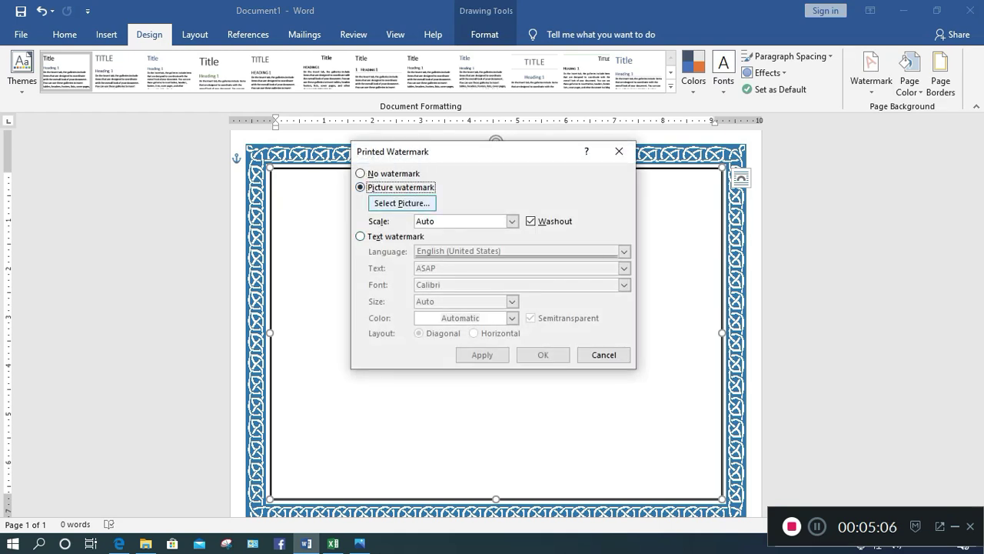
pyautogui.click(401, 203)
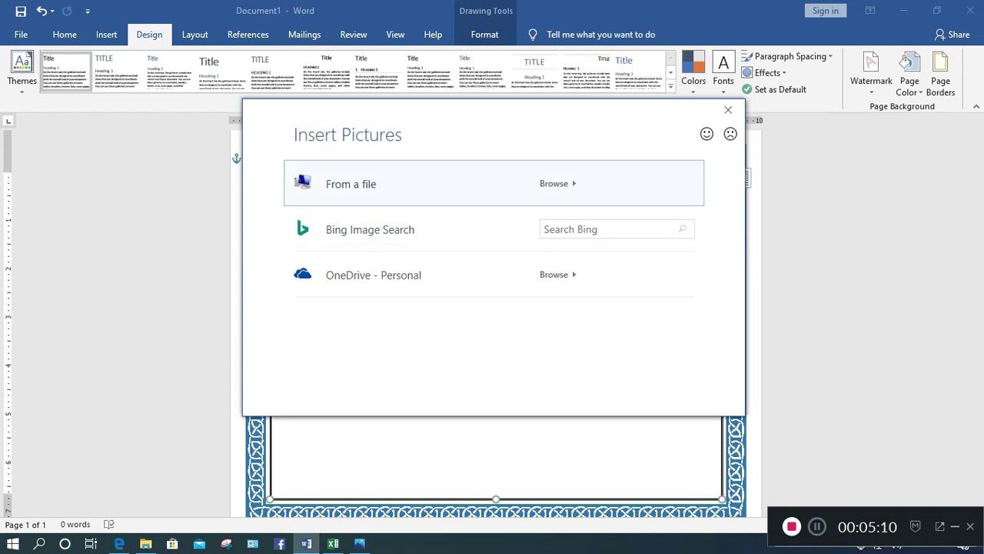
pyautogui.press('Return')
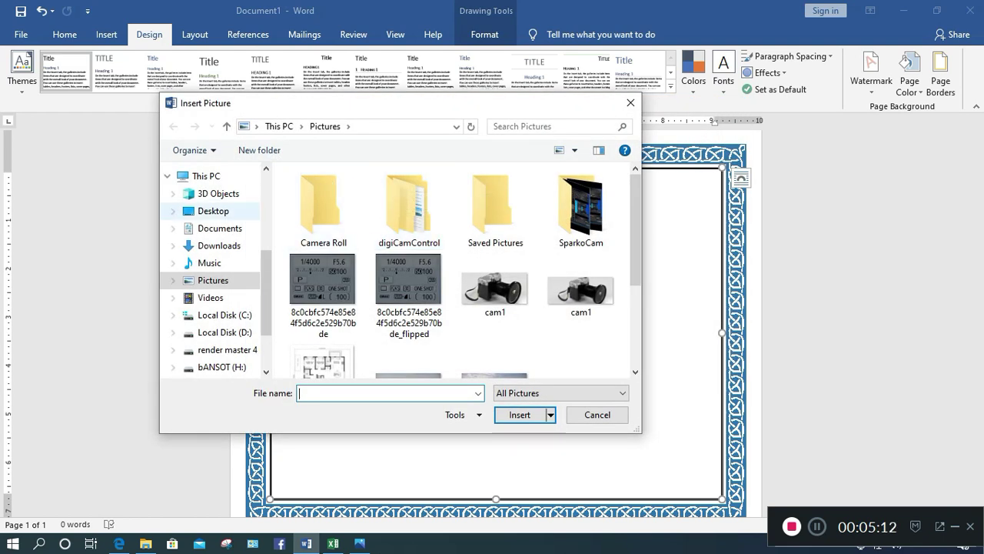
pyautogui.click(219, 245)
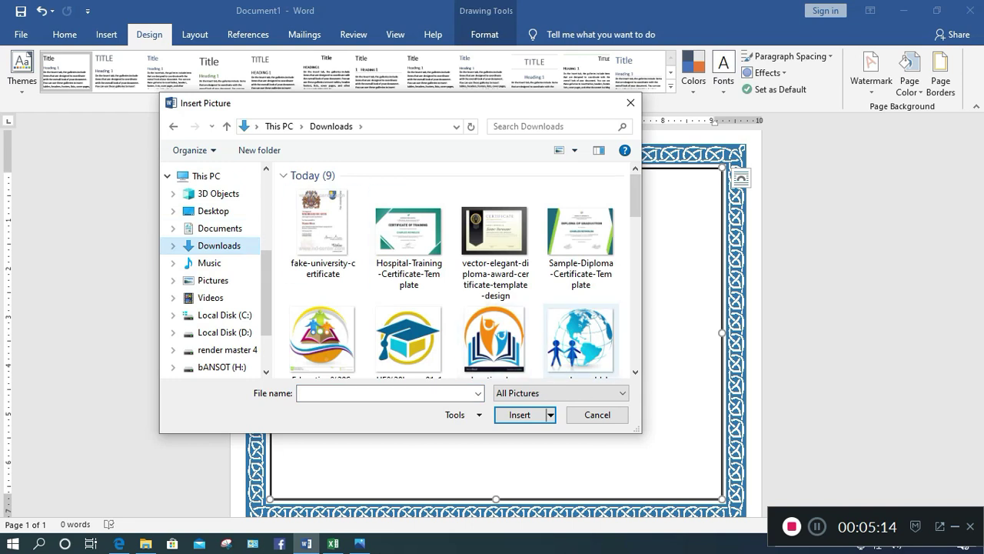
pyautogui.click(581, 338)
pyautogui.click(520, 415)
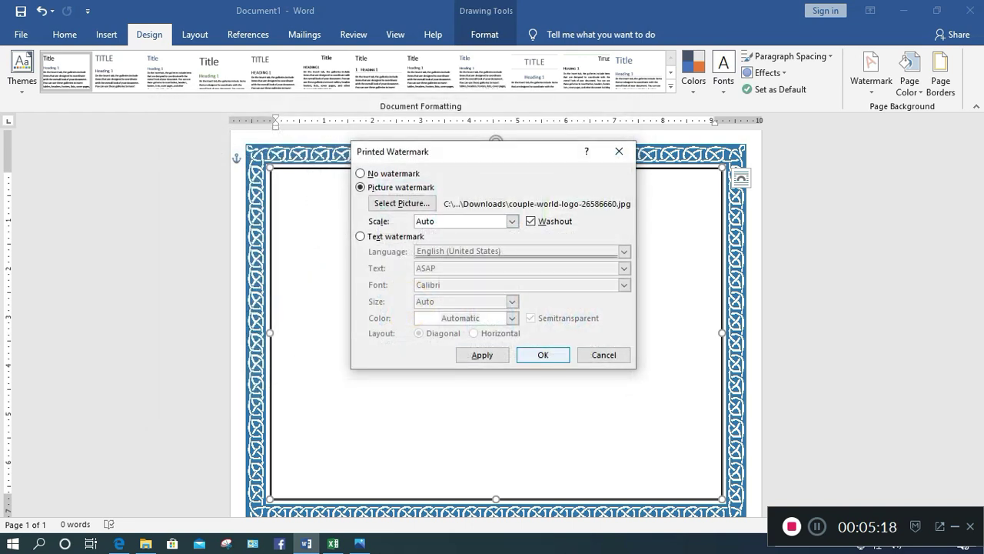
pyautogui.hotkey('alt', 'a')
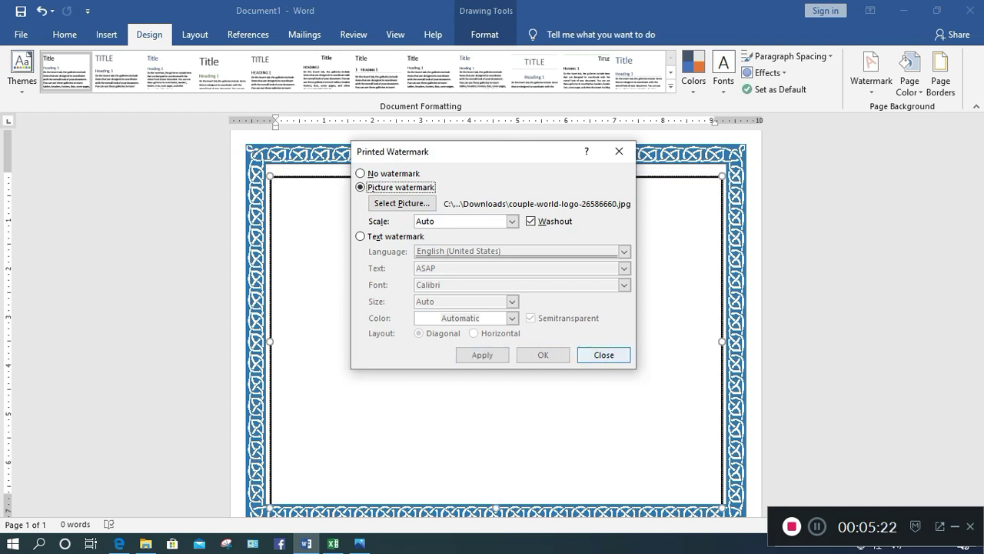
pyautogui.click(603, 354)
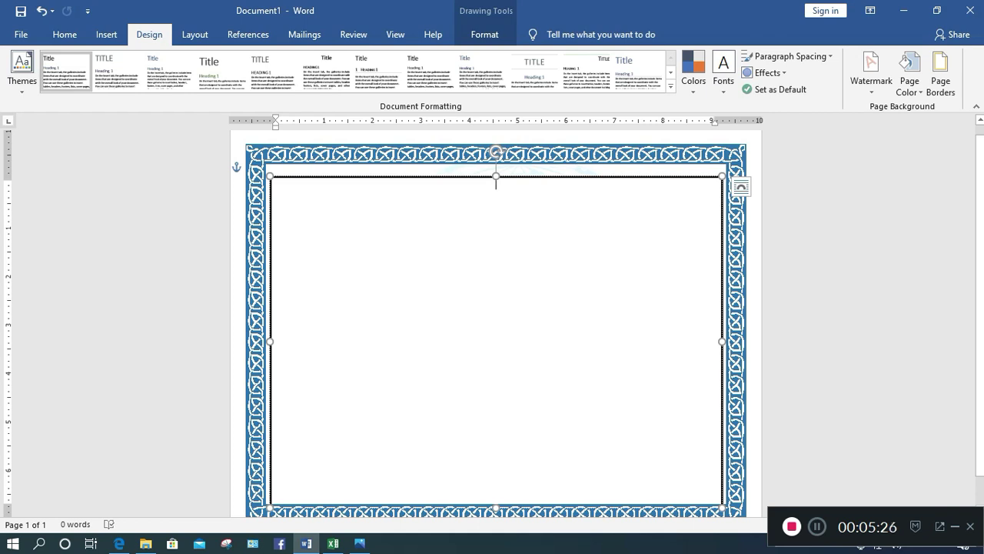
# Nudge the frame up slightly and adjust its top edge
pyautogui.press('Escape')
pyautogui.moveTo(496, 177); pyautogui.dragTo(496, 171)
pyautogui.hotkey('ctrl', 'Up')
pyautogui.hotkey('ctrl', 'Up')
pyautogui.hotkey('ctrl', 'Up')
pyautogui.hotkey('ctrl', 'Up')
pyautogui.hotkey('ctrl', 'Up')
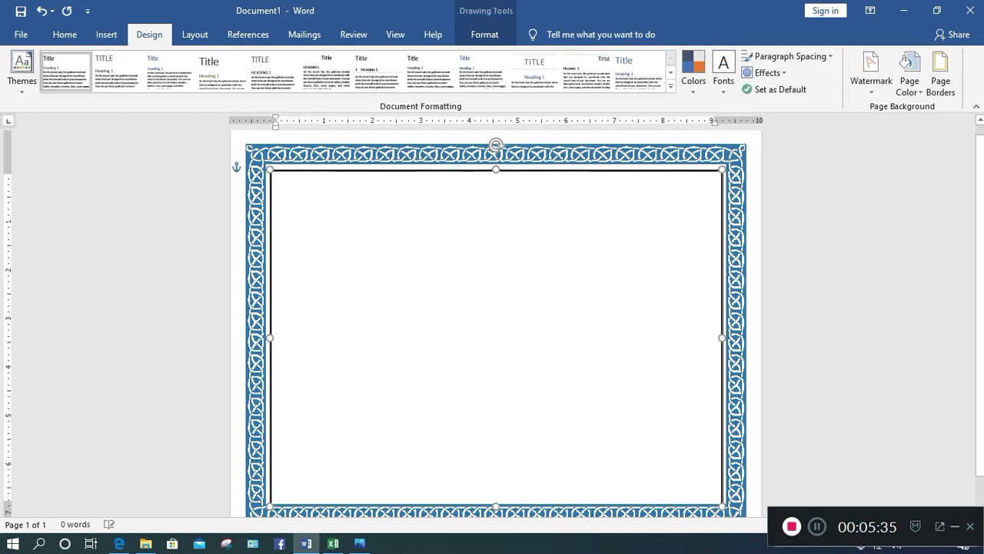
pyautogui.hotkey('ctrl', 'Up')
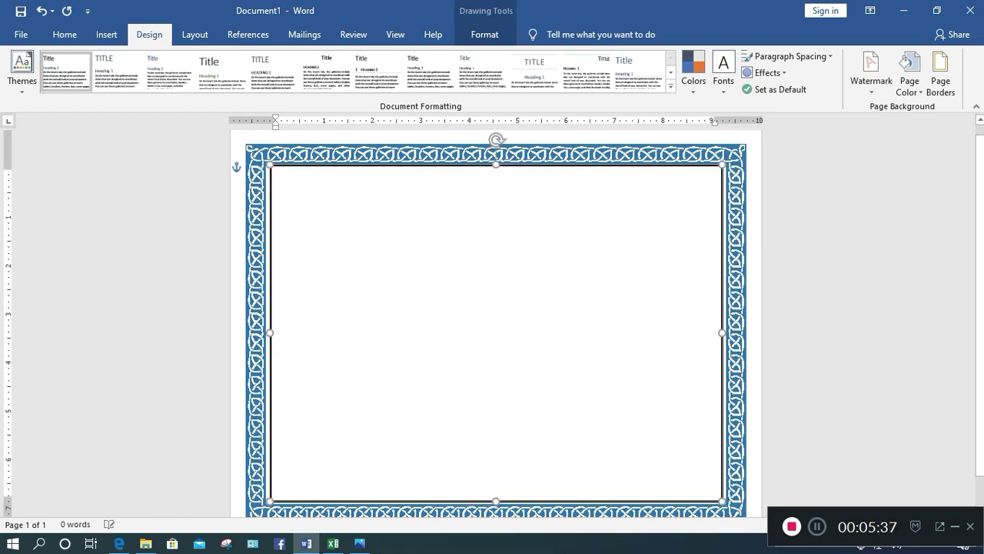
pyautogui.hotkey('ctrl', 'Up')
pyautogui.hotkey('ctrl', 'Up')
pyautogui.moveTo(495, 163); pyautogui.dragTo(496, 168)
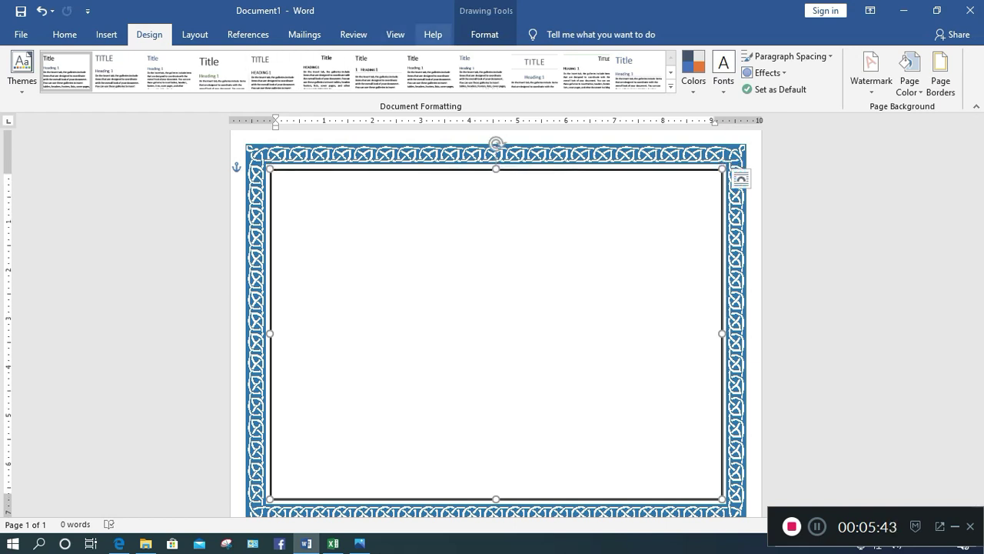
# Check the frame's Shape Fill colours without changing anything
pyautogui.click(484, 34)
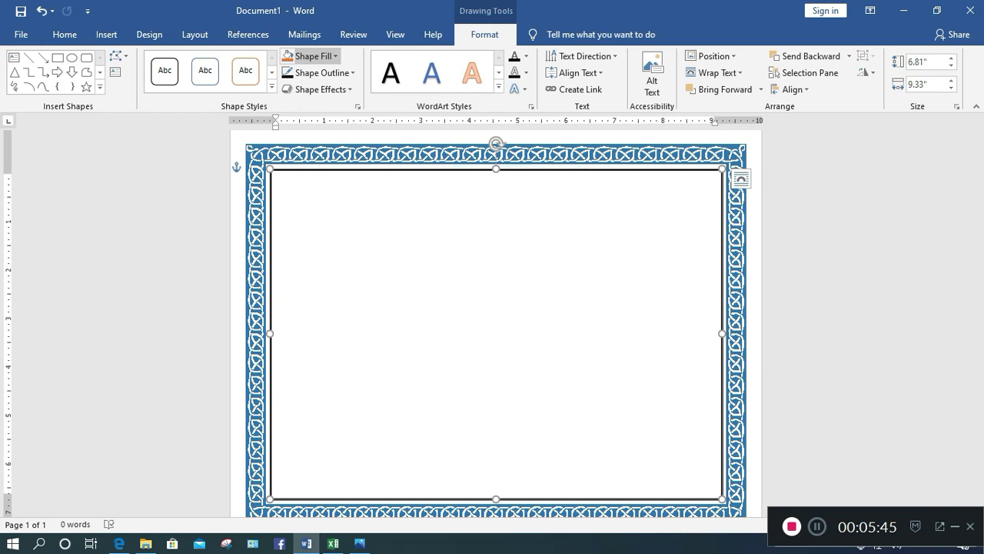
pyautogui.click(311, 56)
pyautogui.press('Escape')
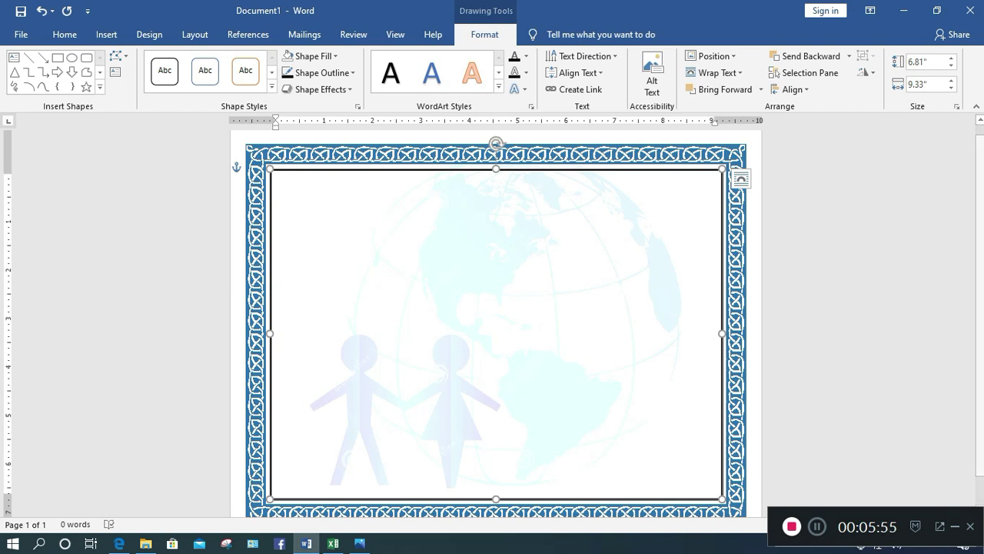
# In File Explorer's Downloads folder, open the couple-world-logo image in Paint
pyautogui.moveTo(145, 543)
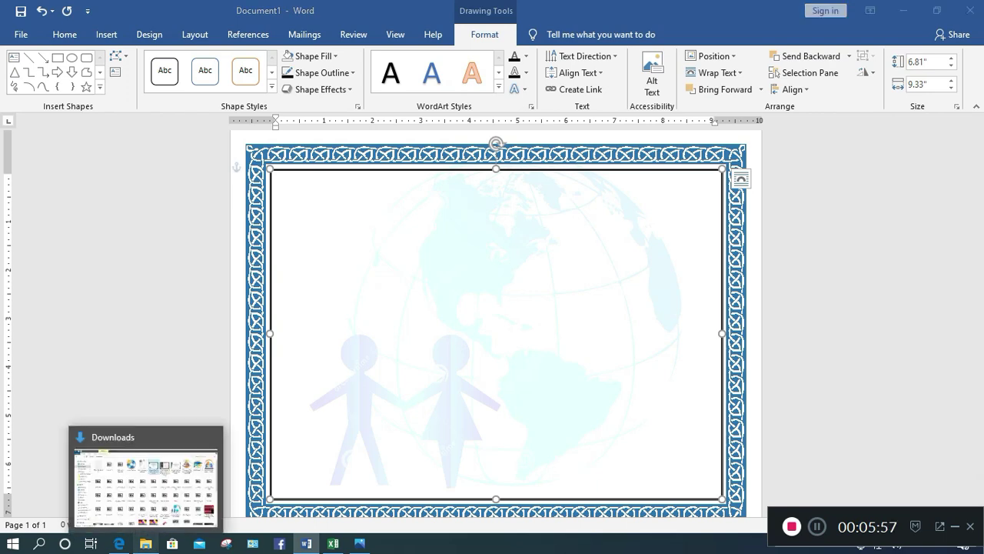
pyautogui.click(146, 480)
pyautogui.click(698, 415)
pyautogui.rightClick(688, 419)
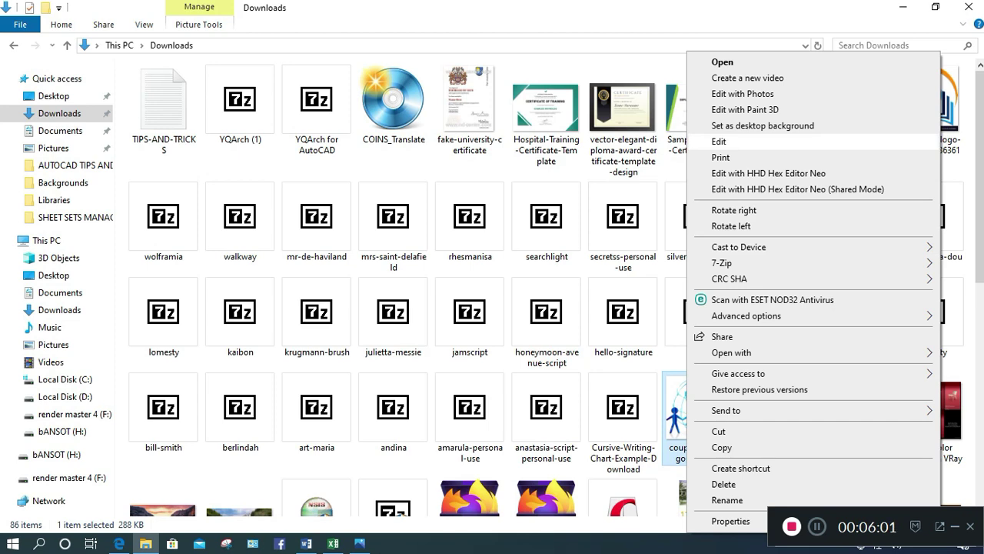
pyautogui.moveTo(732, 353)
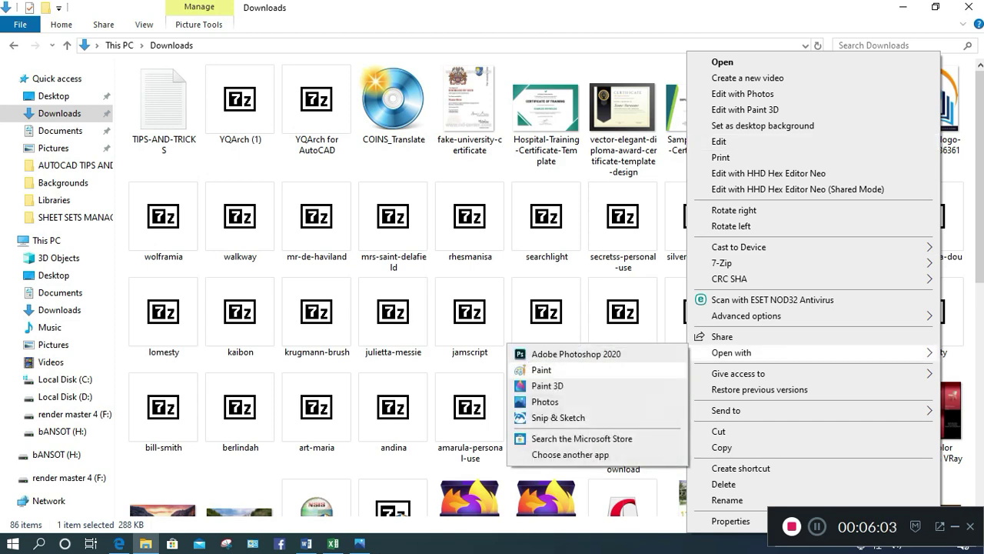
pyautogui.click(541, 369)
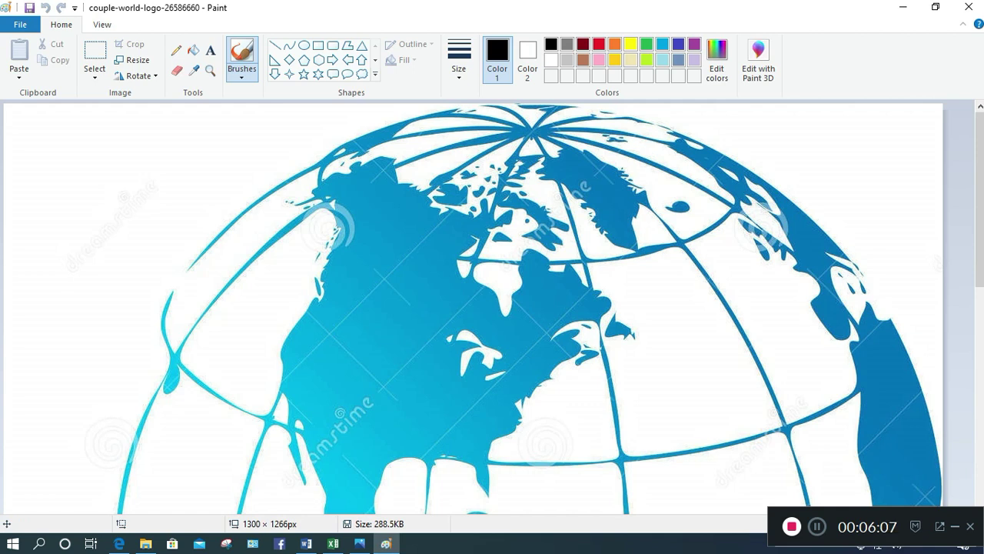
# Zoom out and enlarge the globe logo's canvas to the right and downward, shifting the image
pyautogui.click(889, 523)
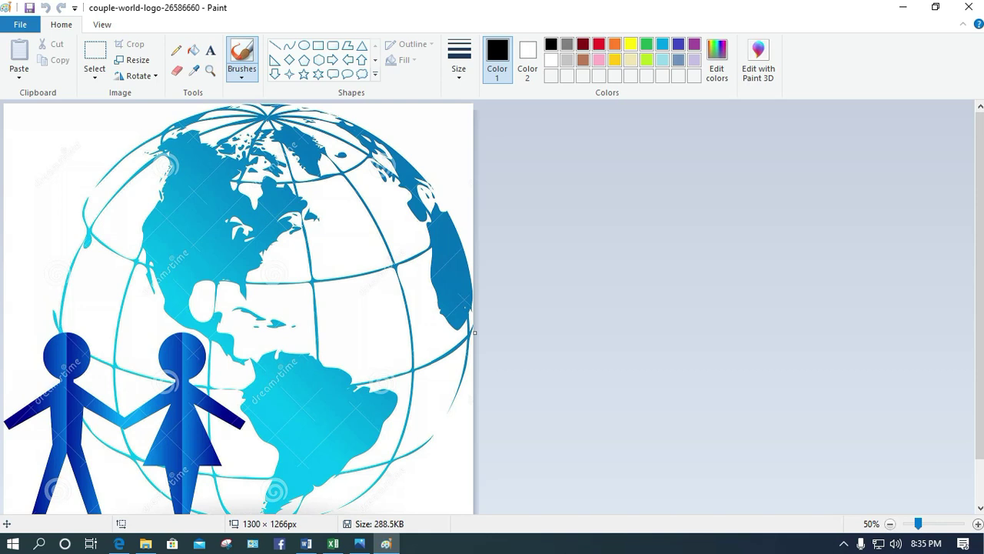
pyautogui.click(890, 523)
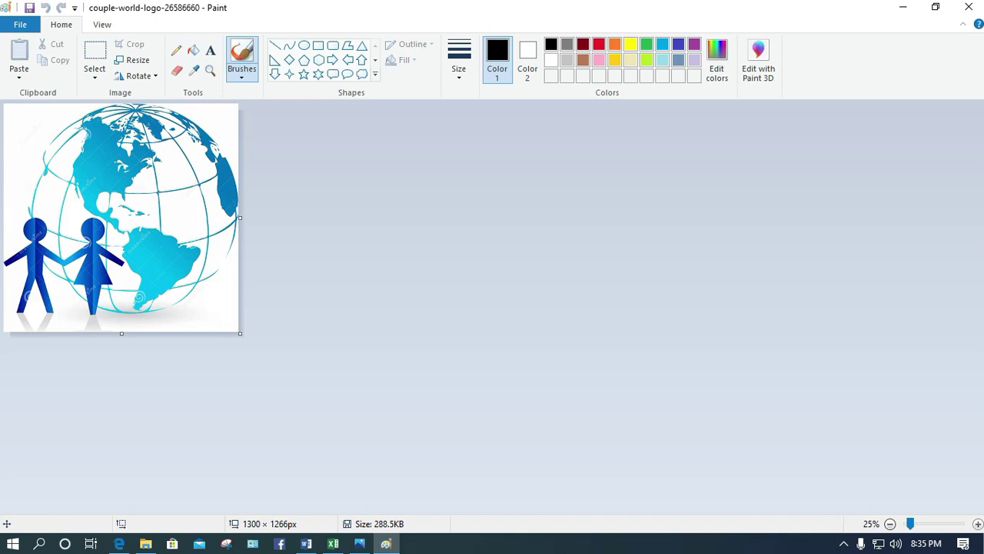
pyautogui.moveTo(240, 333); pyautogui.dragTo(266, 332)
pyautogui.moveTo(135, 333); pyautogui.dragTo(135, 369)
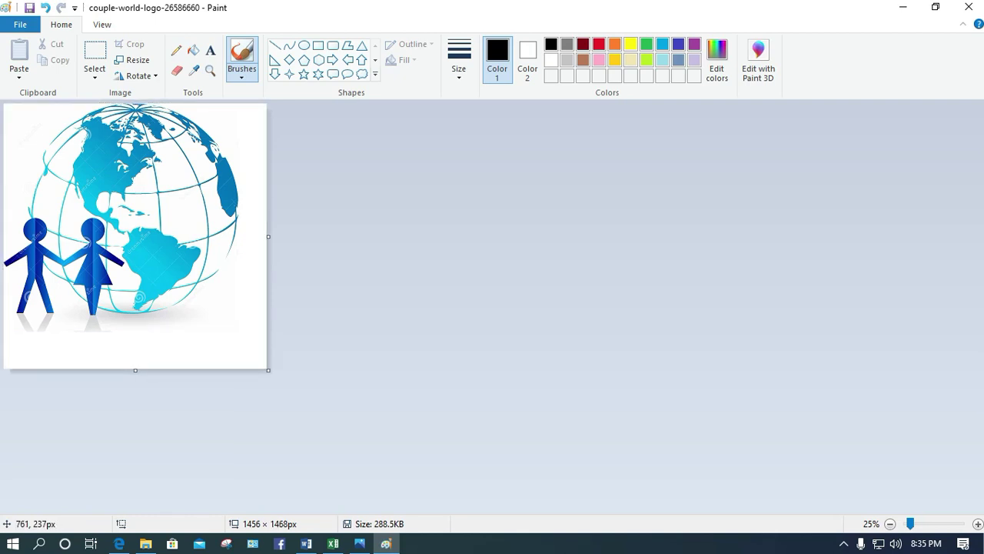
pyautogui.hotkey('ctrl', 'a')
pyautogui.moveTo(152, 173); pyautogui.dragTo(162, 183)
pyautogui.hotkey('ctrl', 'a')
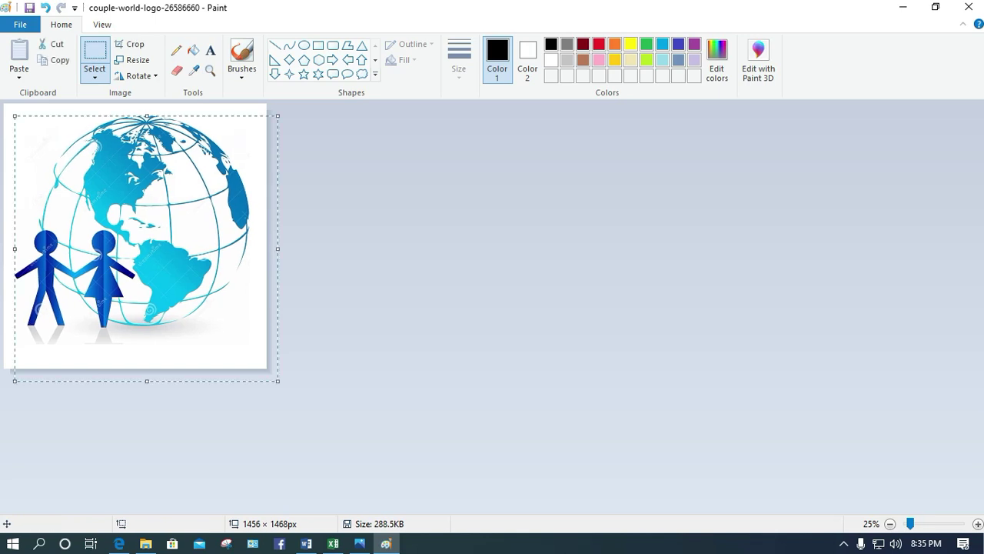
pyautogui.click(147, 227)
pyautogui.hotkey('ctrl', 'a')
pyautogui.press('Escape')
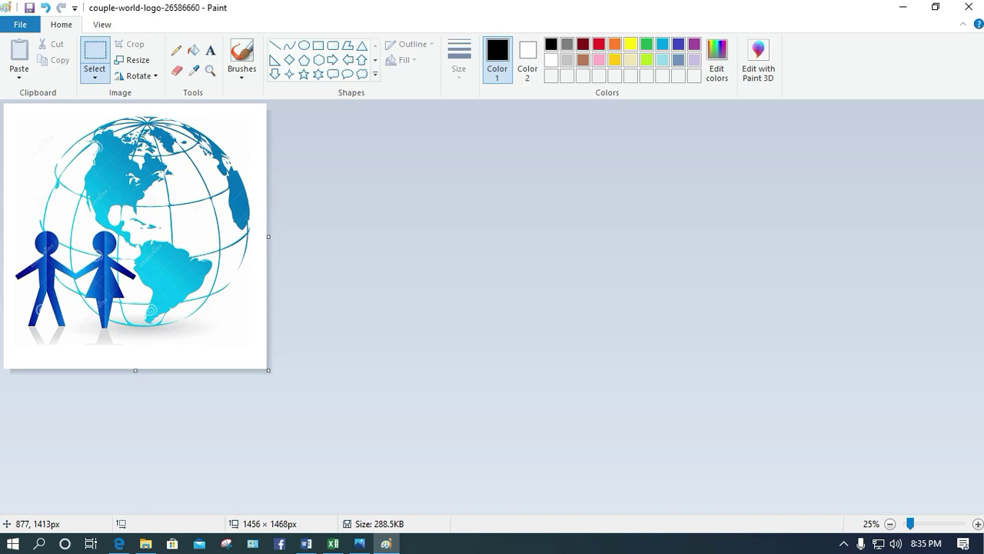
# Resize the canvas to 1548 × 1584 px, centre the globe, and save the logo at 331 KB
pyautogui.moveTo(135, 369); pyautogui.dragTo(135, 390)
pyautogui.moveTo(268, 246); pyautogui.dragTo(285, 246)
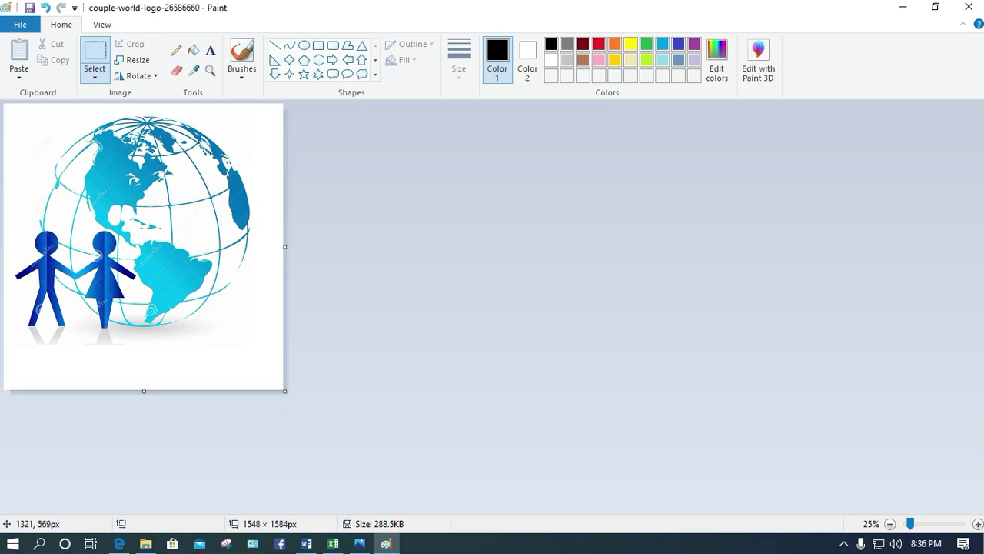
pyautogui.hotkey('ctrl', 'a')
pyautogui.moveTo(132, 178); pyautogui.dragTo(137, 186)
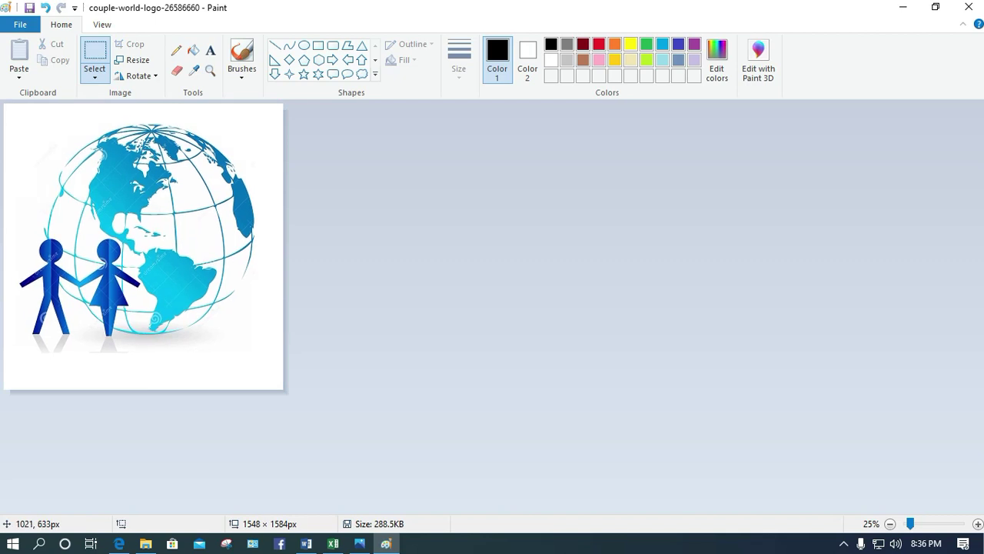
pyautogui.press('Escape')
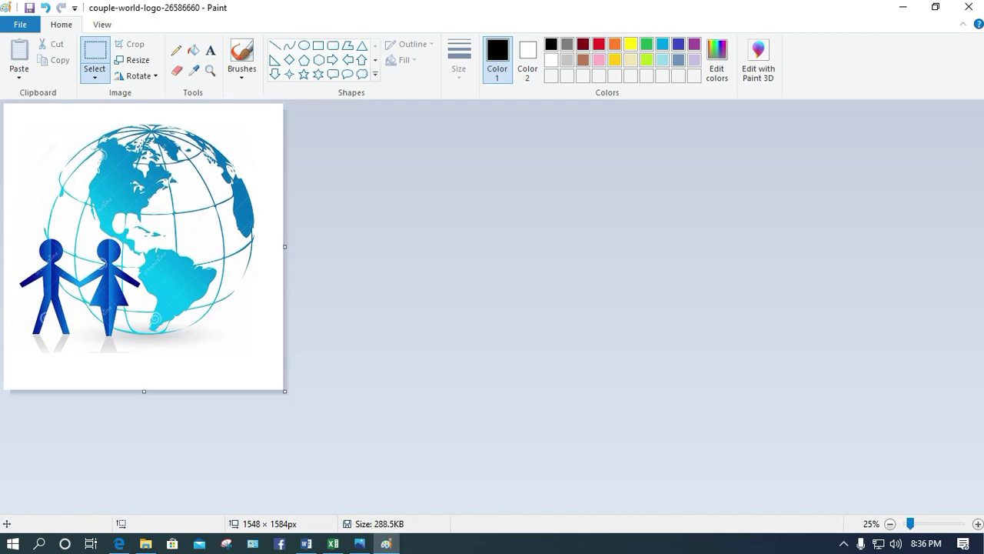
pyautogui.hotkey('ctrl', 's')
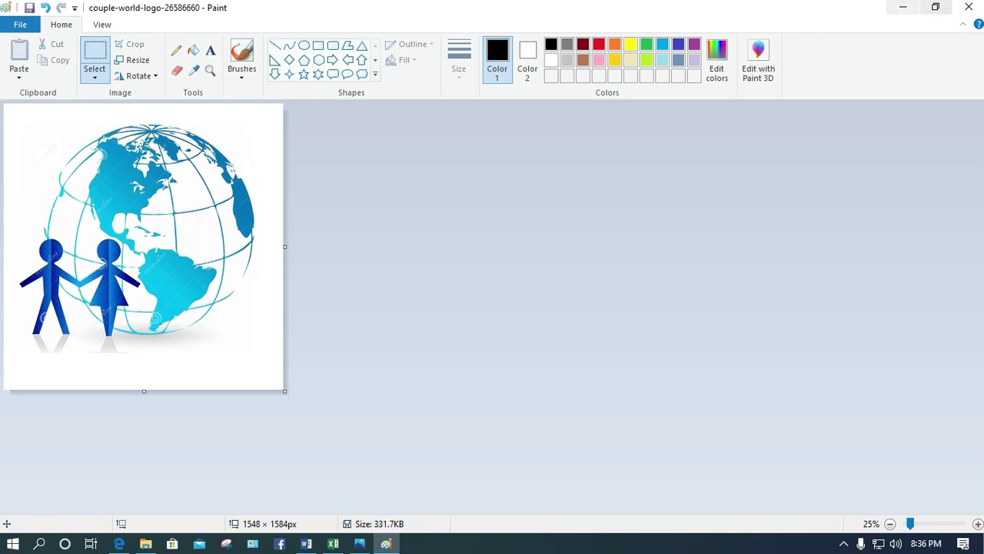
pyautogui.click(969, 7)
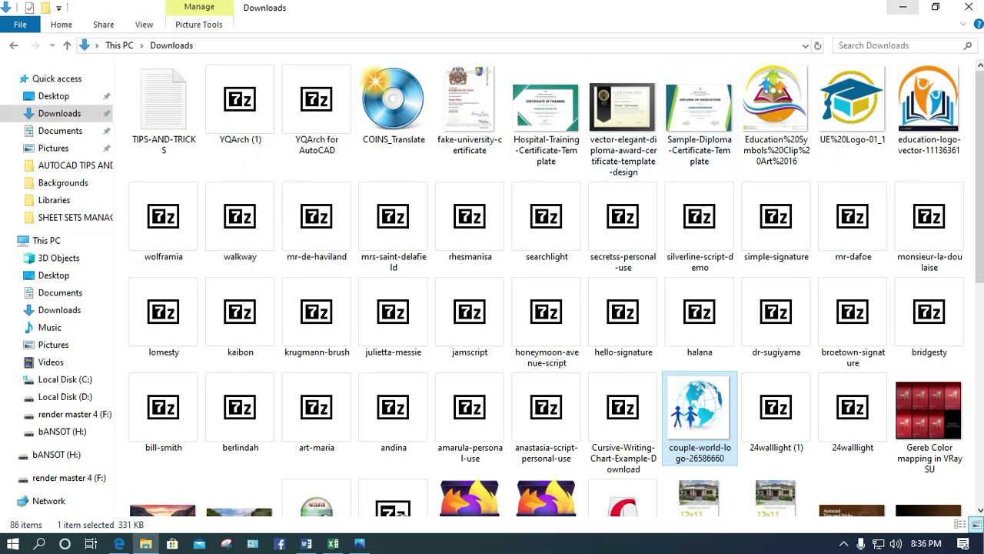
# Rescale the custom globe picture watermark to 100% and apply it to the certificate
pyautogui.click(903, 7)
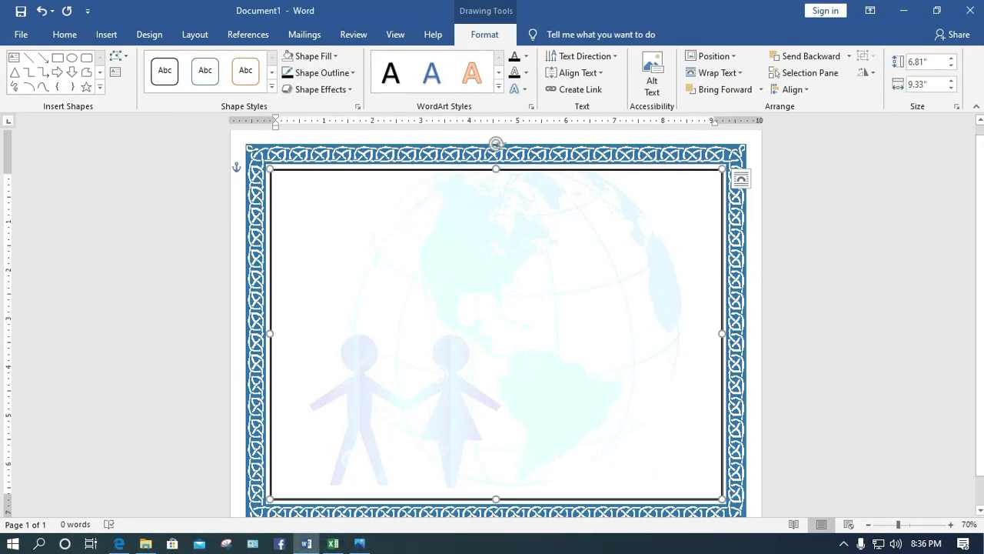
pyautogui.click(65, 34)
pyautogui.click(149, 34)
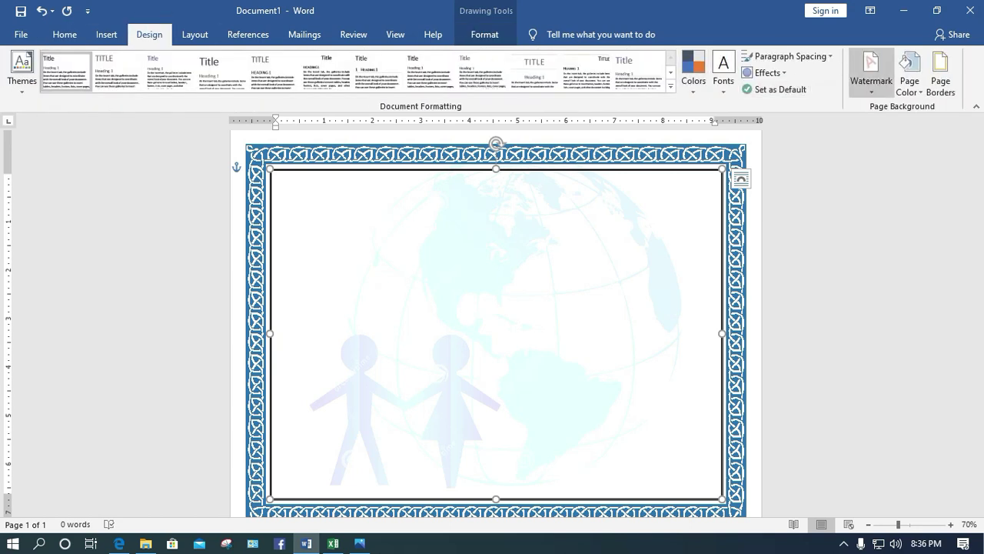
pyautogui.click(871, 71)
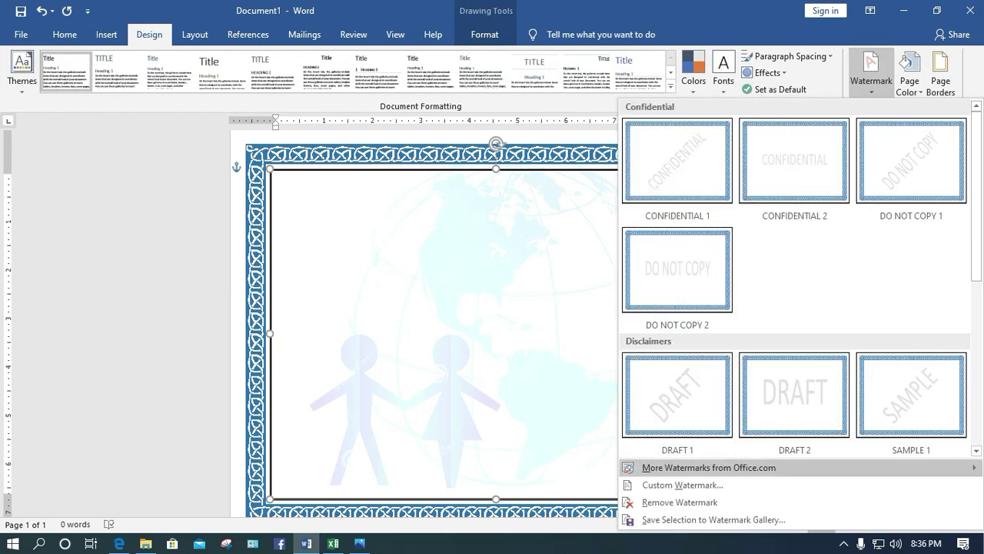
pyautogui.click(683, 484)
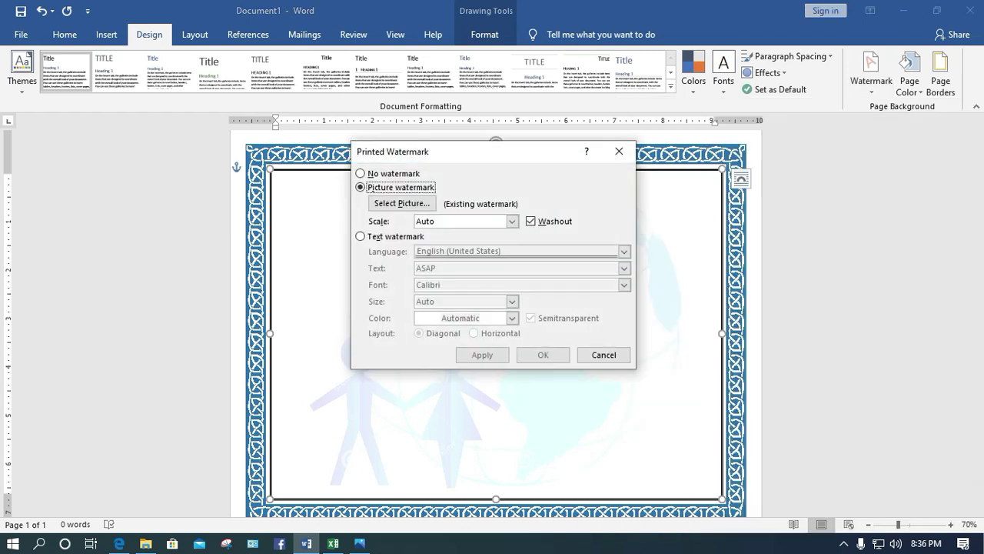
pyautogui.click(511, 221)
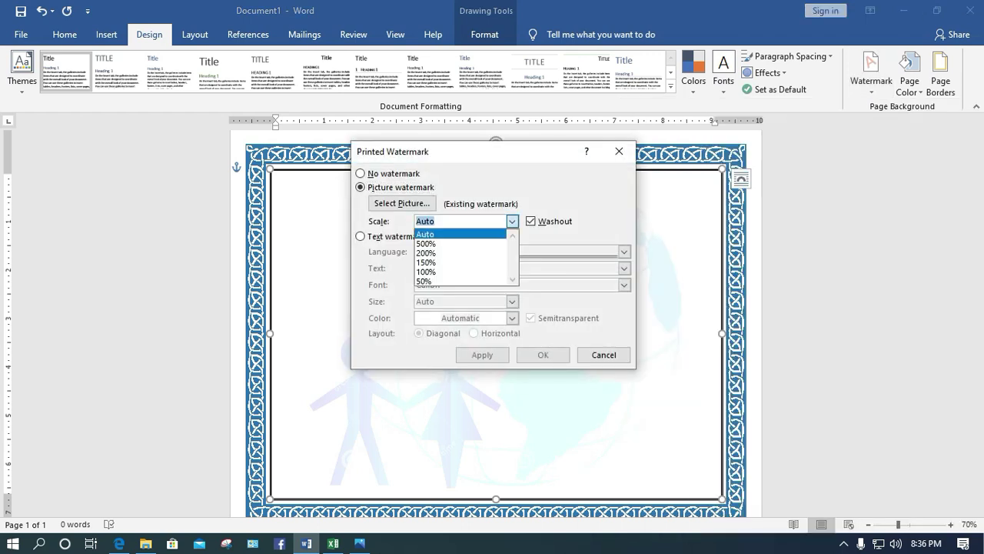
pyautogui.click(454, 269)
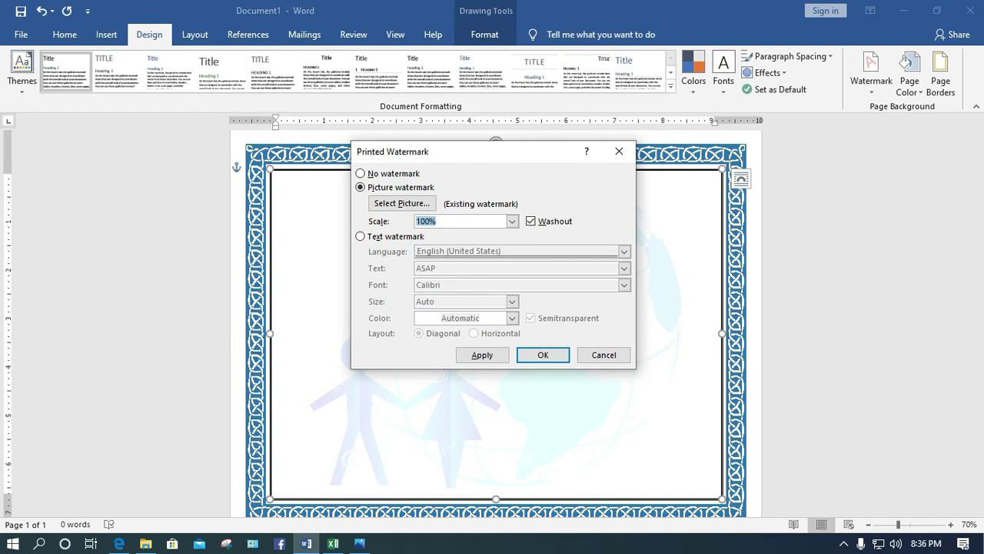
pyautogui.click(482, 354)
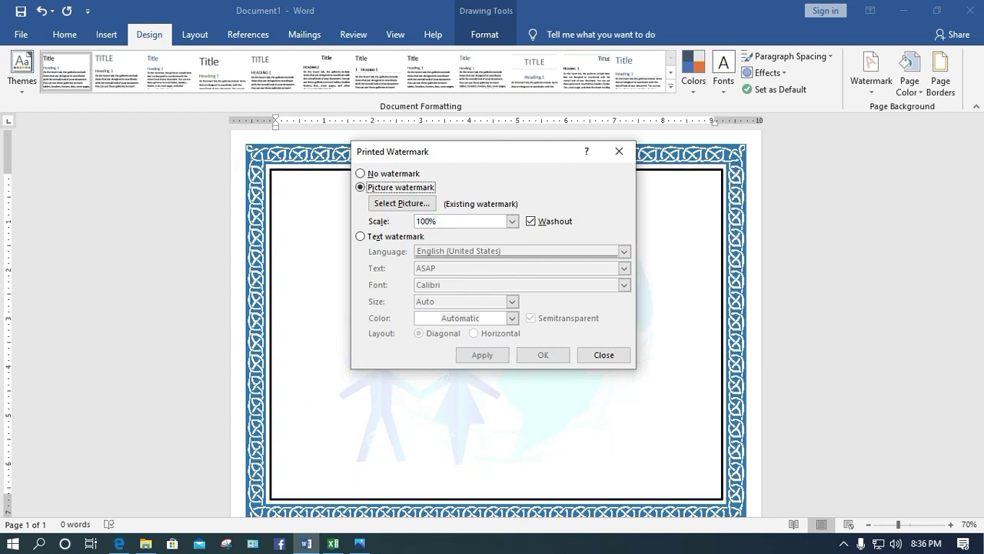
pyautogui.click(604, 355)
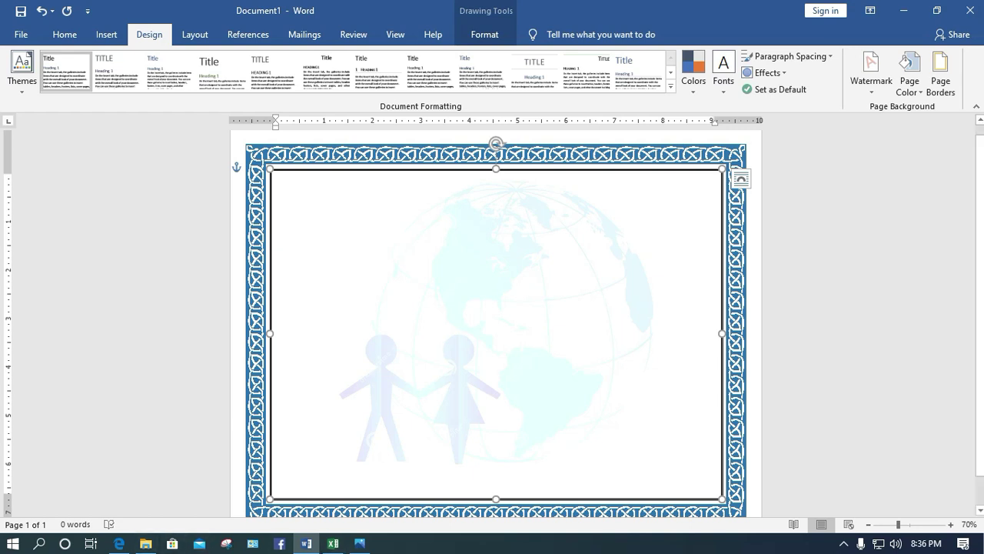
# Copy the academic-achievement sample paragraph from the DocFormats certificate-wording page in Edge
pyautogui.click(119, 543)
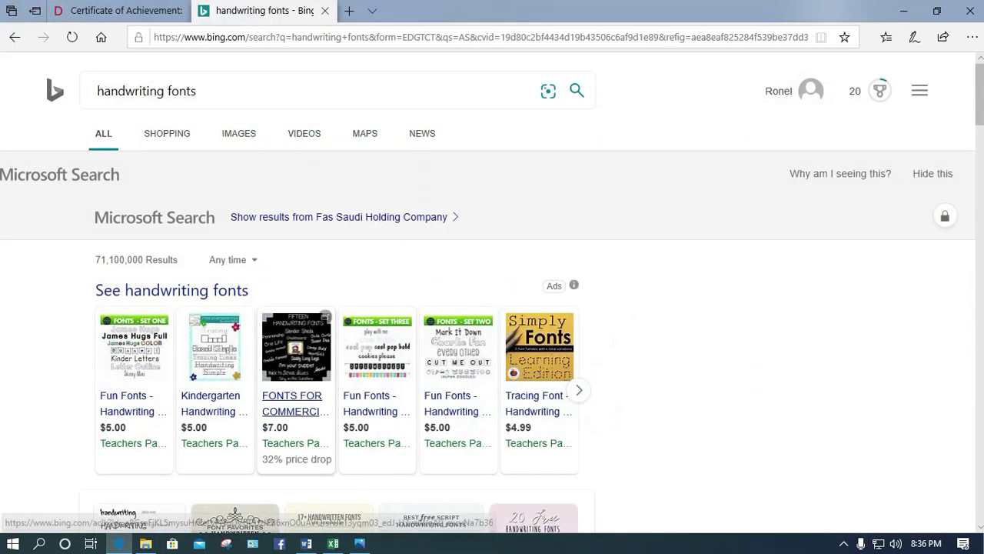
pyautogui.hotkey('ctrl', 'Tab')
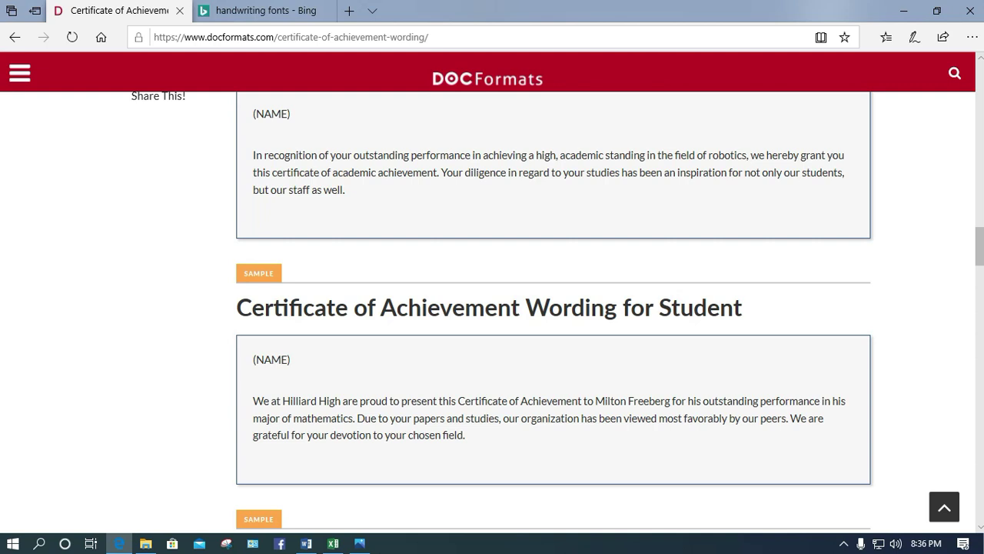
pyautogui.moveTo(343, 189)
pyautogui.mouseDown()
pyautogui.moveTo(272, 172)
pyautogui.moveTo(253, 155)
pyautogui.moveTo(345, 189)
pyautogui.mouseUp()
pyautogui.hotkey('ctrl', 'c')
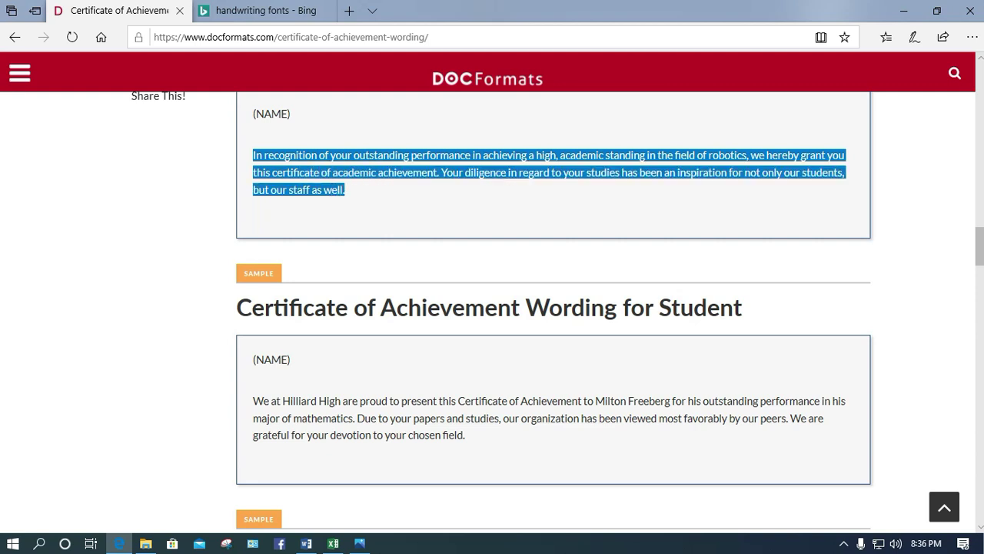
pyautogui.scroll(2, 553, 308)
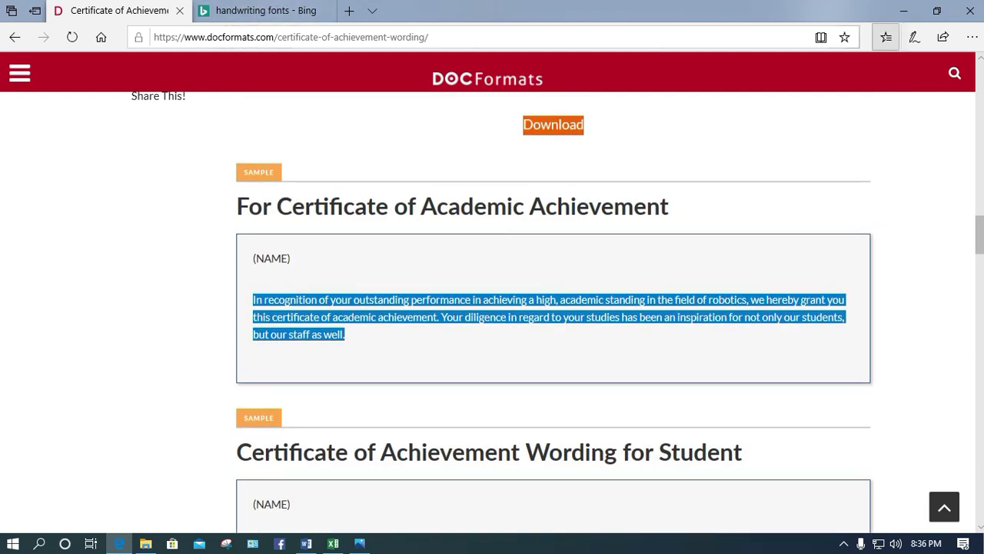
pyautogui.hotkey('alt', 'Tab')
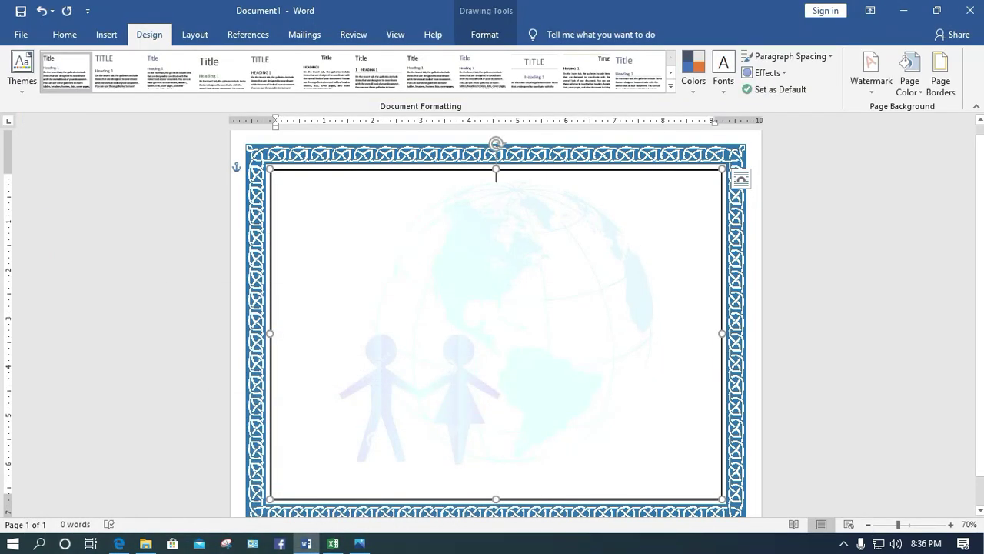
# Paste the academic-achievement paragraph into the text box at 16 pt, then open Downloads
pyautogui.click(496, 223)
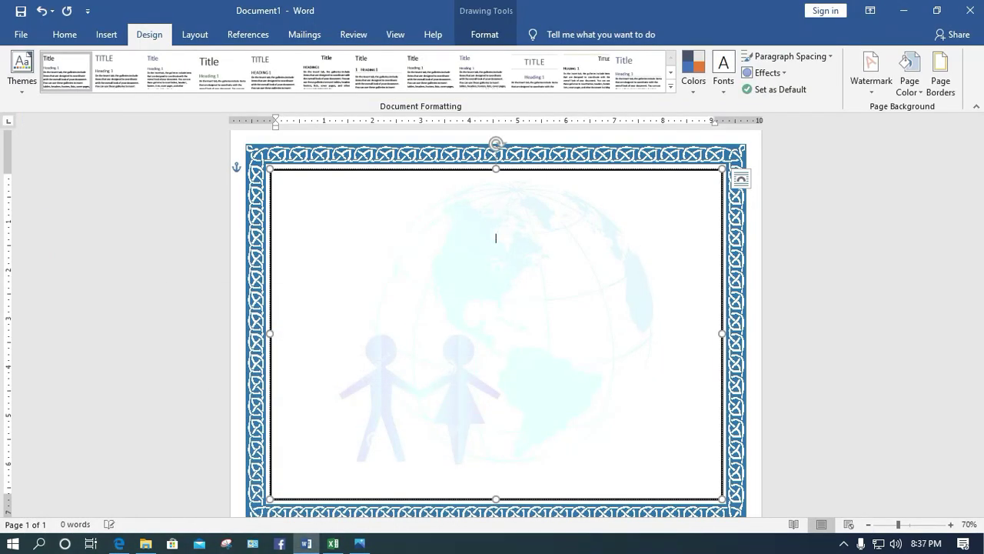
pyautogui.hotkey('ctrl', 'v')
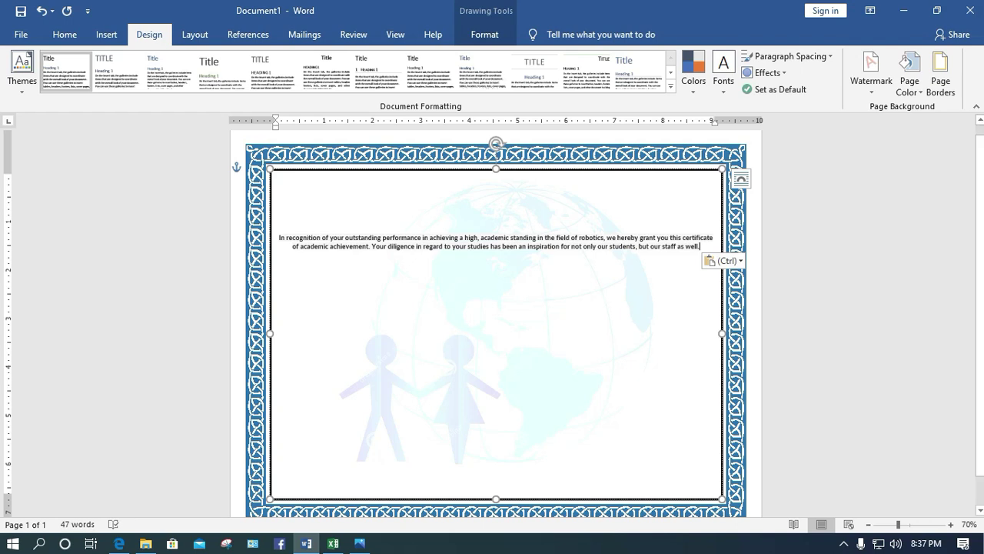
pyautogui.click(279, 238)
pyautogui.moveTo(699, 492); pyautogui.dragTo(279, 237)
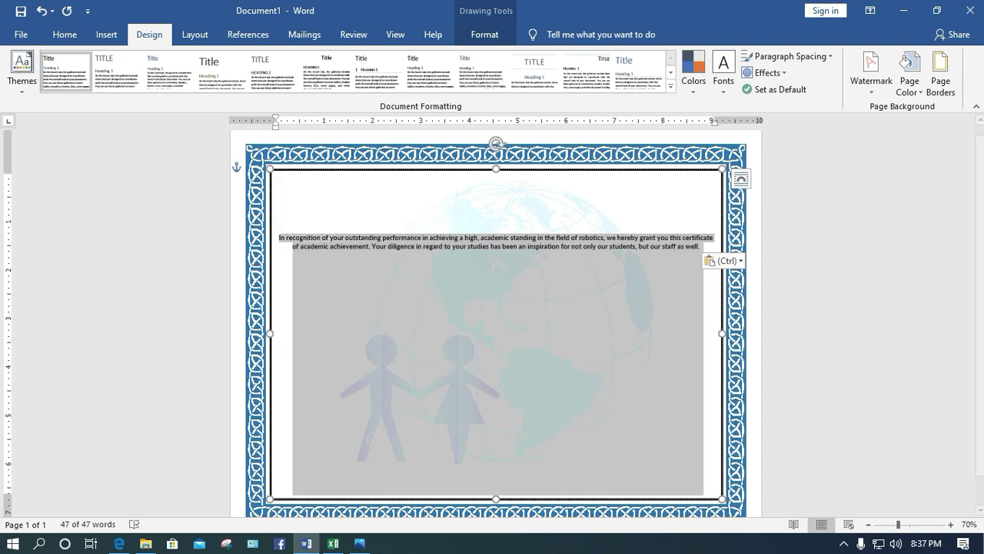
pyautogui.click(64, 34)
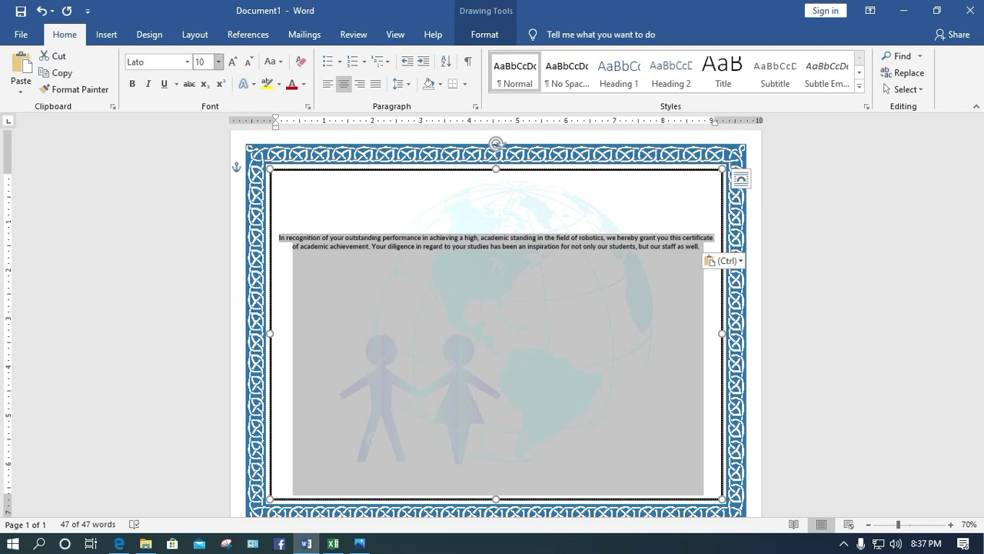
pyautogui.click(218, 62)
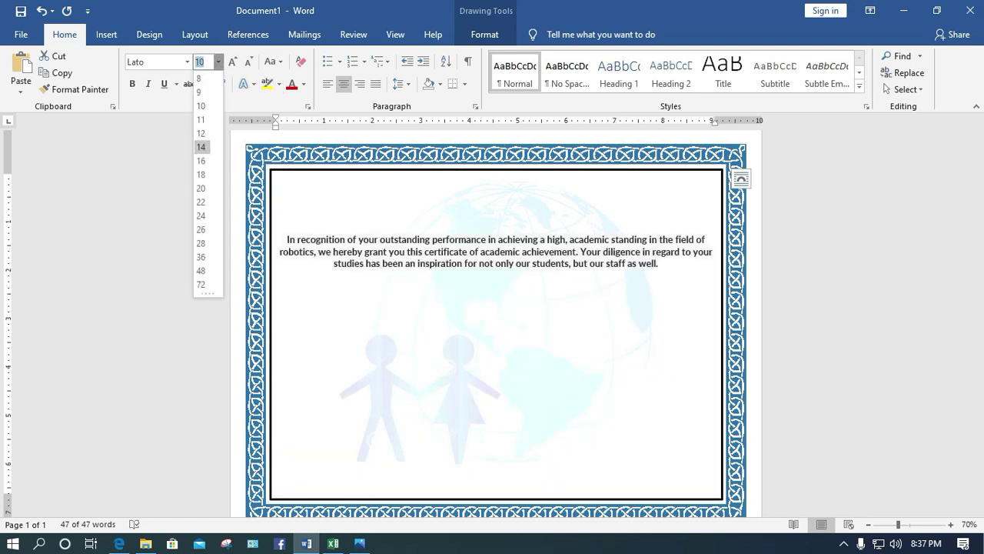
pyautogui.click(201, 160)
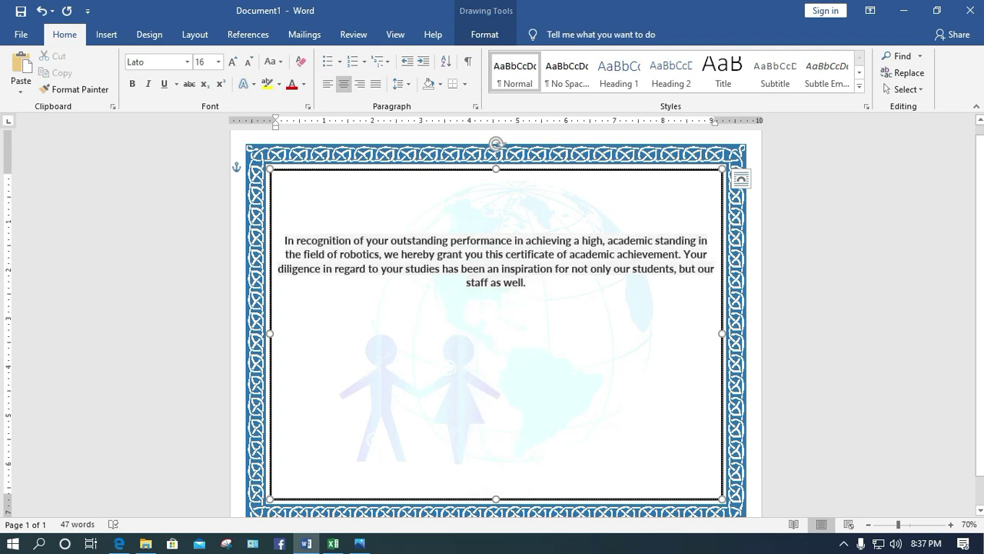
pyautogui.moveTo(515, 492); pyautogui.dragTo(285, 240)
pyautogui.hotkey('ctrl', 'c')
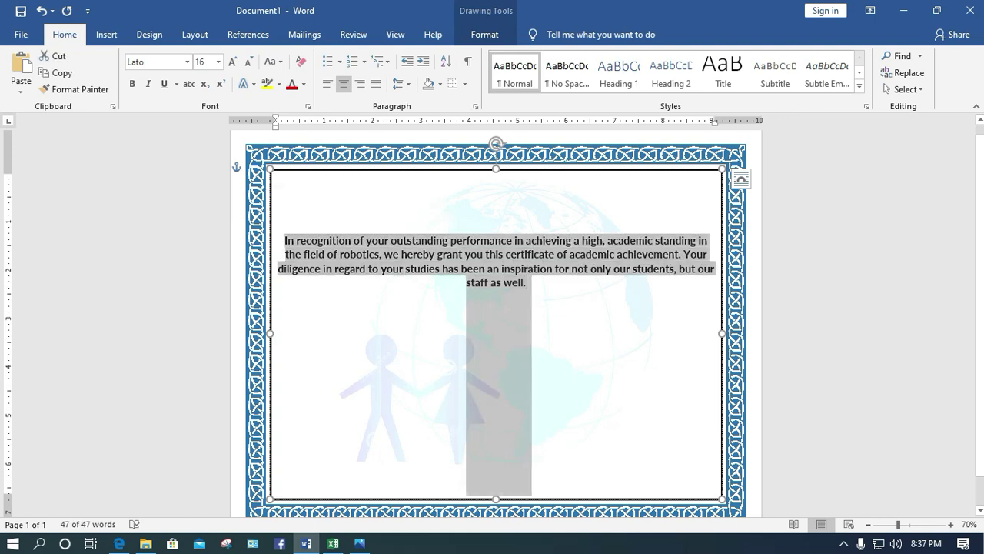
pyautogui.click(145, 542)
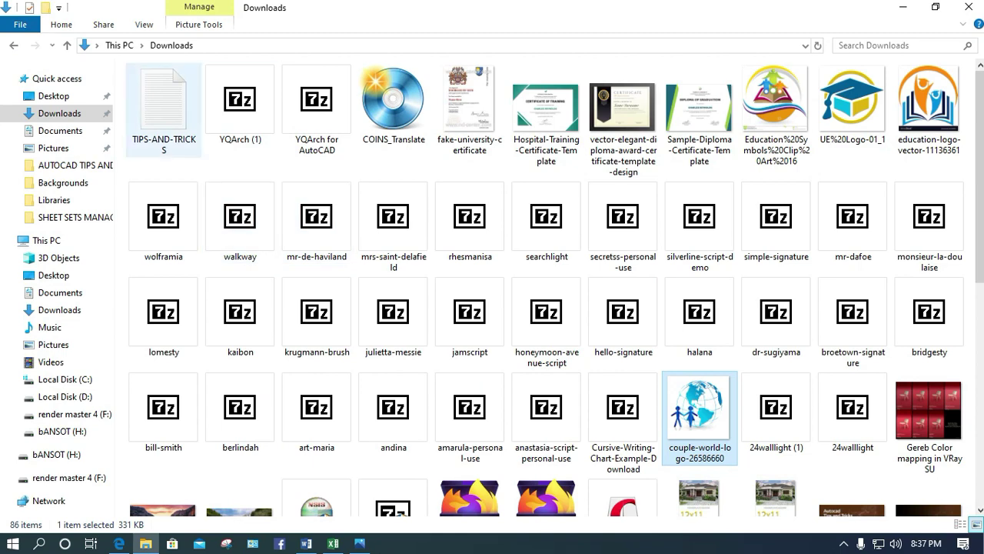
# Replace the TIPS-AND-TRICKS (1) Notepad text with the copied paragraph as plain text
pyautogui.scroll(-5, 492, 307)
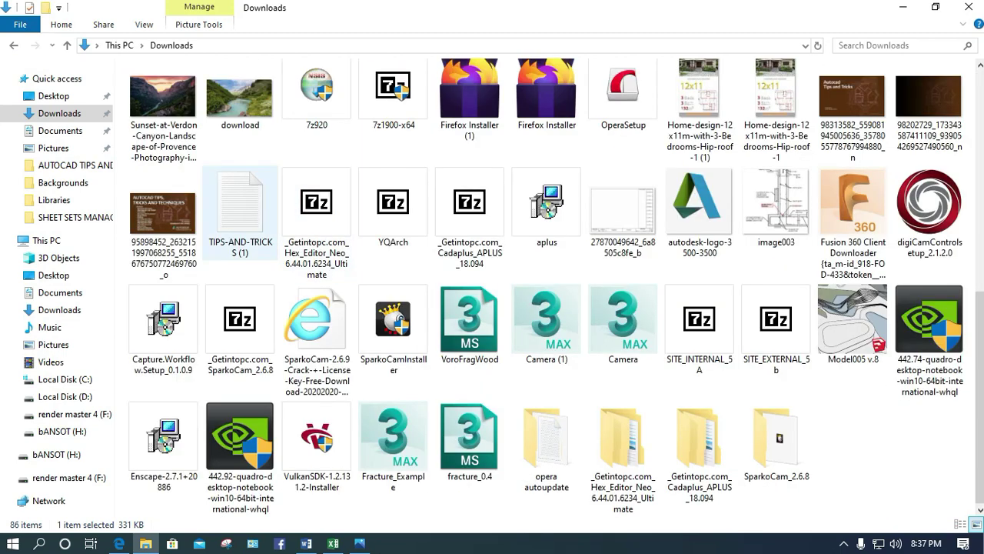
pyautogui.doubleClick(240, 208)
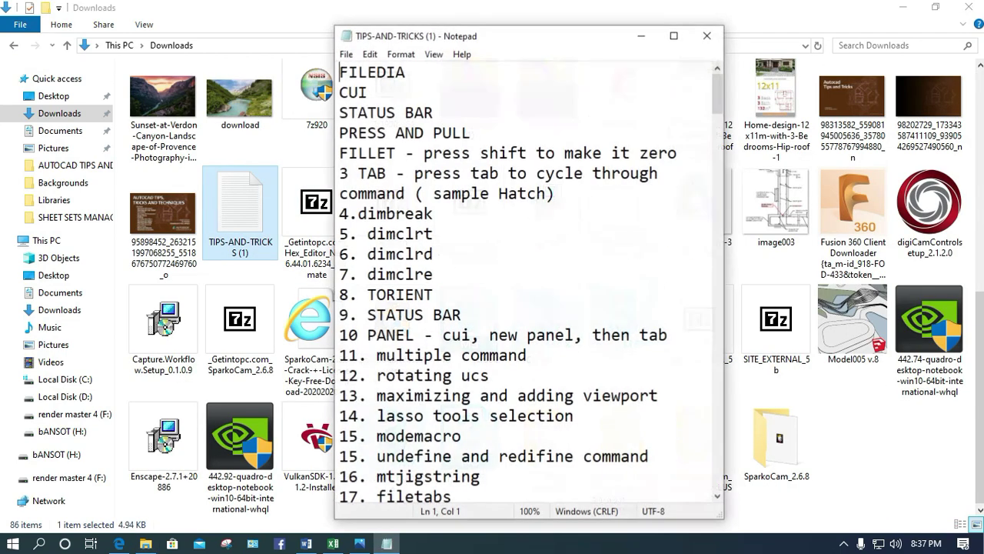
pyautogui.hotkey('ctrl', 'a')
pyautogui.press('Delete')
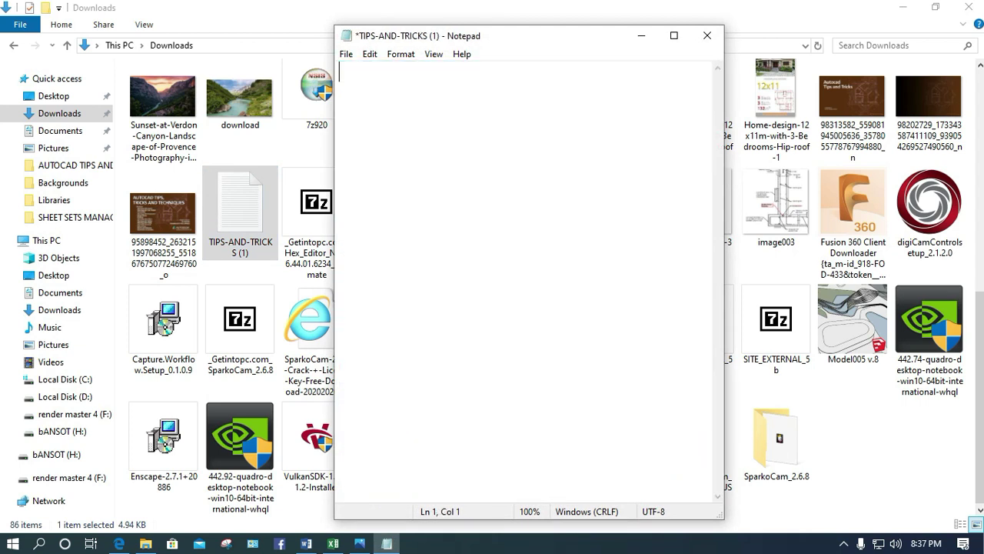
pyautogui.hotkey('ctrl', 'v')
pyautogui.hotkey('ctrl', 'a')
pyautogui.hotkey('ctrl', 'c')
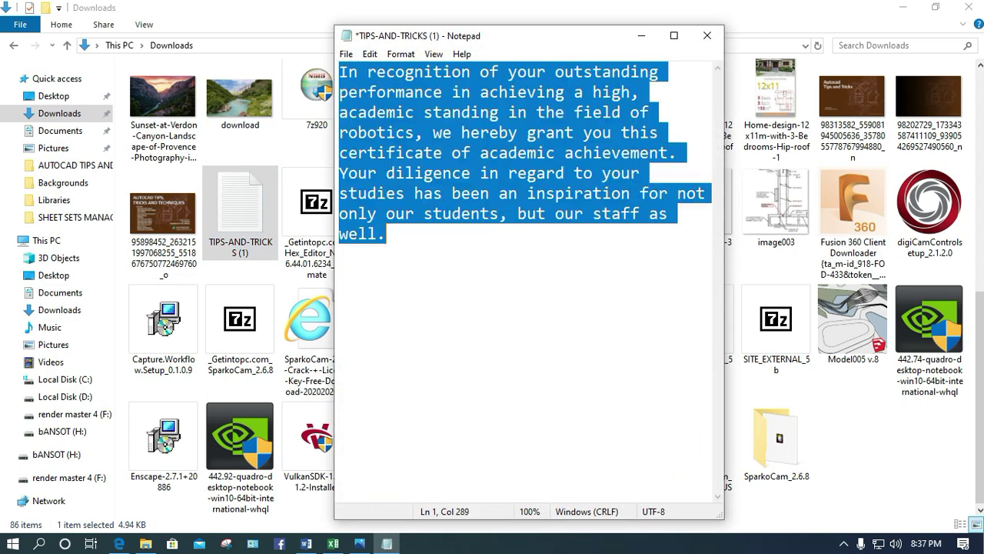
# Swap Word's formatted paragraph for the plain-text version and select the text box contents
pyautogui.click(641, 36)
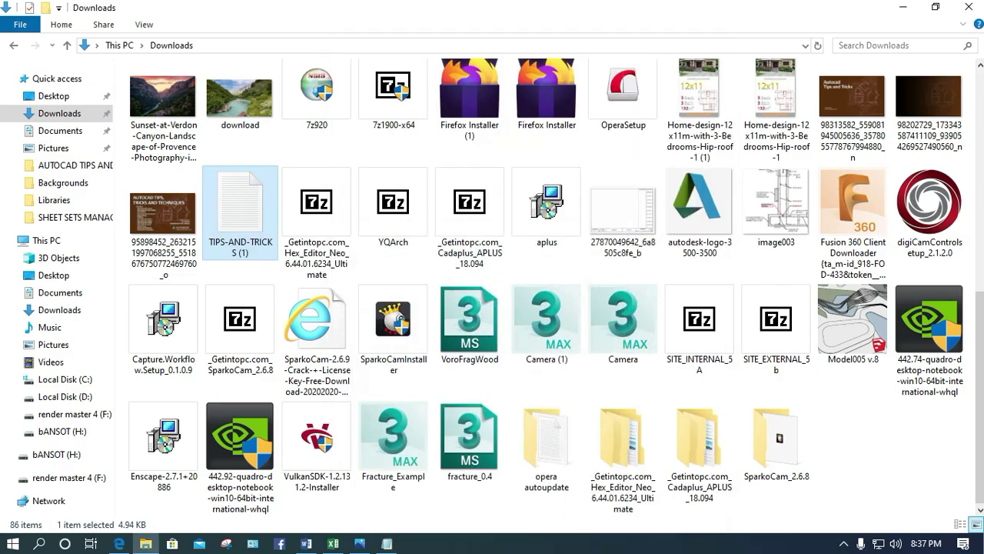
pyautogui.click(900, 8)
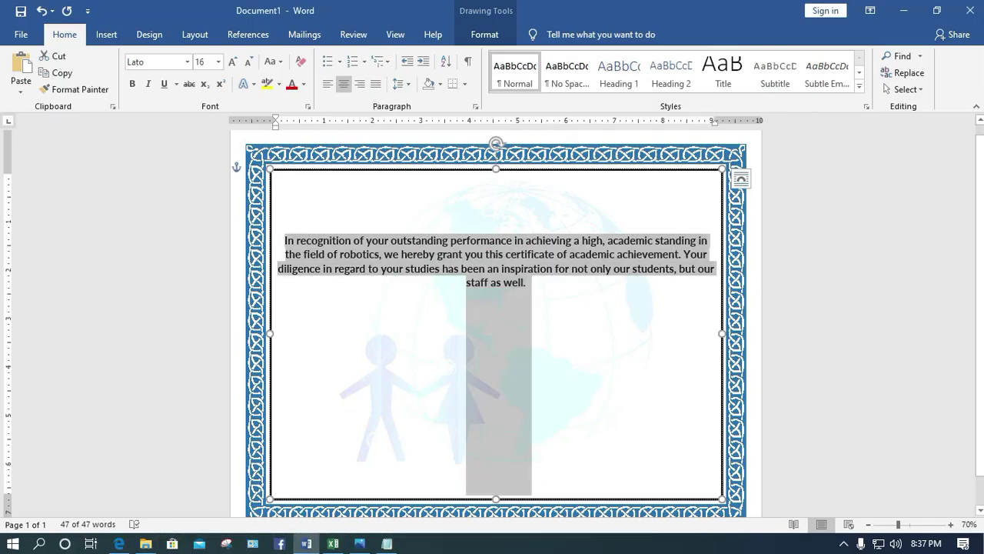
pyautogui.press('Delete')
pyautogui.hotkey('ctrl', 'v')
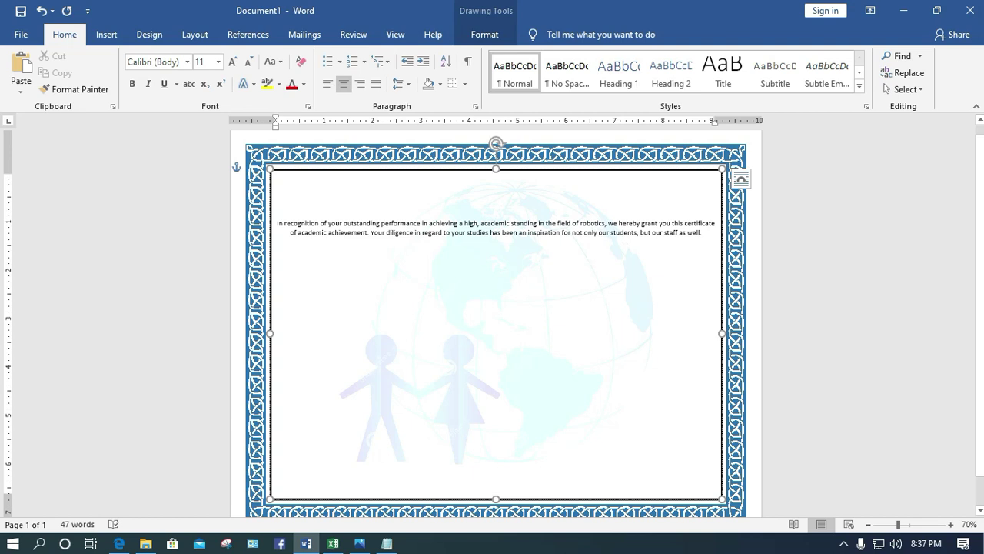
pyautogui.hotkey('ctrl', 'a')
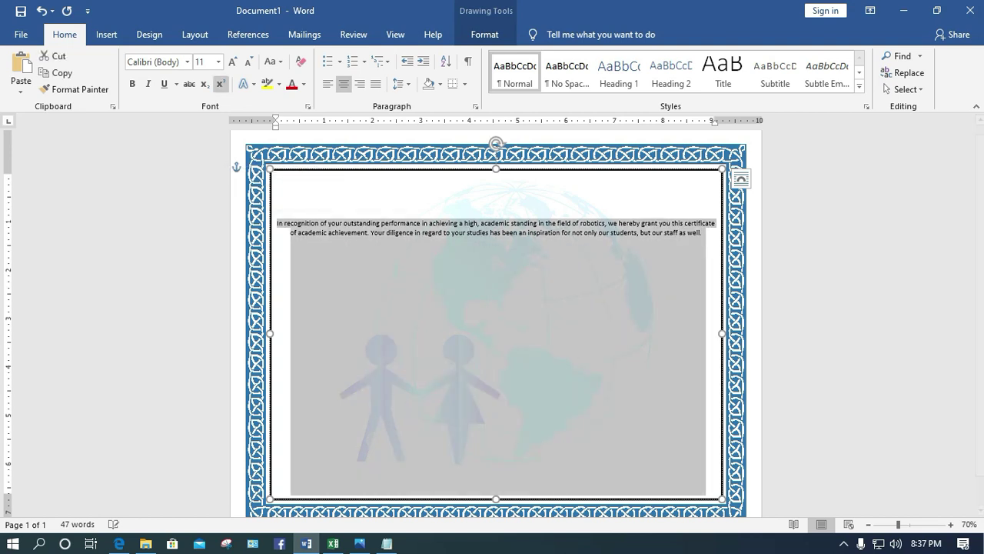
# Set the selected certificate paragraph to 14 pt and deselect it
pyautogui.click(219, 61)
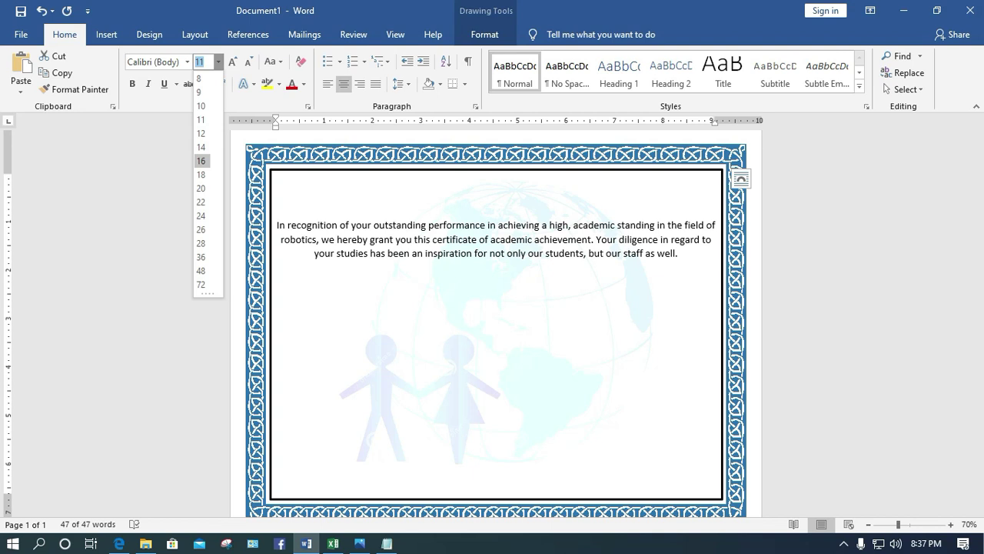
pyautogui.click(201, 147)
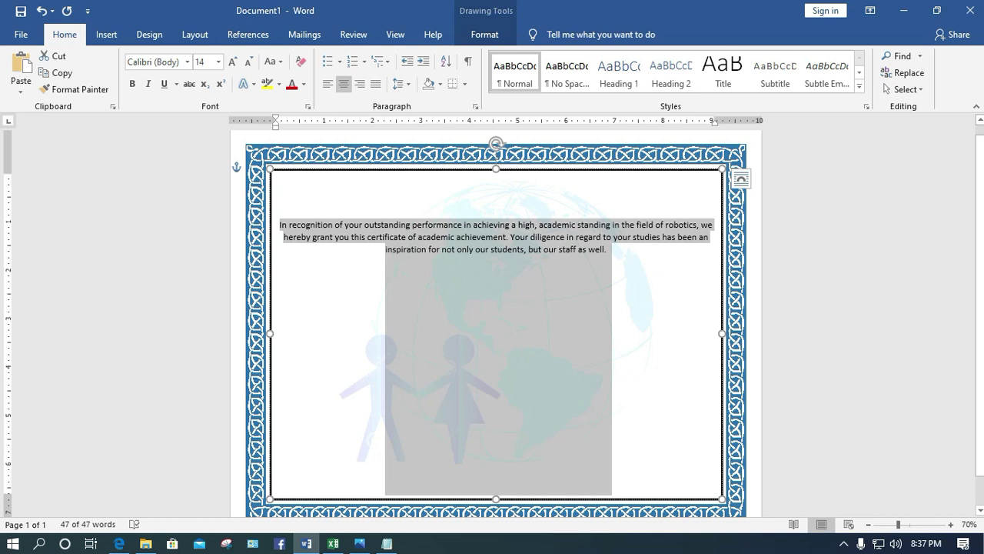
pyautogui.click(607, 249)
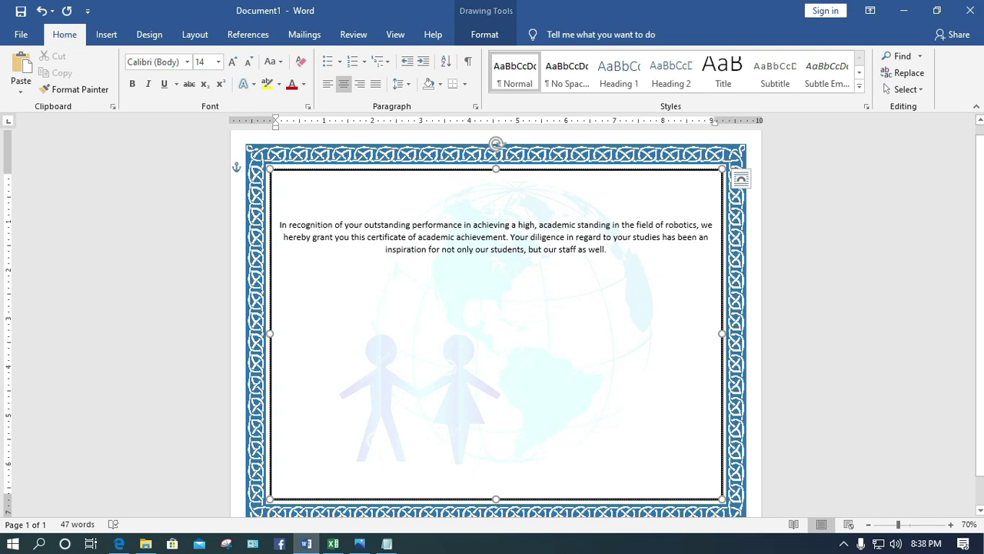
# Push the paragraph down with blank lines and break the line after 'high,'
pyautogui.doubleClick(498, 195)
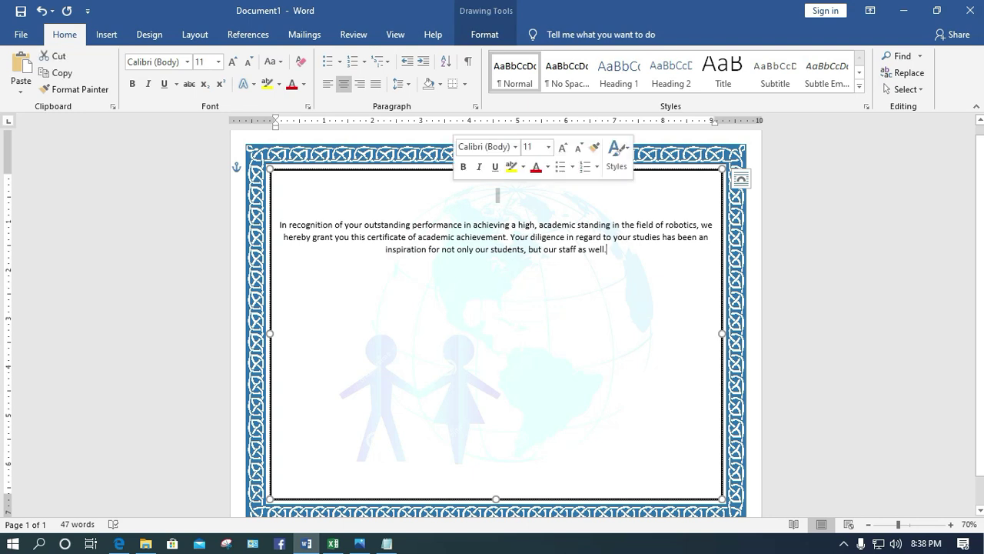
pyautogui.press('Return')
pyautogui.press('Return')
pyautogui.press('Return')
pyautogui.press('Return')
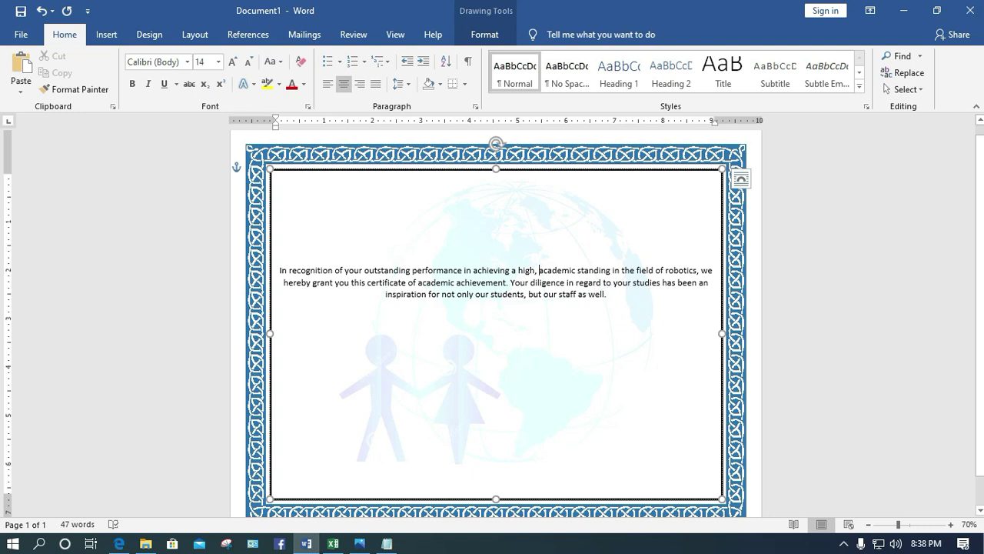
pyautogui.click(539, 270)
pyautogui.press('Return')
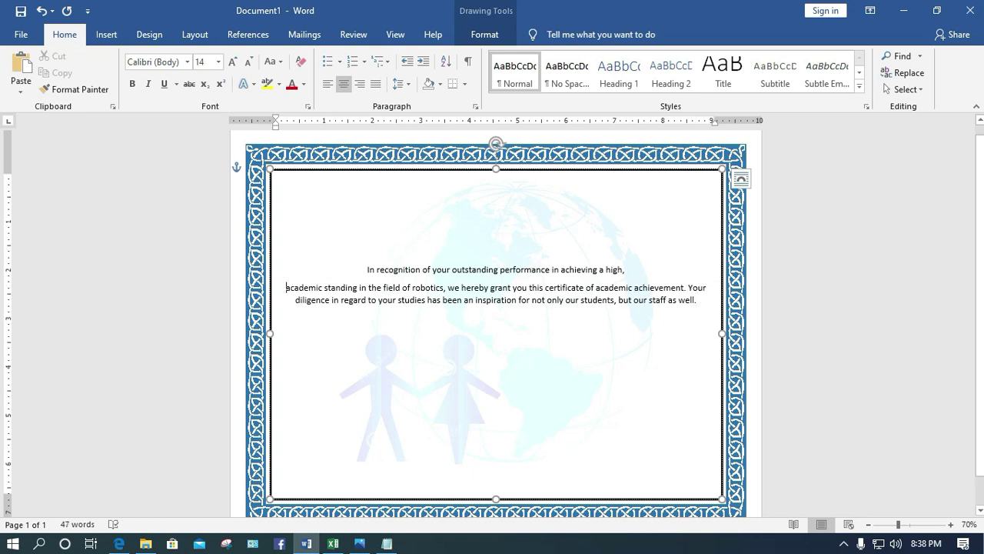
# Replace 'robotics' with 'Graphics Design'
pyautogui.moveTo(444, 287); pyautogui.dragTo(411, 287)
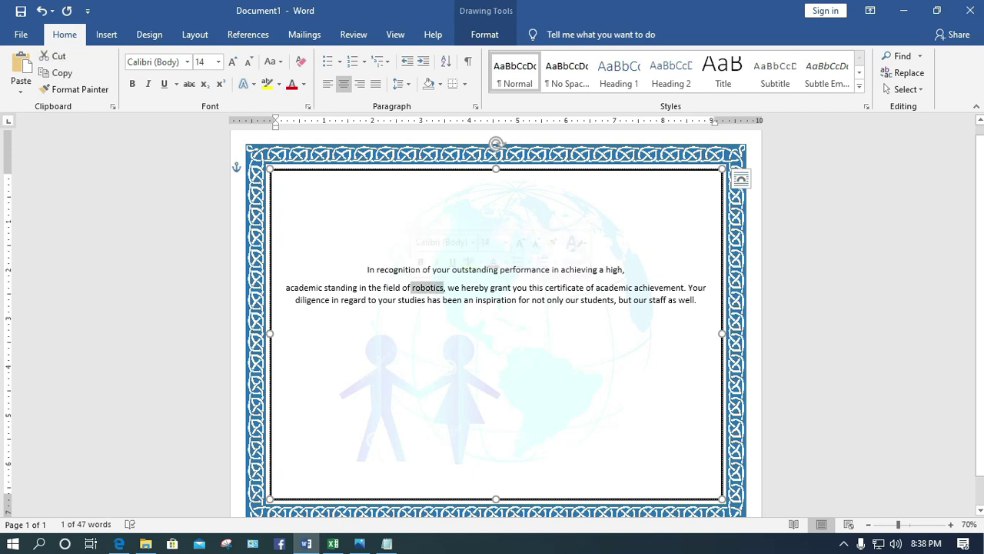
pyautogui.press('BackSpace')
pyautogui.write('Gra')
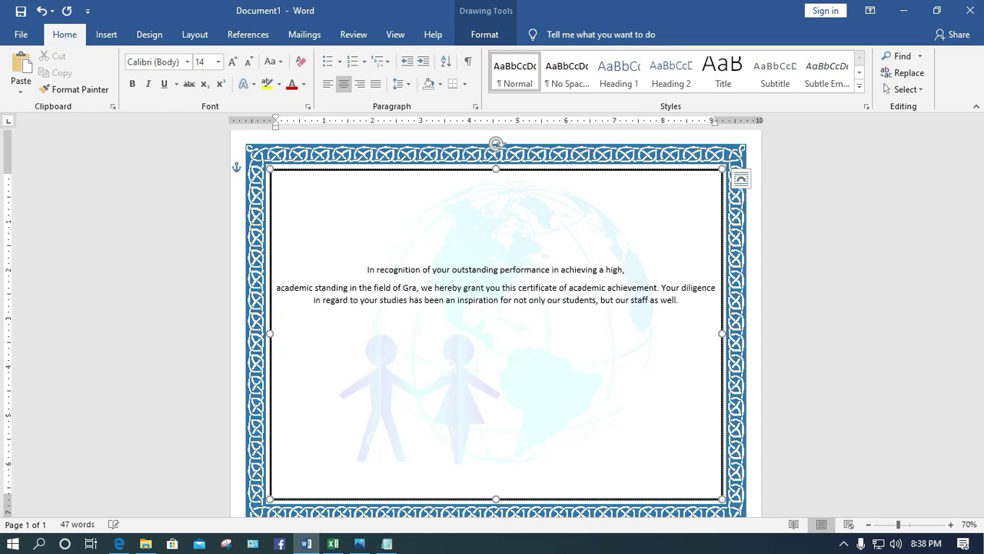
pyautogui.write('phics design')
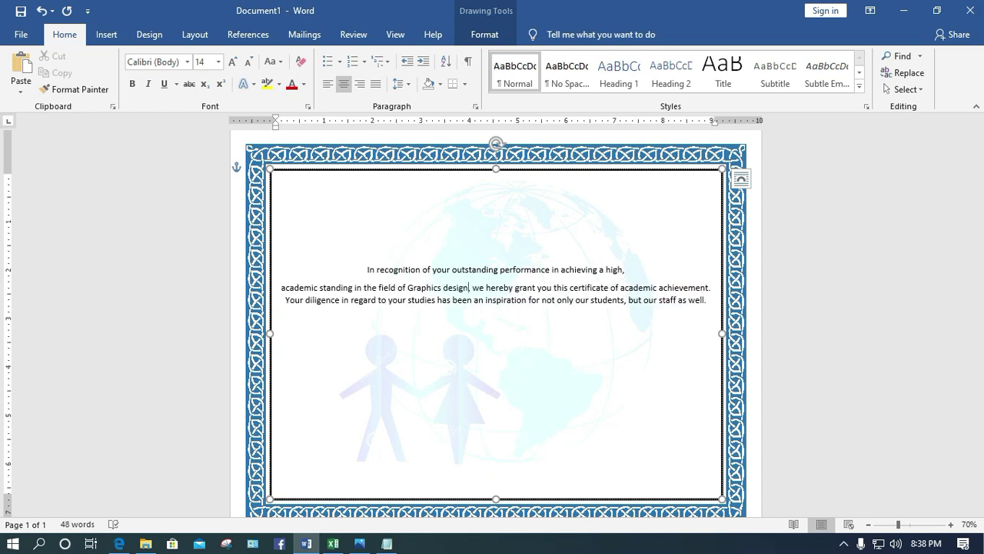
pyautogui.press('Left')
pyautogui.press('Left')
pyautogui.press('Left')
pyautogui.press('Left')
pyautogui.press('Left')
pyautogui.press('BackSpace')
pyautogui.write('D')
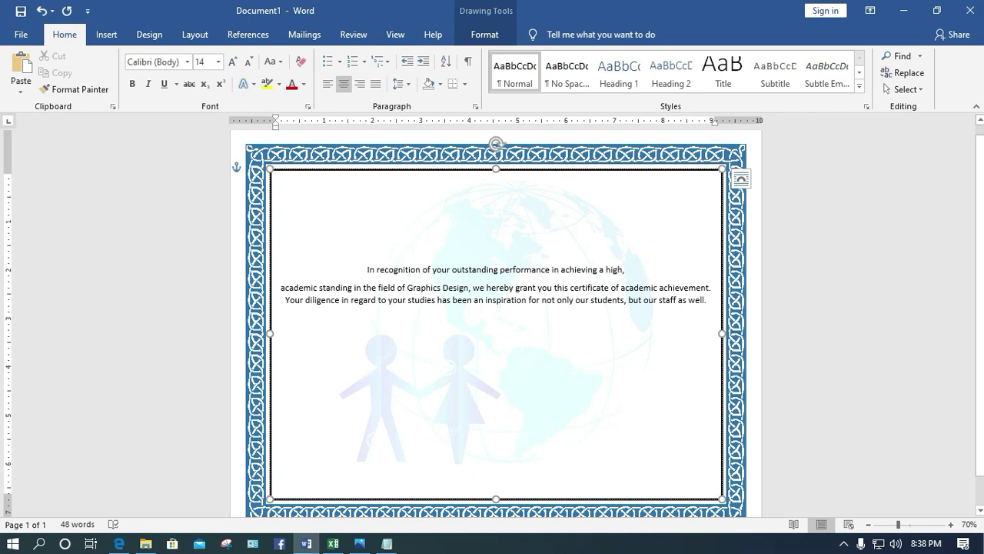
# Start new lines before 'we hereby grant', 'Your diligence' and 'for not only'
pyautogui.press('Return')
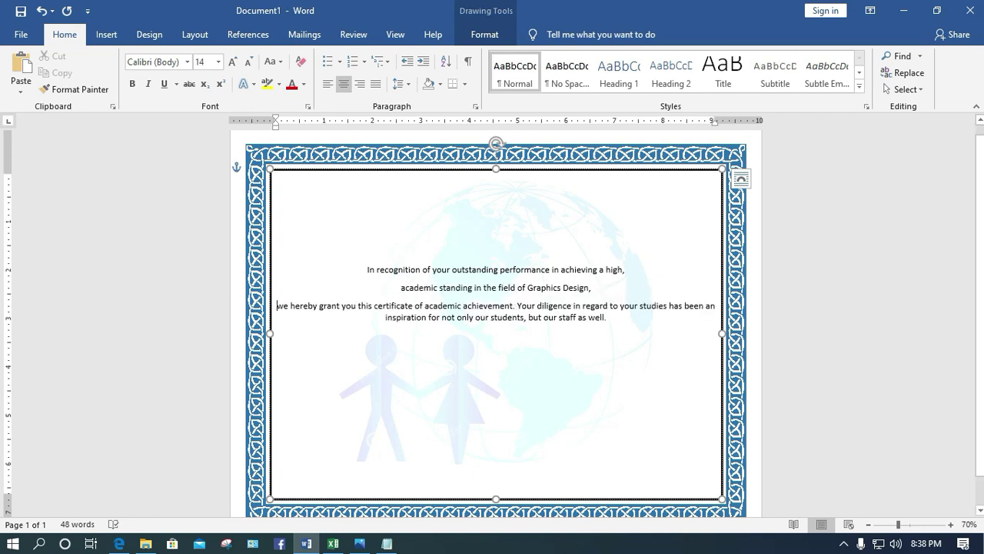
pyautogui.press('Return')
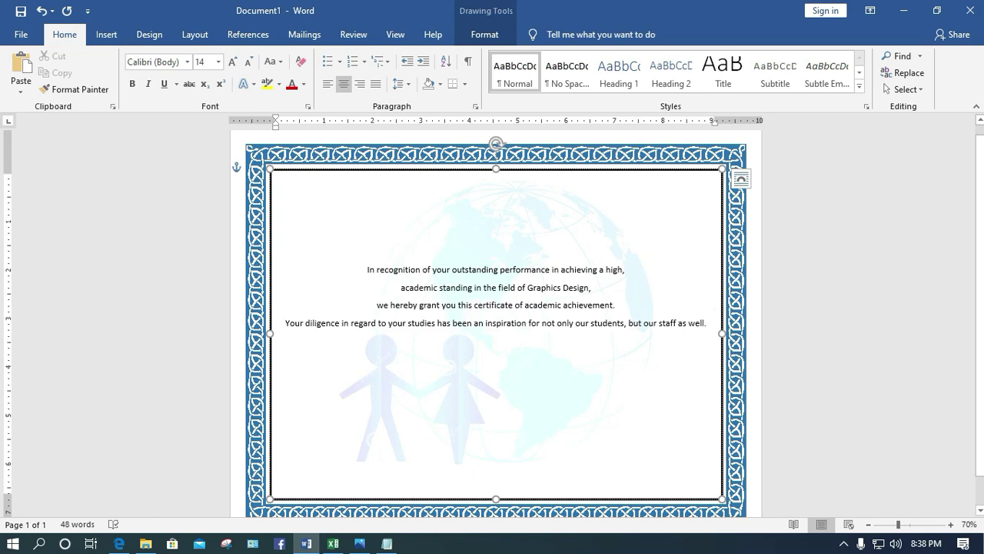
pyautogui.click(530, 323)
pyautogui.press('Return')
# Apply No Spacing and centre alignment to all the certificate lines
pyautogui.moveTo(588, 495); pyautogui.dragTo(498, 256)
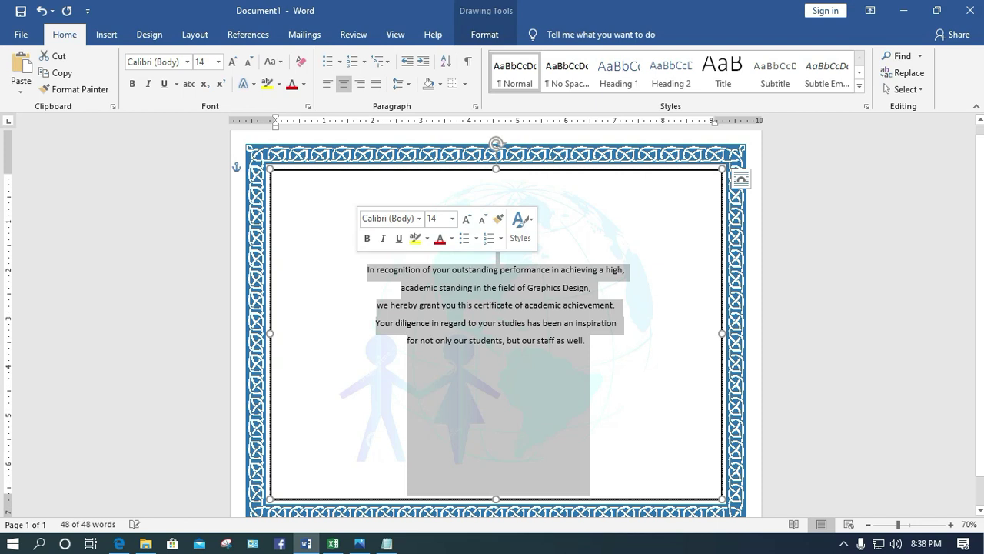
pyautogui.click(567, 69)
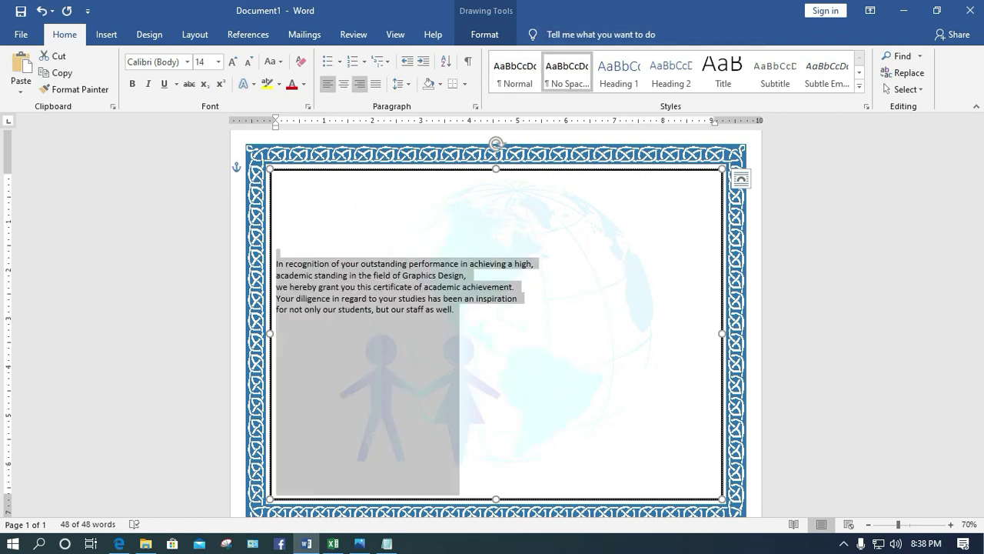
pyautogui.click(344, 83)
# Add a 'Certificate of' heading on a new line above the wording
pyautogui.click(496, 222)
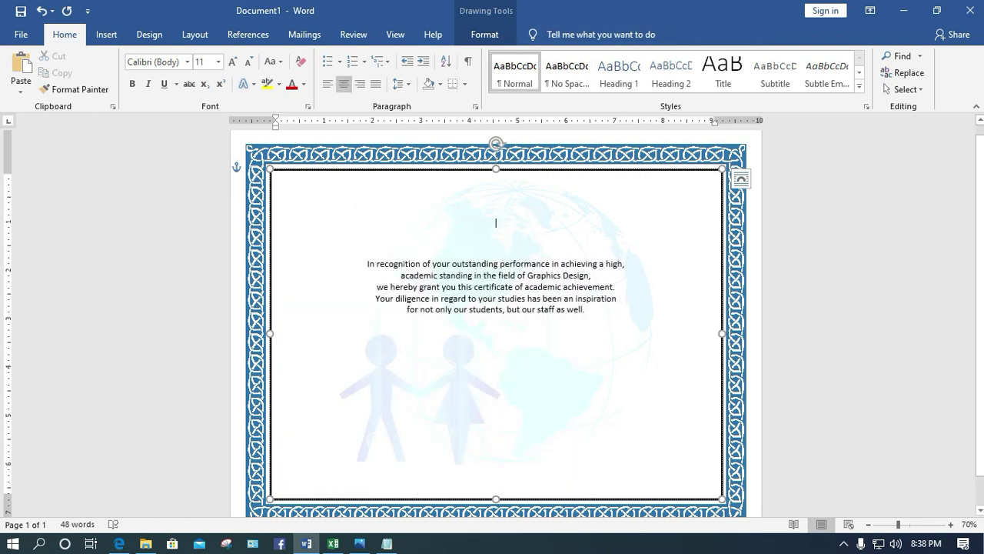
pyautogui.press('Return')
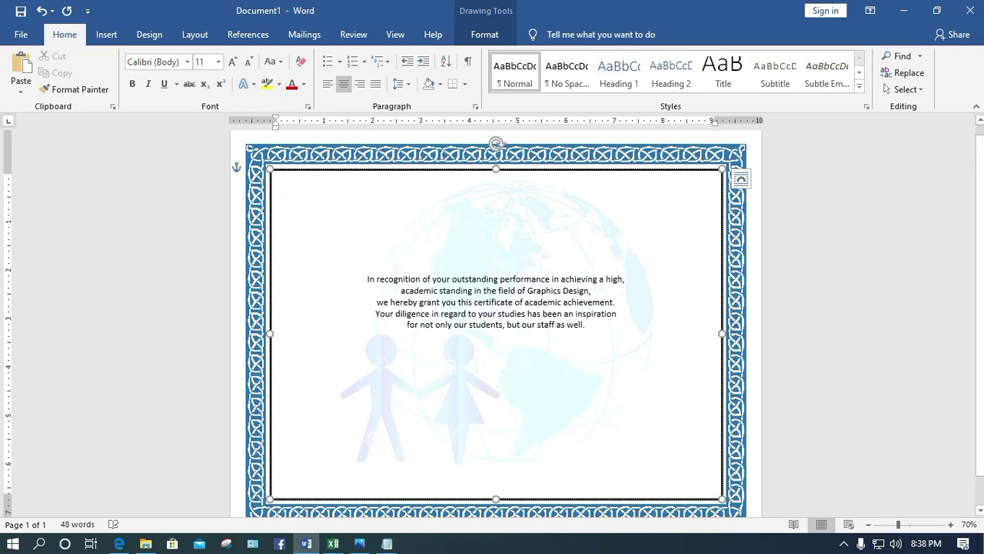
pyautogui.write('ce')
pyautogui.press('BackSpace')
pyautogui.write('ertificate of')
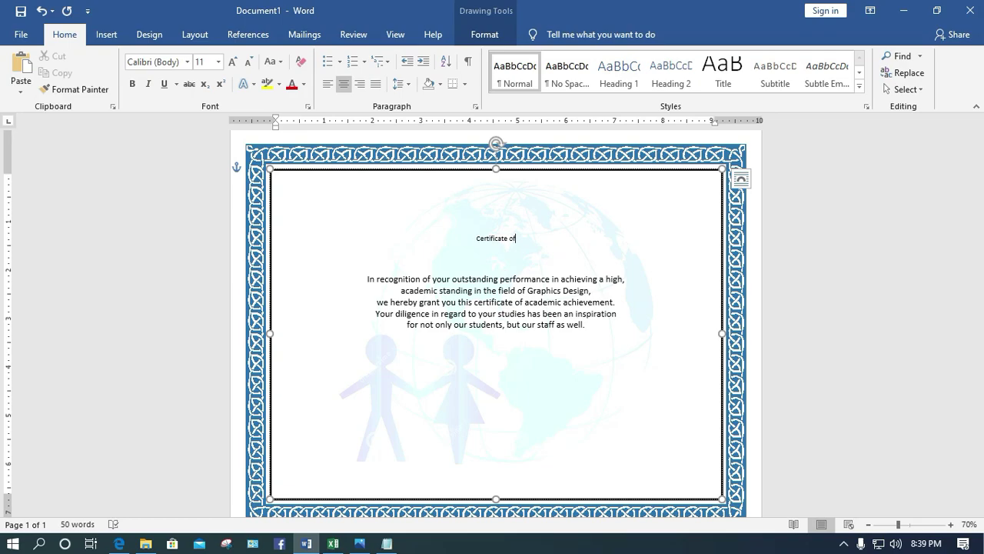
pyautogui.click(359, 543)
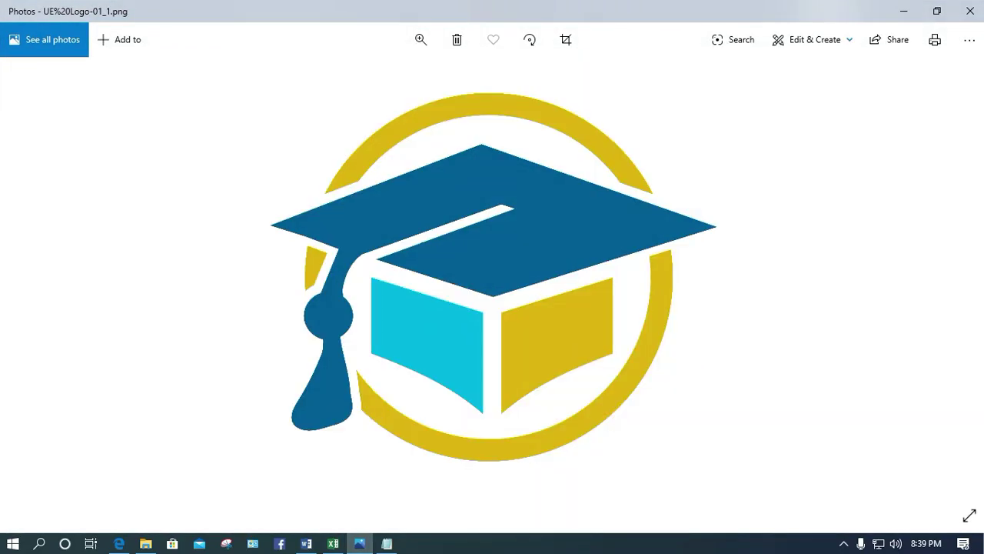
# Browse the sample diploma and hospital training certificates in Photos, then minimize the viewer
pyautogui.click(36, 283)
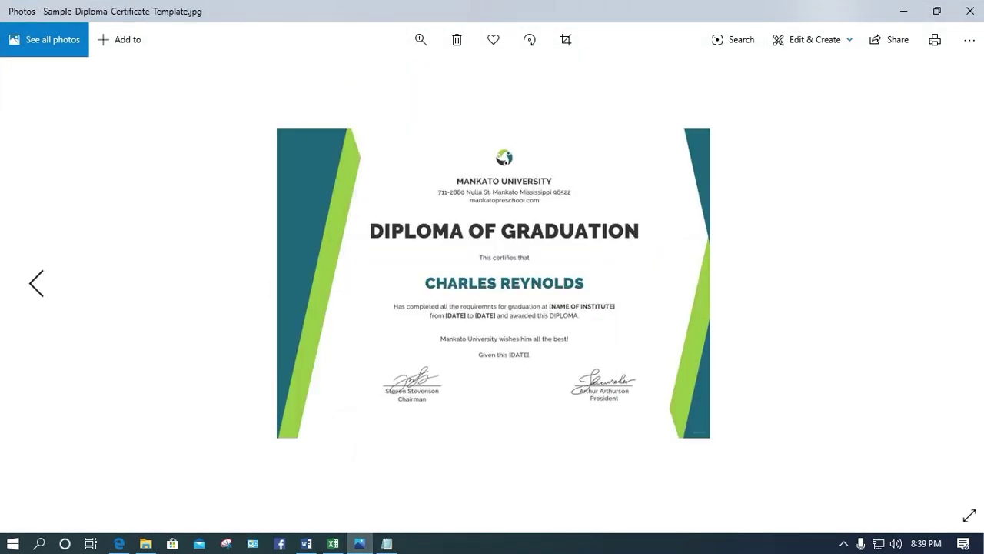
pyautogui.click(36, 283)
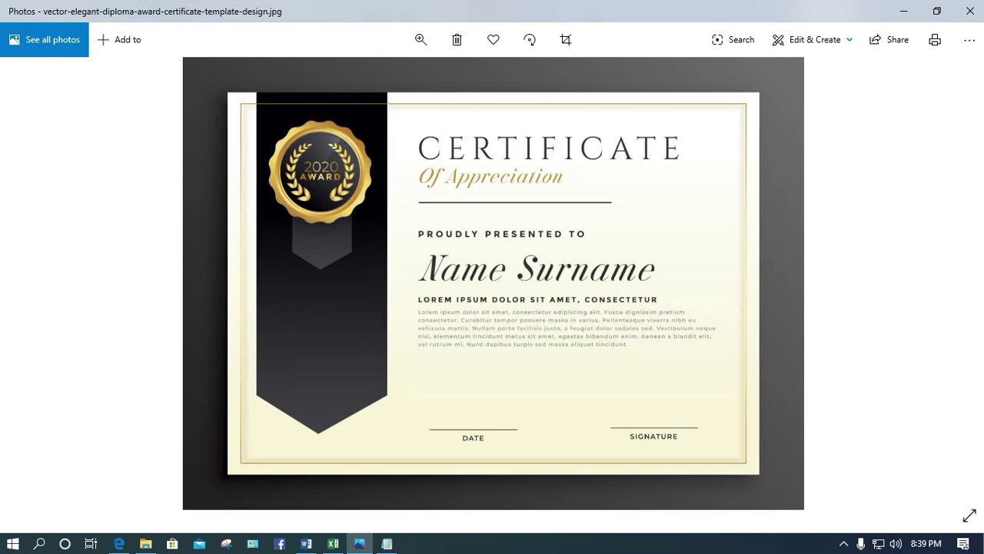
pyautogui.press('Left')
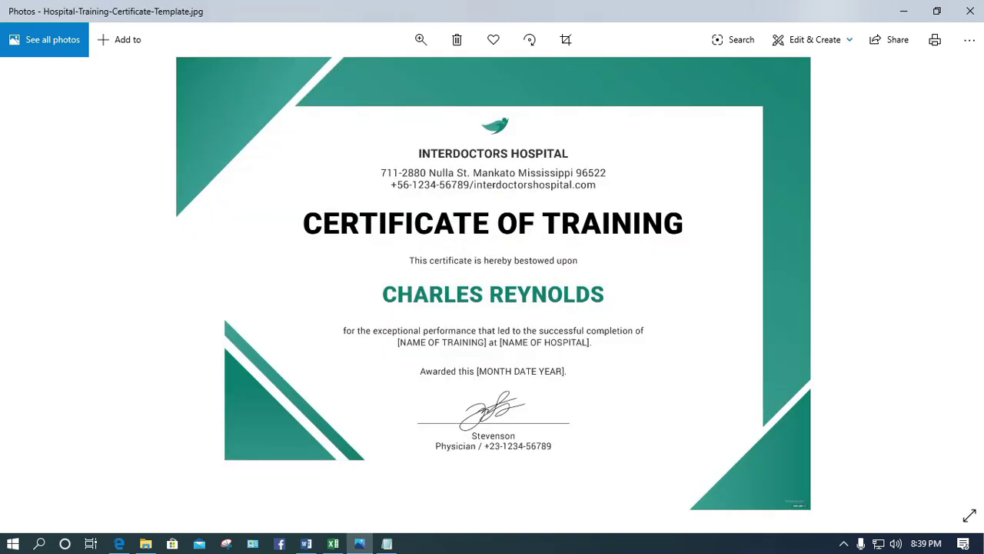
pyautogui.click(952, 282)
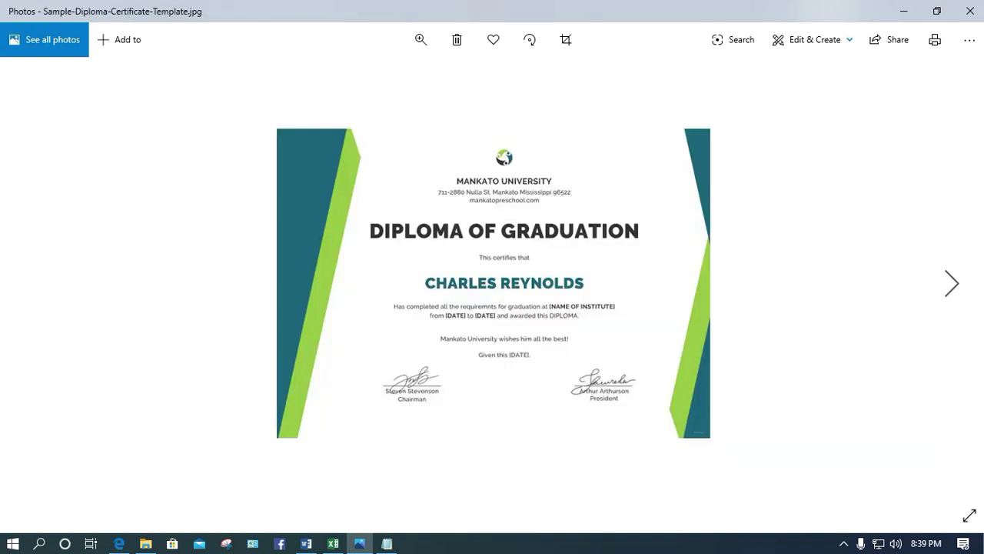
pyautogui.click(903, 10)
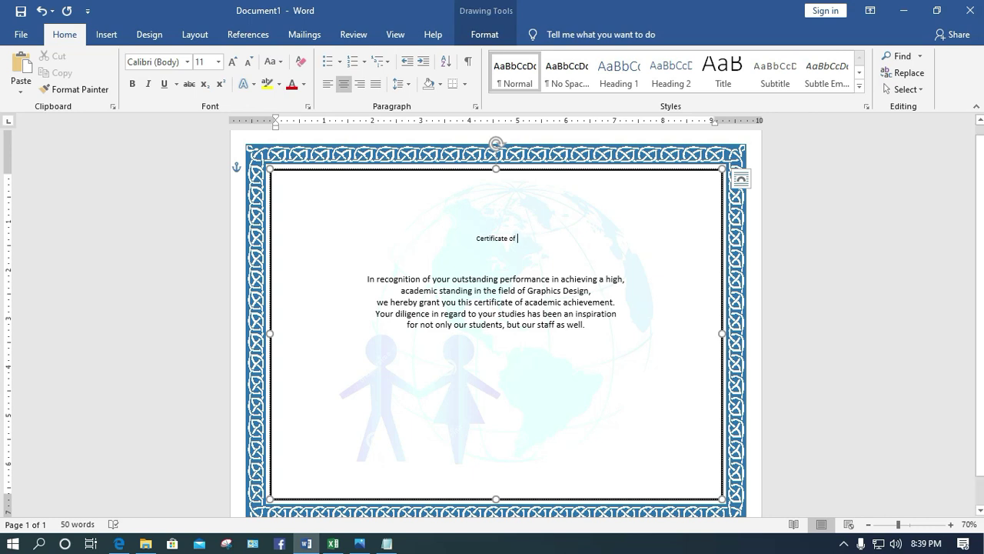
# Copy the 'Certificate of Academic Achievement' heading from the Edge wording page and return to Word
pyautogui.click(119, 542)
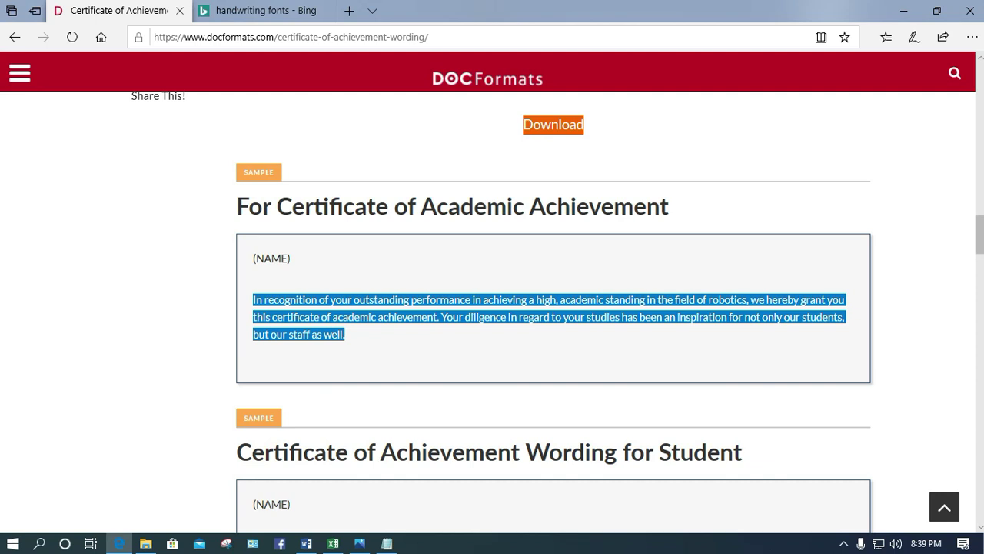
pyautogui.moveTo(669, 206); pyautogui.dragTo(276, 206)
pyautogui.hotkey('ctrl', 'c')
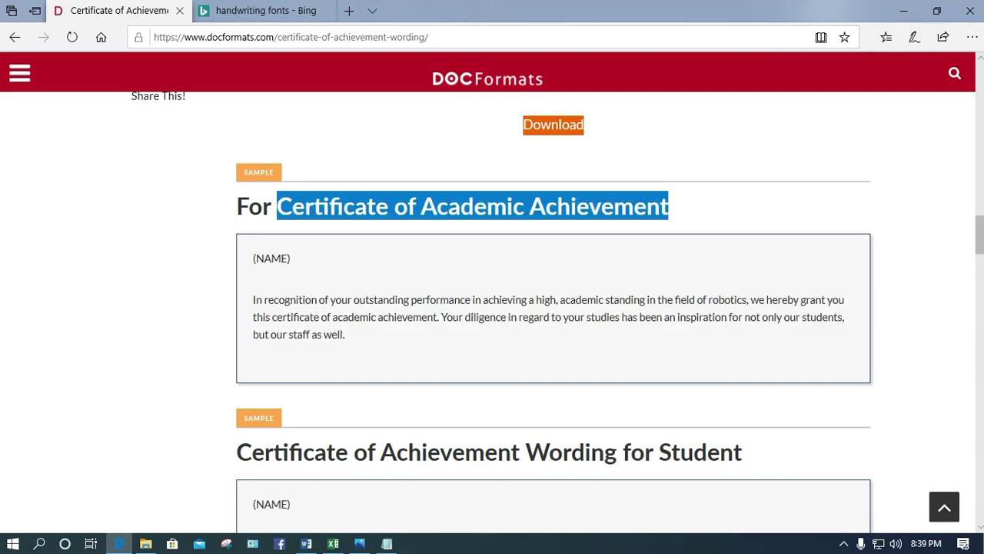
pyautogui.hotkey('alt', 'Tab')
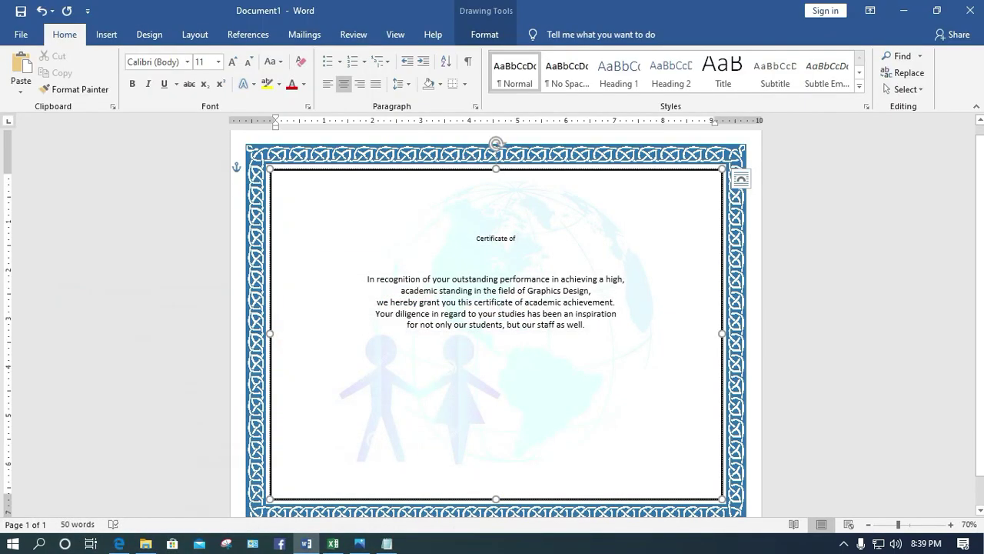
# Replace the partial heading with 'Certificate of Academic Achievement' and add the line 'is hereby awarded to' below it
pyautogui.hotkey('shift', 'Home')
pyautogui.hotkey('ctrl', 'v')
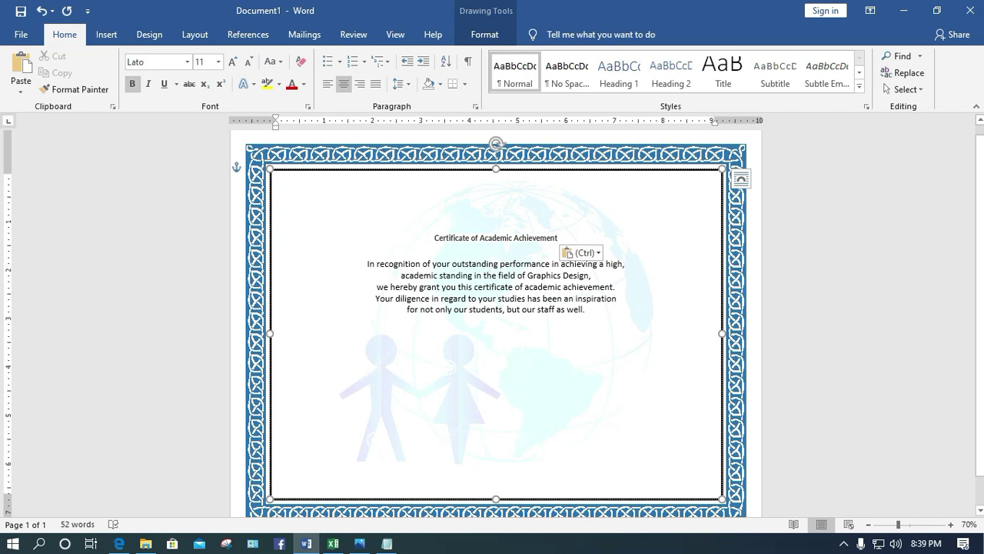
pyautogui.press('Return')
pyautogui.write('is he')
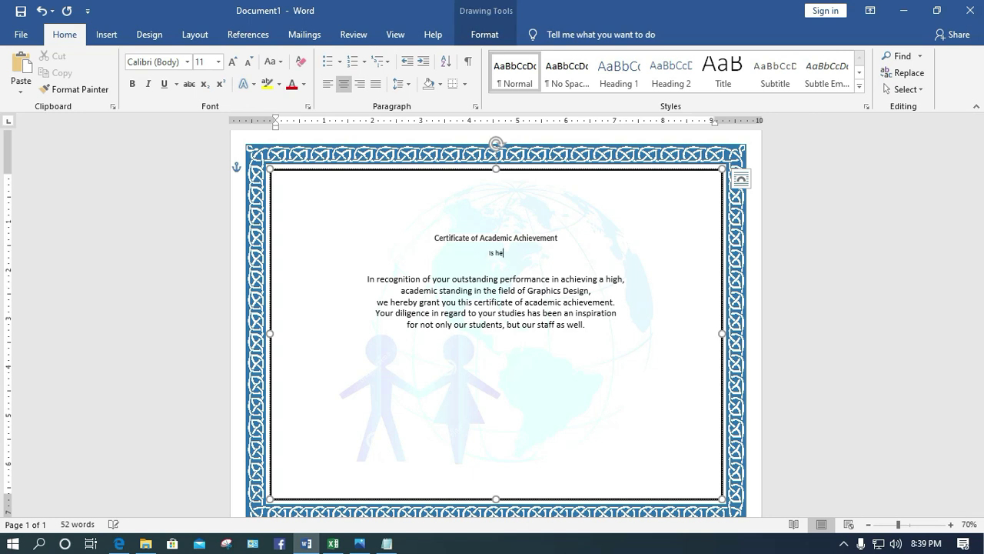
pyautogui.write('reby awarded to')
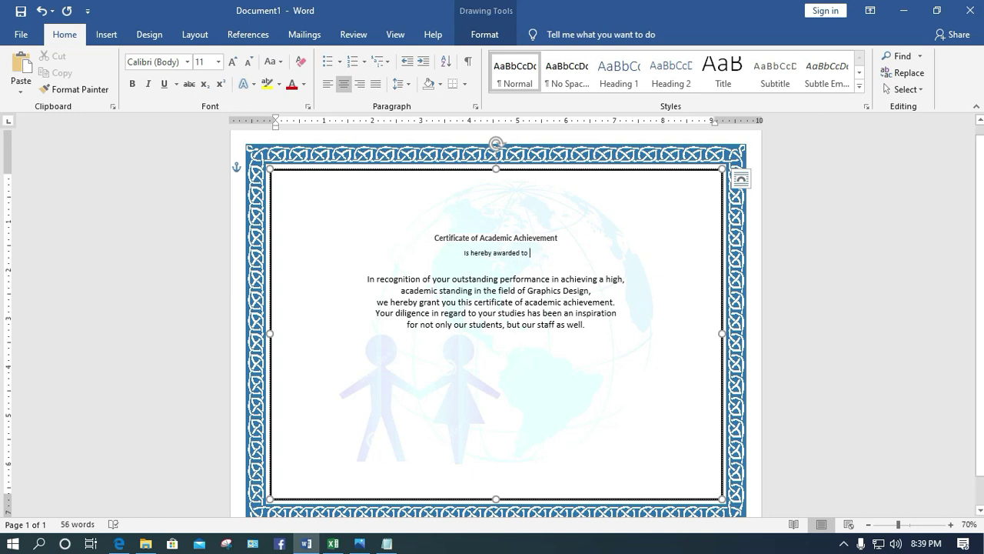
pyautogui.click(451, 278)
# Change 'your' to 'his /her' and end 'Graphics Design' with a full stop instead of a comma
pyautogui.press('BackSpace')
pyautogui.press('BackSpace')
pyautogui.press('BackSpace')
pyautogui.press('BackSpace')
pyautogui.press('BackSpace')
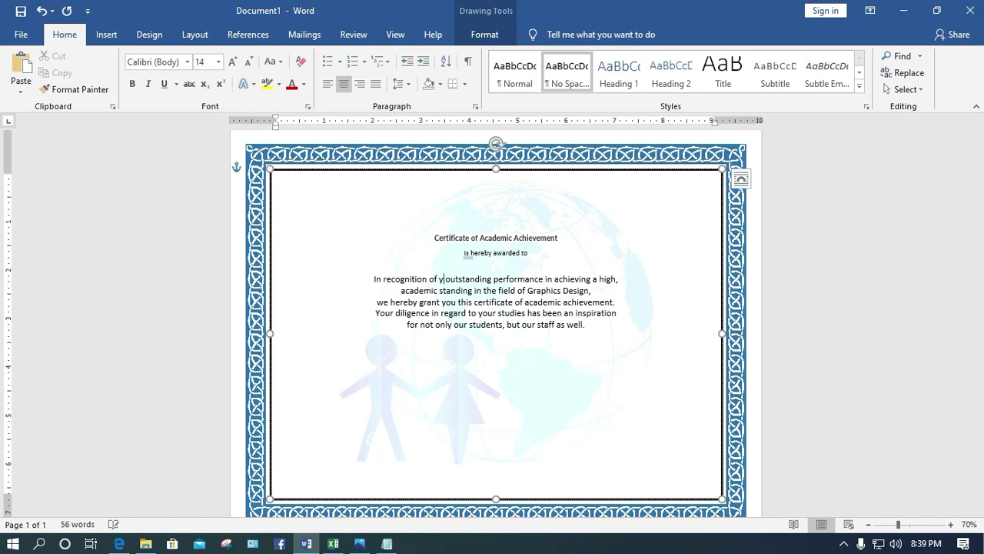
pyautogui.write('his')
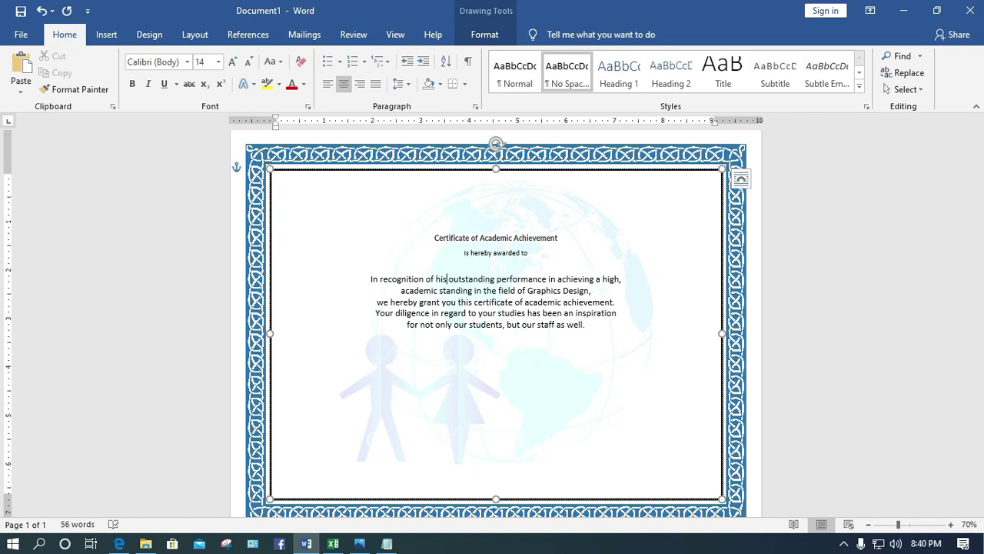
pyautogui.write(' /he')
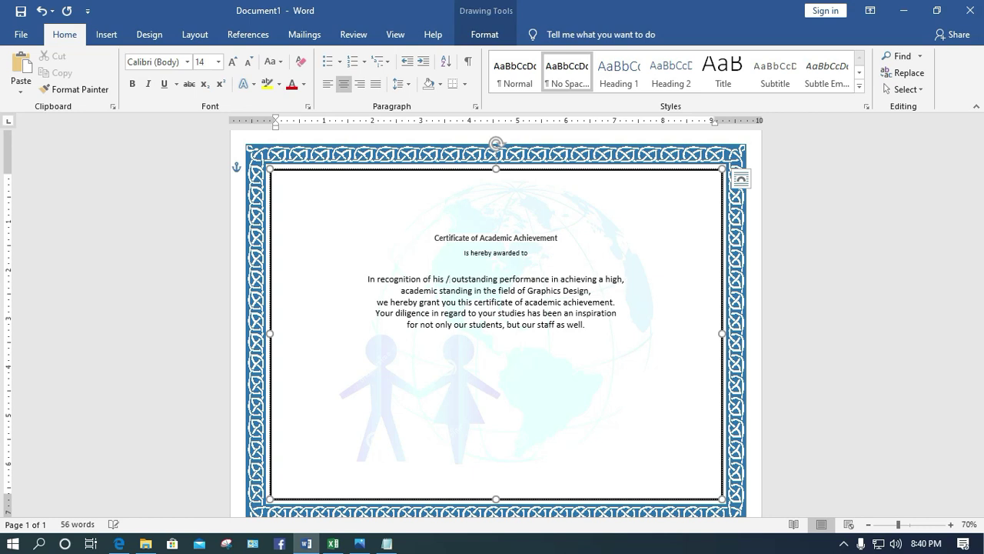
pyautogui.write('r')
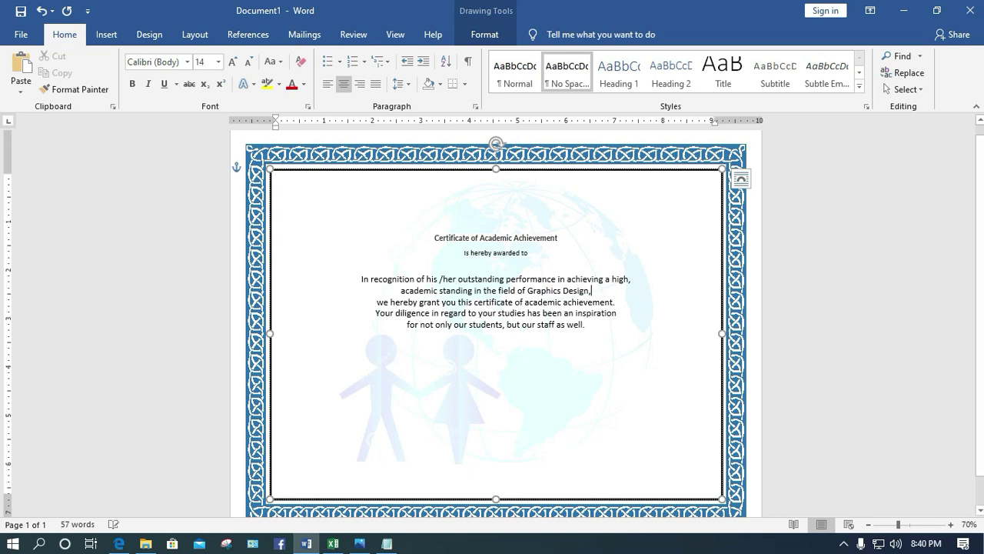
pyautogui.press('BackSpace')
pyautogui.write('.')
# Capitalise 'we' to 'We' at the start of the next line
pyautogui.click(376, 301)
pyautogui.press('Delete')
pyautogui.write('W')
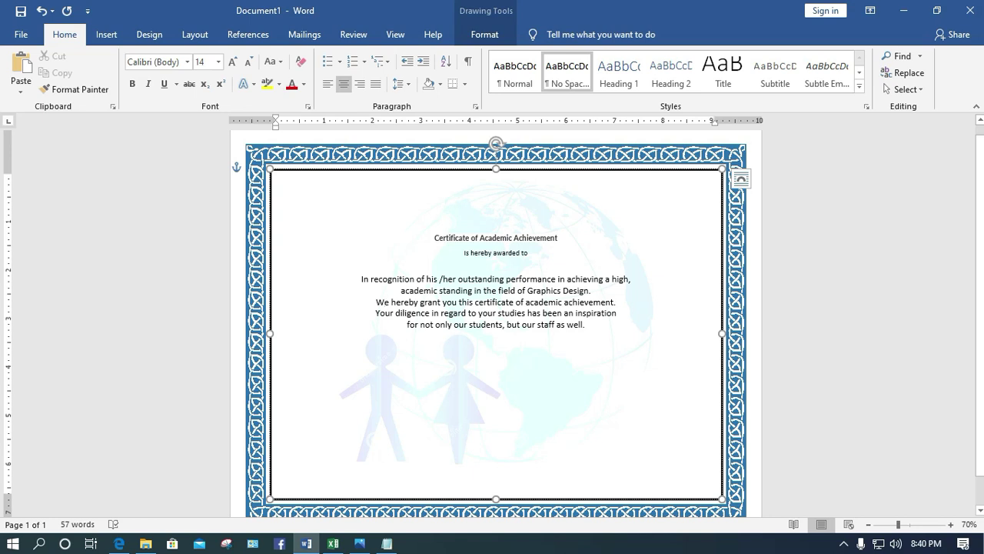
# Set the 'Is hereby awarded to' line to 14 pt
pyautogui.moveTo(506, 253); pyautogui.dragTo(464, 253)
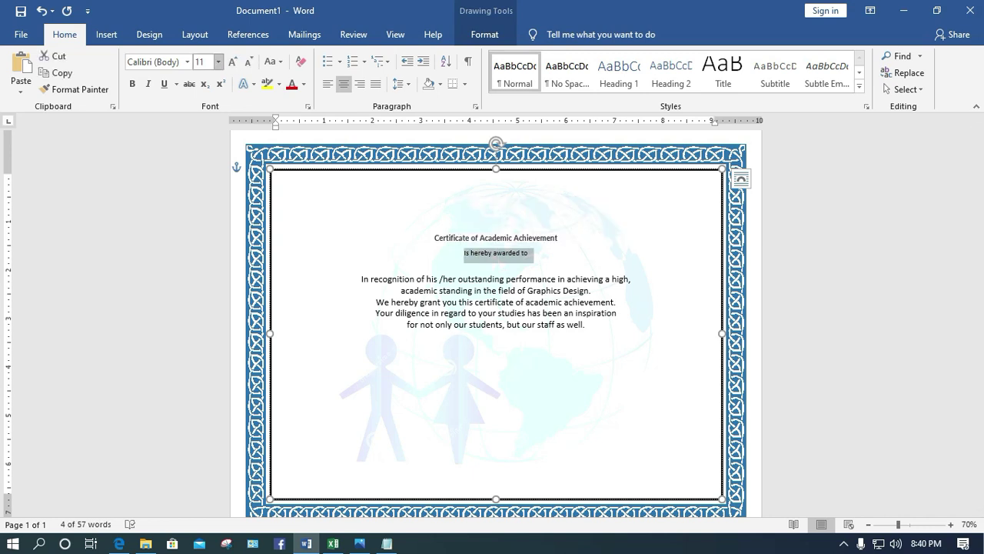
pyautogui.click(218, 62)
pyautogui.click(201, 146)
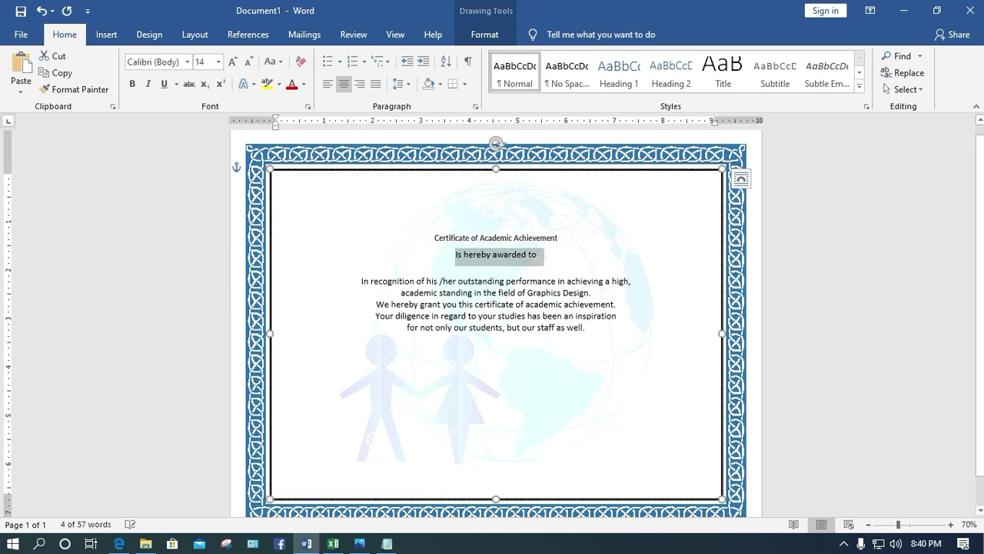
# Add a 36 pt NAME placeholder directly beneath 'Is hereby awarded to'
pyautogui.click(539, 253)
pyautogui.press('Return')
pyautogui.press('Return')
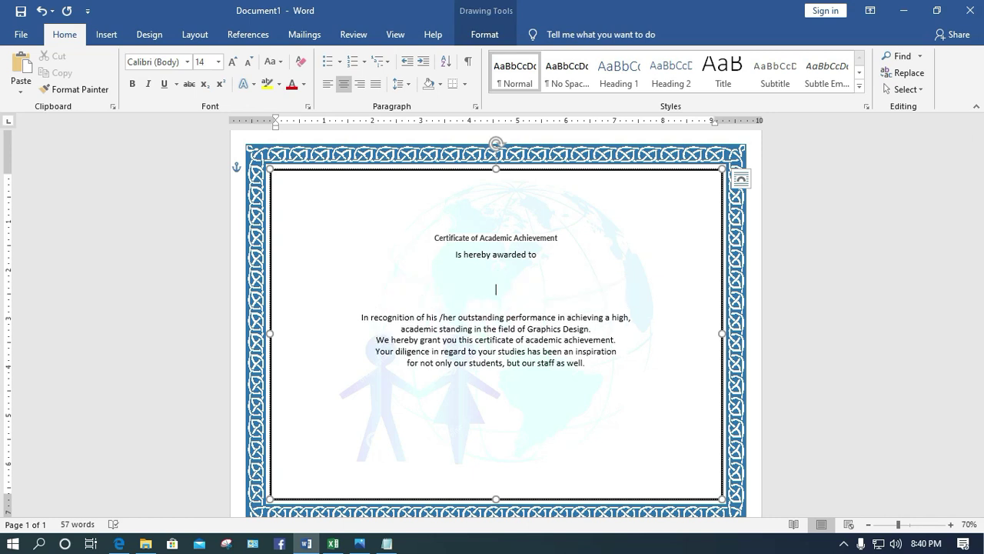
pyautogui.write('NAME')
pyautogui.tripleClick(496, 290)
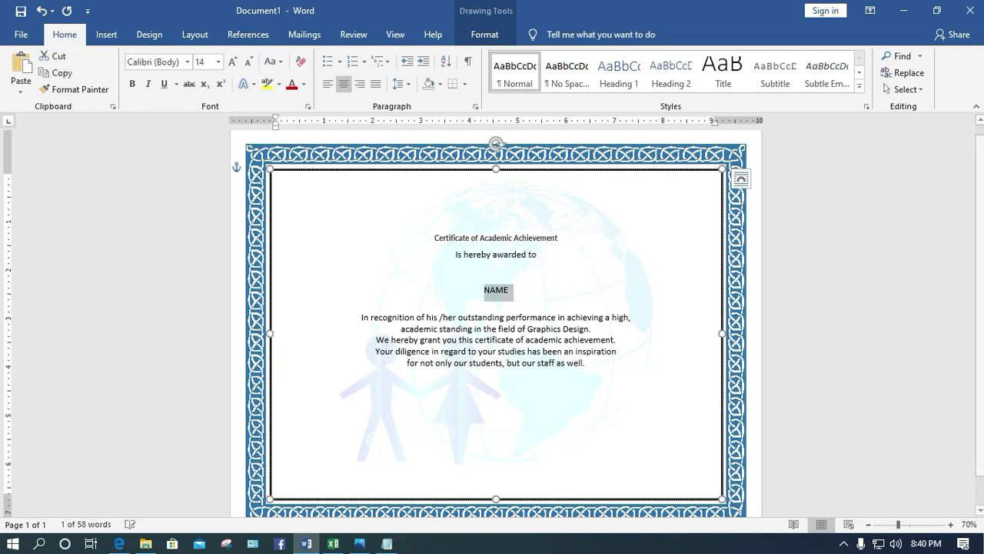
pyautogui.click(218, 61)
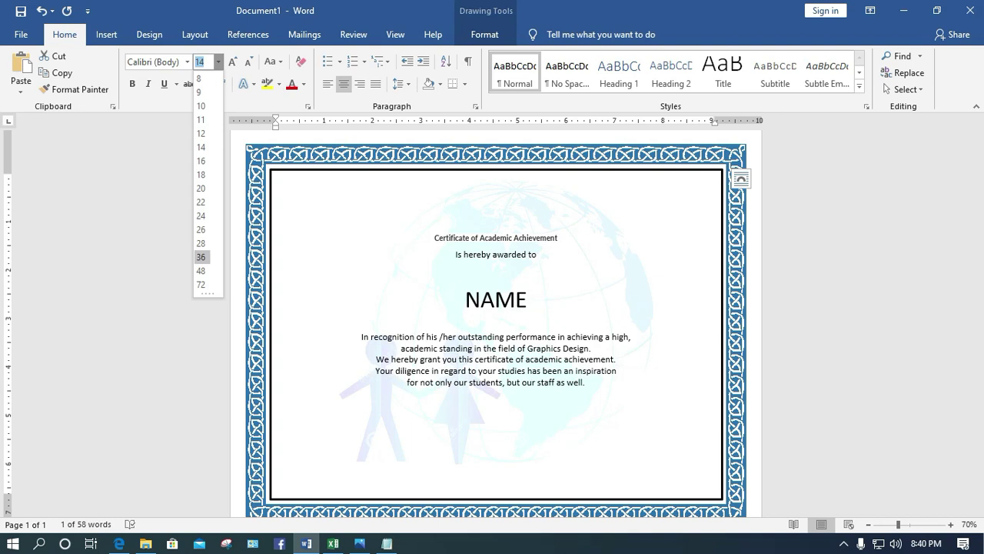
pyautogui.click(201, 256)
pyautogui.click(492, 272)
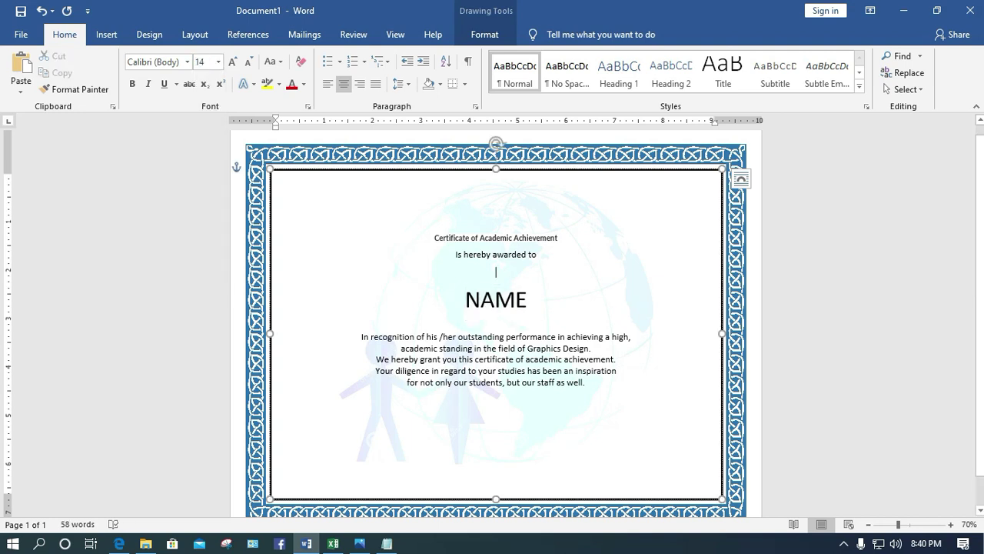
pyautogui.press('BackSpace')
pyautogui.click(527, 281)
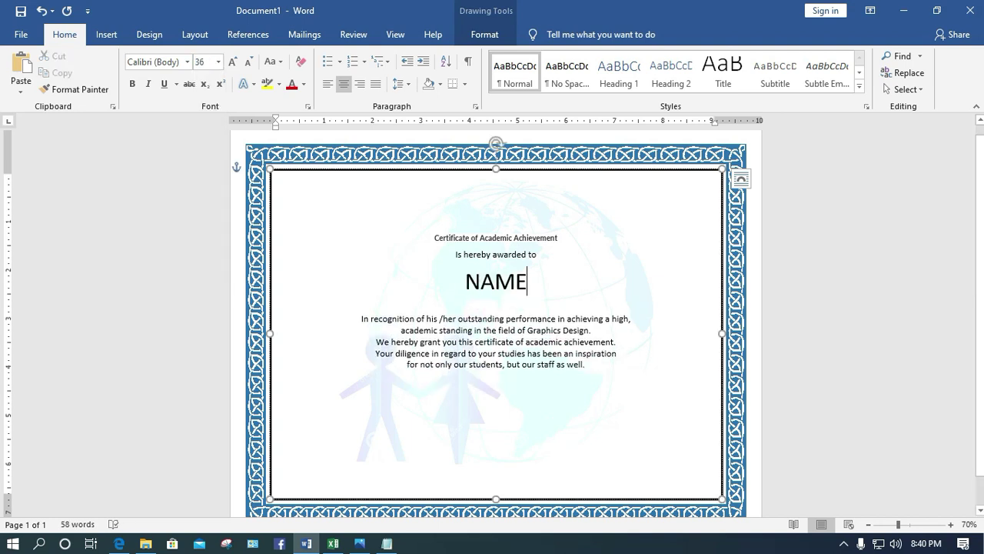
# Remove the blank line above the 'In recognition' paragraph and try indenting its first line
pyautogui.click(361, 318)
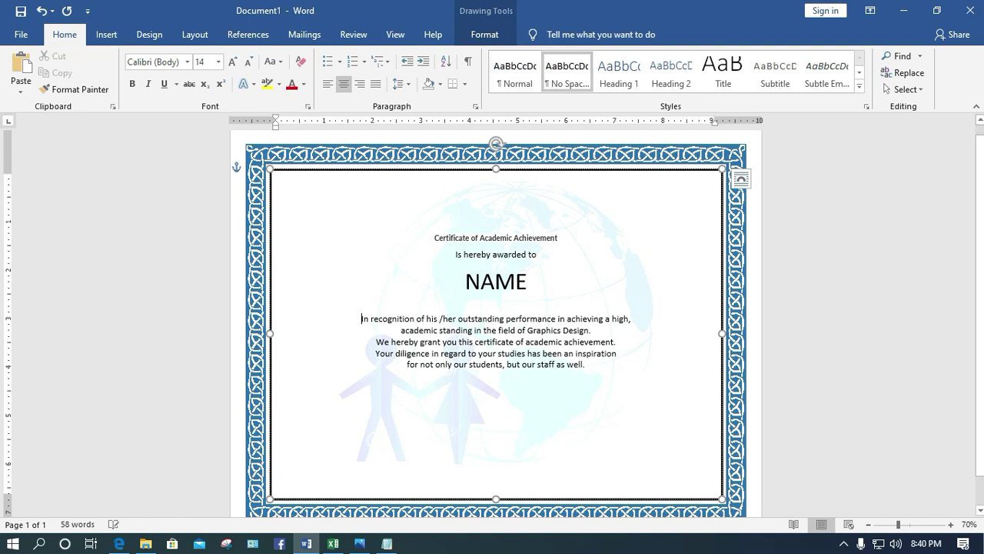
pyautogui.hotkey('ctrl', 'l')
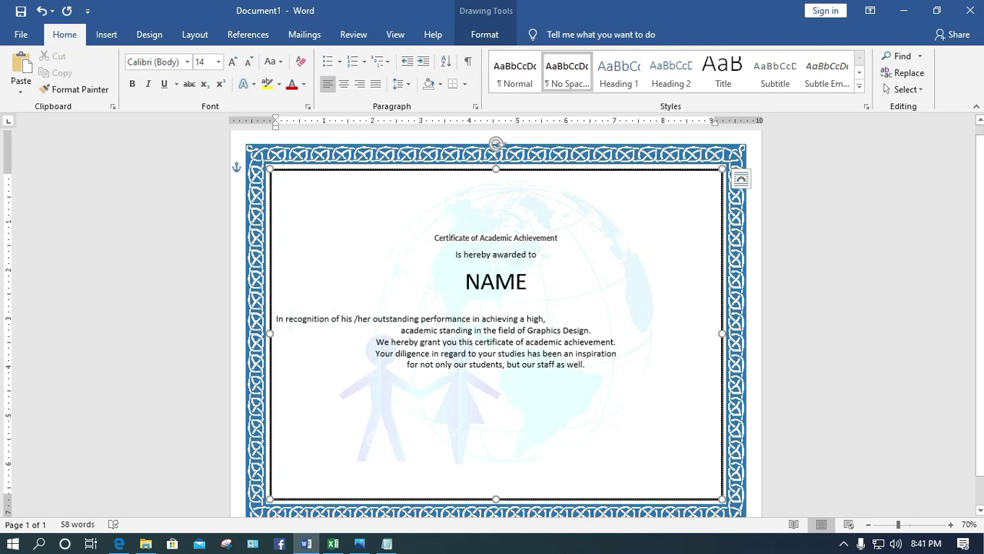
pyautogui.press('BackSpace')
pyautogui.press('Tab')
pyautogui.press('Tab')
pyautogui.press('Tab')
pyautogui.press('Tab')
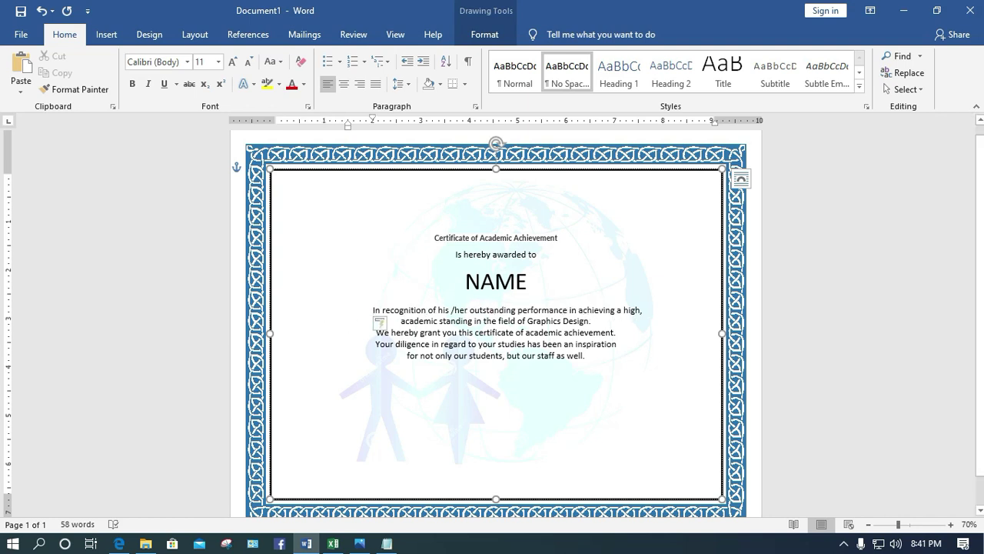
pyautogui.hotkey('ctrl', 'shift', 'Left')
pyautogui.hotkey('ctrl', 'shift', 'Left')
pyautogui.hotkey('ctrl', 'shift', 'Left')
pyautogui.hotkey('ctrl', 'shift', 'Left')
pyautogui.hotkey('ctrl', 'shift', 'Left')
pyautogui.hotkey('ctrl', 'shift', 'Left')
pyautogui.hotkey('ctrl', 'shift', 'Left')
pyautogui.hotkey('ctrl', 'shift', 'Left')
pyautogui.hotkey('ctrl', 'shift', 'Left')
pyautogui.hotkey('ctrl', 'shift', 'Left')
pyautogui.hotkey('ctrl', 'shift', 'Left')
pyautogui.hotkey('ctrl', 'shift', 'Left')
pyautogui.hotkey('ctrl', 'shift', 'Left')
pyautogui.hotkey('ctrl', 'shift', 'Left')
pyautogui.hotkey('ctrl', 'shift', 'Left')
pyautogui.hotkey('ctrl', 'shift', 'Left')
pyautogui.hotkey('ctrl', 'shift', 'Left')
pyautogui.hotkey('ctrl', 'shift', 'Left')
pyautogui.hotkey('ctrl', 'shift', 'Left')
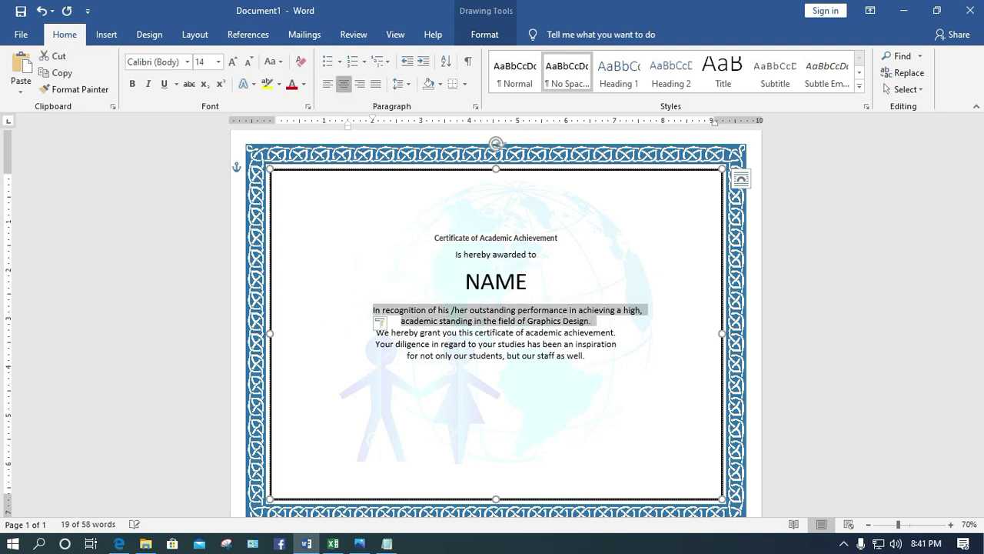
pyautogui.press('Tab')
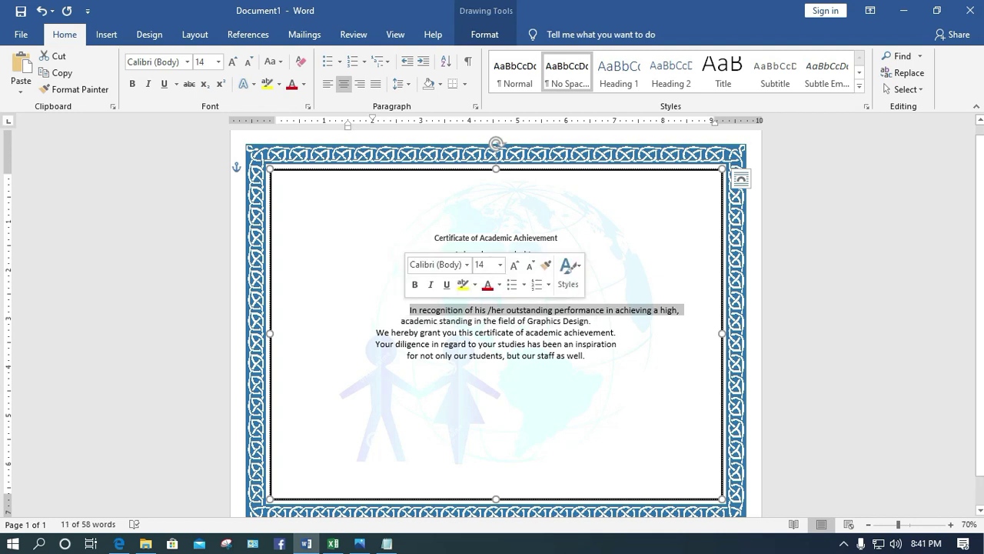
# Drop the indent and re-centre the opening 'In recognition' line
pyautogui.click(409, 310)
pyautogui.hotkey('ctrl', 'l')
pyautogui.press('BackSpace')
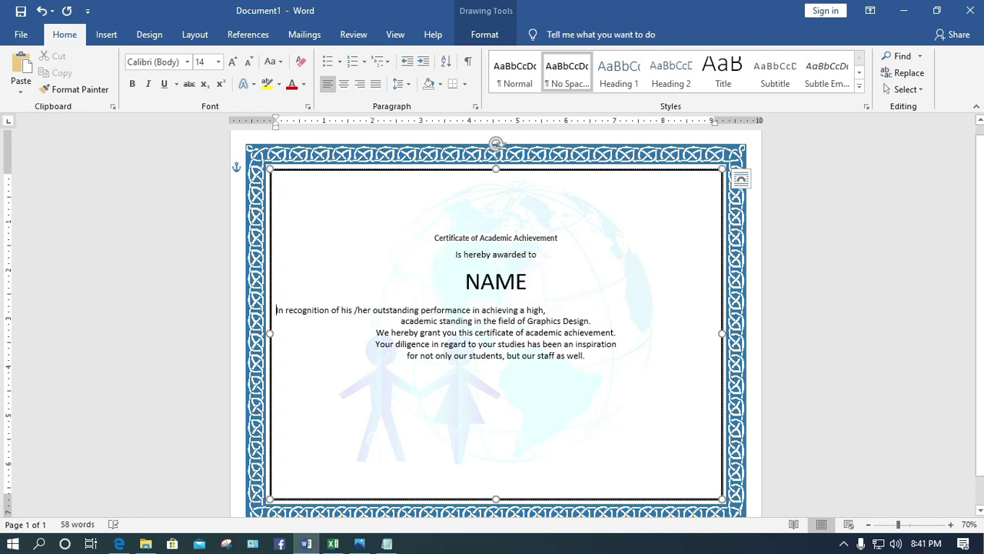
pyautogui.press('End')
pyautogui.hotkey('ctrl', 'shift', 'Left')
pyautogui.hotkey('ctrl', 'shift', 'Left')
pyautogui.hotkey('ctrl', 'shift', 'Left')
pyautogui.hotkey('ctrl', 'shift', 'Left')
pyautogui.hotkey('ctrl', 'shift', 'Left')
pyautogui.hotkey('ctrl', 'shift', 'Left')
pyautogui.hotkey('ctrl', 'shift', 'Left')
pyautogui.hotkey('ctrl', 'shift', 'Left')
pyautogui.hotkey('ctrl', 'shift', 'Left')
pyautogui.hotkey('ctrl', 'shift', 'Left')
pyautogui.hotkey('ctrl', 'shift', 'Left')
pyautogui.hotkey('ctrl', 'shift', 'Left')
pyautogui.hotkey('ctrl', 'shift', 'Left')
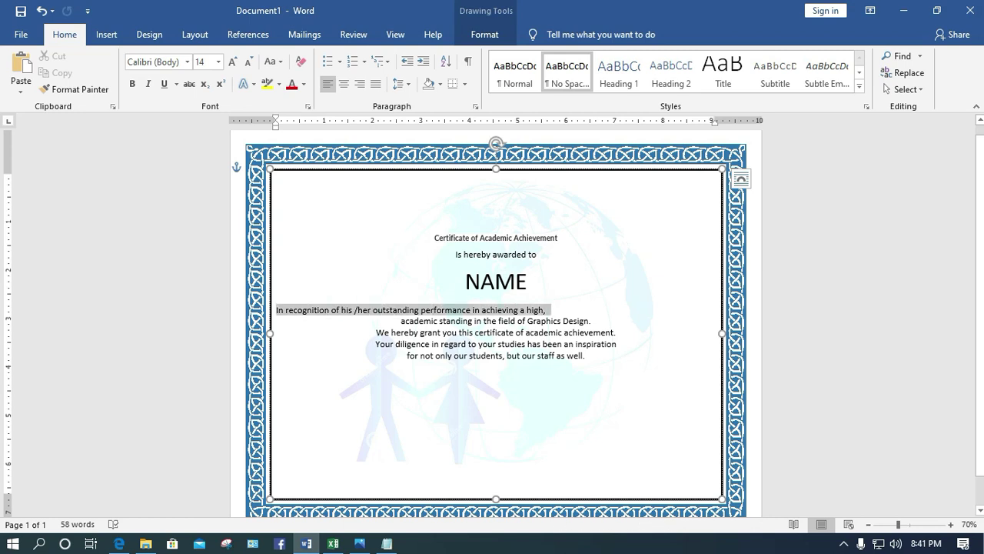
pyautogui.hotkey('ctrl', 'e')
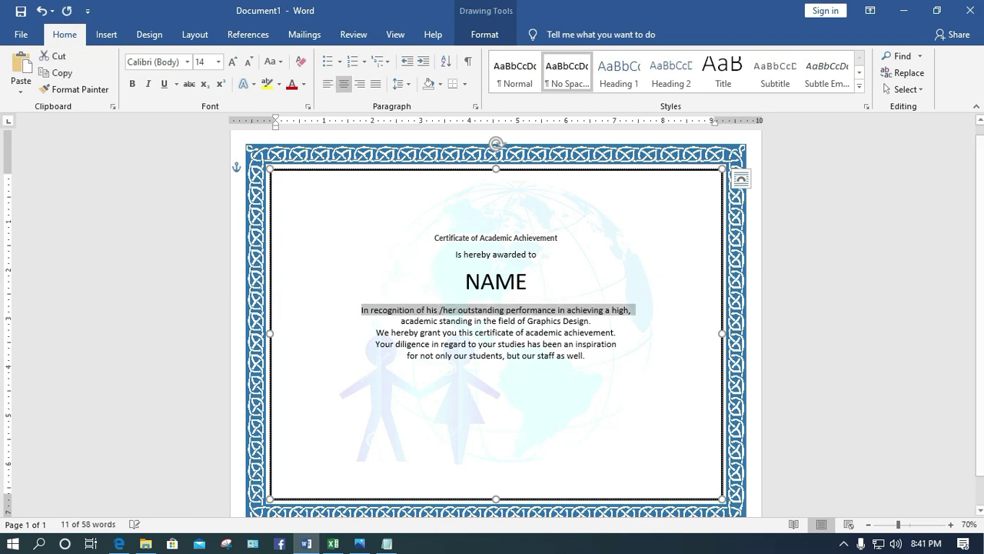
pyautogui.hotkey('ctrl', 'End')
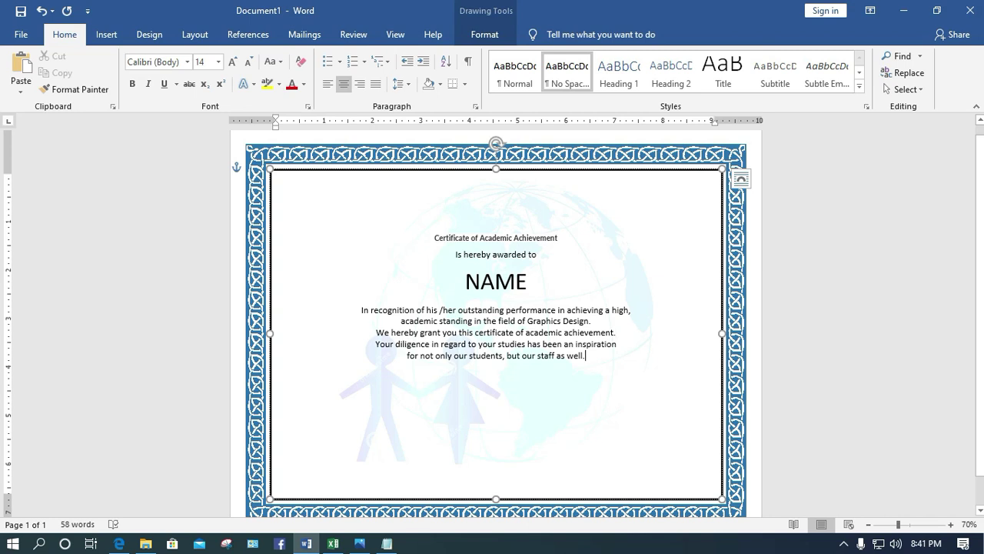
# Add a centred 'Given this date DATE' line below the recognition paragraph, without the underscores
pyautogui.press('Return')
pyautogui.press('Return')
pyautogui.write('glob')
pyautogui.press('BackSpace')
pyautogui.press('BackSpace')
pyautogui.press('BackSpace')
pyautogui.press('BackSpace')
pyautogui.write('Given this date')
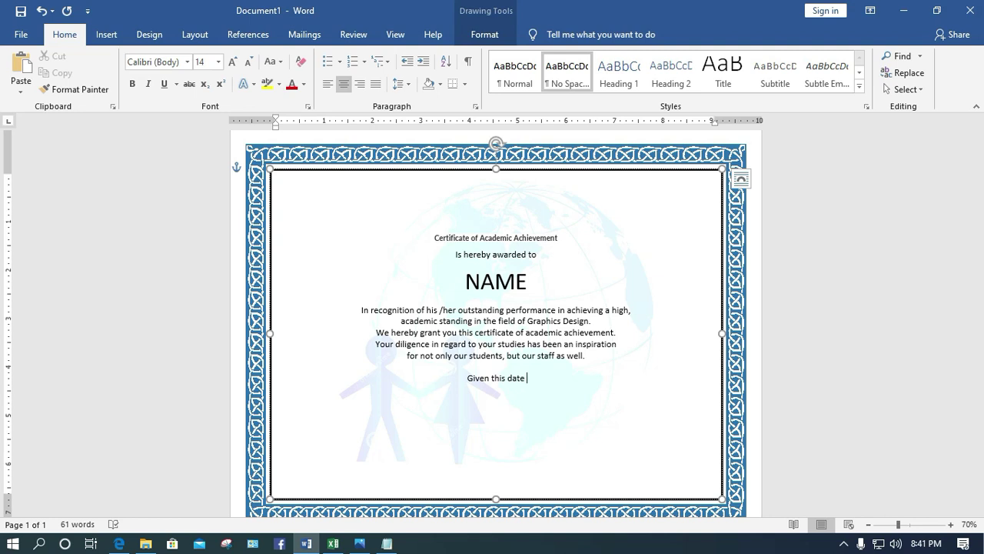
pyautogui.write(' _____________')
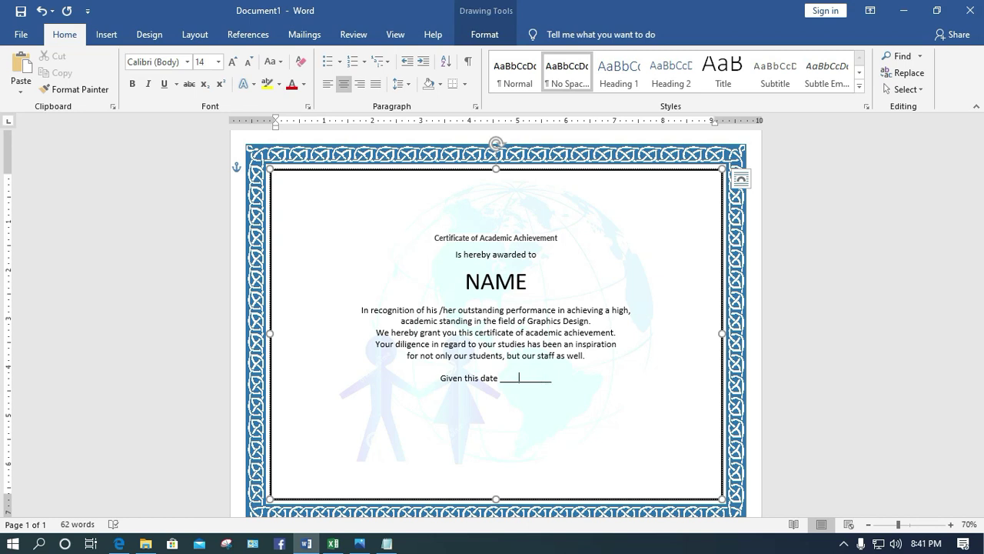
pyautogui.write('DATE')
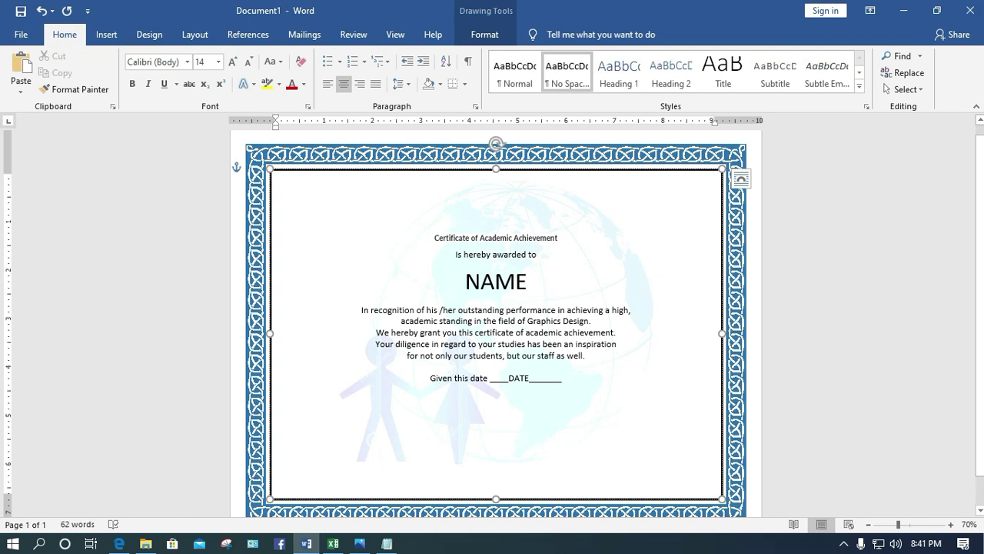
pyautogui.moveTo(562, 495); pyautogui.dragTo(489, 373)
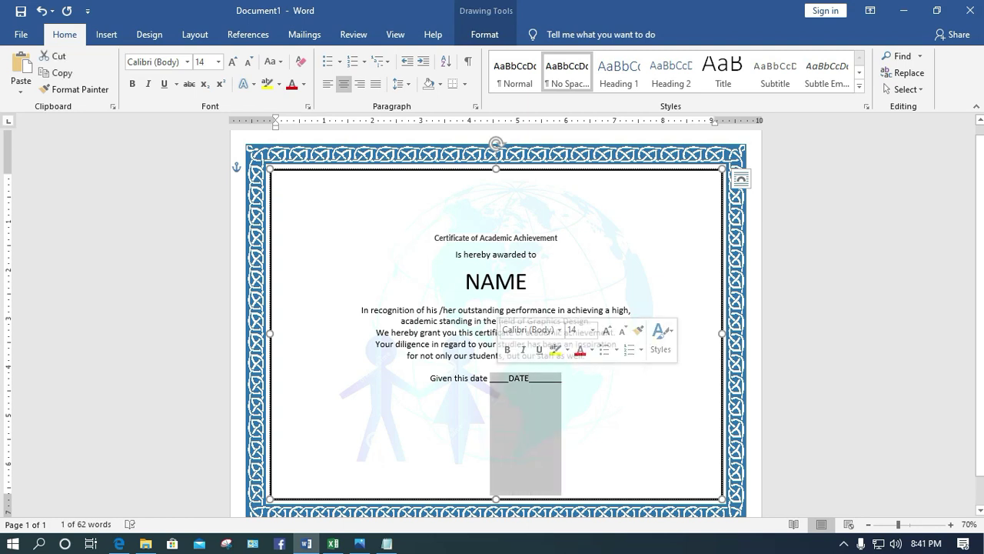
pyautogui.press('BackSpace')
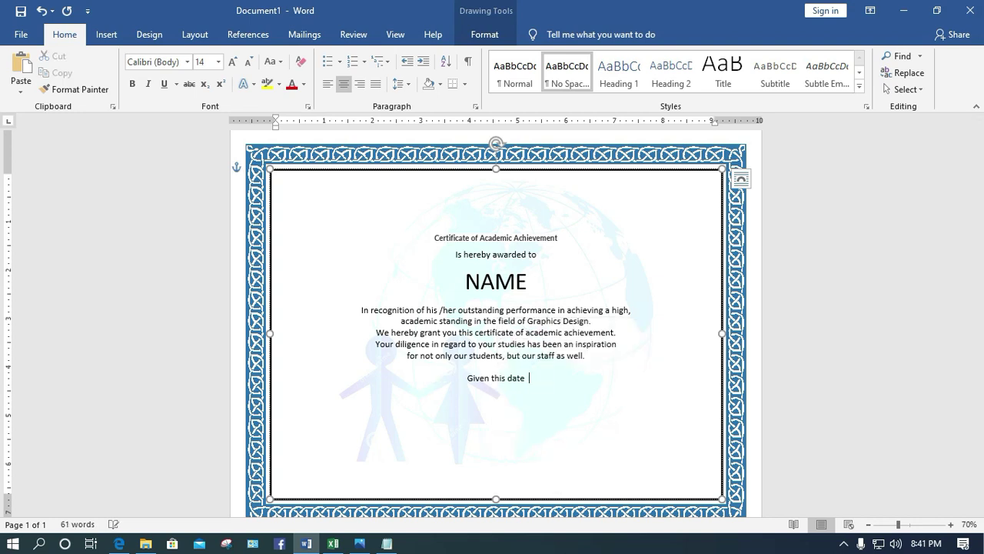
pyautogui.write('DATE')
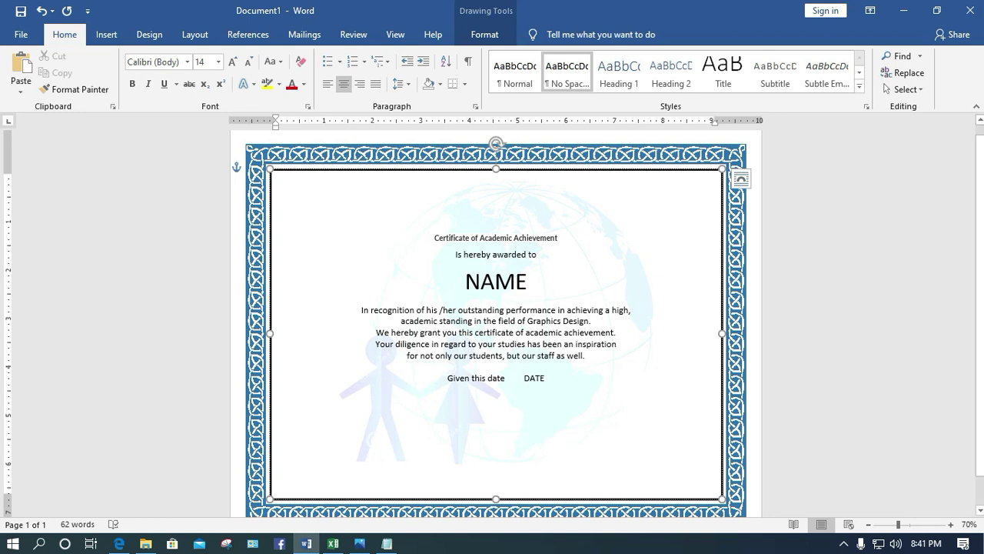
pyautogui.press('End')
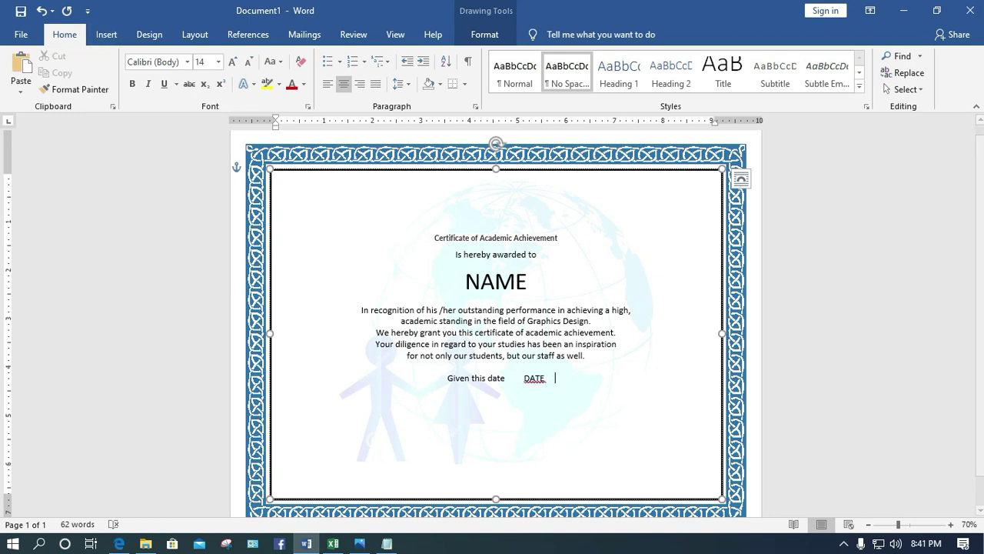
pyautogui.hotkey('alt', 'n')
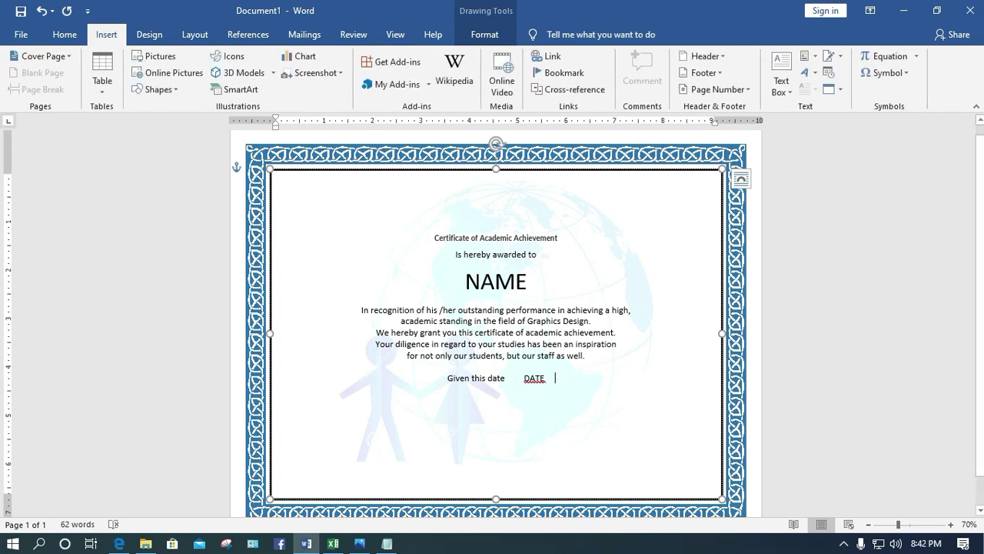
pyautogui.moveTo(554, 372); pyautogui.dragTo(521, 495)
# Start a new line below the date line and type 'at Graphics design training School'
pyautogui.click(554, 378)
pyautogui.press('Return')
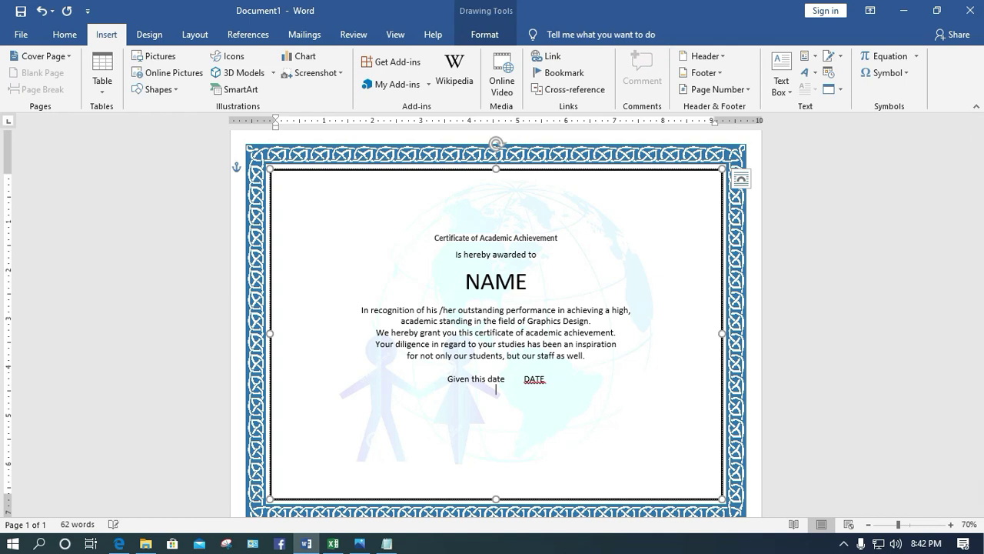
pyautogui.write('at')
pyautogui.press('BackSpace')
pyautogui.press('BackSpace')
pyautogui.write('at')
pyautogui.write('Graphics design training School')
# Capitalise 'Training' and 'Design', then append ', Philippines' to finish the school line
pyautogui.click(505, 389)
pyautogui.press('BackSpace')
pyautogui.write('T')
pyautogui.click(481, 389)
pyautogui.press('BackSpace')
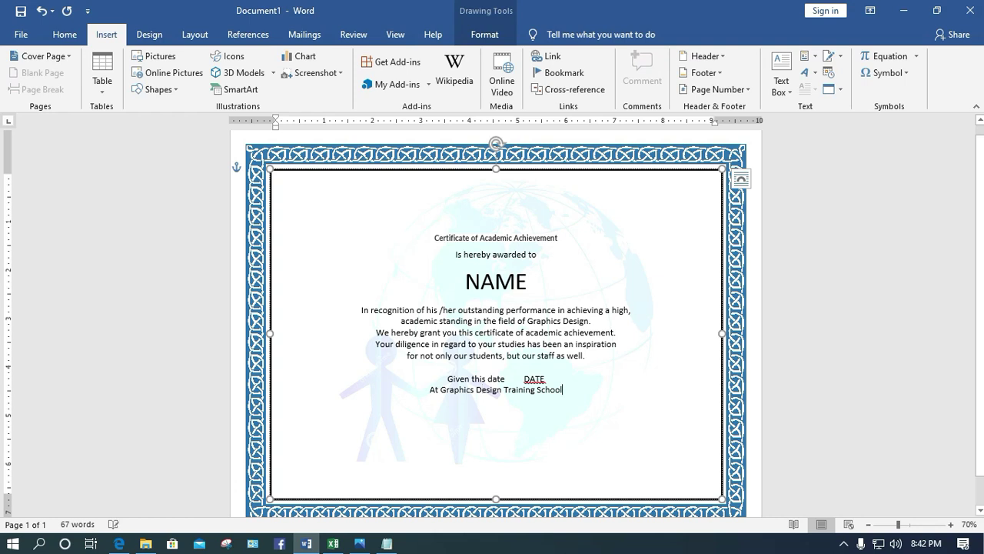
pyautogui.write(', Philippines')
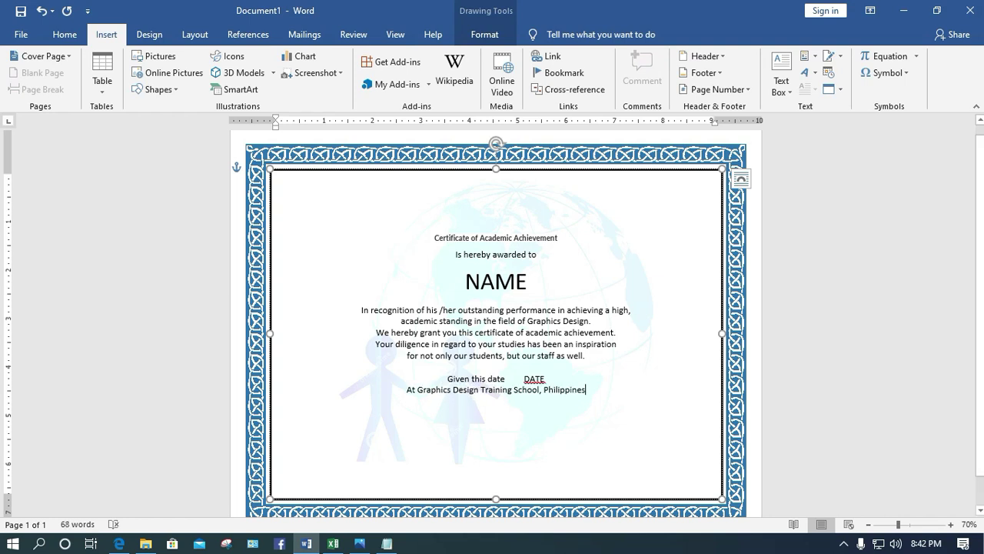
pyautogui.press('Return')
pyautogui.press('Return')
pyautogui.press('Return')
pyautogui.press('Return')
pyautogui.press('Return')
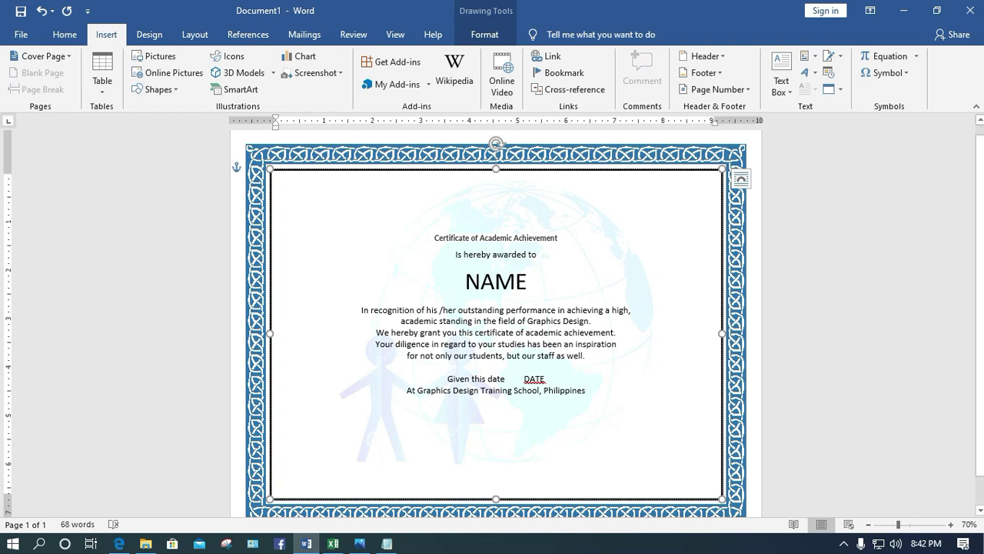
# Type the signature labels 'School Head' and 'Facilitator' spaced widely apart on one line
pyautogui.write('Sc')
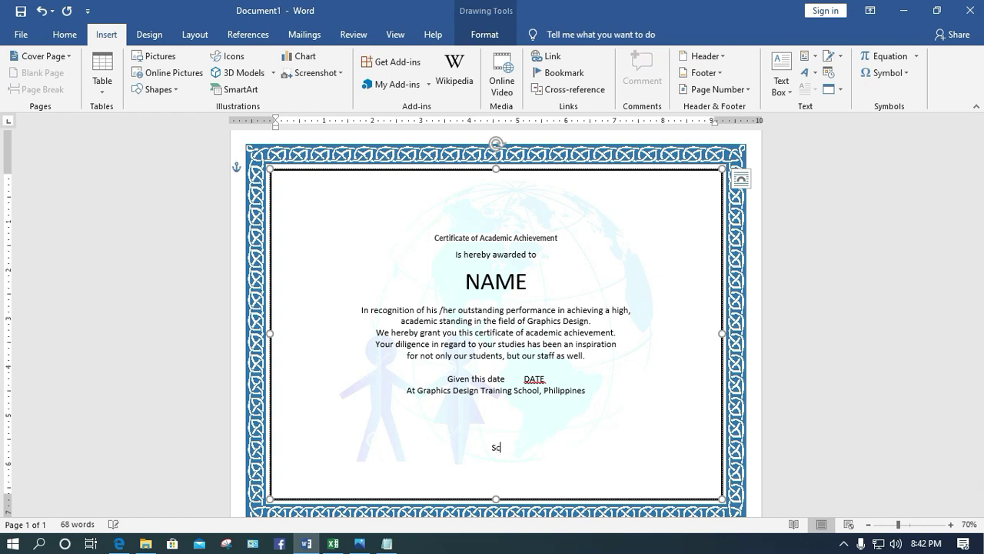
pyautogui.write('hool Head                                Facilitator')
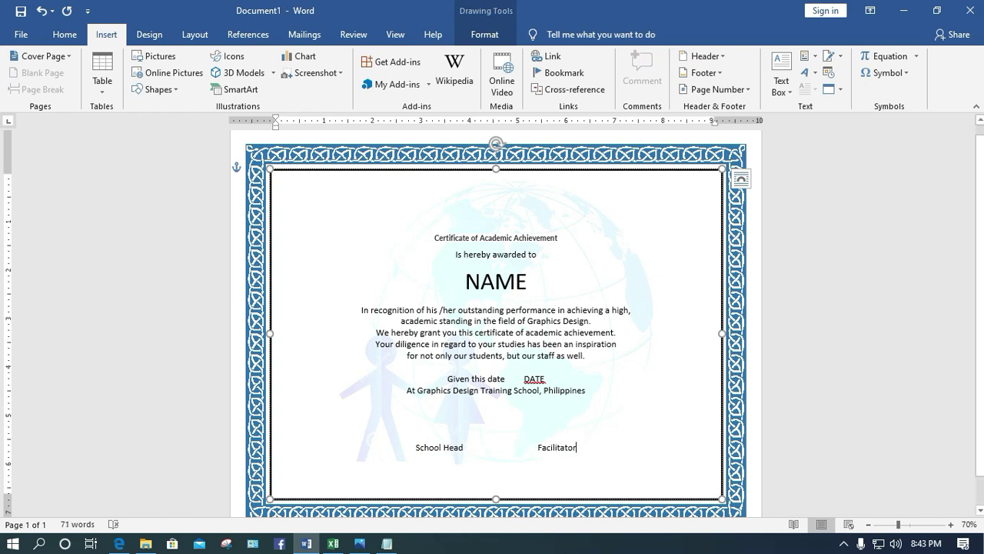
pyautogui.click(498, 446)
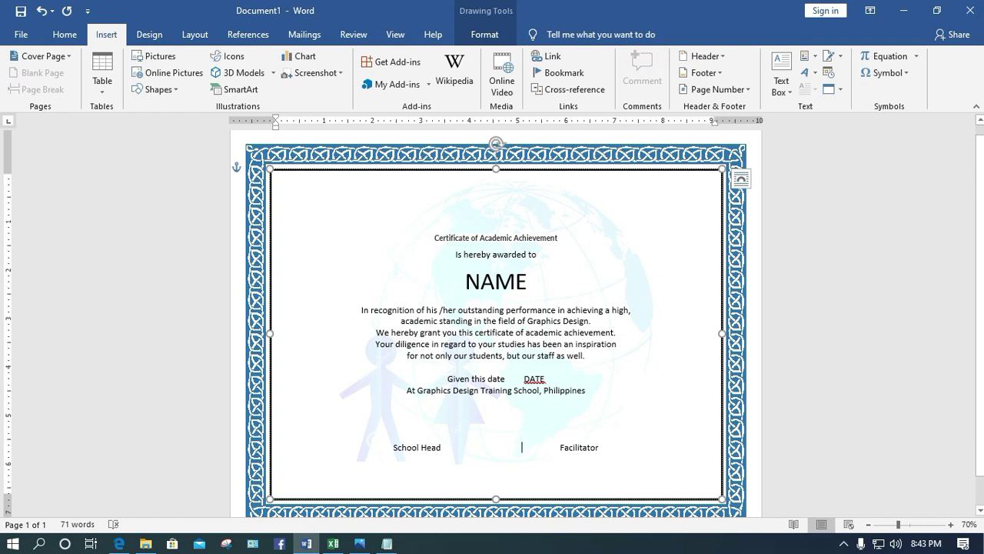
pyautogui.press('Return')
pyautogui.press('Return')
pyautogui.press('Return')
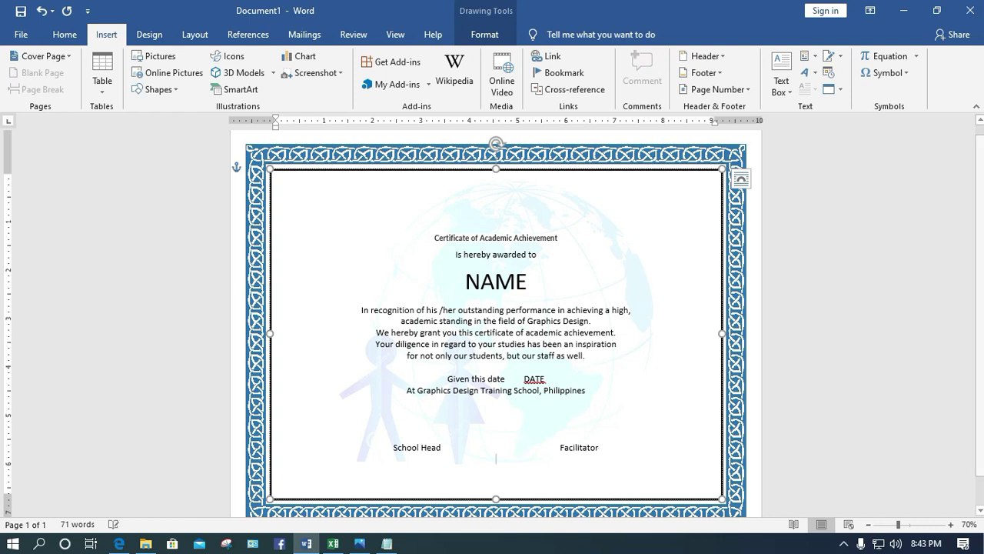
# Add a 'certificate no.: ' line with an underscore blank field below the signature labels
pyautogui.write('certific')
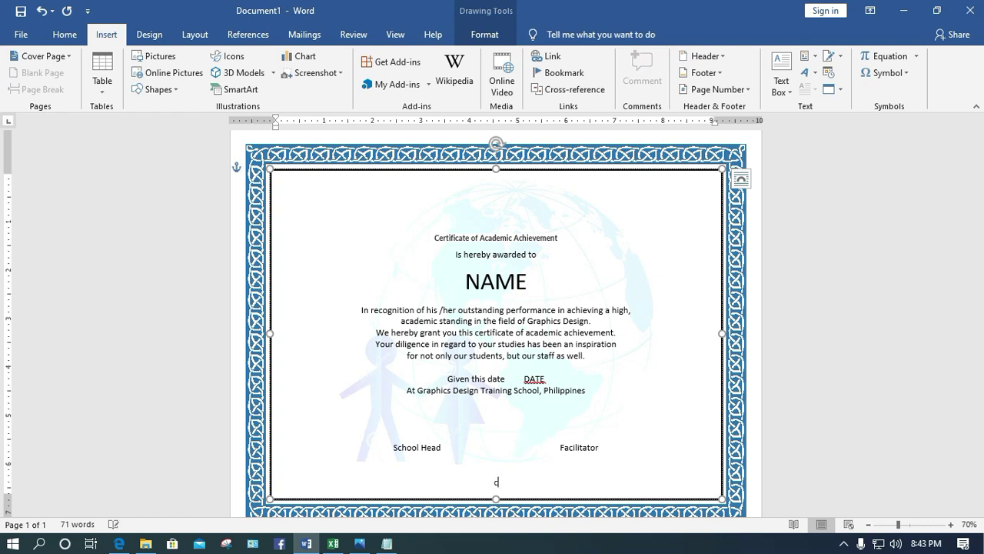
pyautogui.write('ate no.:')
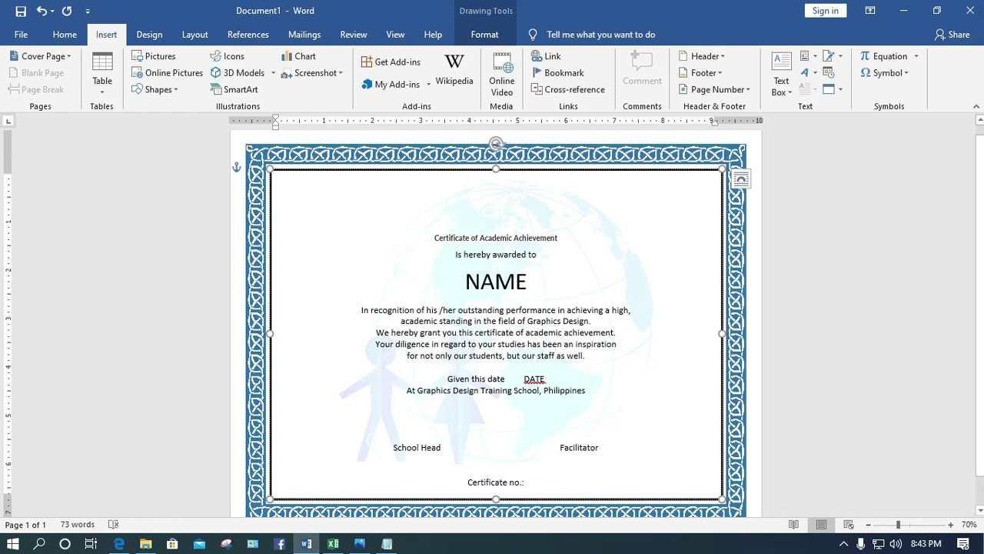
pyautogui.write(' ________________')
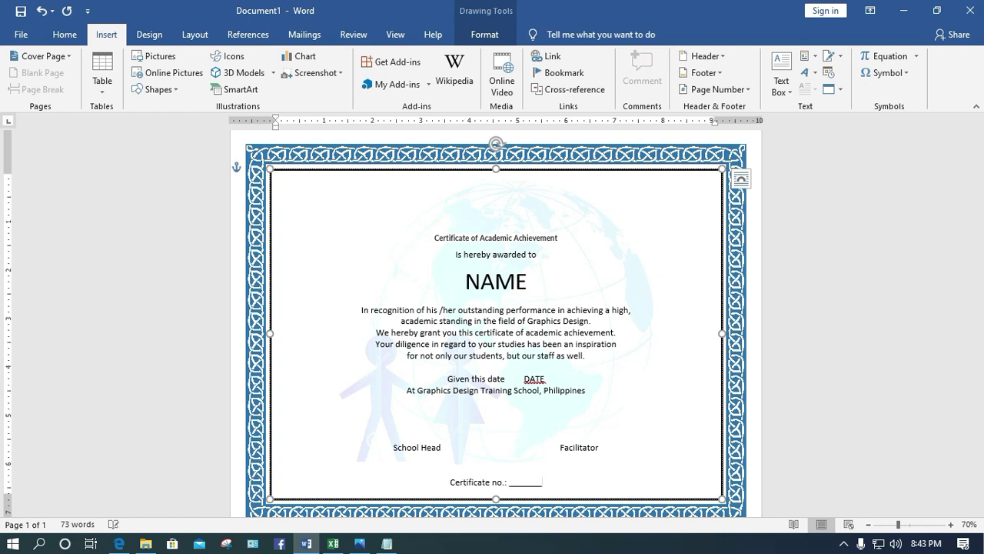
pyautogui.write('__')
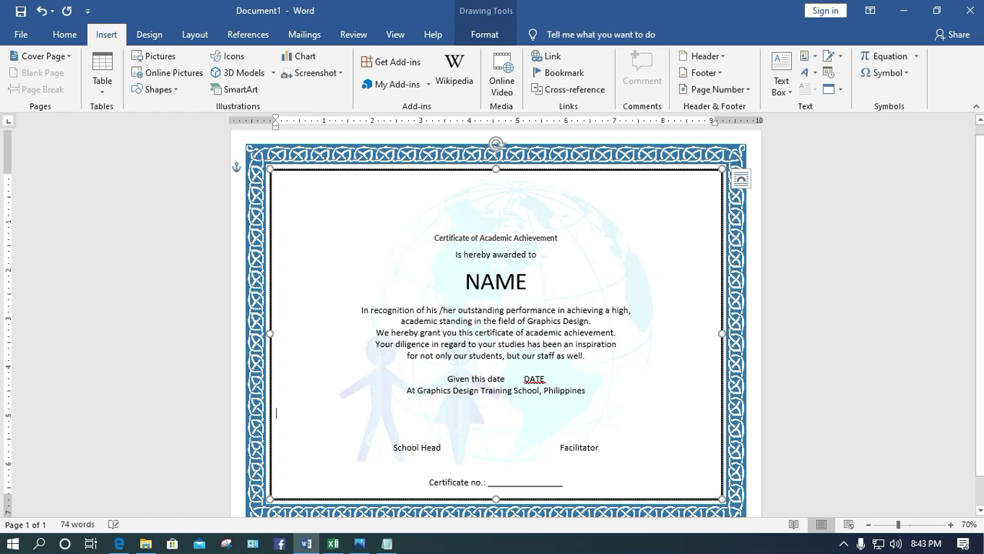
pyautogui.press('BackSpace')
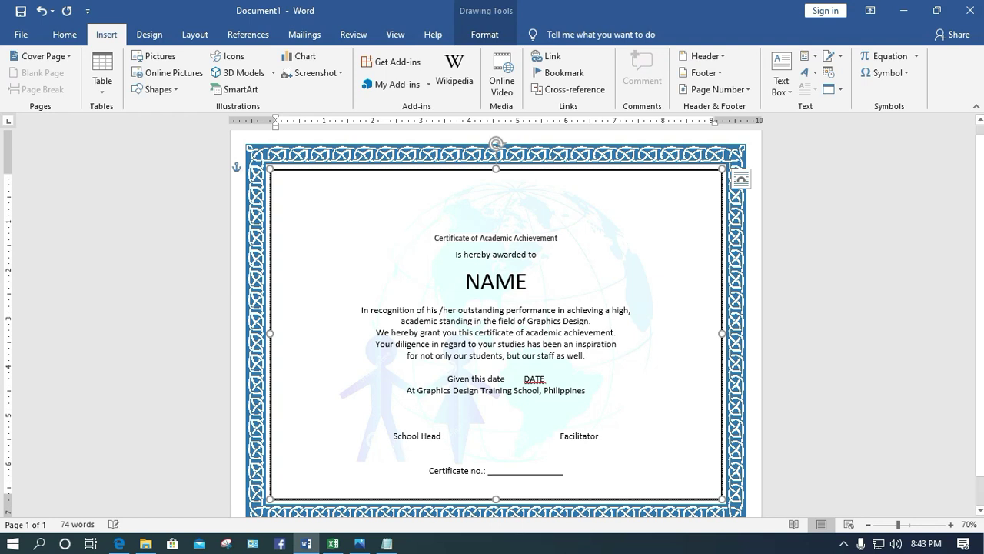
pyautogui.press('Return')
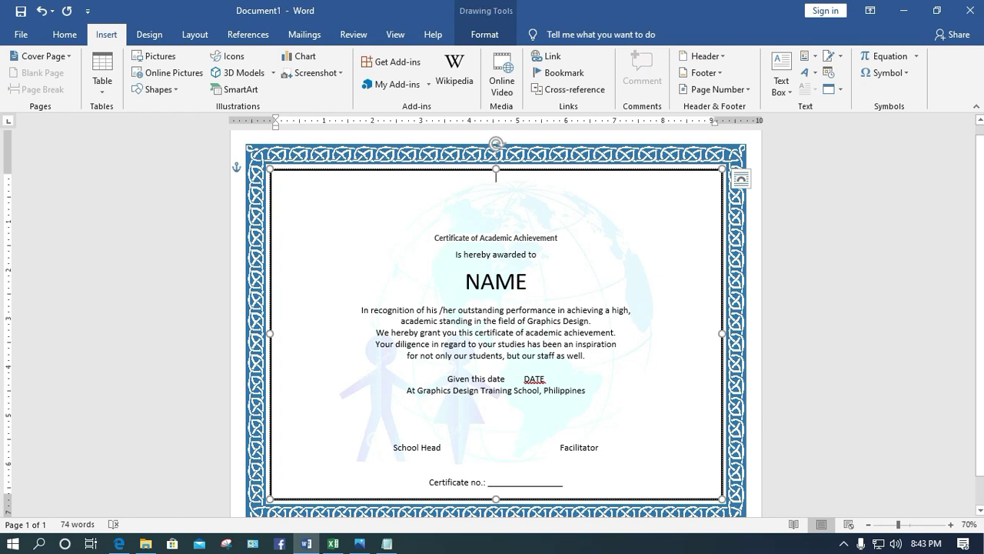
# Copy 'Graphics Design Training School' to the top of the certificate, without the word 'At'
pyautogui.moveTo(407, 390); pyautogui.dragTo(540, 389)
pyautogui.hotkey('ctrl', 'c')
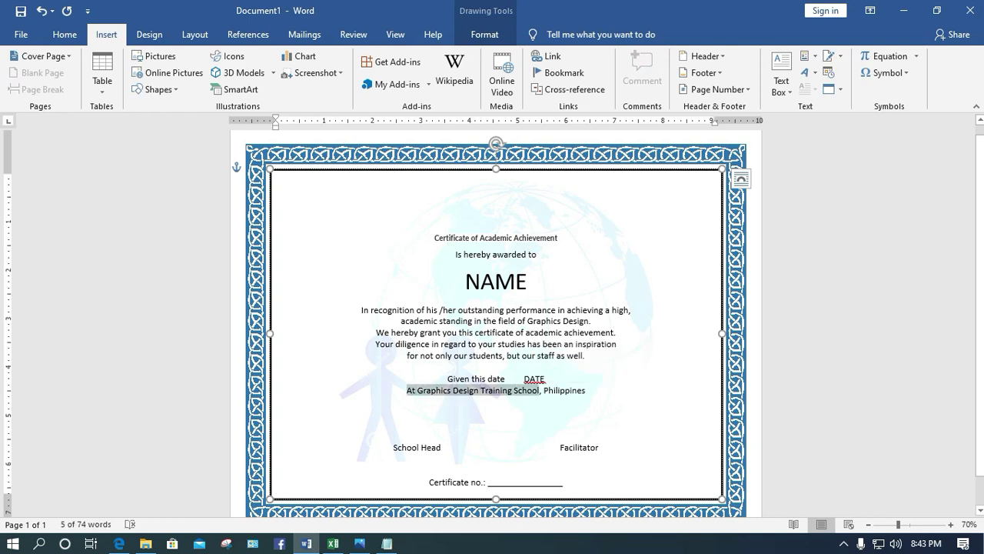
pyautogui.click(496, 176)
pyautogui.hotkey('ctrl', 'v')
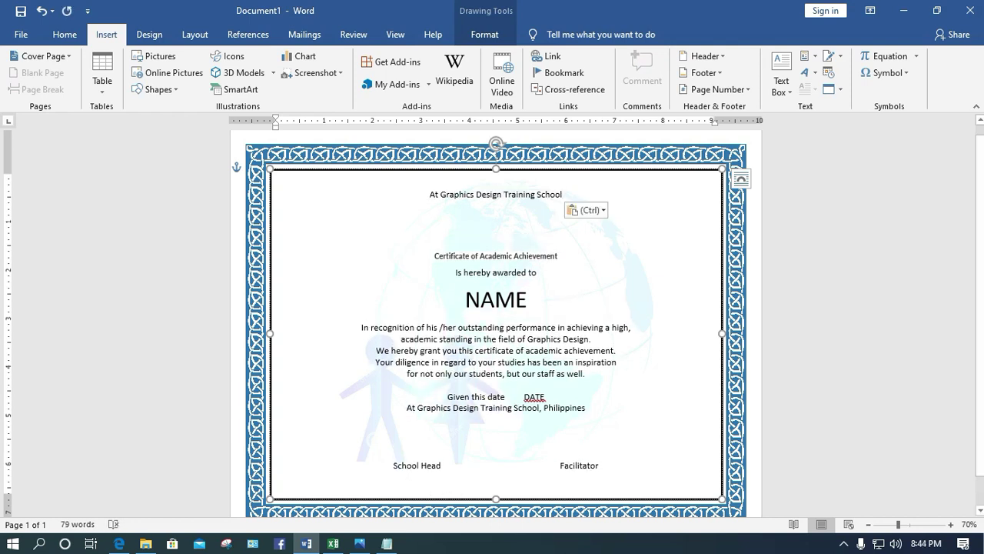
pyautogui.press('BackSpace')
pyautogui.press('BackSpace')
pyautogui.press('BackSpace')
pyautogui.press('BackSpace')
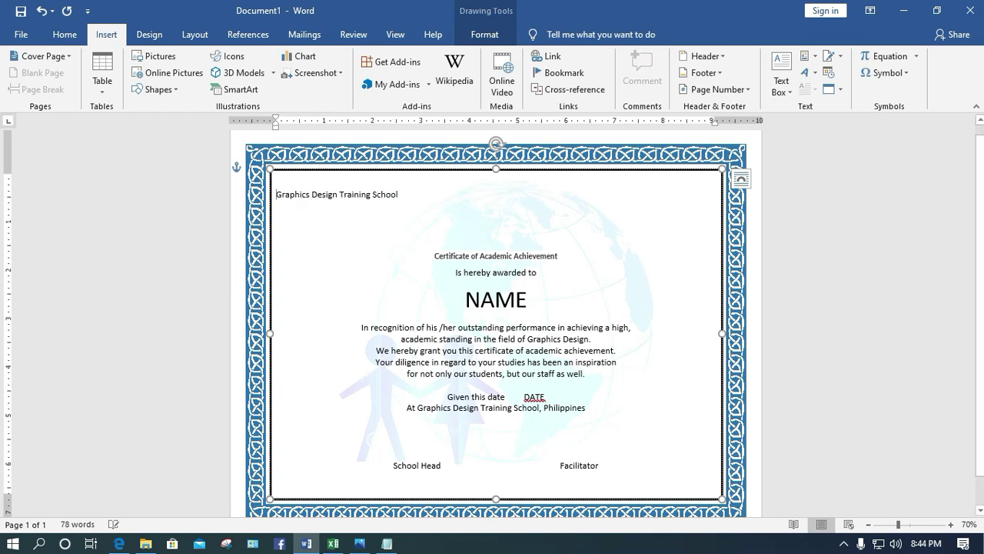
pyautogui.press('Tab')
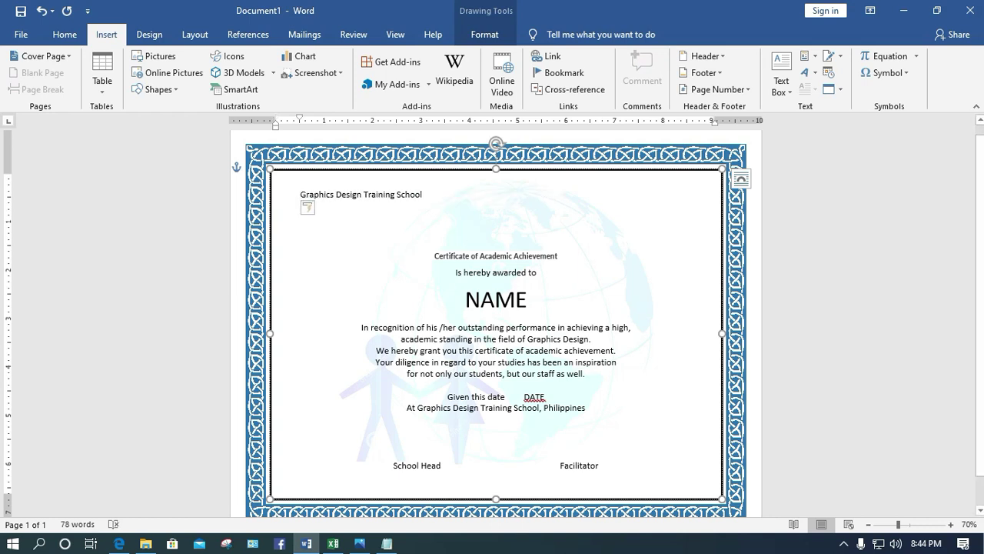
pyautogui.hotkey('ctrl', 'z')
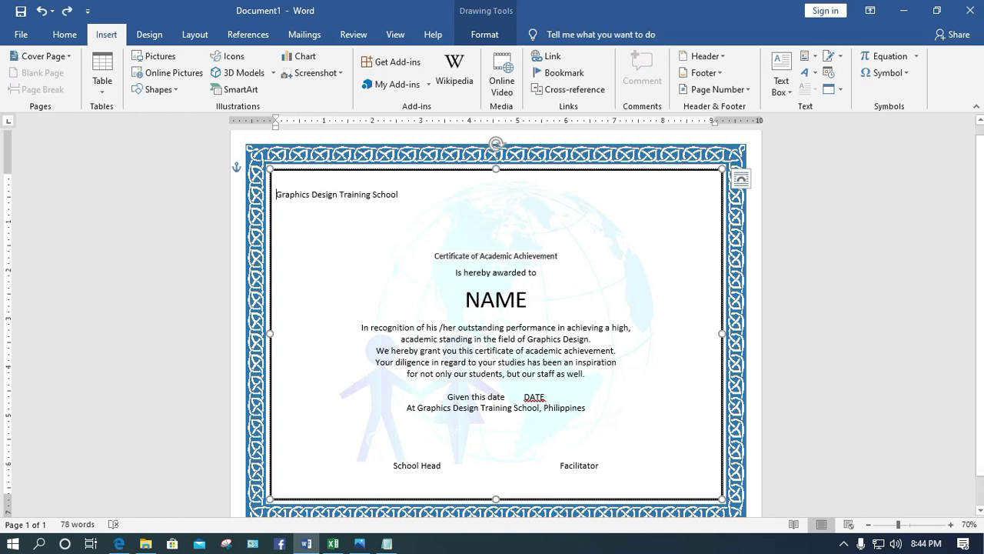
# Add 'Manila, Philippines' beneath it and give both header lines No Spacing and centre alignment
pyautogui.press('Return')
pyautogui.write('Philippines')
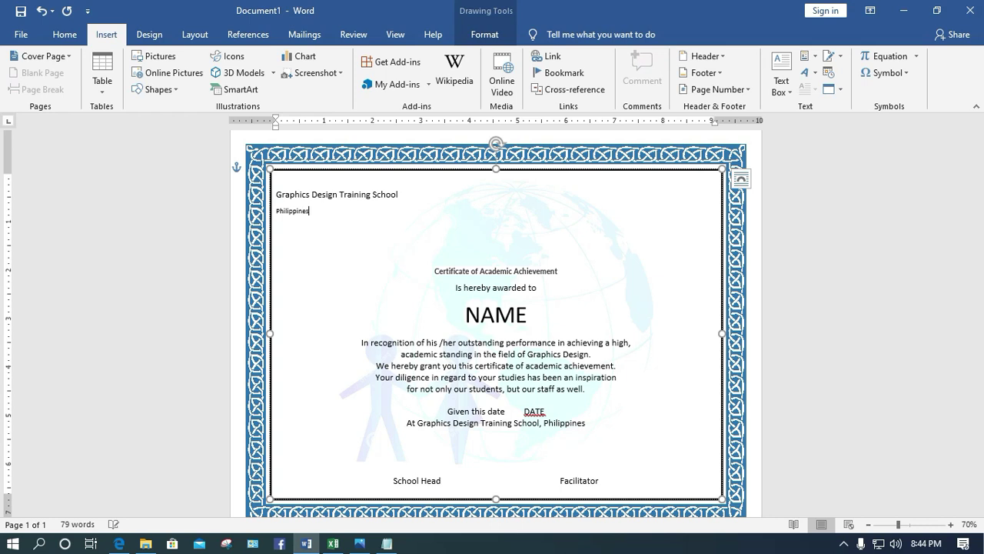
pyautogui.write('Manila,')
pyautogui.moveTo(337, 211); pyautogui.dragTo(276, 193)
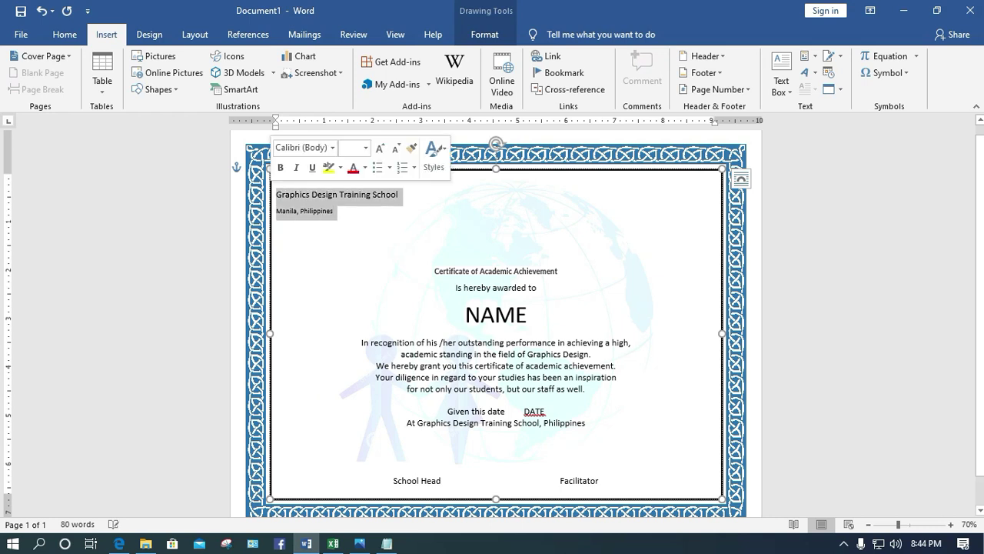
pyautogui.click(65, 35)
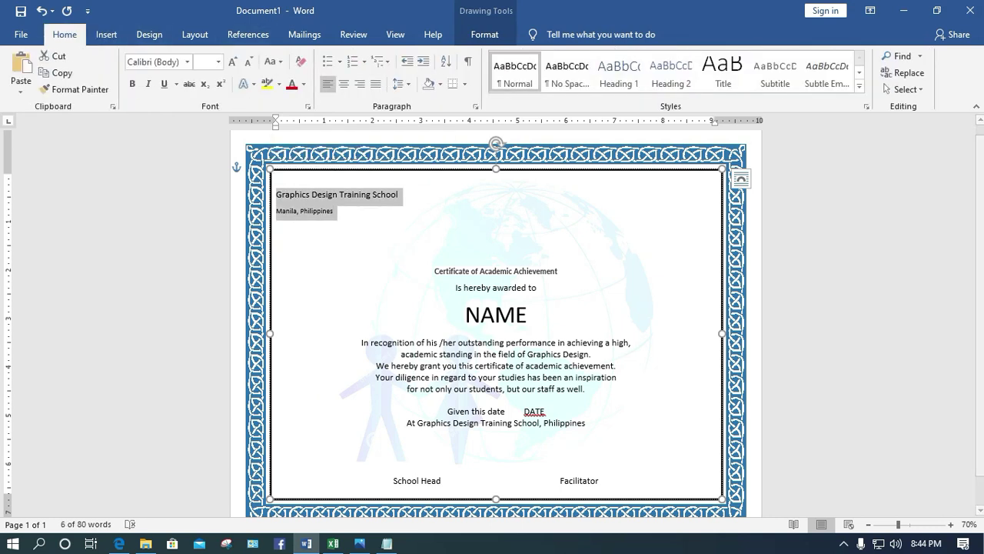
pyautogui.click(567, 71)
pyautogui.click(343, 83)
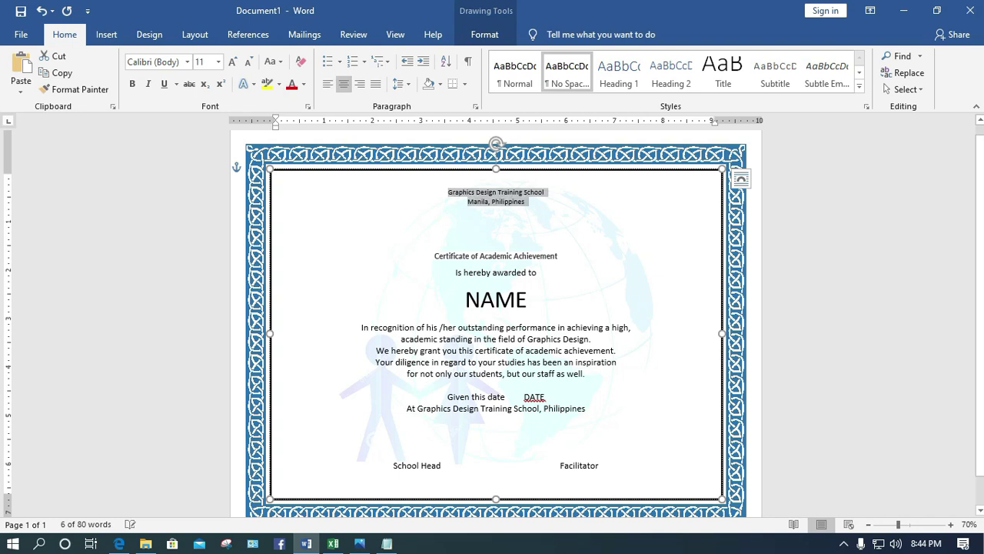
pyautogui.click(495, 181)
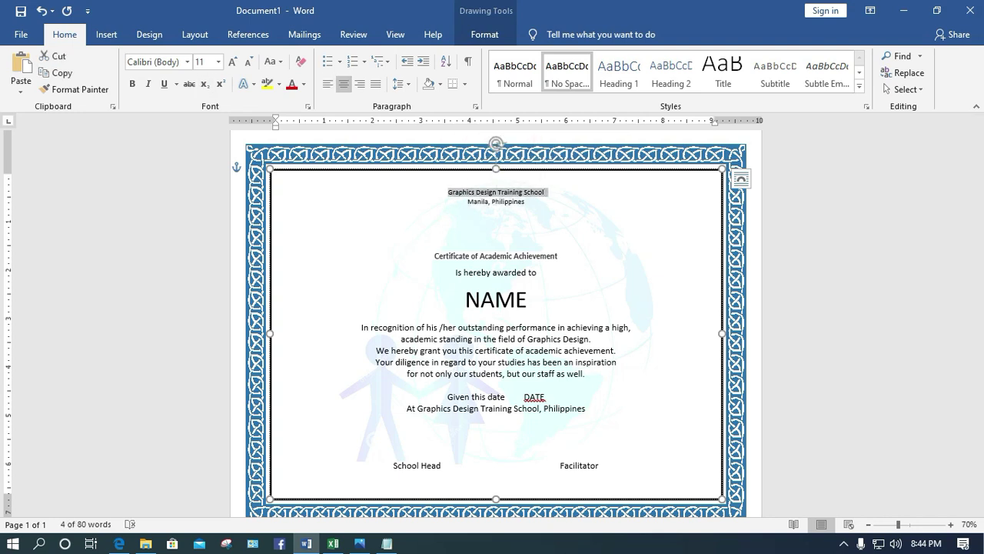
pyautogui.click(218, 62)
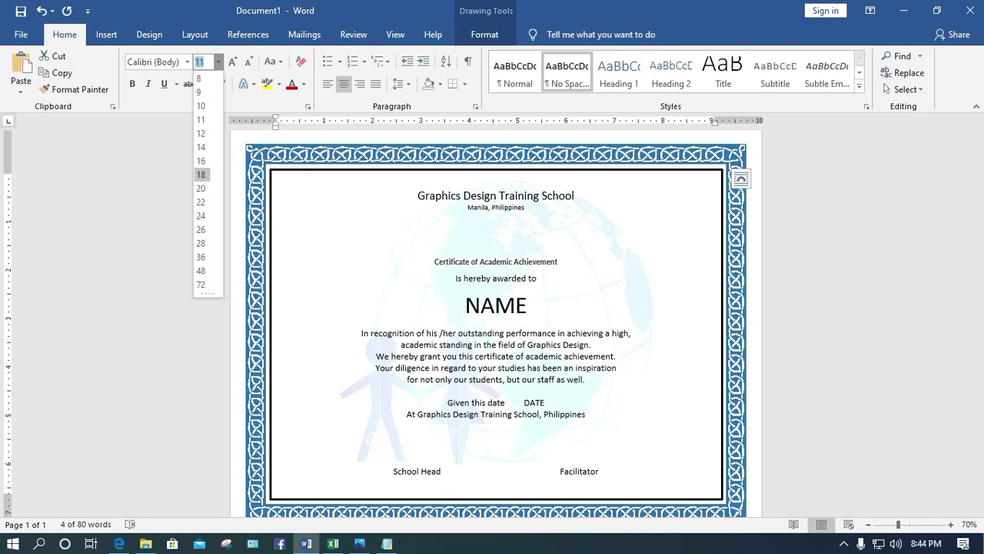
pyautogui.click(201, 175)
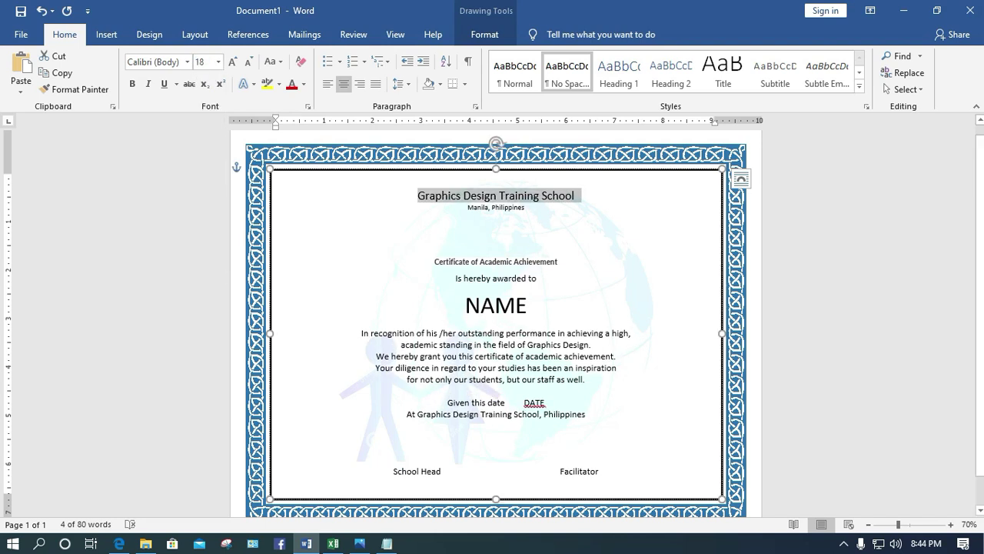
pyautogui.click(496, 231)
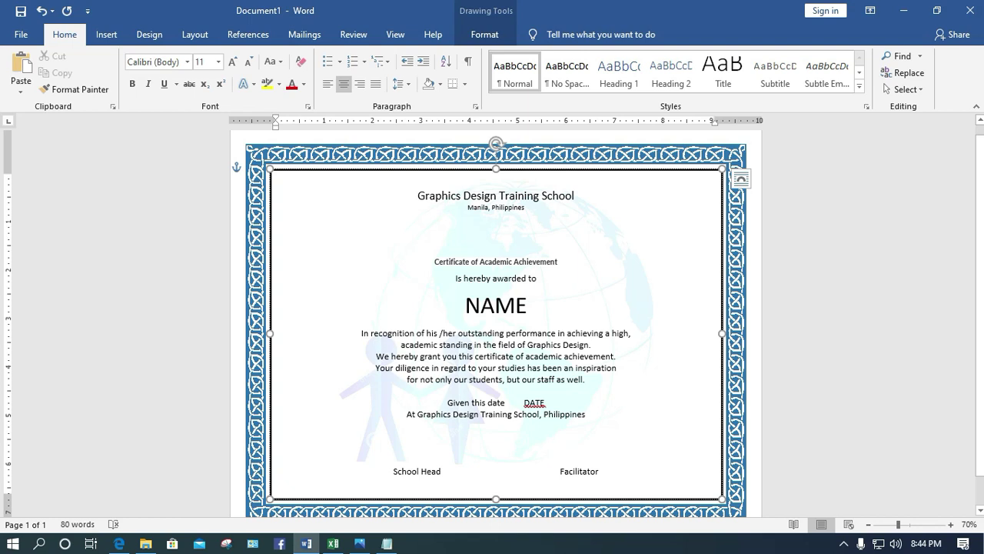
pyautogui.press('Delete')
pyautogui.click(558, 246)
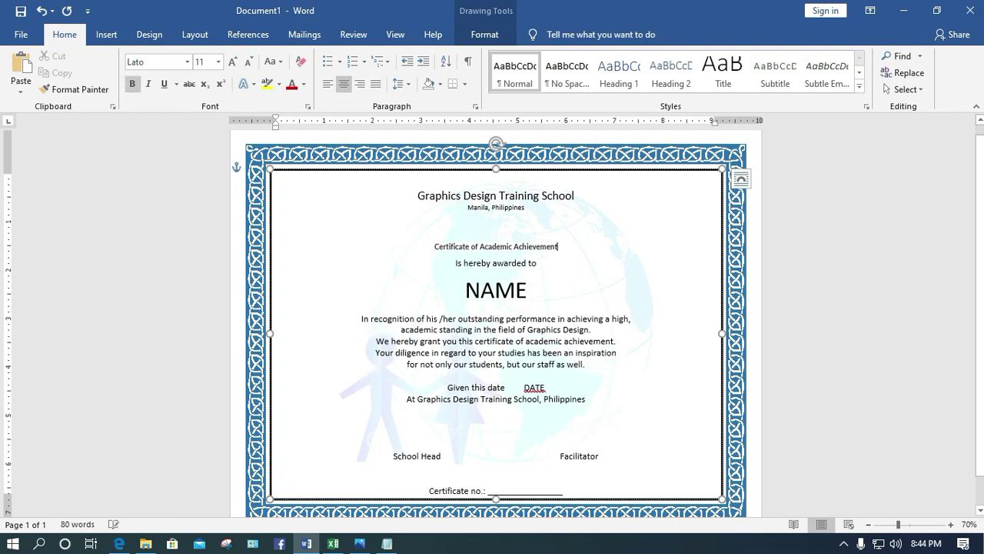
pyautogui.moveTo(559, 246); pyautogui.dragTo(435, 246)
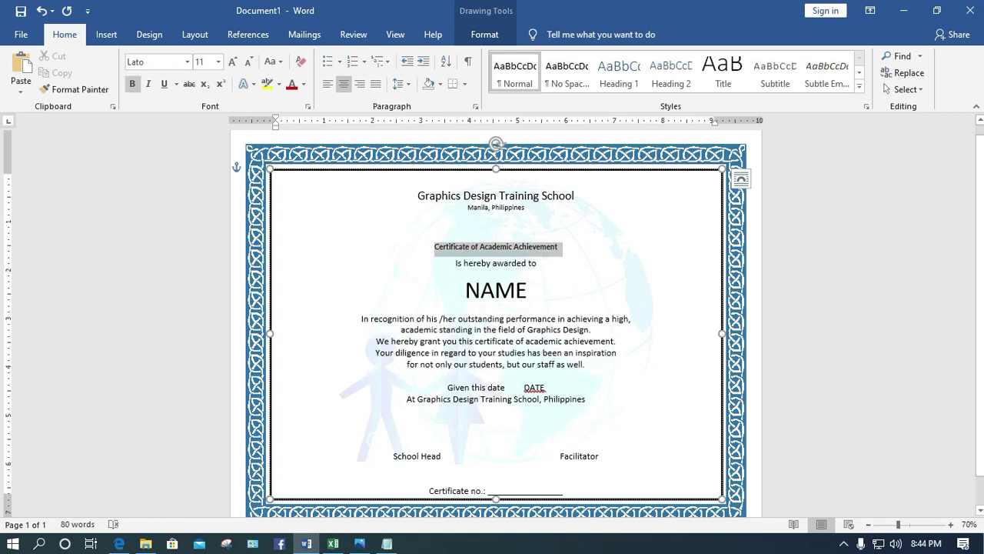
pyautogui.click(218, 62)
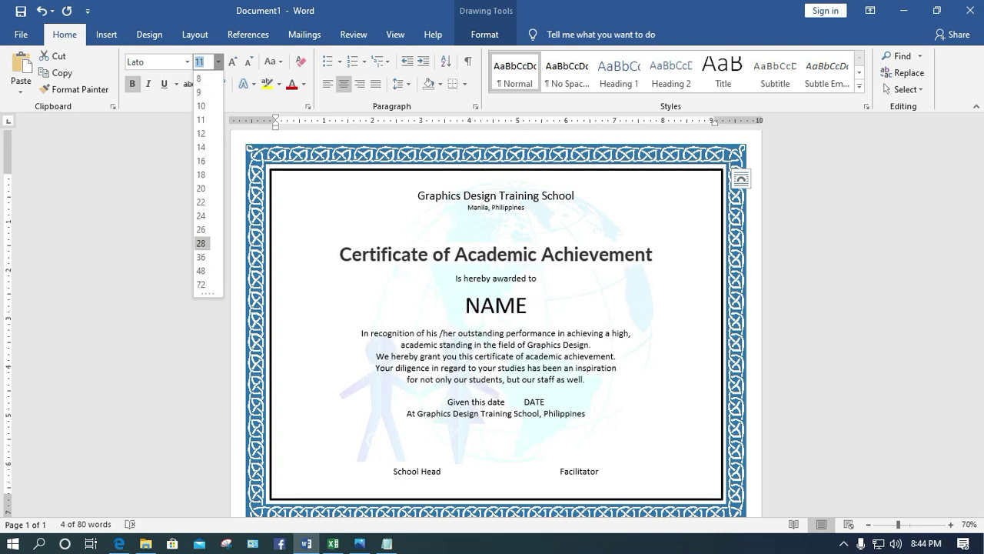
pyautogui.click(202, 243)
pyautogui.click(496, 230)
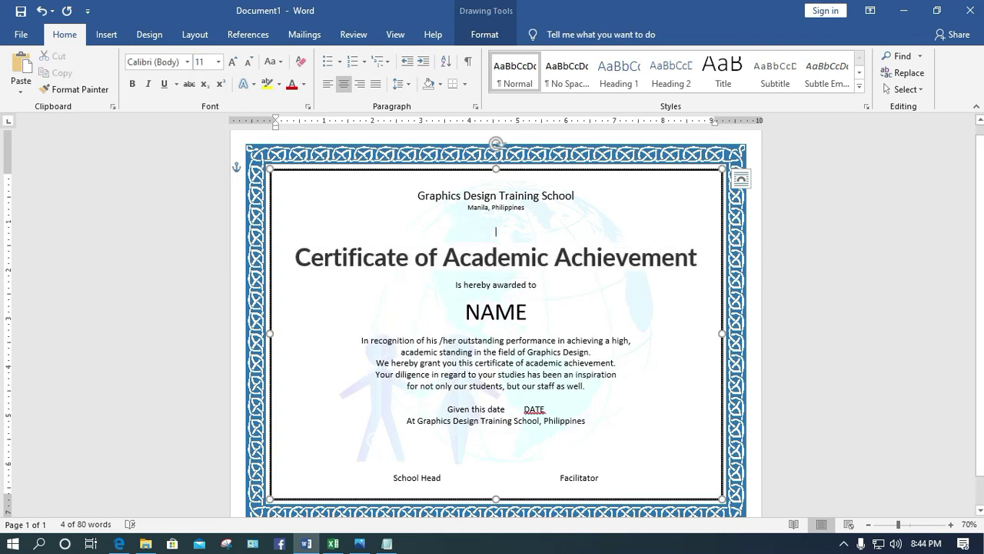
pyautogui.press('BackSpace')
pyautogui.press('BackSpace')
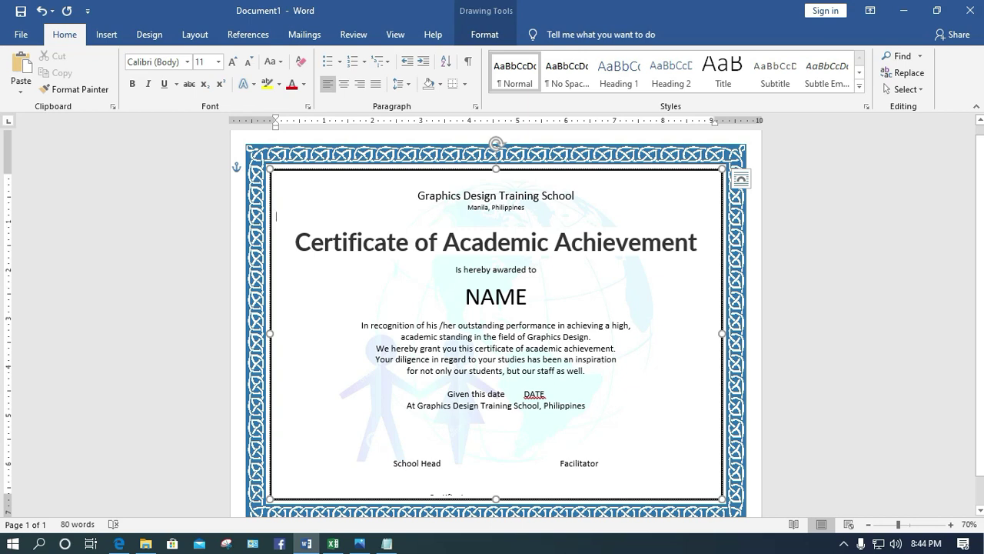
pyautogui.moveTo(698, 243); pyautogui.dragTo(294, 242)
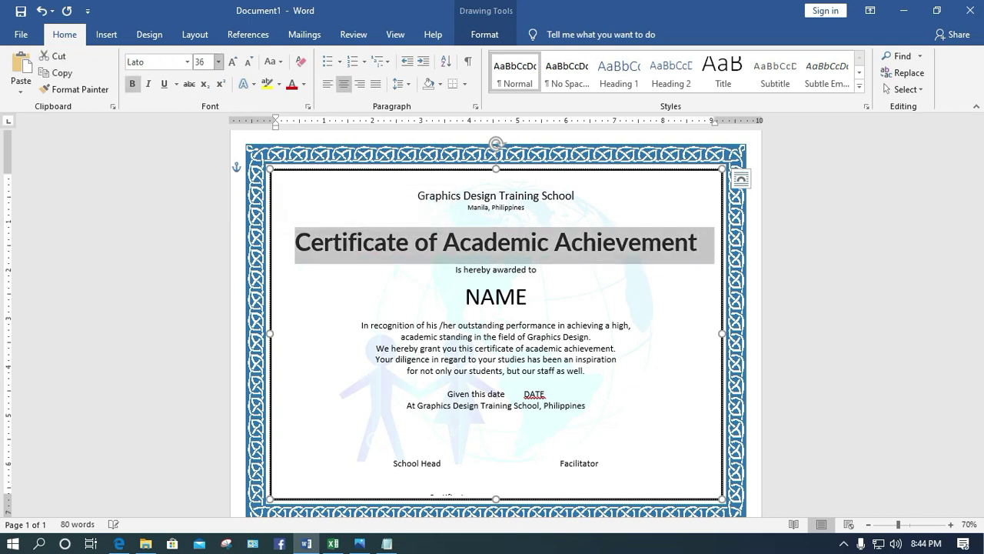
pyautogui.click(218, 61)
pyautogui.click(201, 243)
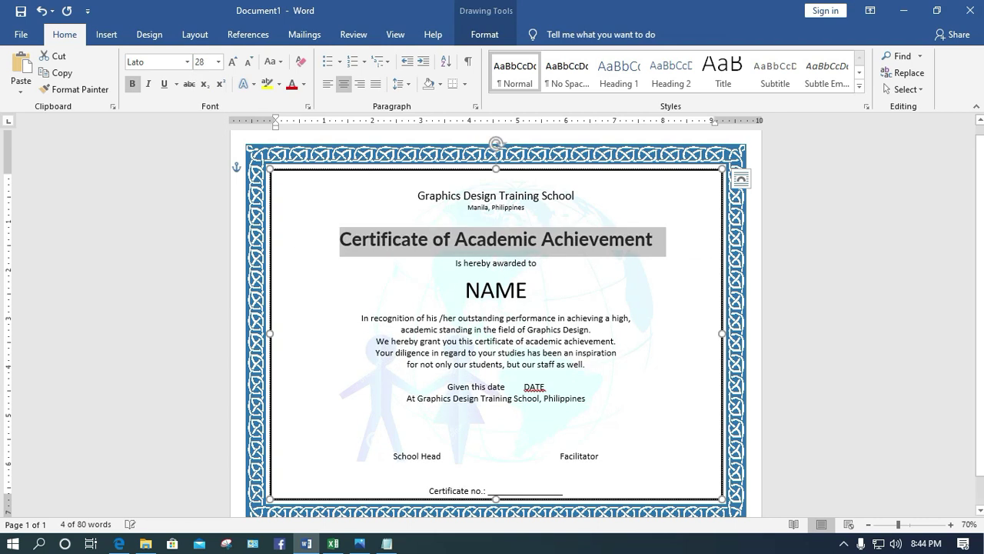
pyautogui.moveTo(543, 290); pyautogui.dragTo(464, 291)
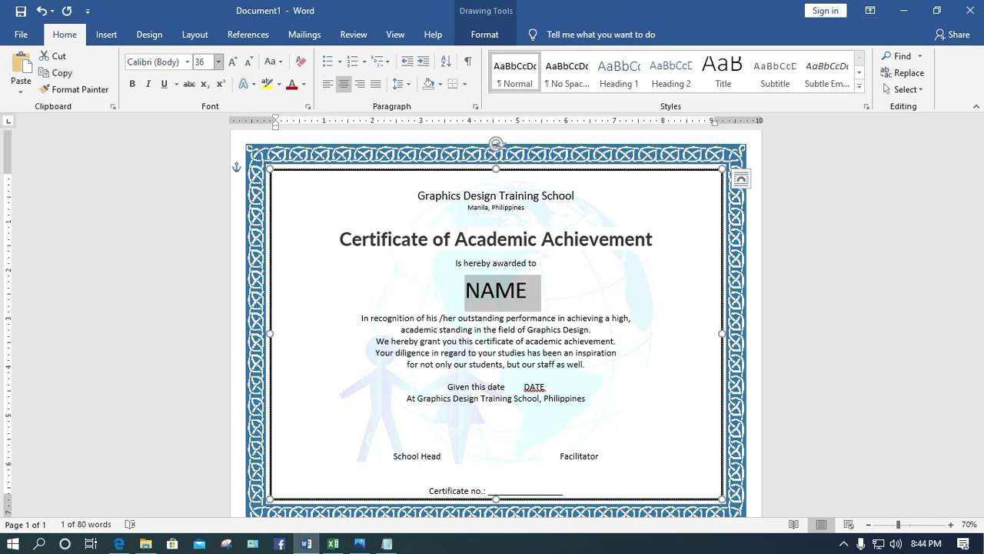
pyautogui.click(218, 61)
pyautogui.click(201, 243)
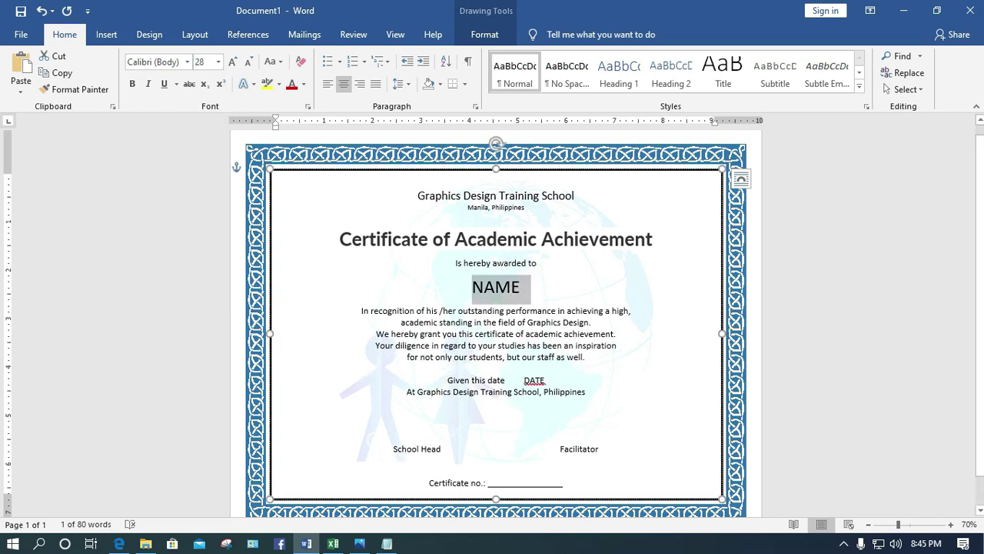
pyautogui.click(332, 543)
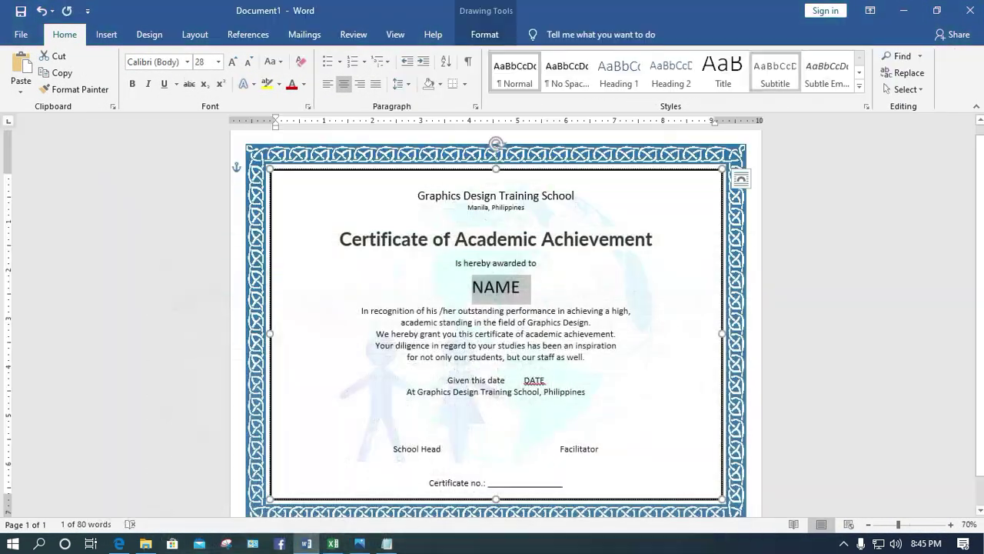
pyautogui.click(904, 11)
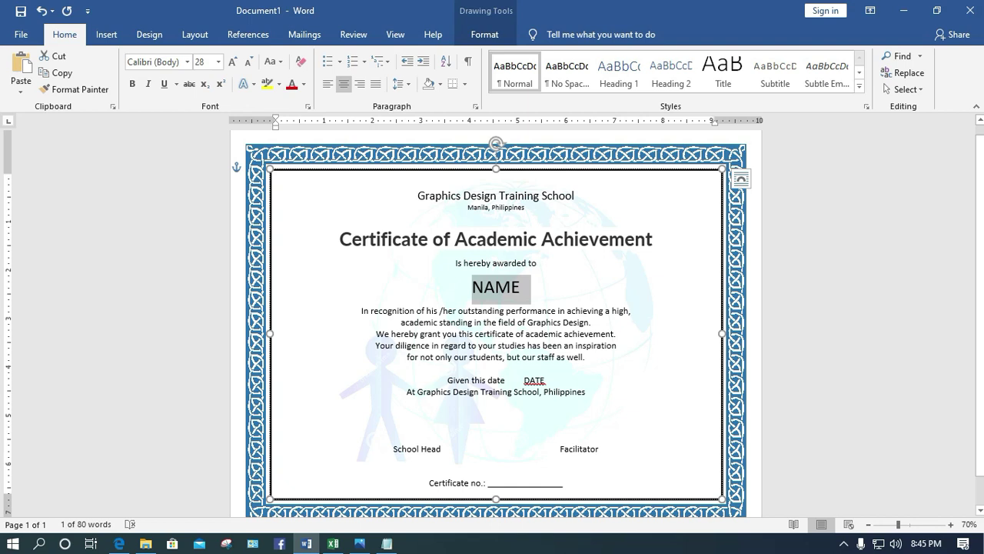
# Replace 'Graphics Design' in the body text with a 16 pt SUBJECT placeholder
pyautogui.moveTo(527, 322); pyautogui.dragTo(592, 322)
pyautogui.write('SUBJECT')
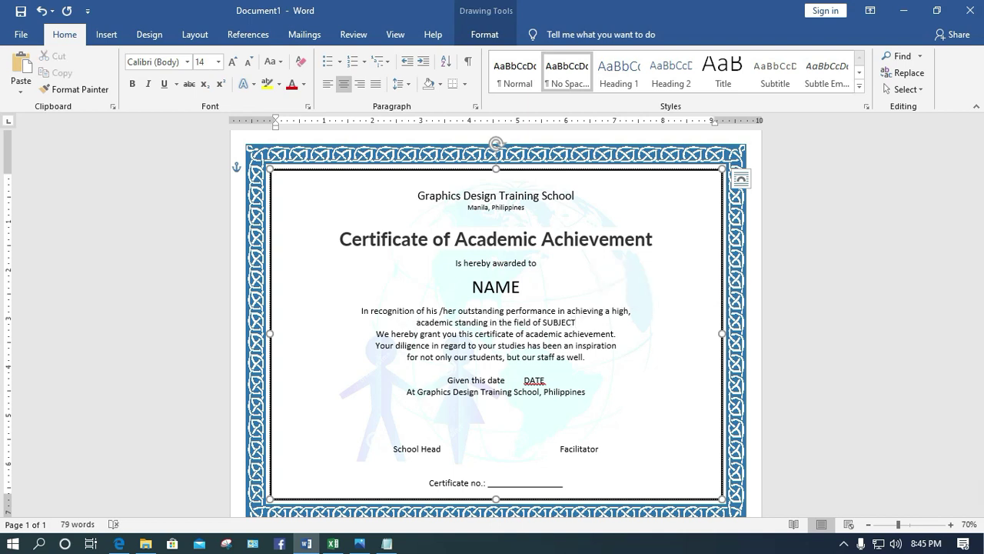
pyautogui.moveTo(575, 322); pyautogui.dragTo(543, 322)
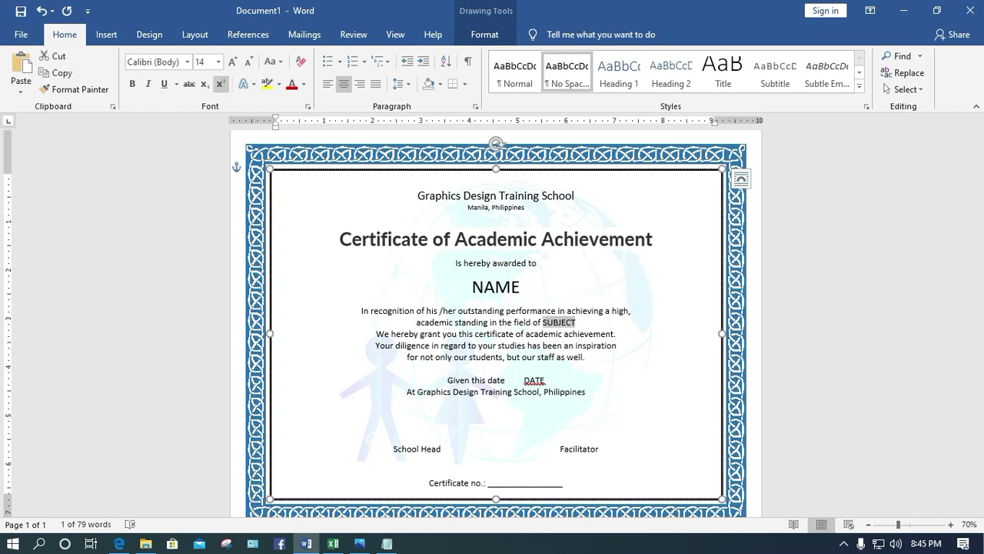
pyautogui.click(219, 61)
pyautogui.click(201, 161)
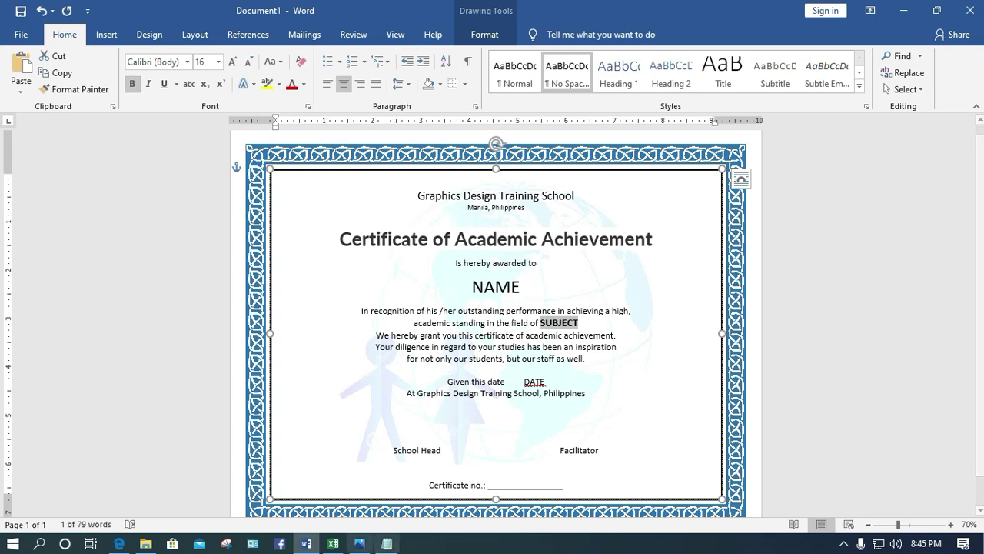
pyautogui.click(333, 543)
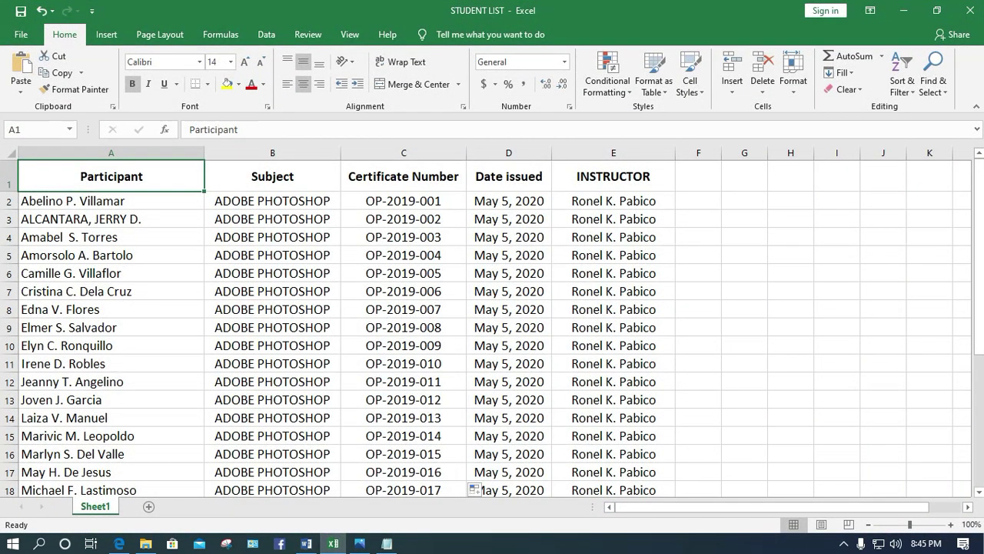
pyautogui.click(903, 10)
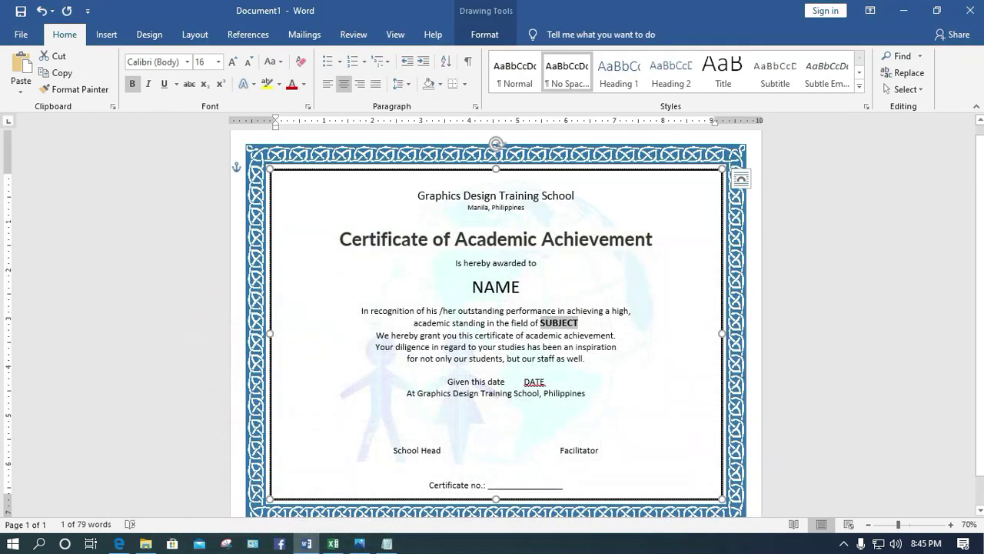
pyautogui.click(496, 438)
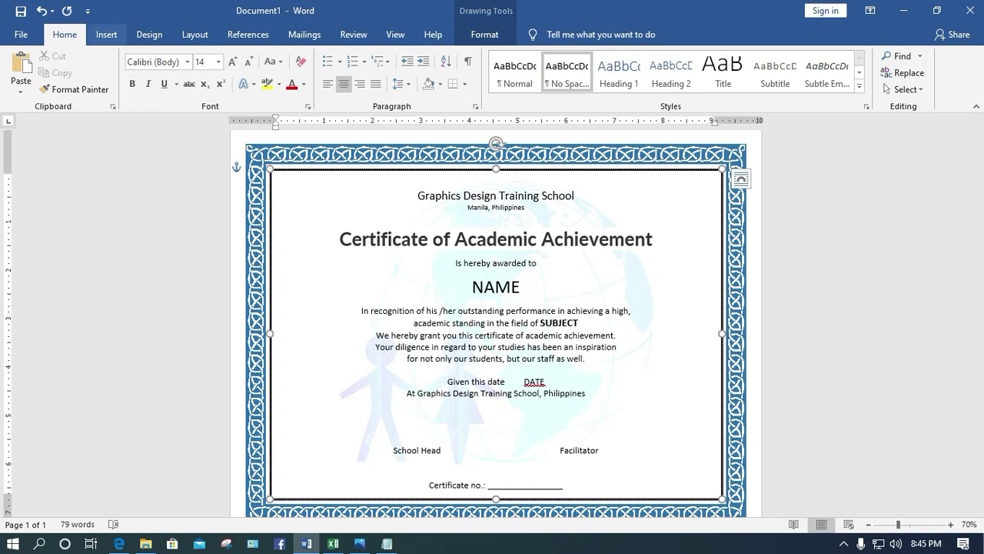
# Draw a horizontal line above the Facilitator label, replacing a stray diagonal one
pyautogui.click(106, 34)
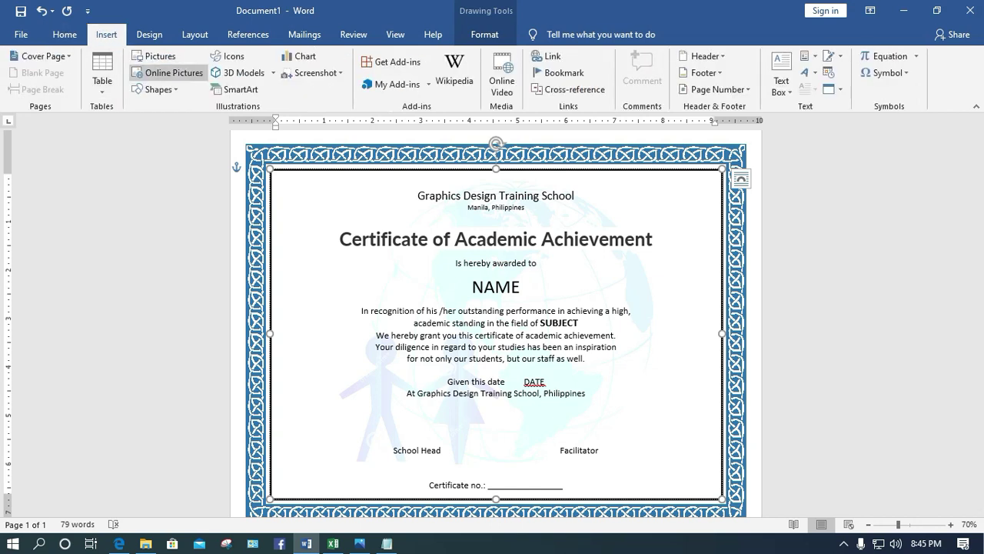
pyautogui.click(158, 89)
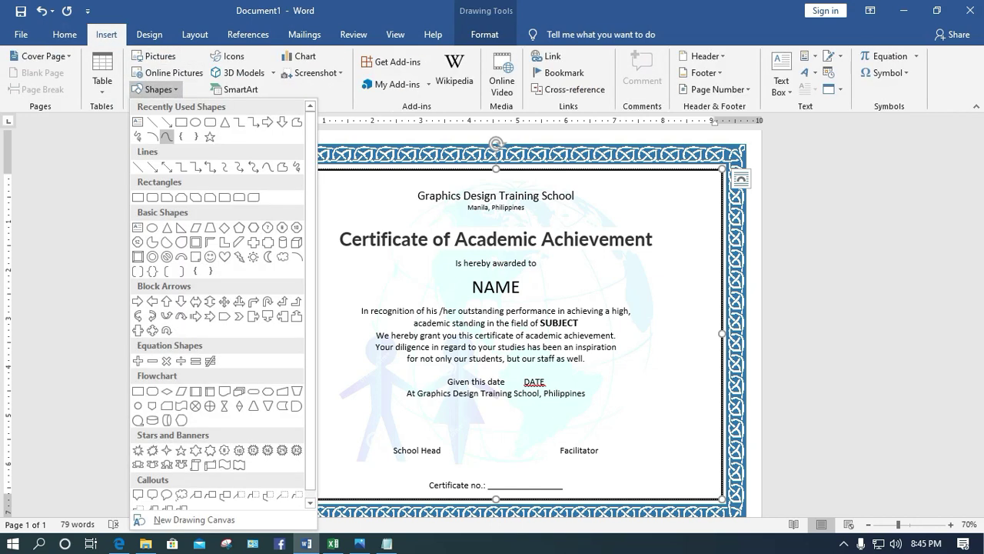
pyautogui.click(152, 121)
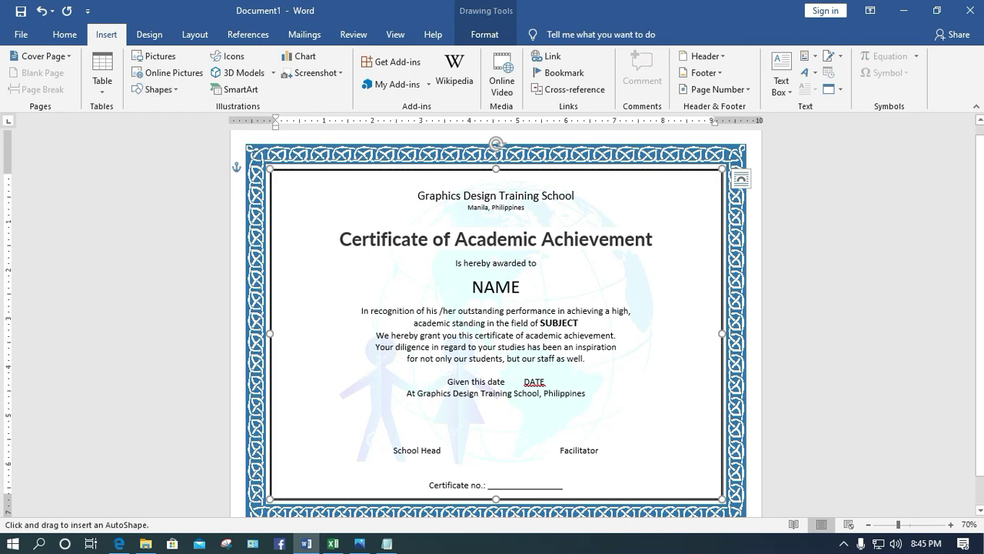
pyautogui.moveTo(526, 445); pyautogui.dragTo(574, 493)
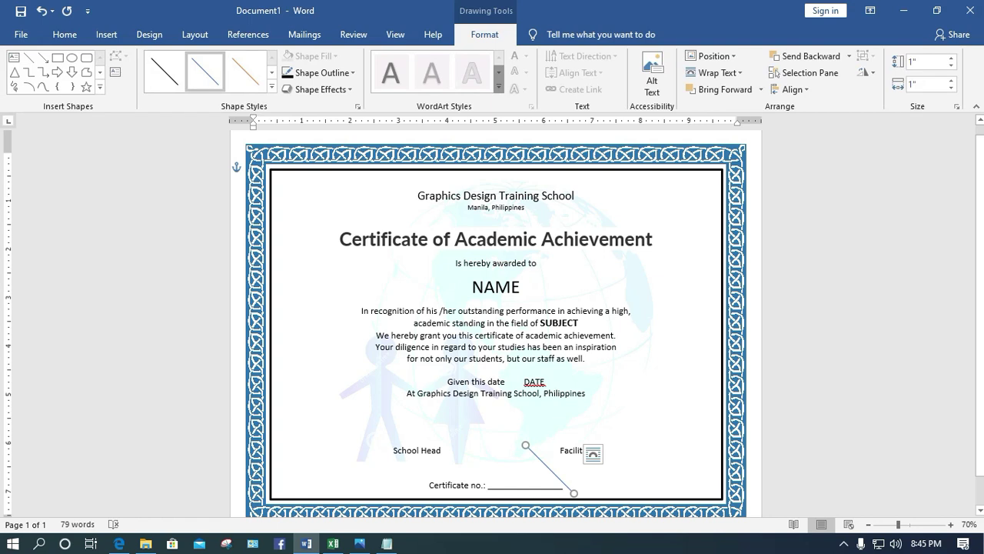
pyautogui.press('Delete')
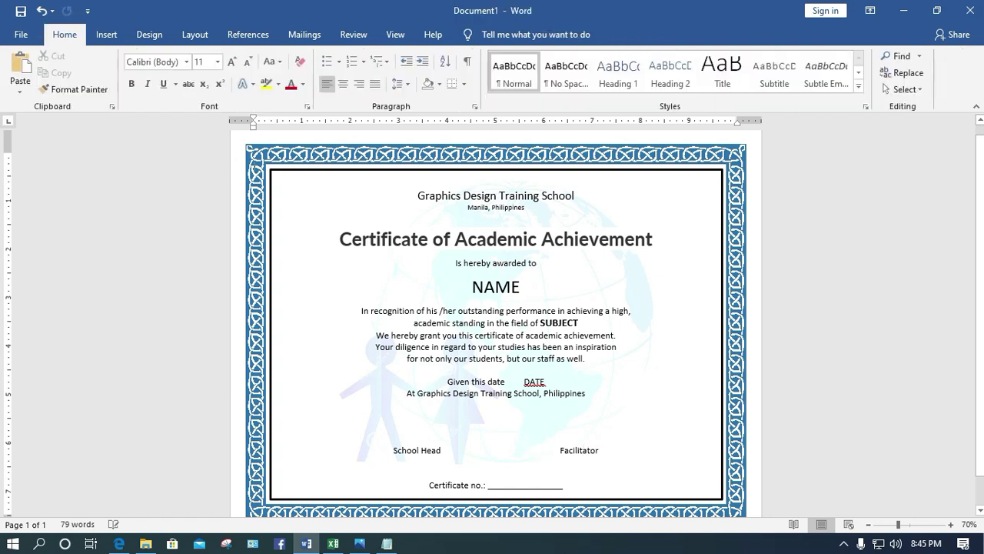
pyautogui.click(106, 35)
pyautogui.click(154, 89)
pyautogui.click(138, 167)
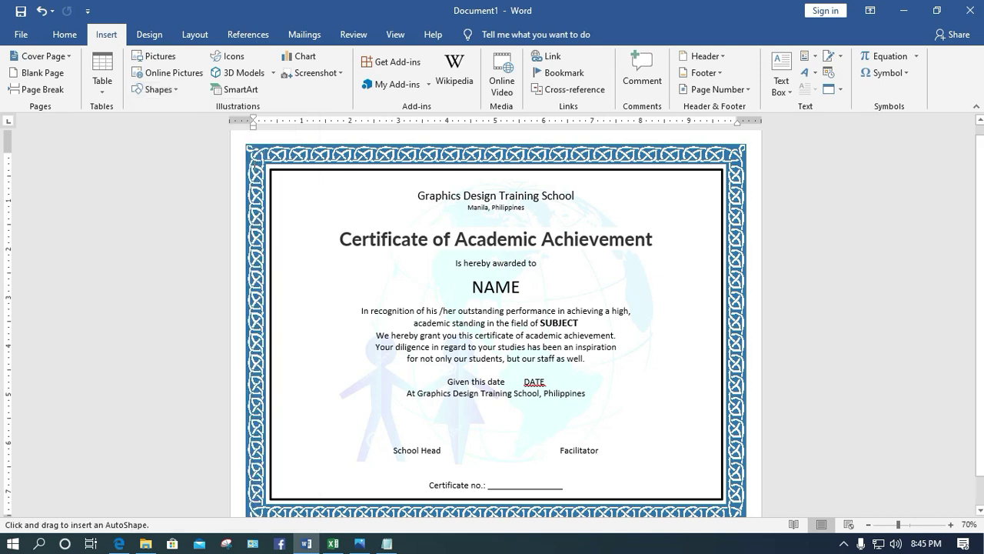
pyautogui.moveTo(516, 445); pyautogui.dragTo(618, 444)
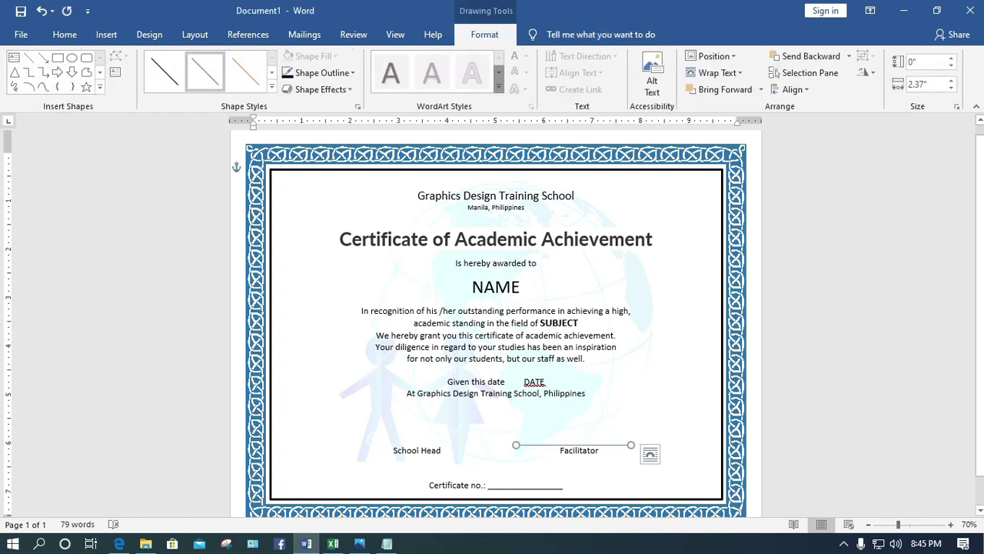
# Make the signature line black with a 1/4 pt weight
pyautogui.click(319, 72)
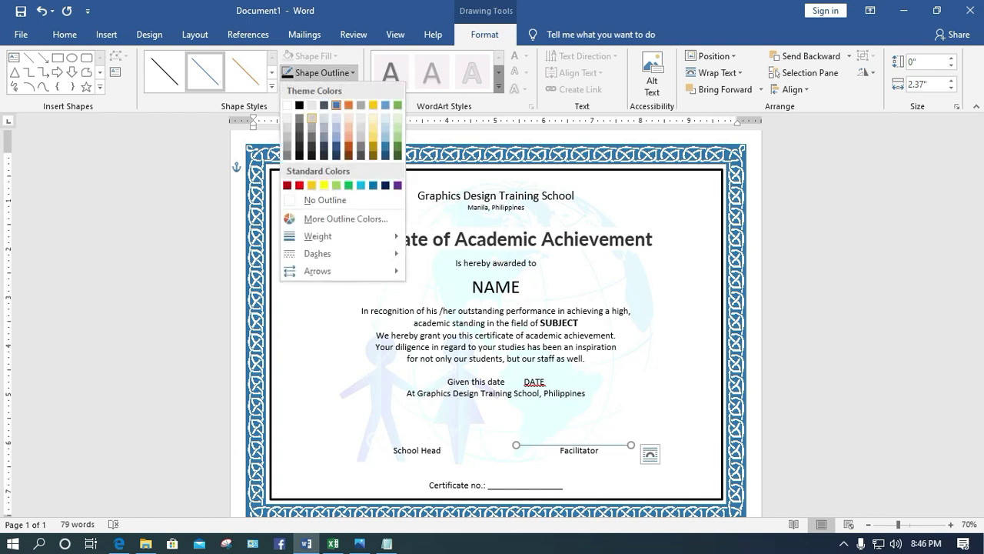
pyautogui.click(299, 104)
pyautogui.click(318, 73)
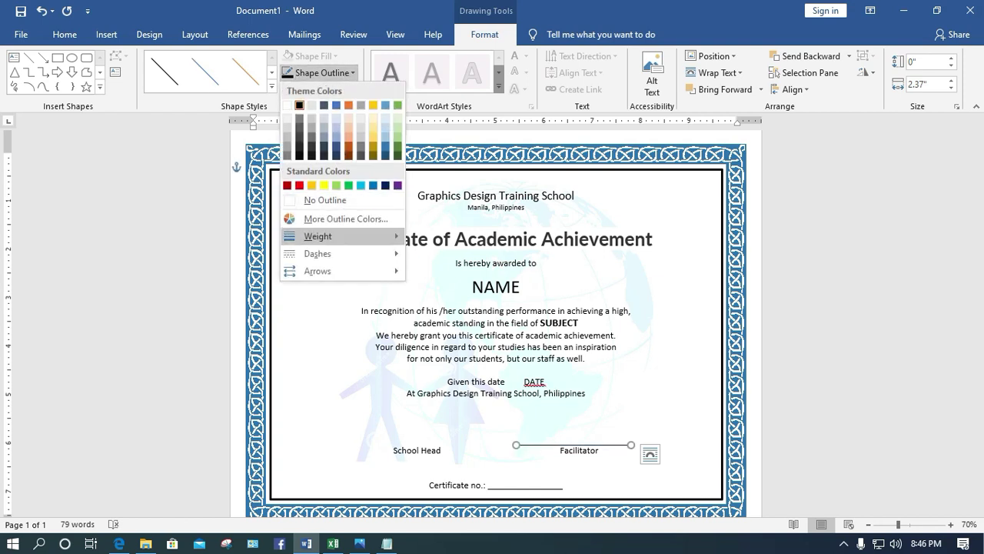
pyautogui.moveTo(317, 236)
pyautogui.click(461, 235)
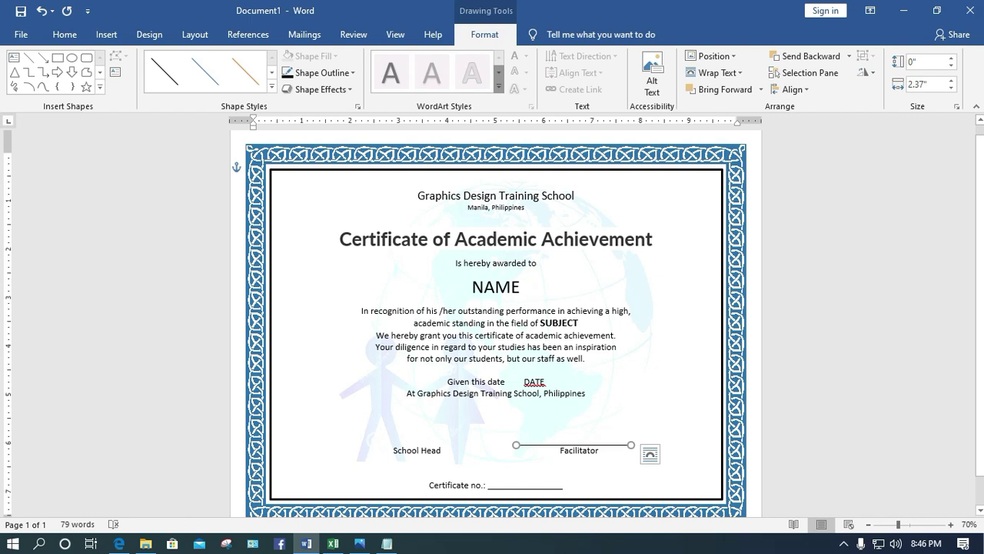
# Duplicate the line, move the copy above School Head, and select both lines
pyautogui.press('Down')
pyautogui.press('Down')
pyautogui.press('Right')
pyautogui.press('Right')
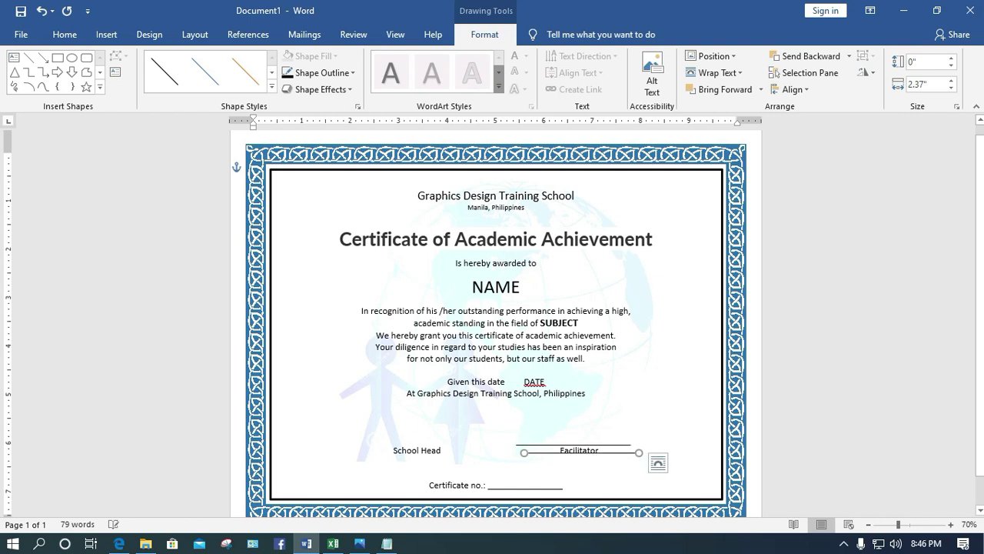
pyautogui.moveTo(581, 452); pyautogui.dragTo(406, 445)
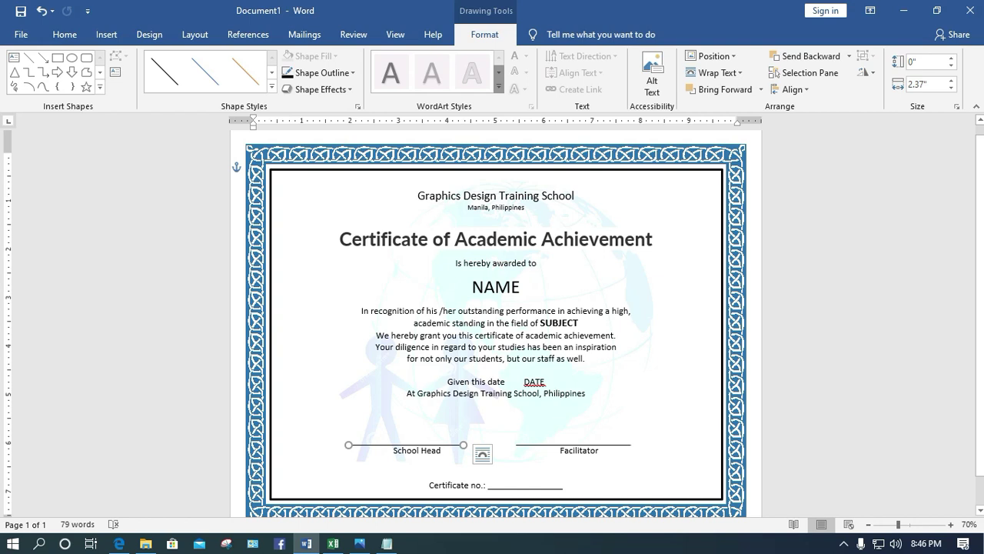
pyautogui.keyDown('shift'); pyautogui.click(573, 444); pyautogui.keyUp('shift')
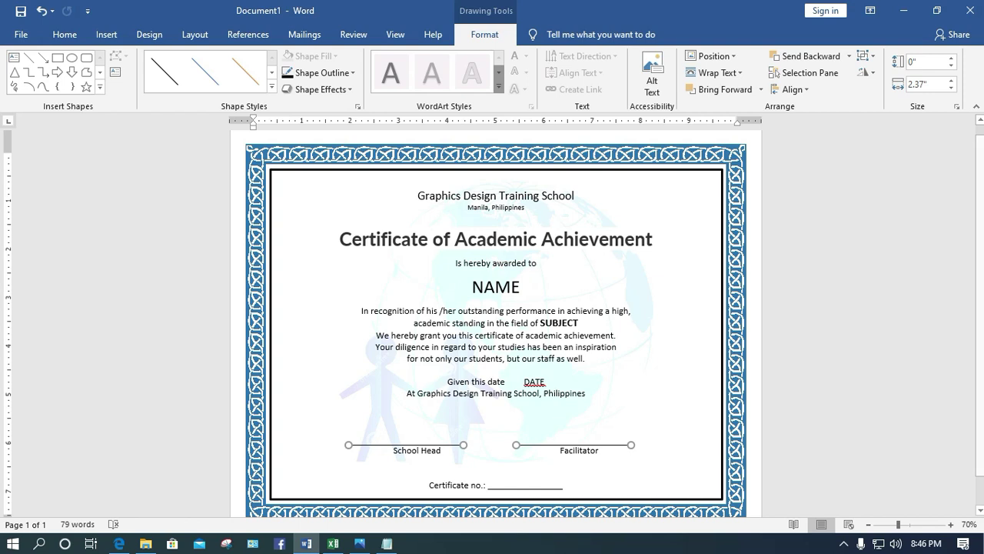
# Apply Align Top to the School Head and Facilitator signature lines
pyautogui.click(792, 89)
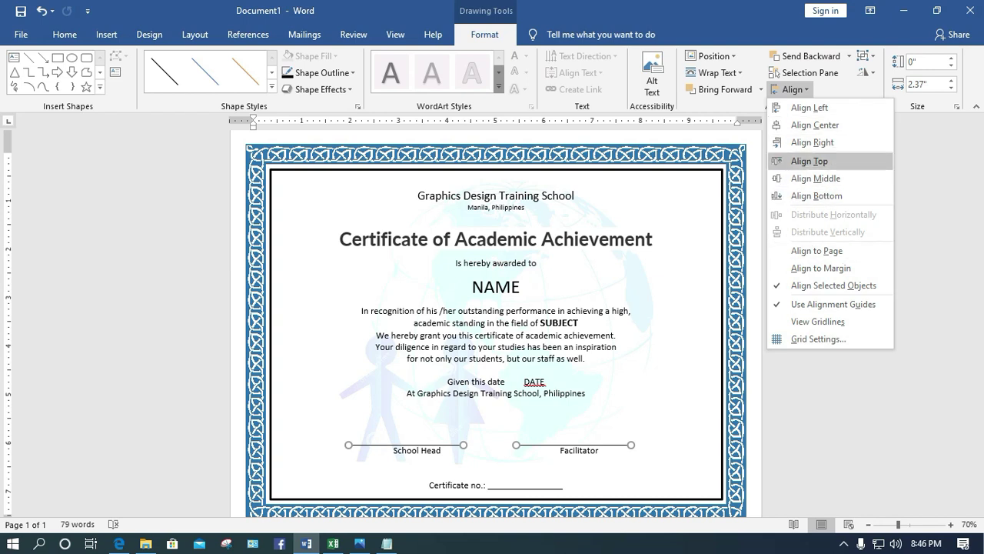
pyautogui.click(809, 161)
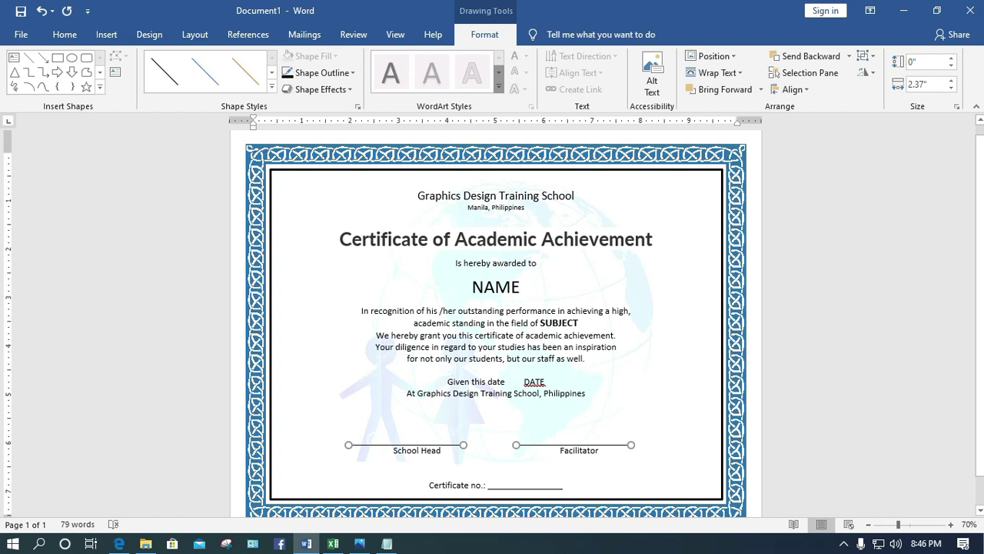
# Select the certificate's large inner border rectangle, then switch to the STUDENT LIST workbook in Excel
pyautogui.press('Tab')
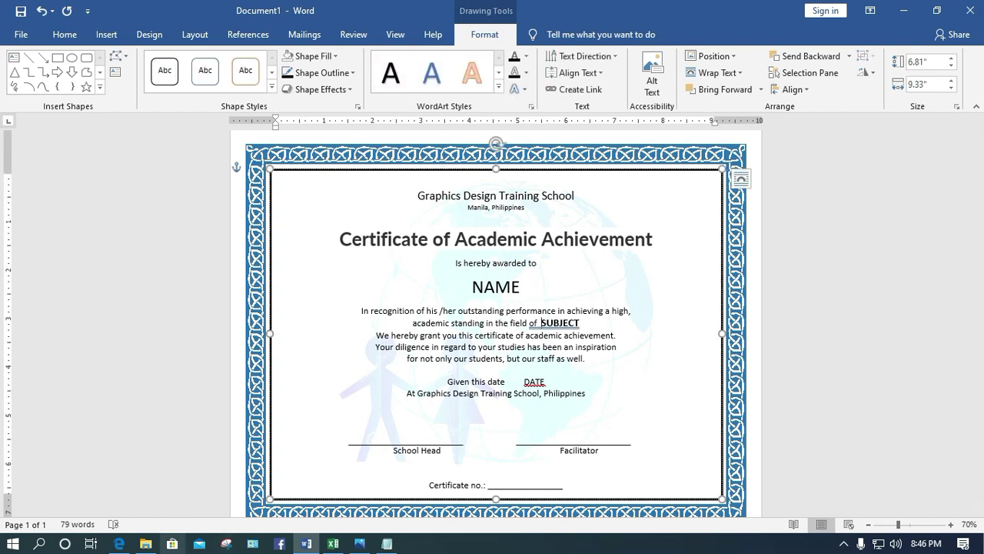
pyautogui.click(333, 543)
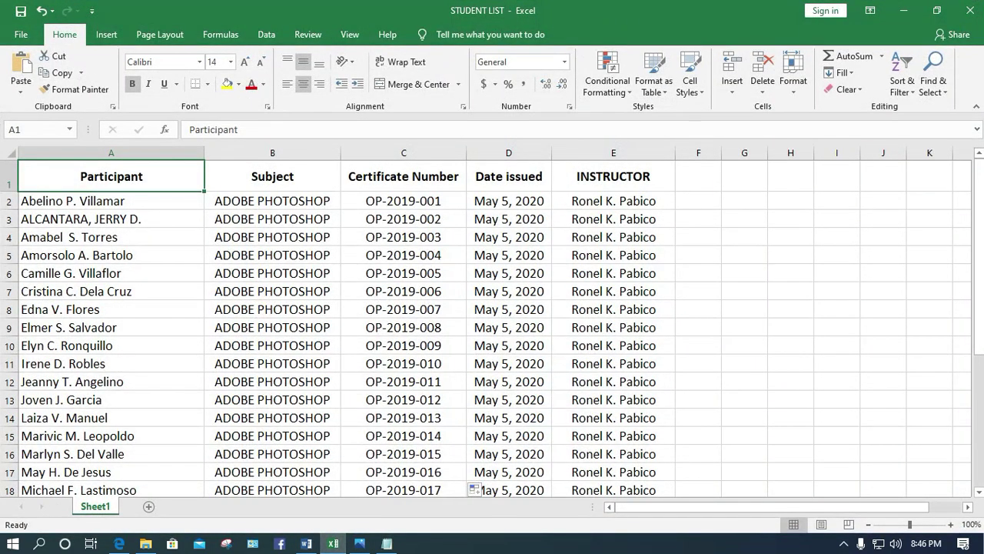
# Return to the Word certificate document and show the Insert commands
pyautogui.hotkey('alt', 'Tab')
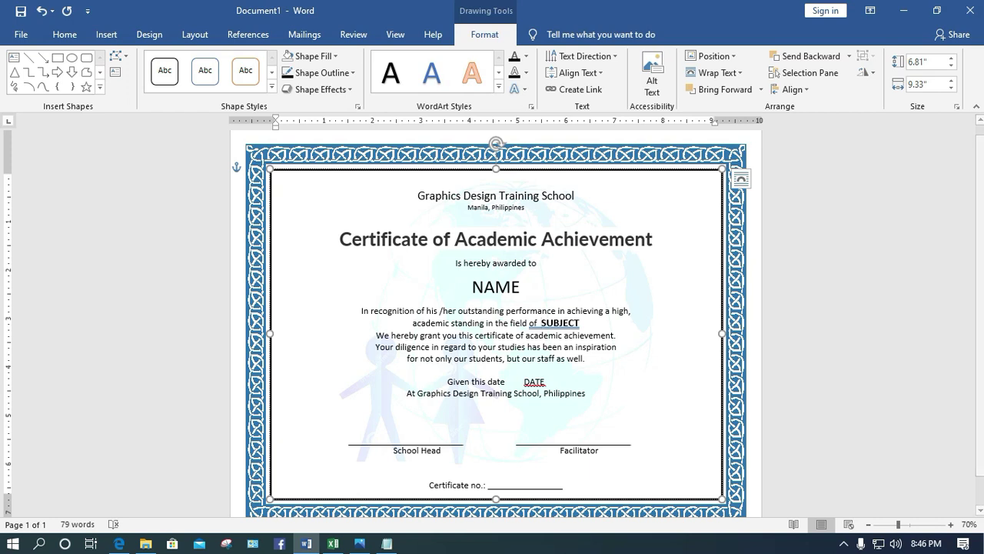
pyautogui.click(106, 35)
# Insert the couple-world-logo picture from the Downloads folder into the certificate
pyautogui.click(154, 57)
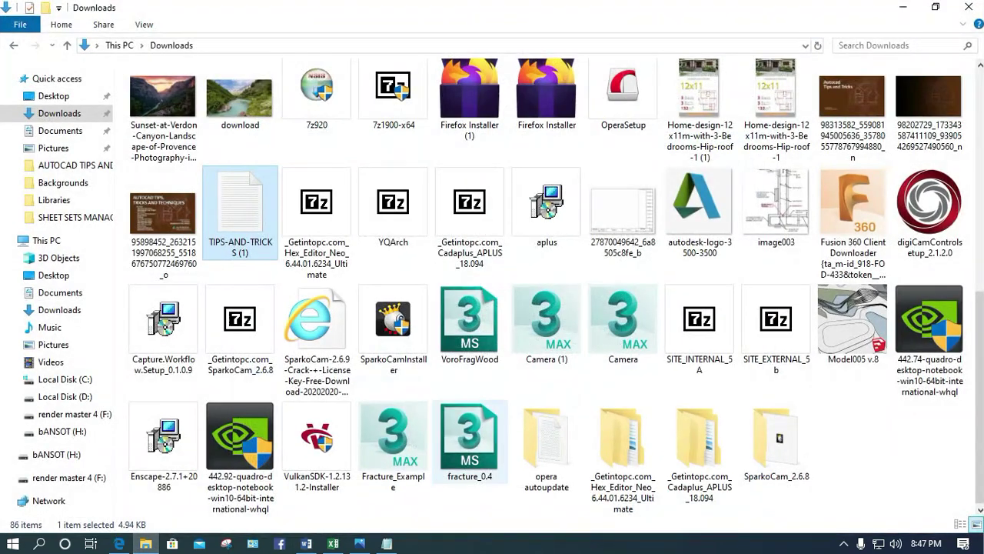
pyautogui.scroll(5, 699, 227)
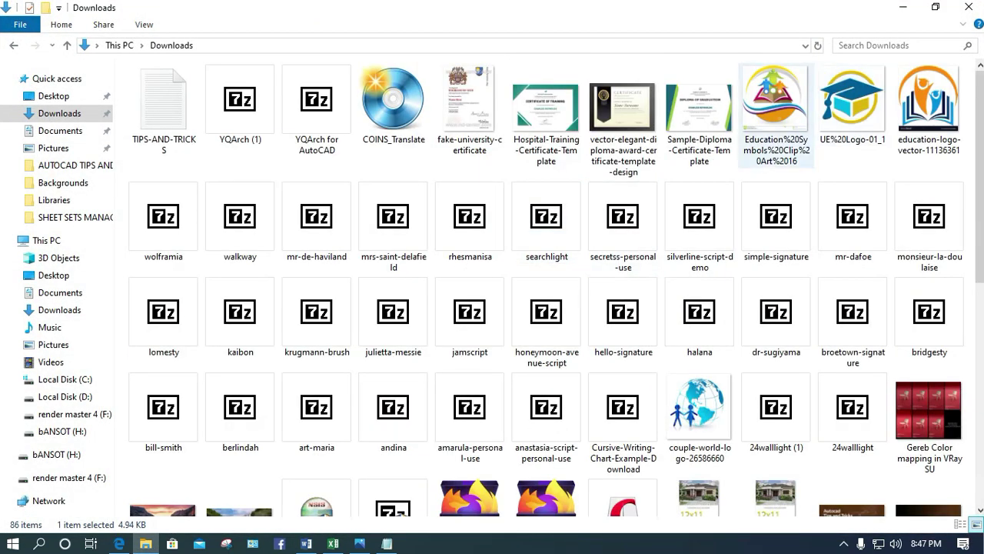
pyautogui.click(699, 407)
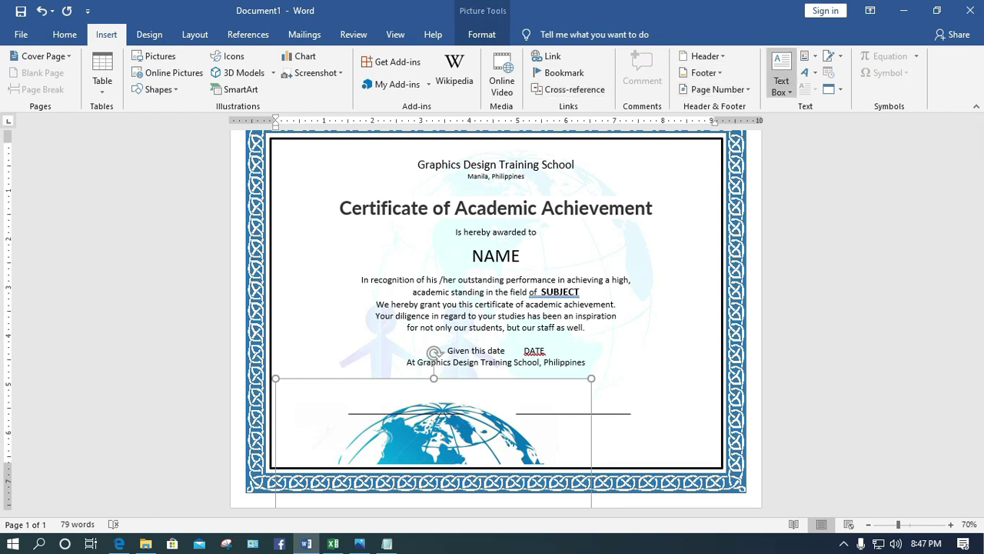
# Check the picture's Align options and shrink the globe picture to 5.5" by 5.37"
pyautogui.click(482, 34)
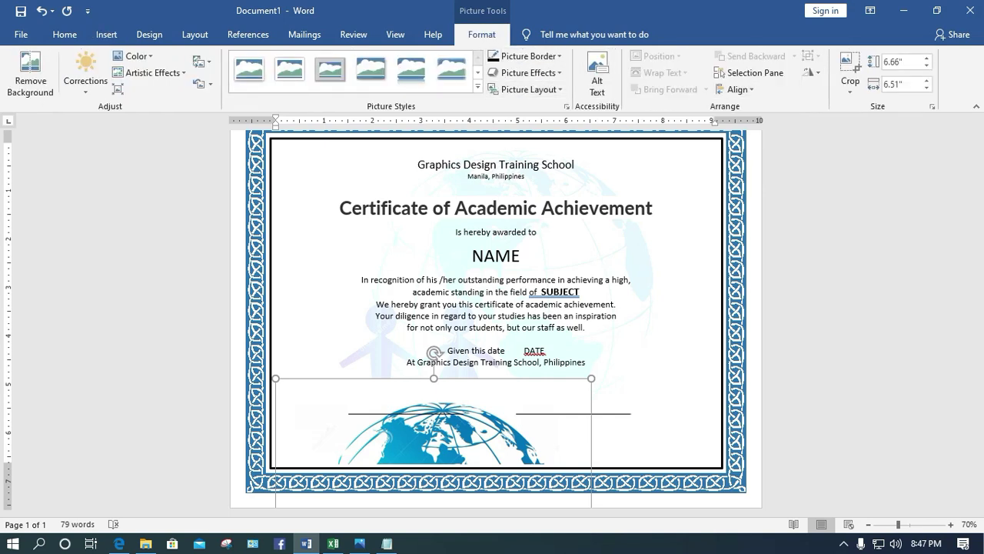
pyautogui.click(734, 89)
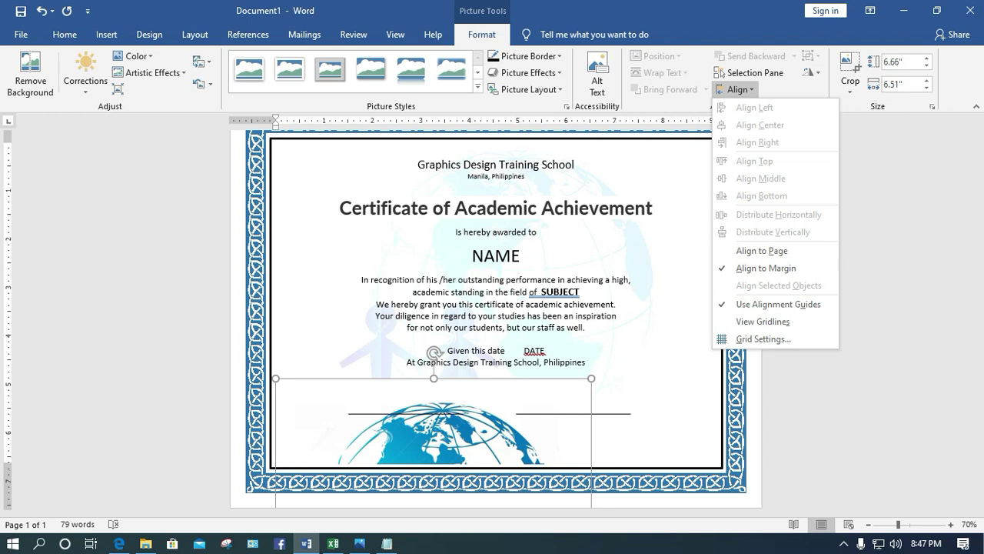
pyautogui.press('Escape')
pyautogui.moveTo(591, 378); pyautogui.dragTo(536, 378)
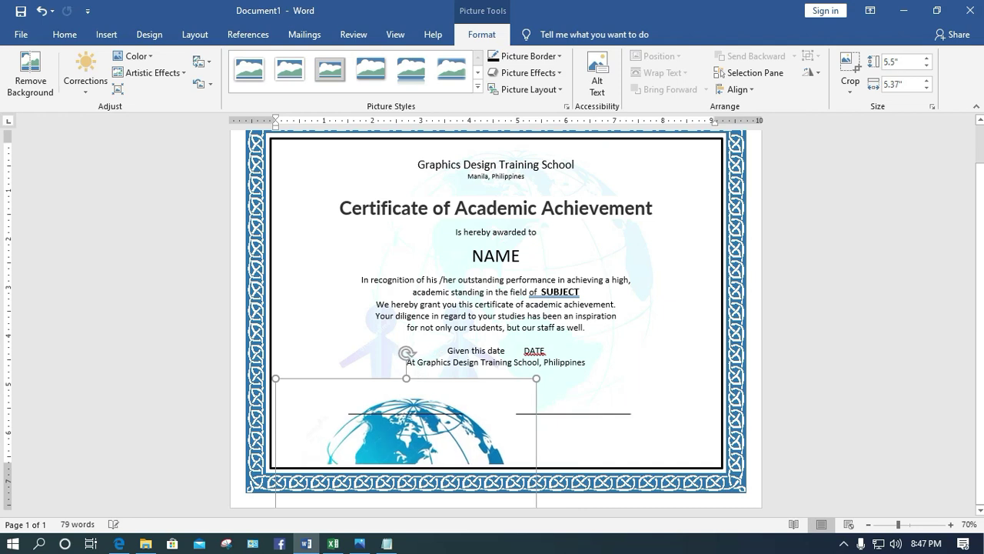
# Delete the inline globe picture so the signature lines are clear again
pyautogui.rightClick(377, 435)
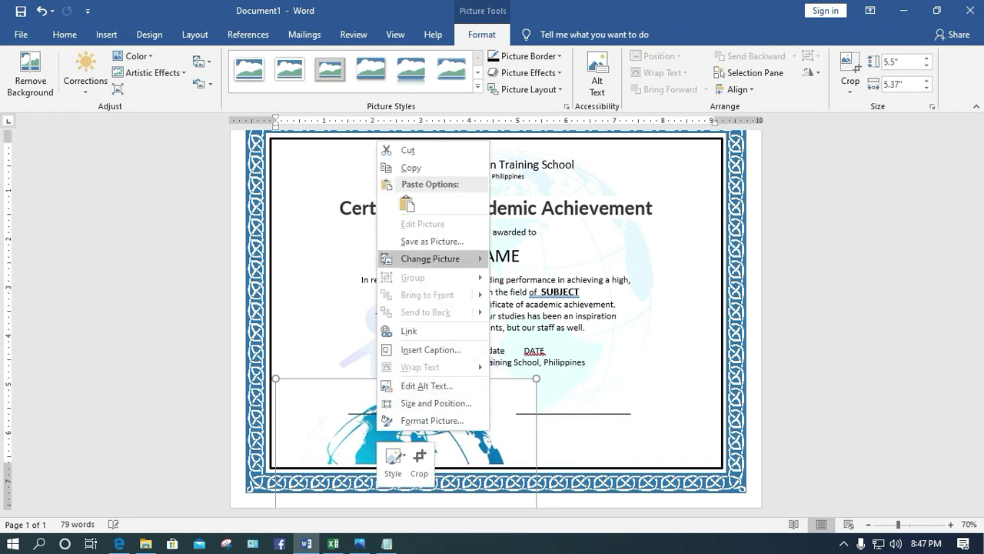
pyautogui.moveTo(442, 259)
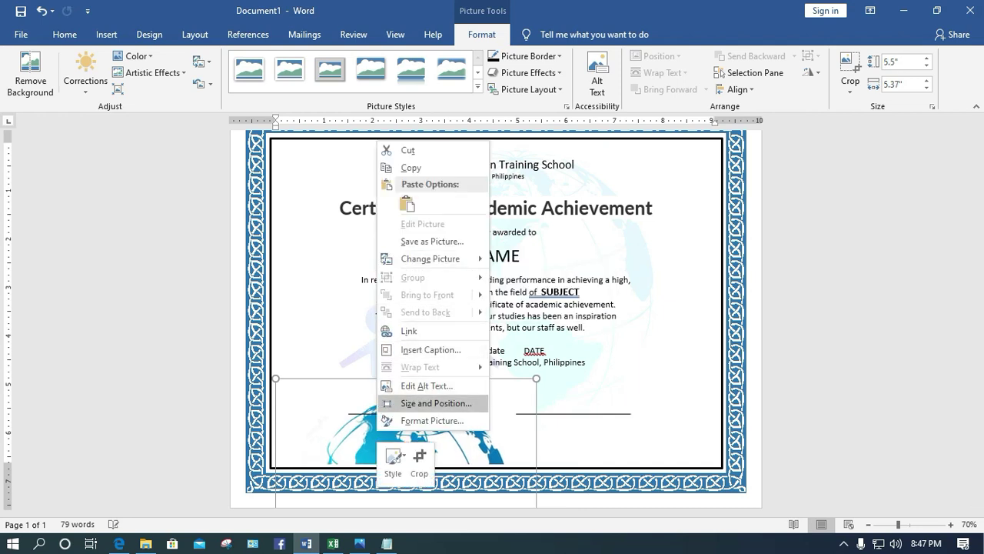
pyautogui.press('Escape')
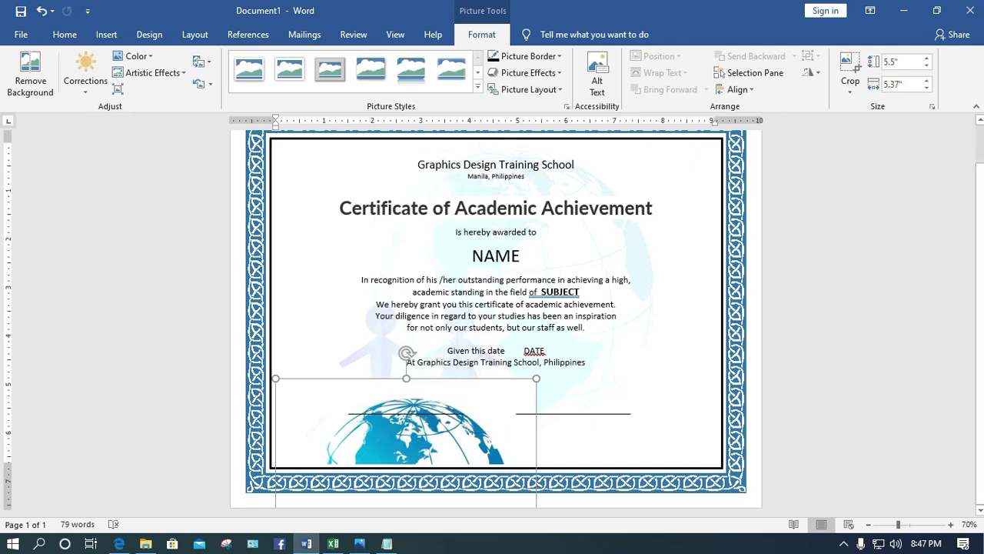
pyautogui.press('Delete')
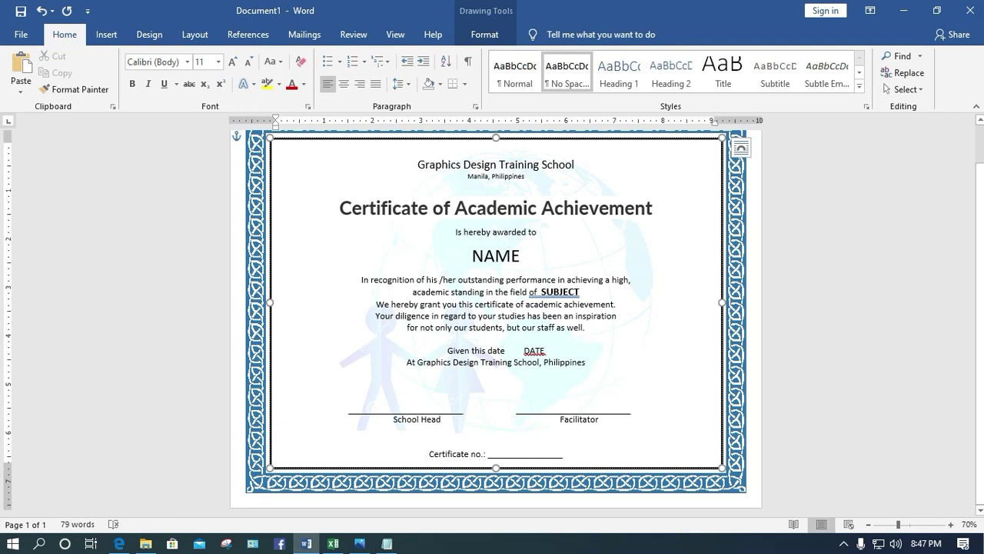
# Draw a text box, paste the globe picture into it, and move it onto the certificate body
pyautogui.click(106, 33)
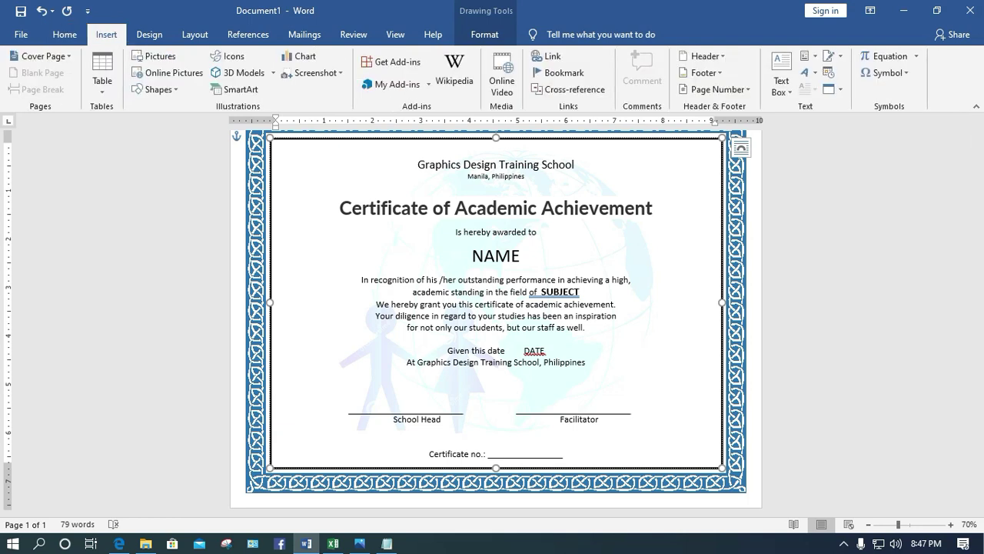
pyautogui.click(781, 86)
pyautogui.click(817, 125)
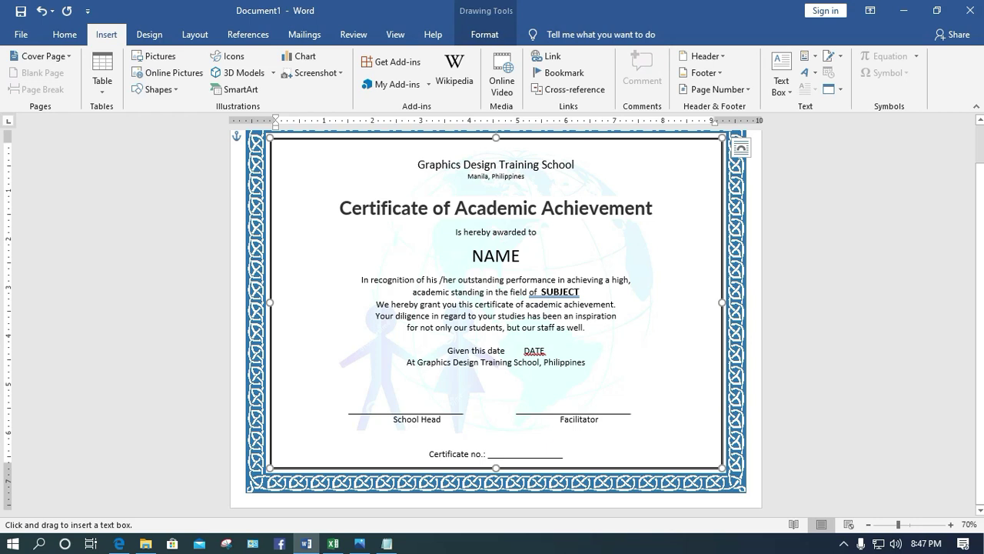
pyautogui.moveTo(655, 262); pyautogui.dragTo(758, 363)
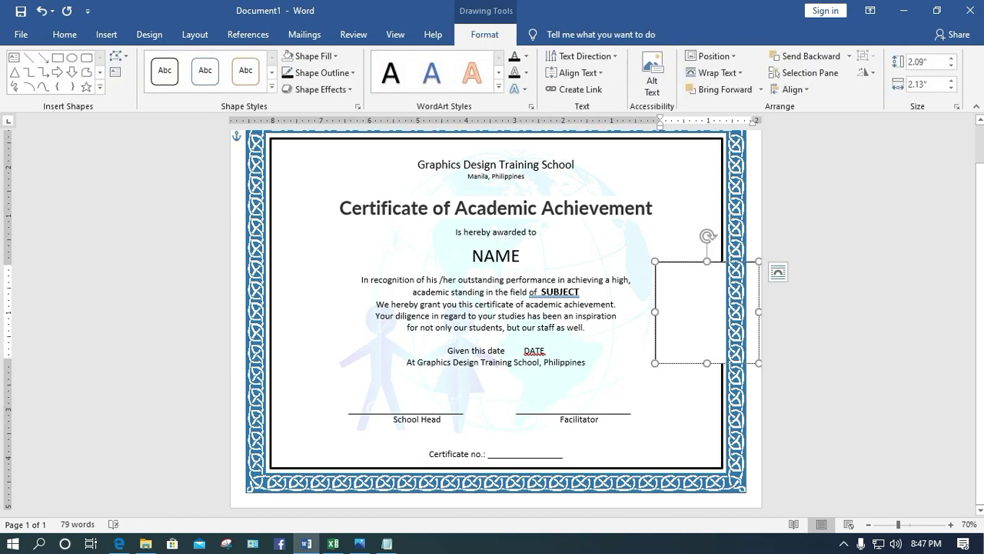
pyautogui.hotkey('ctrl', 'v')
pyautogui.moveTo(754, 357); pyautogui.dragTo(666, 429)
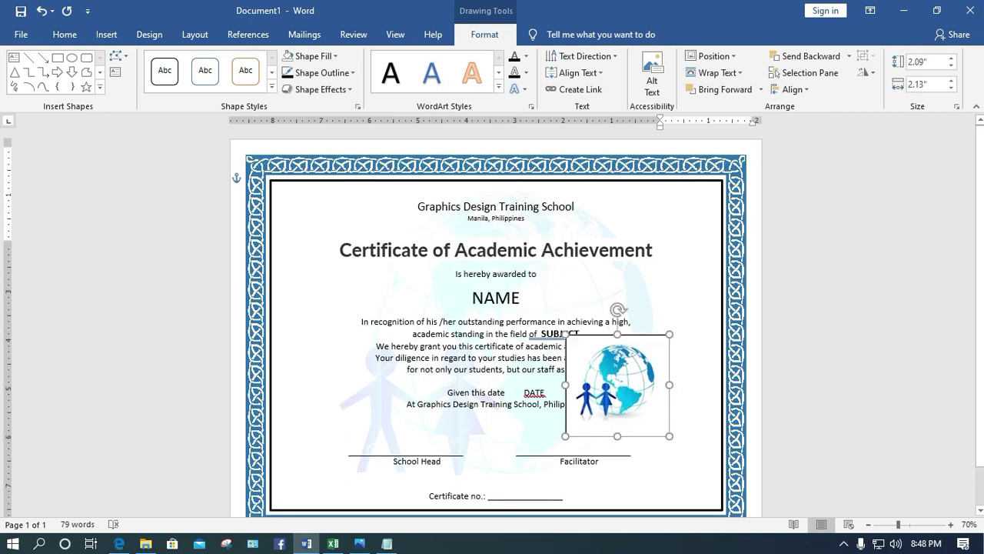
# Move the globe box to the lower-right corner beside Facilitator and give it no outline
pyautogui.moveTo(661, 369); pyautogui.dragTo(712, 436)
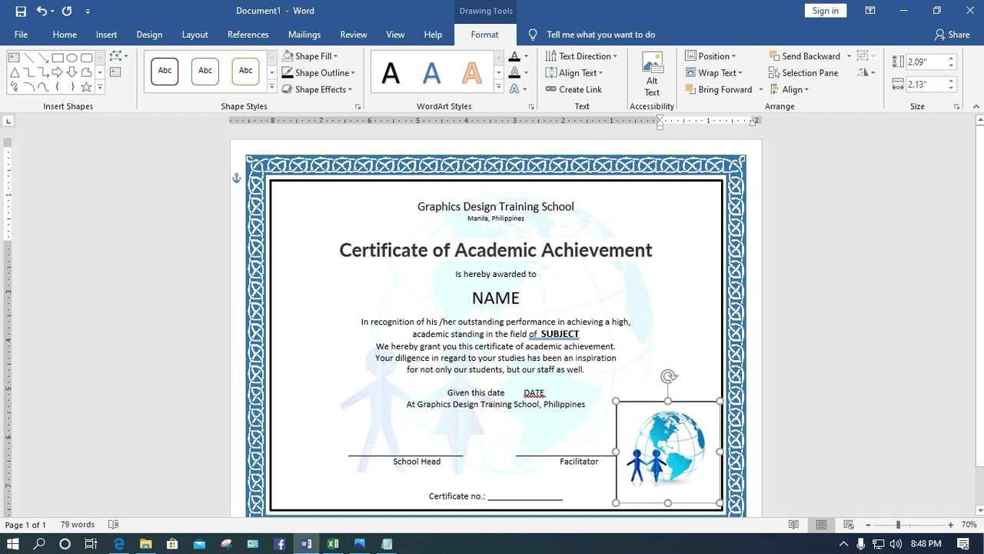
pyautogui.scroll(-1, 492, 323)
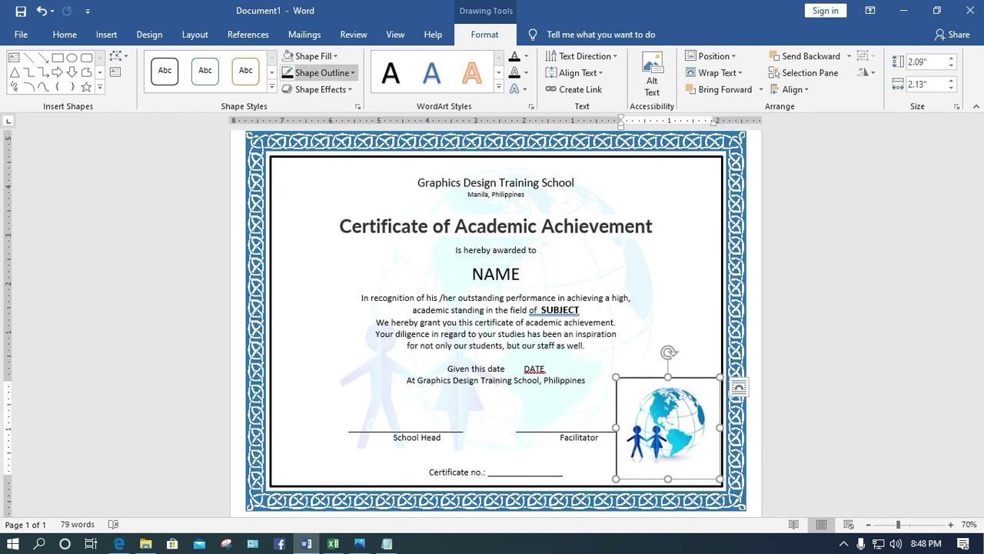
pyautogui.click(320, 72)
pyautogui.click(325, 200)
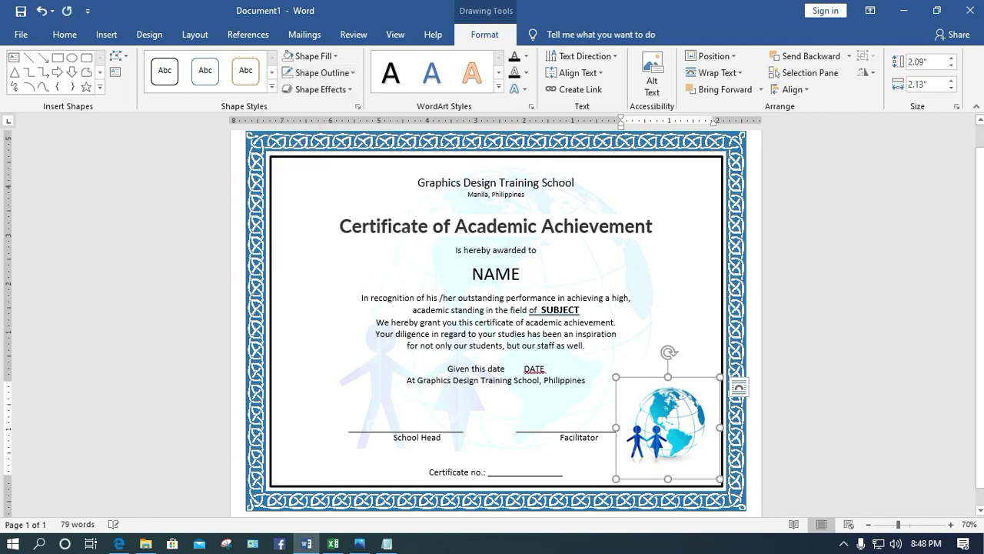
# Reselect the globe picture to check its Picture Format options, then deselect to review
pyautogui.click(615, 322)
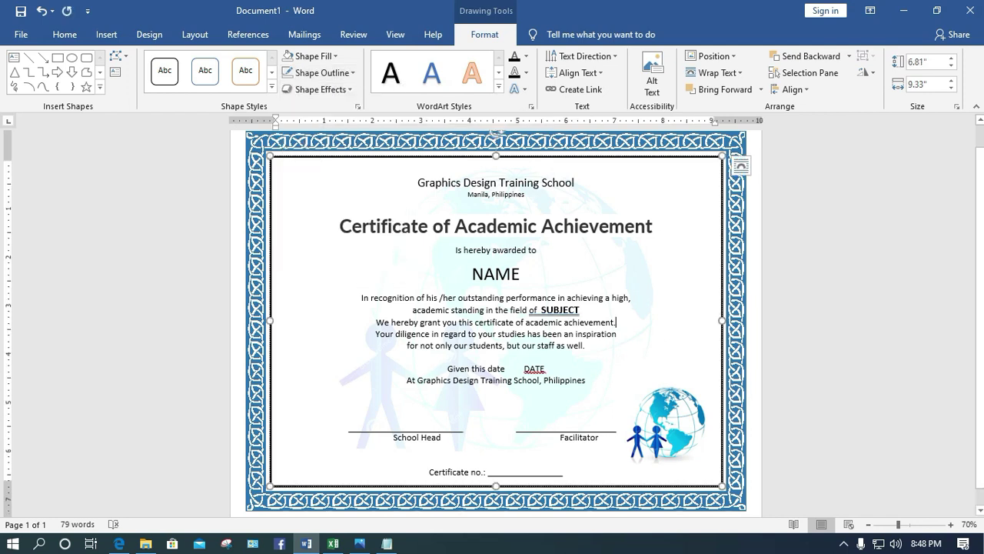
pyautogui.click(667, 422)
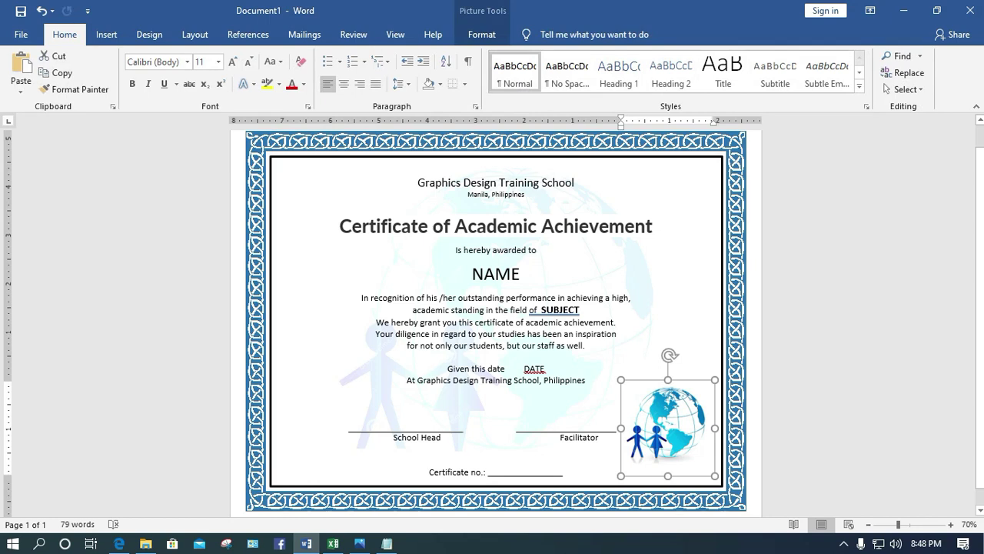
pyautogui.click(714, 472)
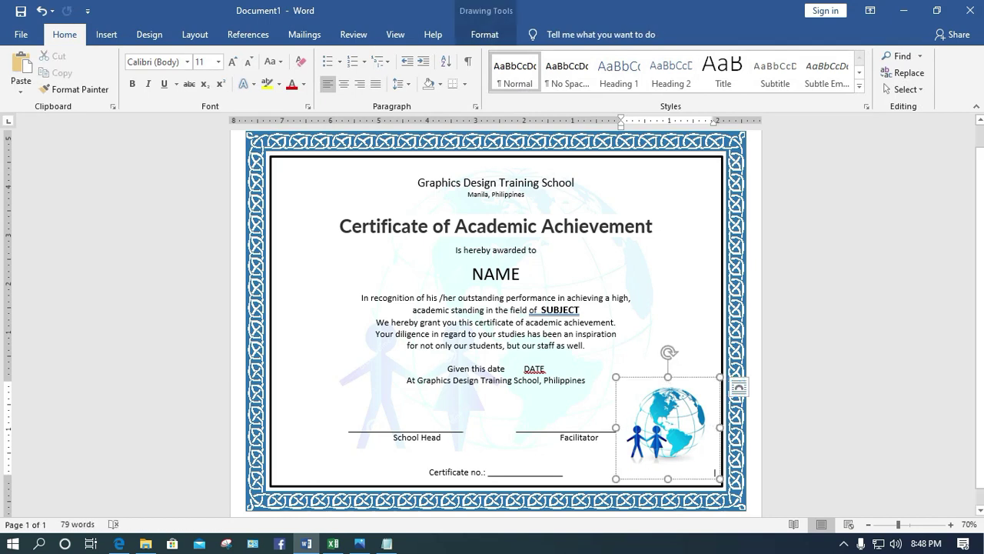
pyautogui.click(667, 427)
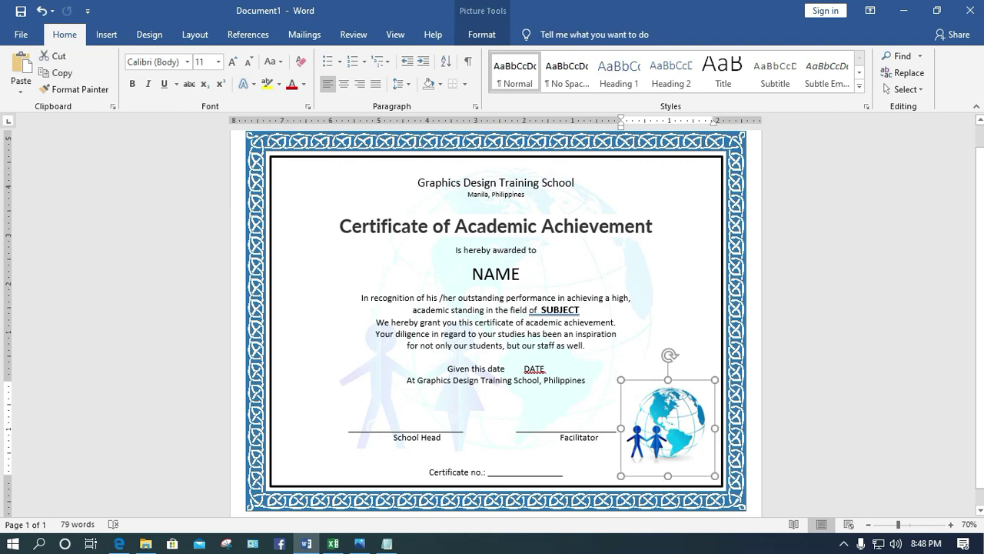
pyautogui.click(481, 34)
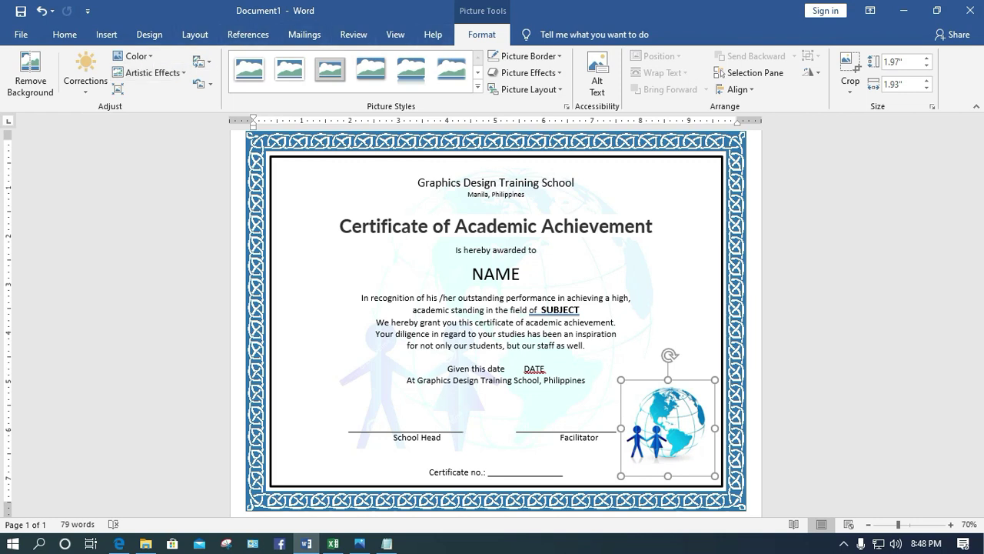
pyautogui.click(492, 408)
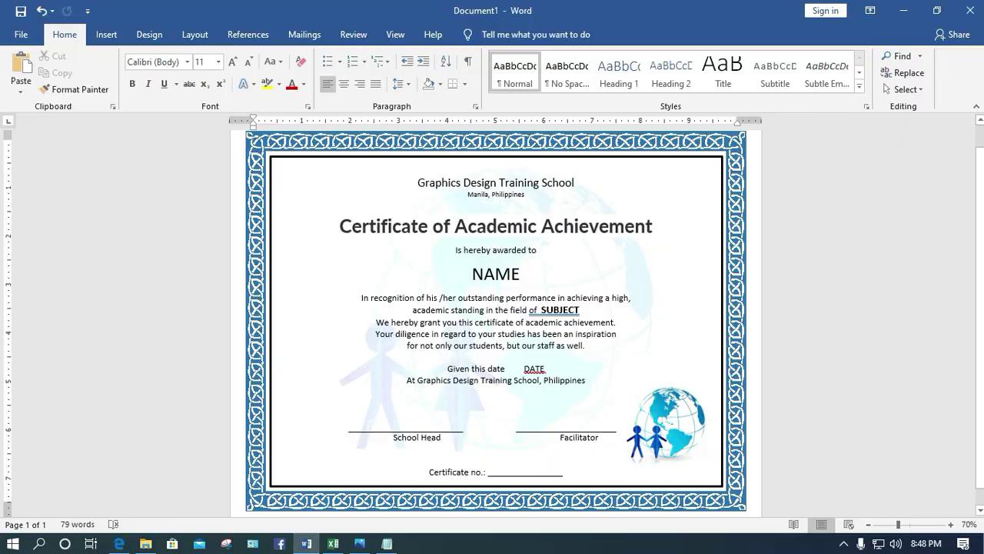
# Save the certificate to the Desktop as CERTIFICATE in Word 97-2003 format, continuing past compatibility
pyautogui.hotkey('ctrl', 's')
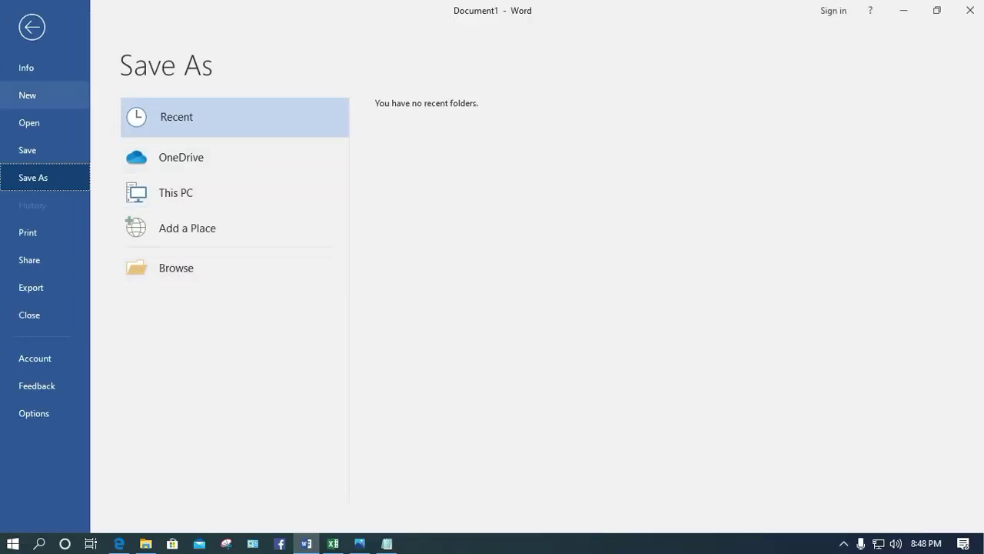
pyautogui.click(176, 268)
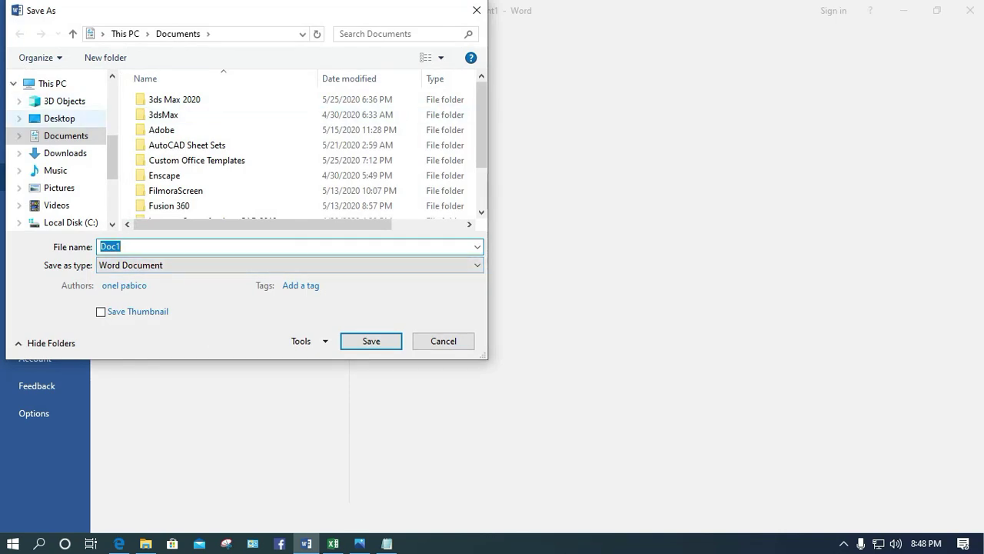
pyautogui.click(65, 153)
pyautogui.click(60, 119)
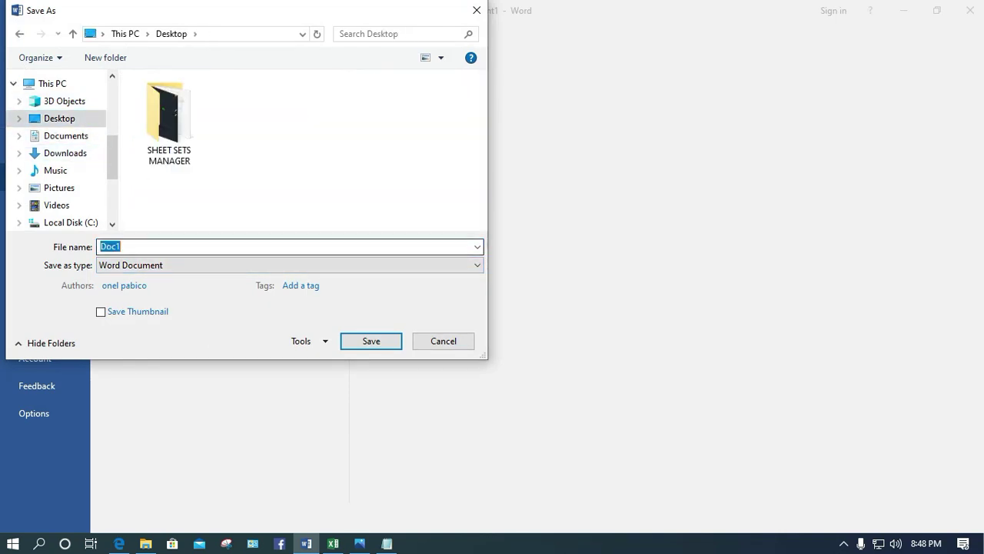
pyautogui.write('CERTIFICATE')
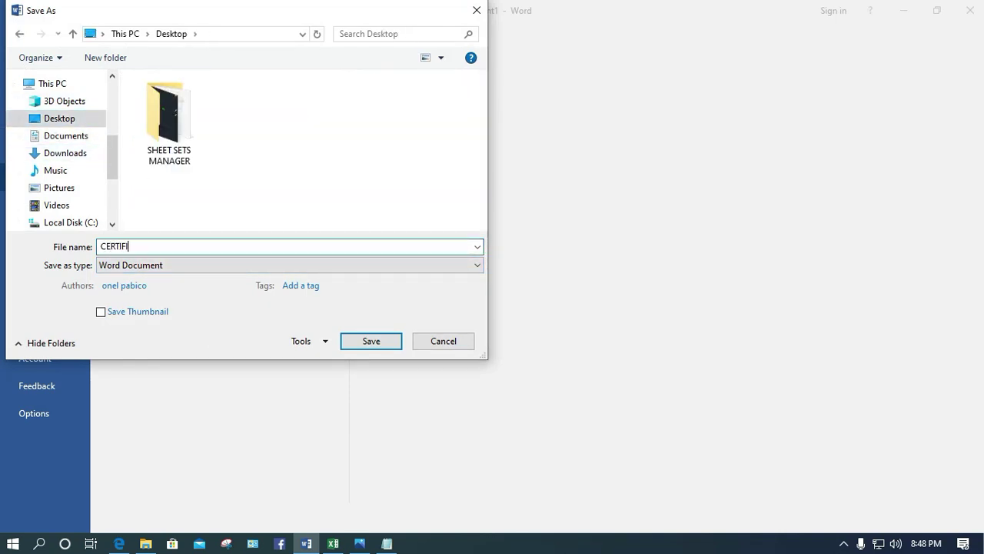
pyautogui.click(288, 265)
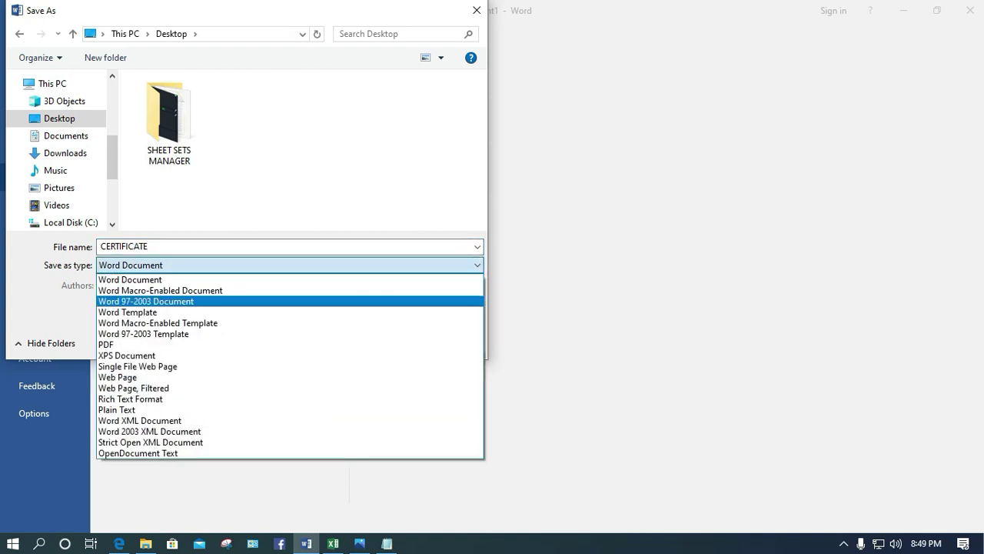
pyautogui.press('Return')
pyautogui.press('Return')
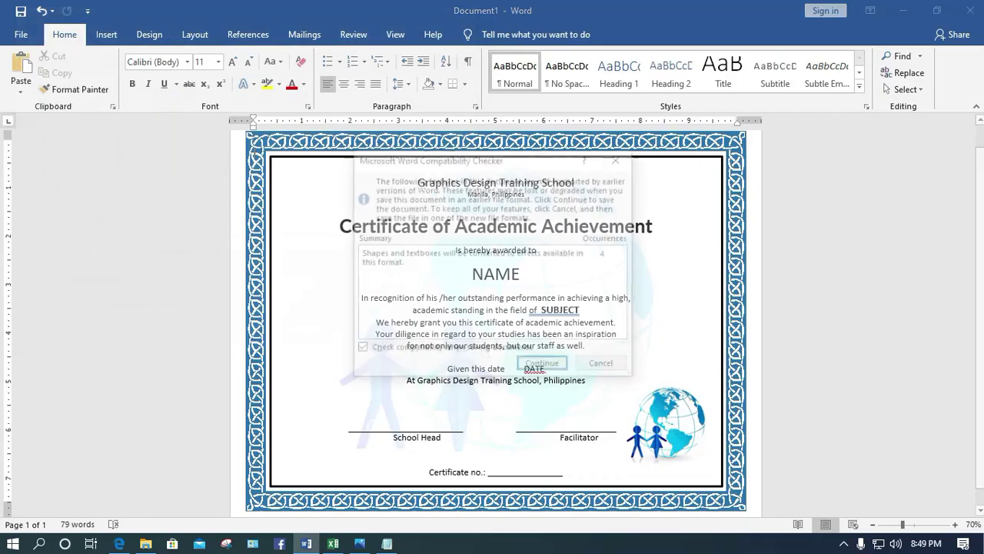
pyautogui.click(547, 365)
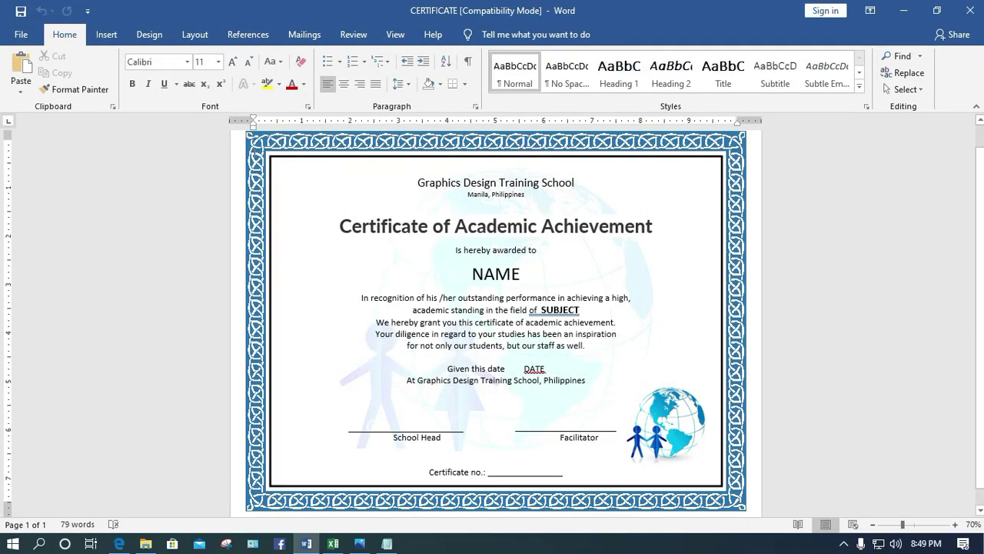
pyautogui.moveTo(666, 227); pyautogui.dragTo(339, 228)
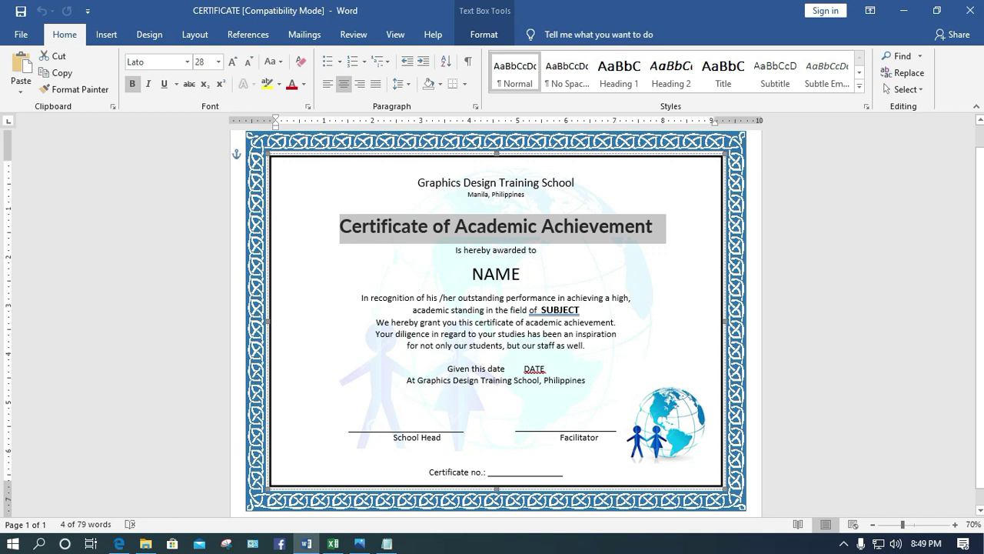
pyautogui.click(187, 61)
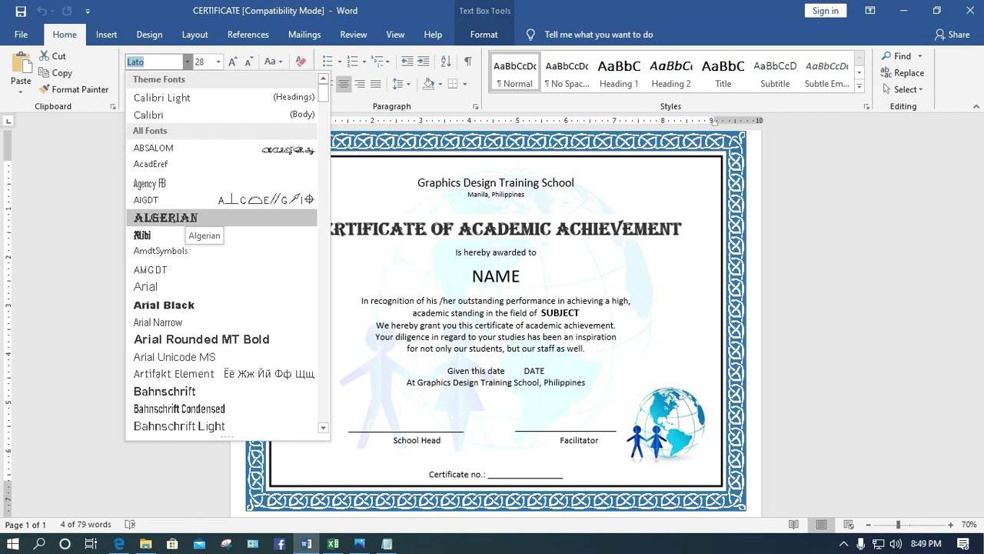
pyautogui.scroll(-4, 192, 323)
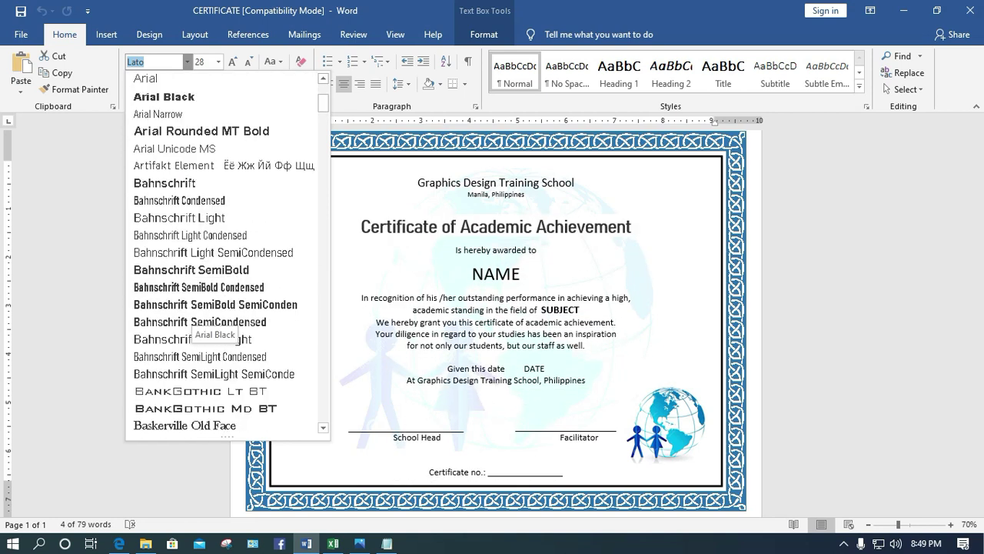
pyautogui.scroll(-6, 192, 322)
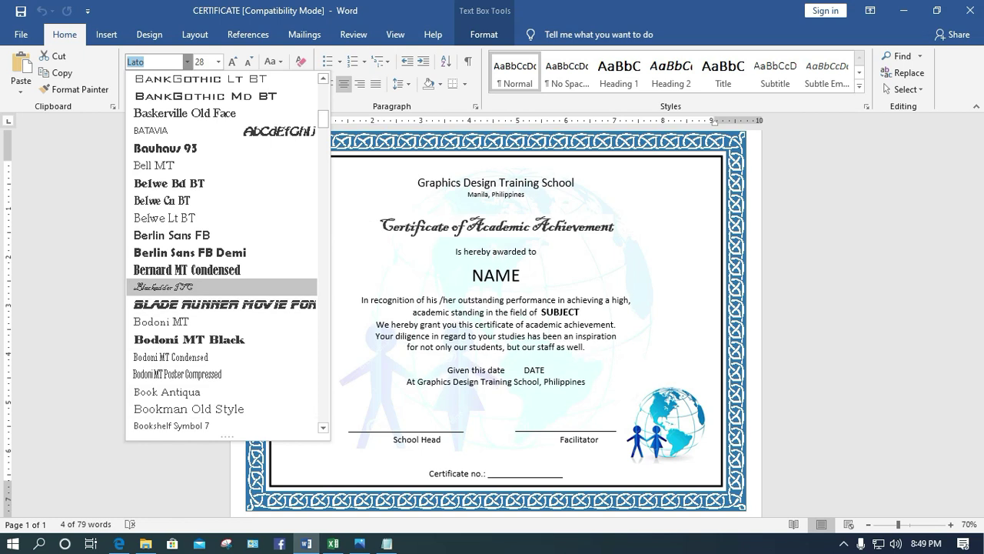
pyautogui.press('Escape')
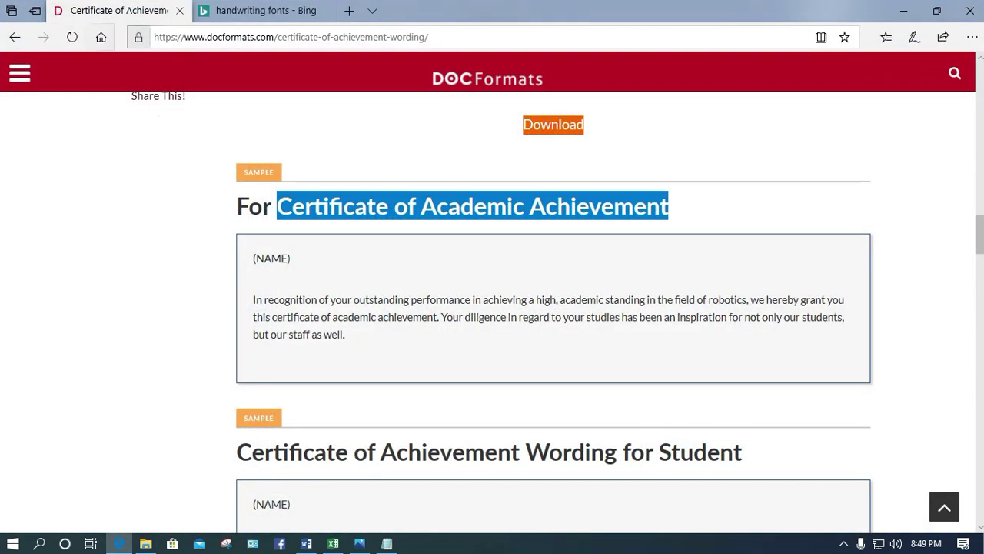
# Browse Bing's image results for handwriting fonts
pyautogui.click(258, 10)
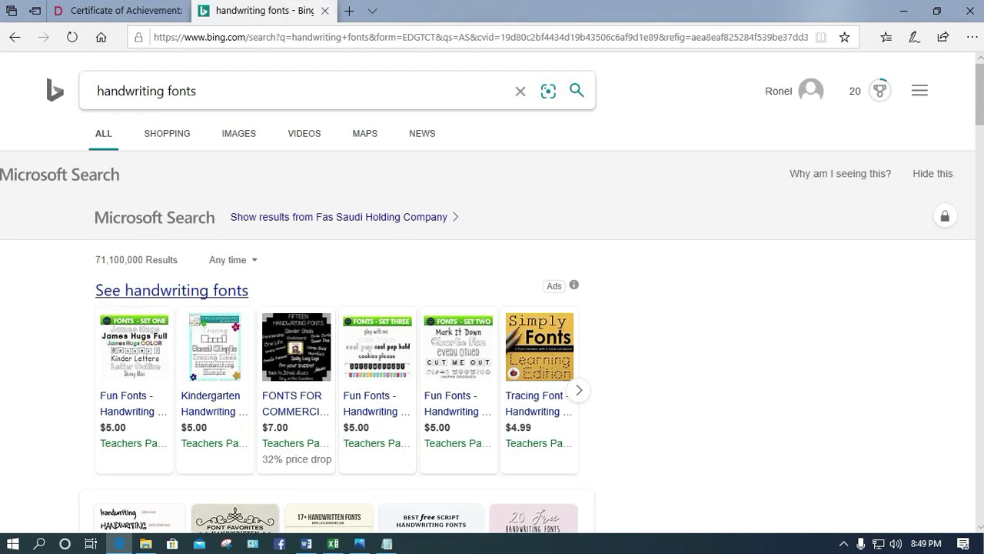
pyautogui.click(238, 133)
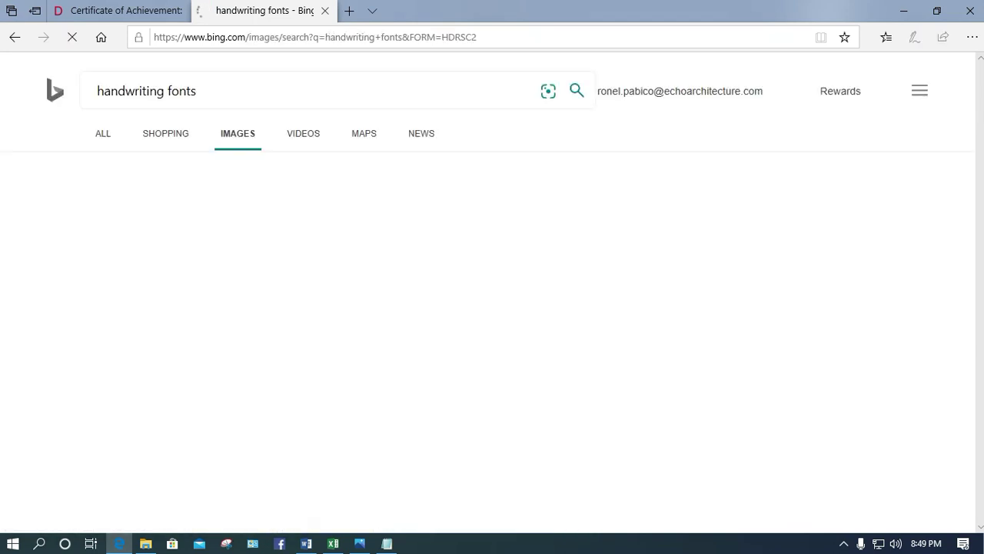
pyautogui.scroll(-3, 230, 330)
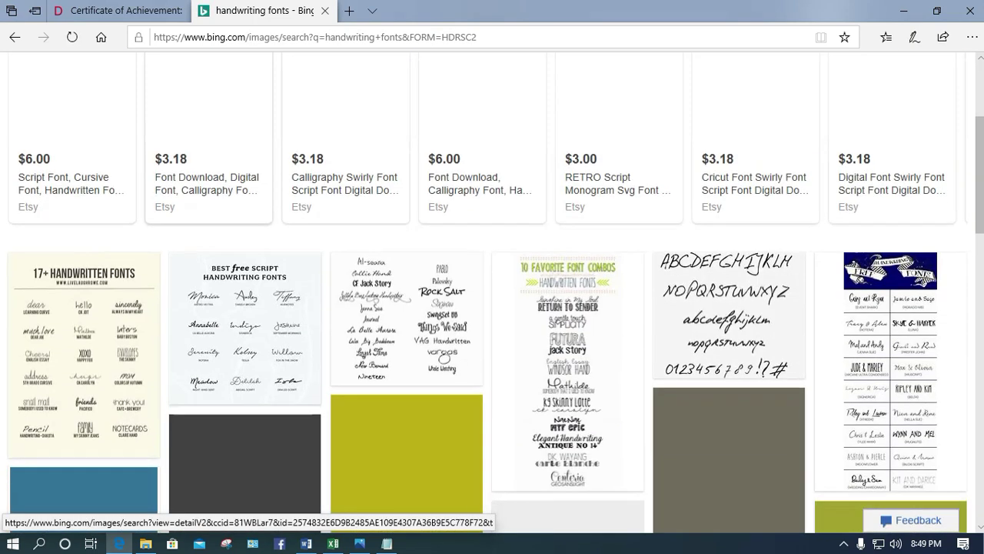
pyautogui.scroll(-5, 569, 346)
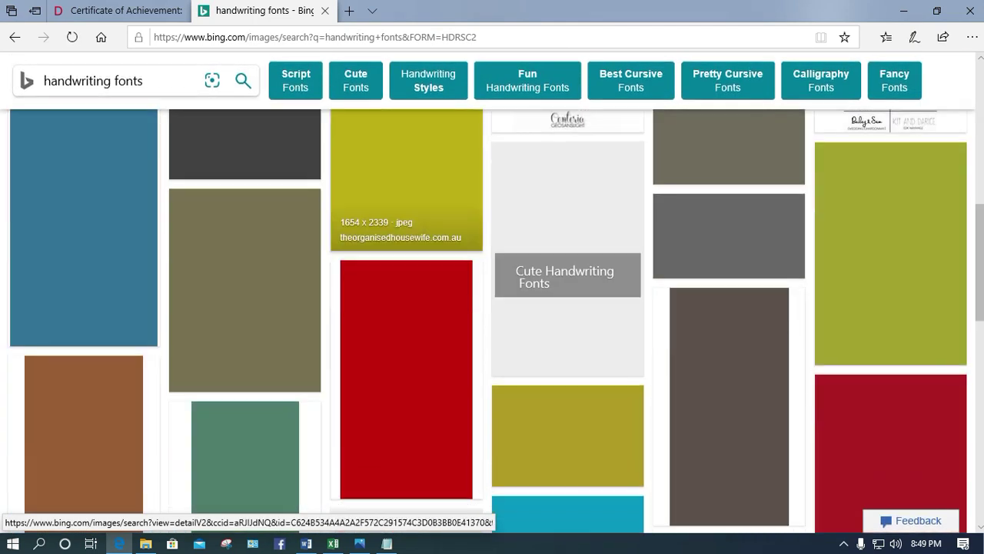
pyautogui.scroll(2, 568, 346)
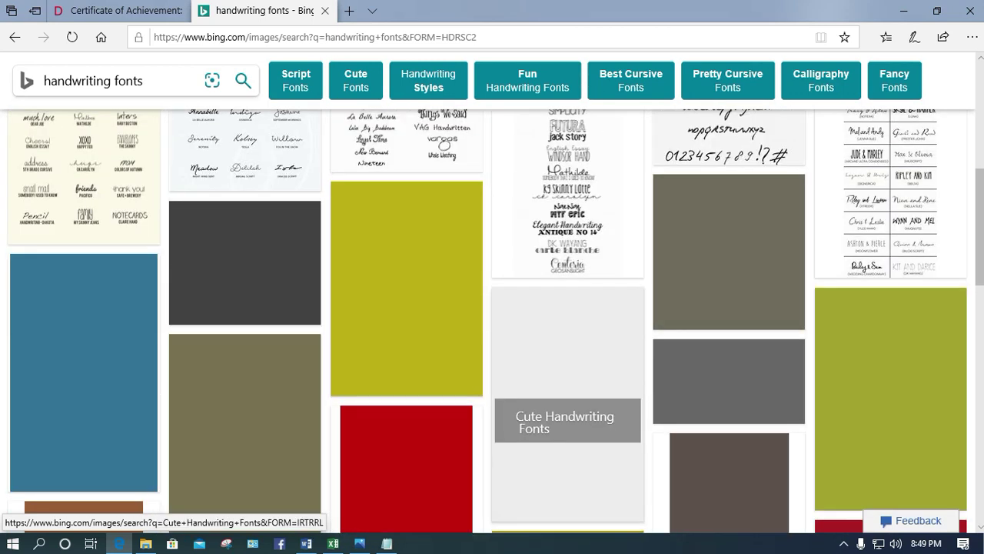
pyautogui.scroll(2, 569, 346)
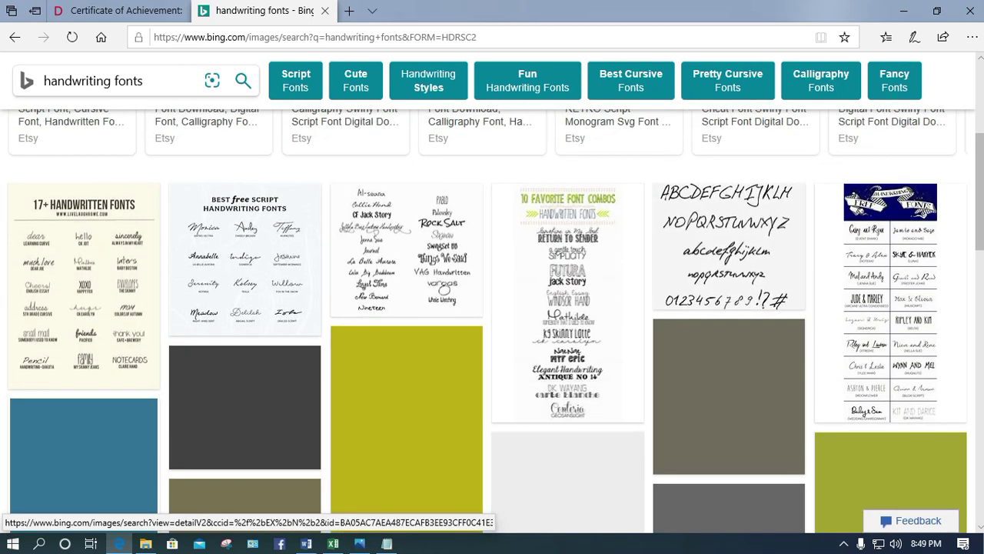
pyautogui.scroll(1, 406, 293)
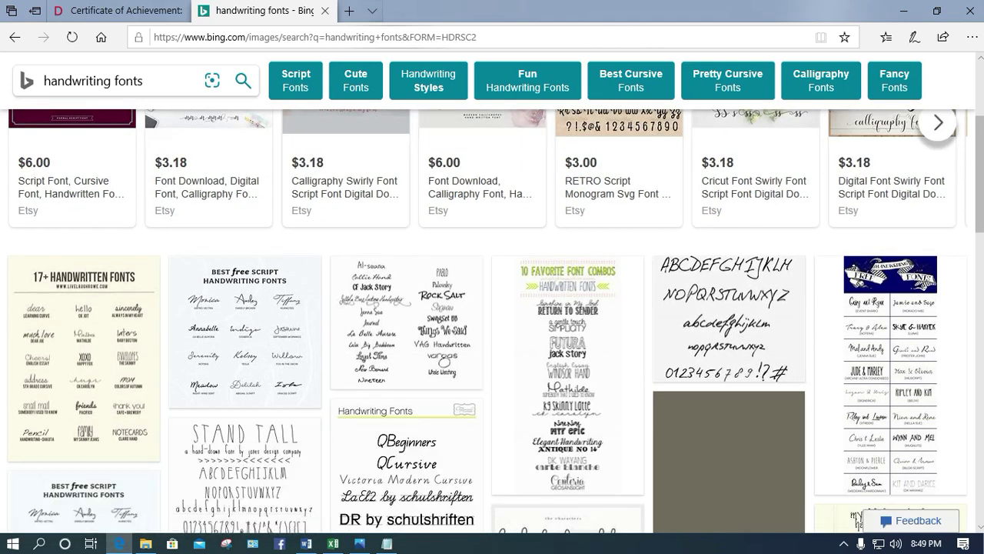
pyautogui.scroll(-1, 245, 330)
pyautogui.scroll(5, 245, 308)
# Go back to the web results and open the FontSpace handwriting fonts result in a new tab
pyautogui.click(103, 133)
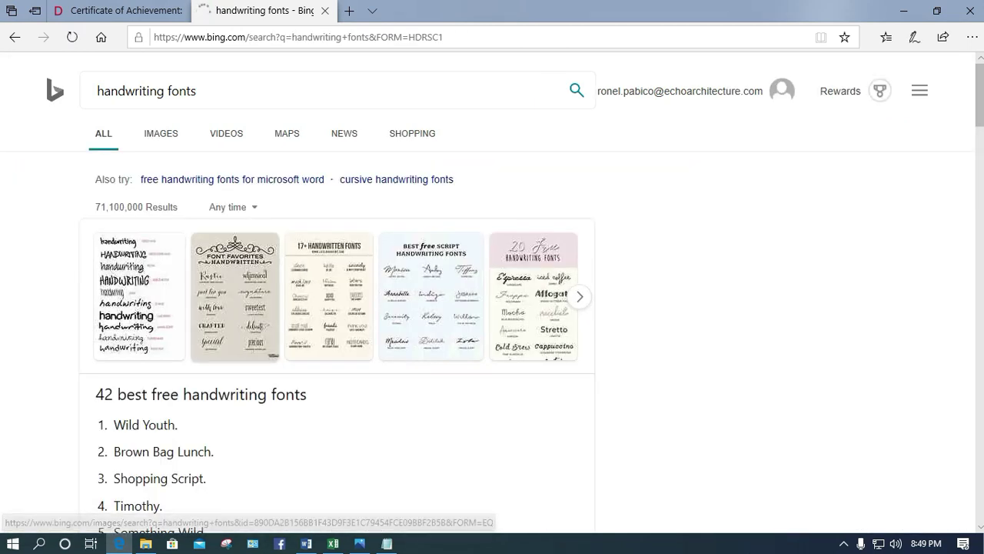
pyautogui.scroll(-5, 492, 292)
pyautogui.scroll(-5, 261, 254)
pyautogui.scroll(-3, 261, 254)
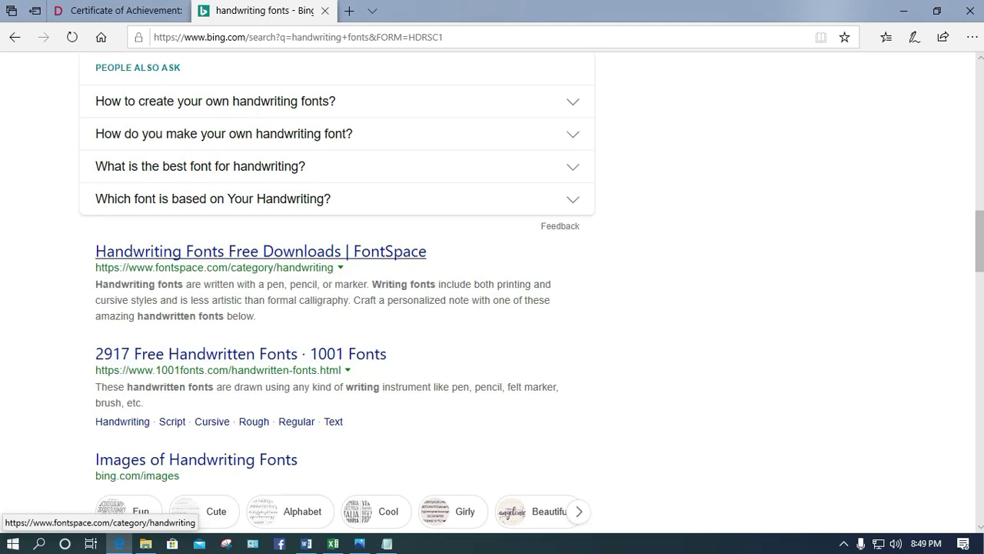
pyautogui.rightClick(299, 249)
pyautogui.click(330, 256)
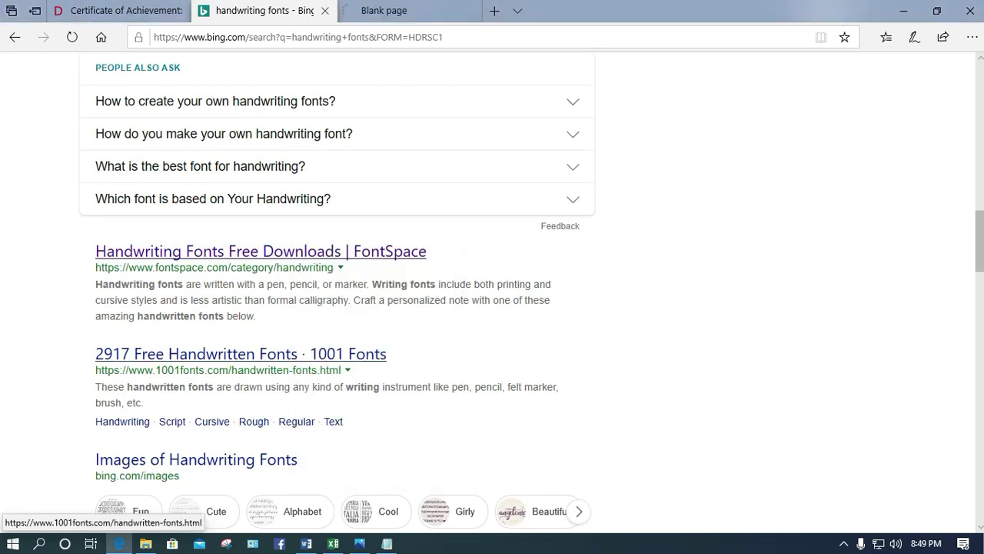
# Scroll the FontSpace handwriting fonts list, then minimize Edge and show Downloads in File Explorer
pyautogui.scroll(-3, 241, 353)
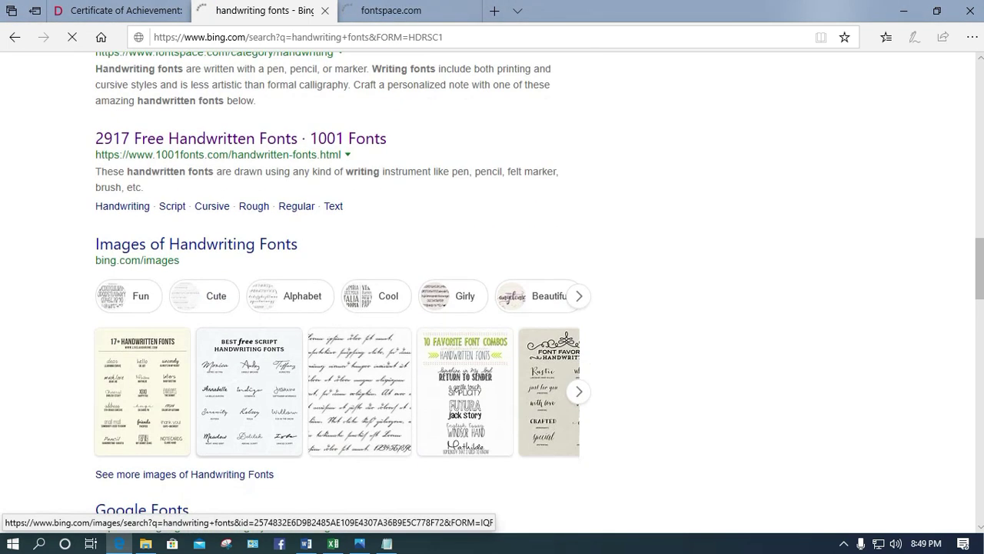
pyautogui.hotkey('ctrl', 'Tab')
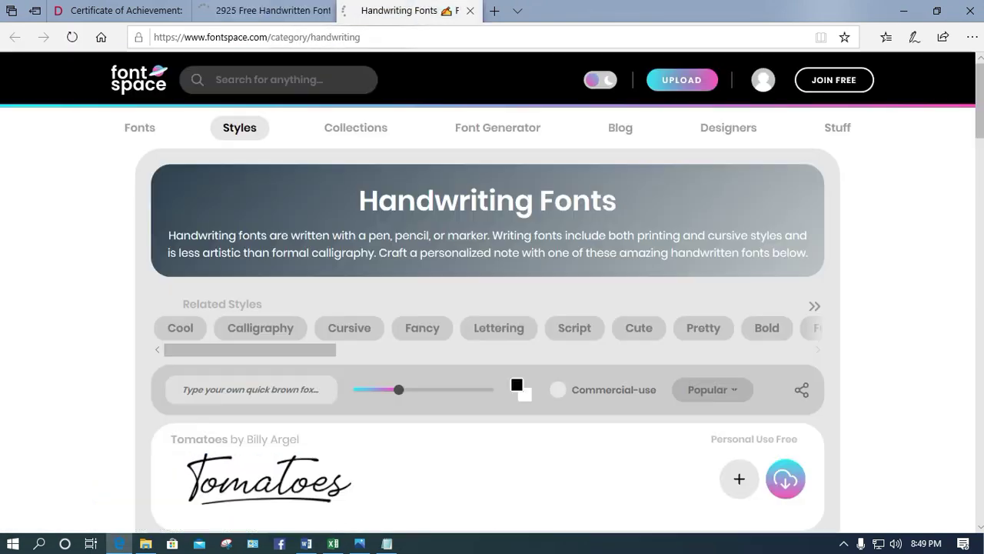
pyautogui.scroll(-5, 492, 323)
pyautogui.scroll(-4, 385, 299)
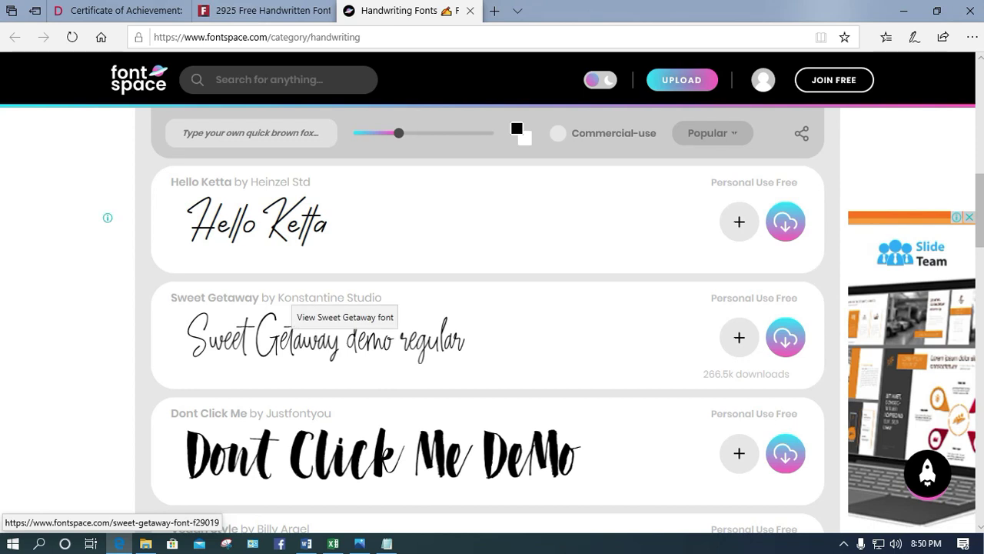
pyautogui.scroll(-8, 323, 338)
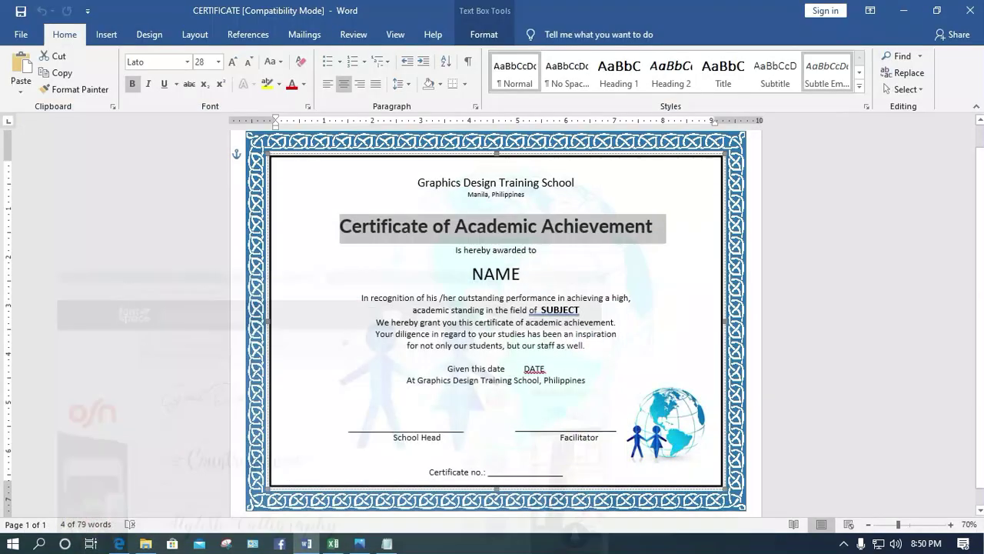
pyautogui.click(903, 11)
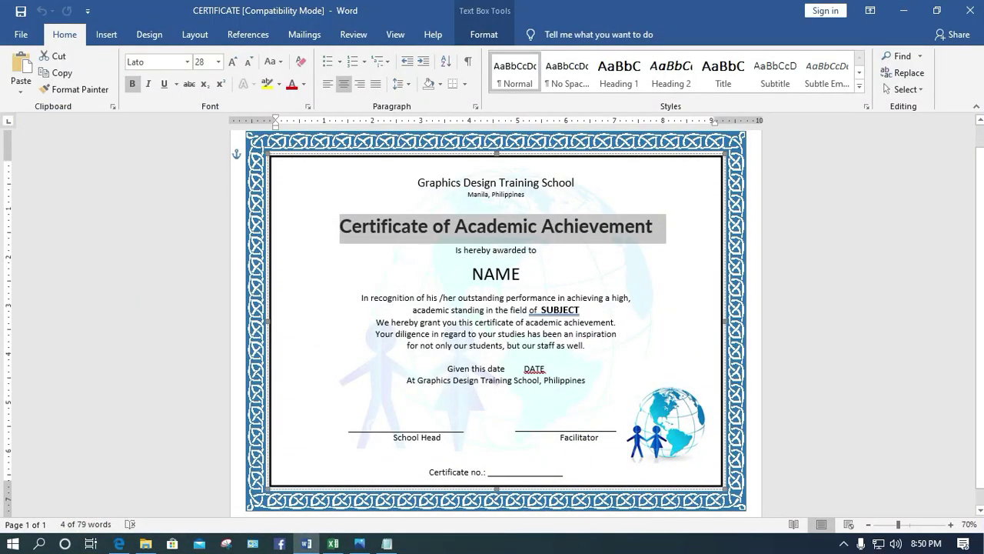
pyautogui.click(145, 543)
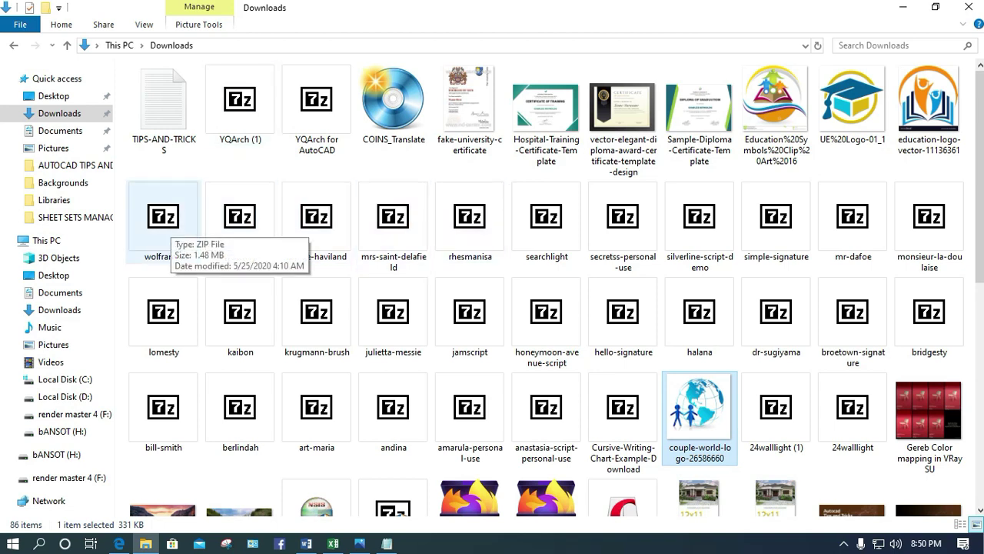
# Install the Wolframia font from the wolframia zip archive
pyautogui.doubleClick(163, 223)
pyautogui.click(338, 300)
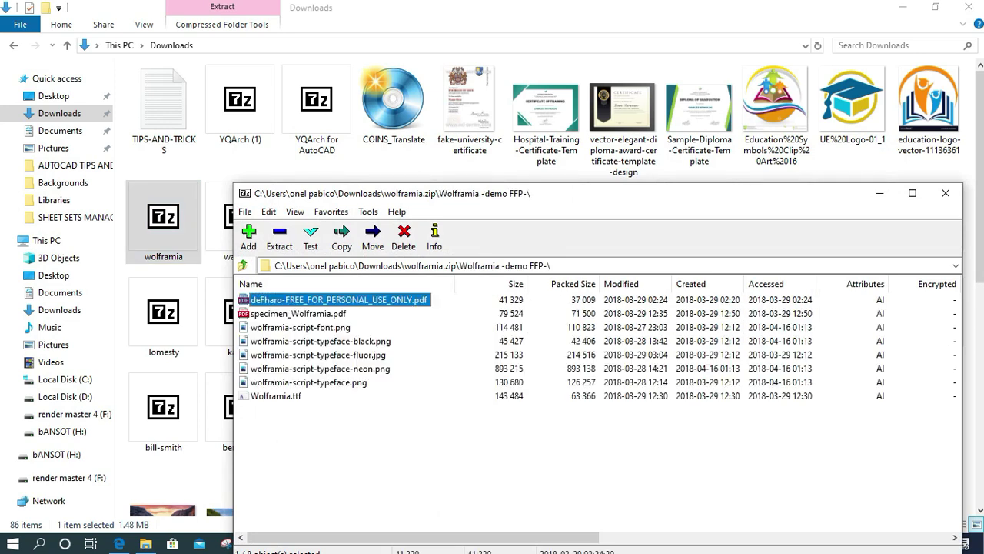
pyautogui.click(275, 395)
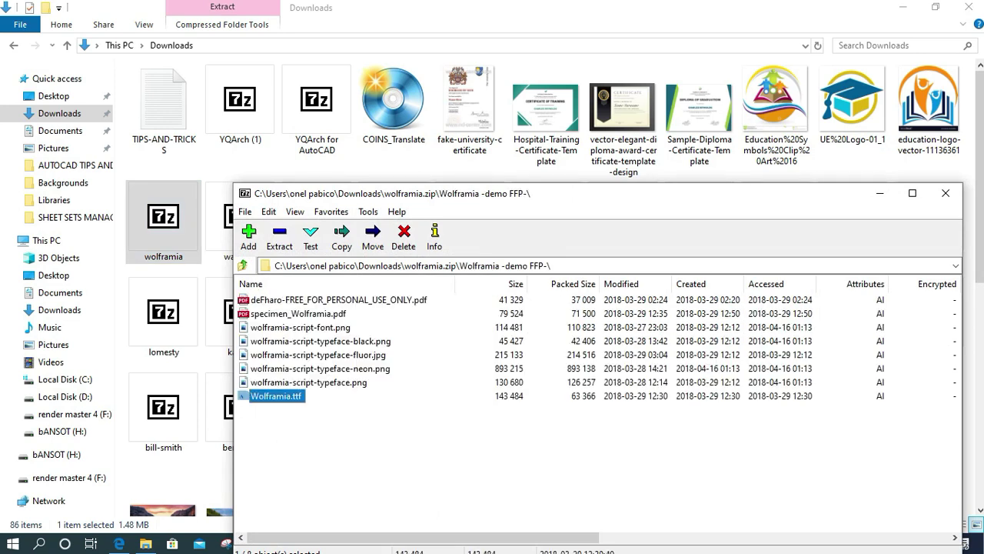
pyautogui.press('Return')
pyautogui.click(82, 56)
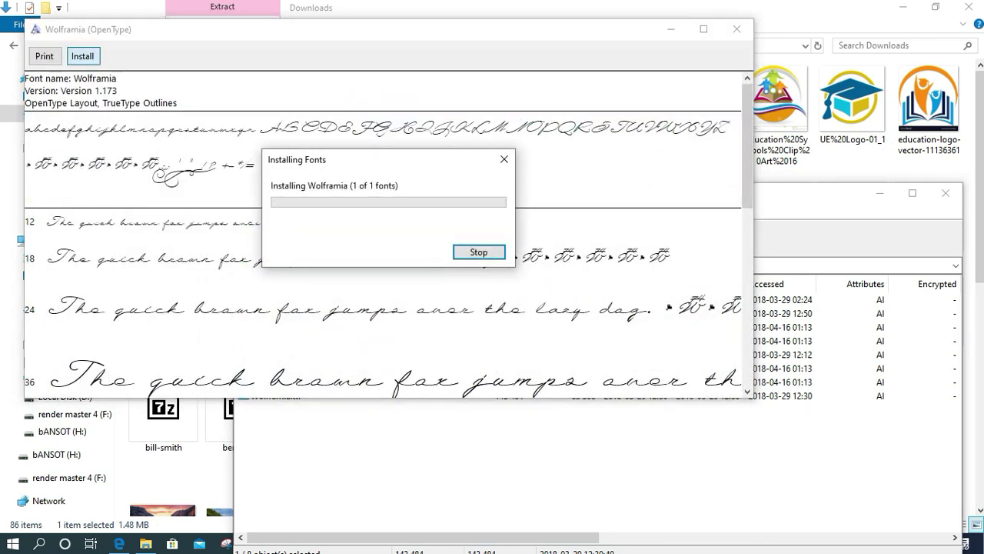
pyautogui.click(737, 28)
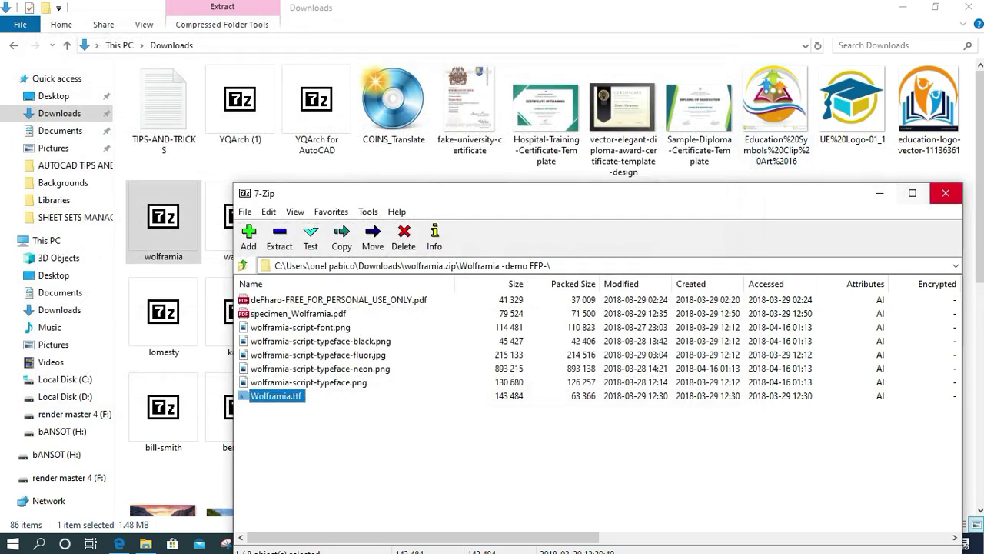
pyautogui.click(946, 193)
# Install the Walkway Demo font from the walkway zip archive
pyautogui.doubleClick(240, 219)
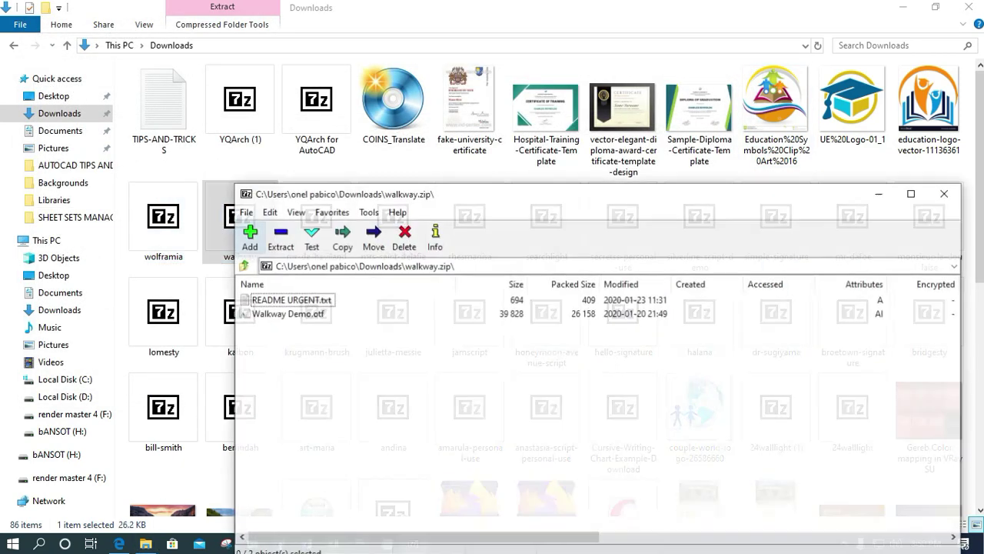
pyautogui.press('Down')
pyautogui.press('Return')
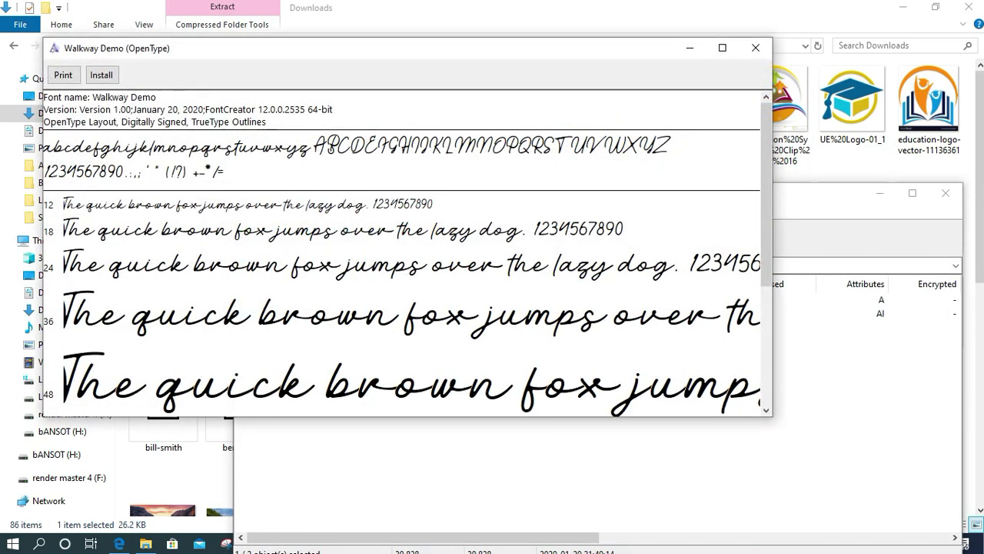
pyautogui.click(101, 75)
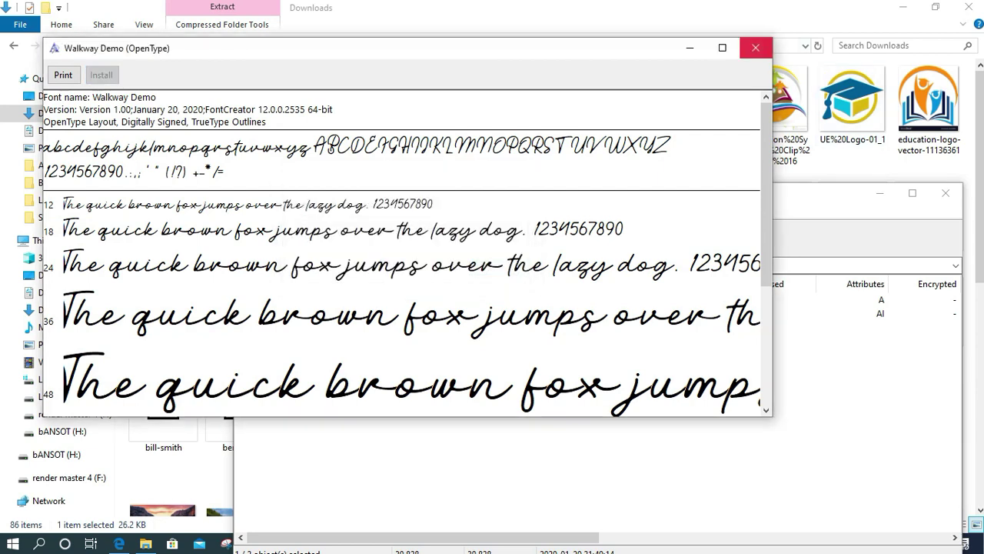
pyautogui.click(755, 48)
pyautogui.click(945, 193)
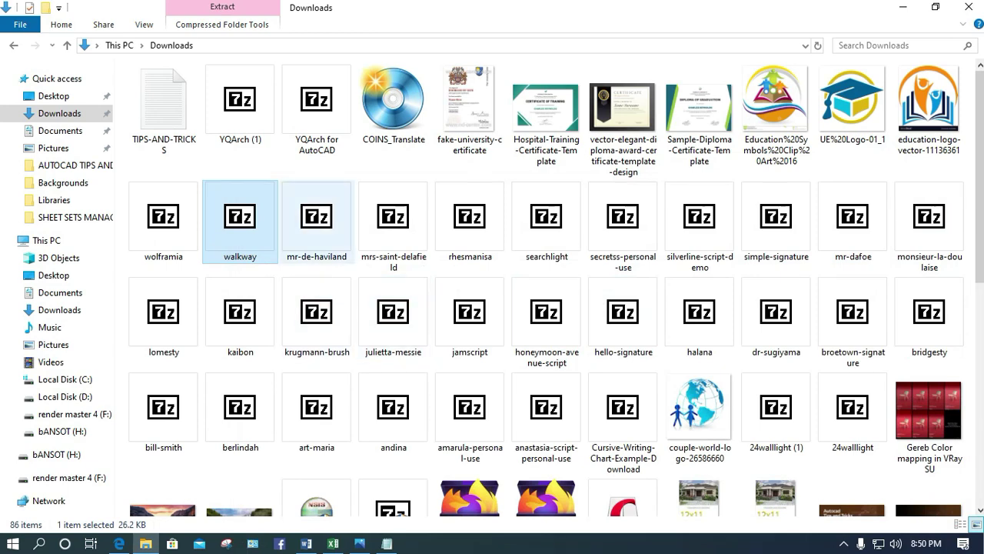
# Install the Mr De Haviland Regular font from the mr-de-haviland zip archive
pyautogui.click(317, 223)
pyautogui.doubleClick(317, 222)
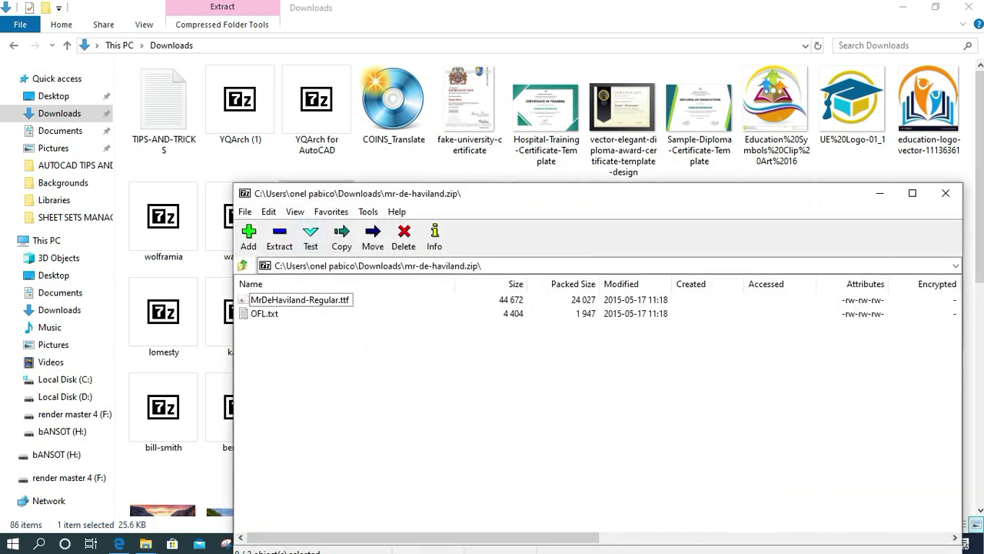
pyautogui.doubleClick(300, 299)
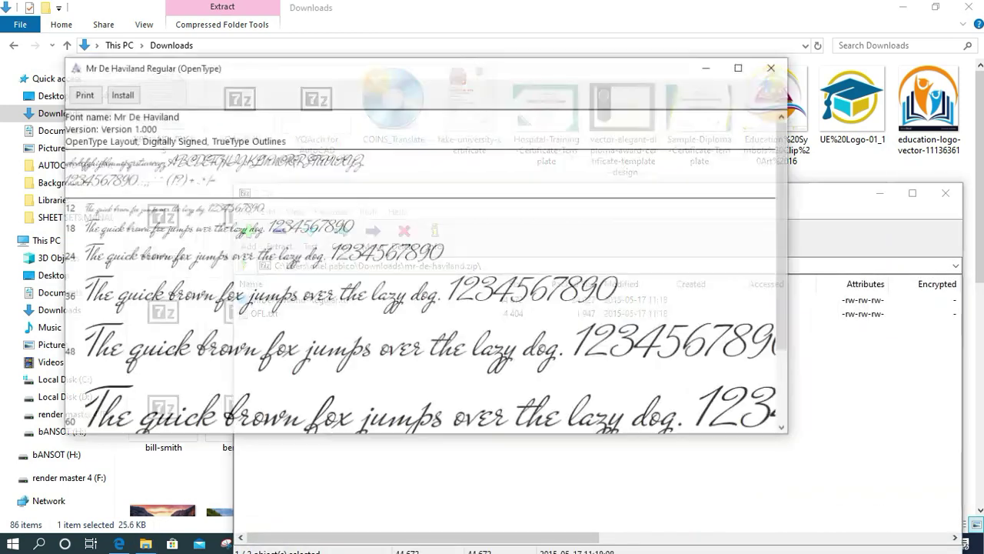
pyautogui.click(120, 93)
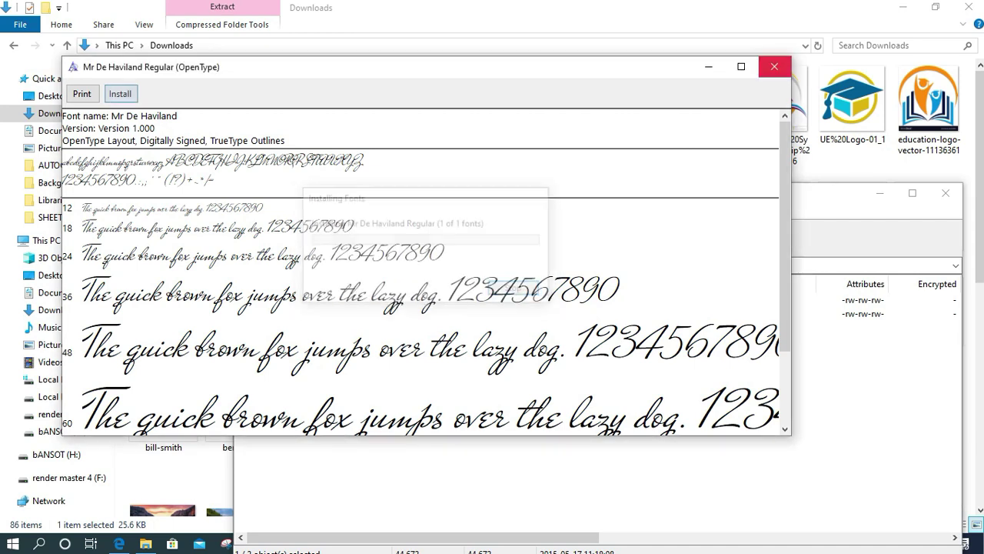
pyautogui.click(774, 67)
# Install the Mrs Saint Delafield font from its archive, closing the previous archive first
pyautogui.click(944, 193)
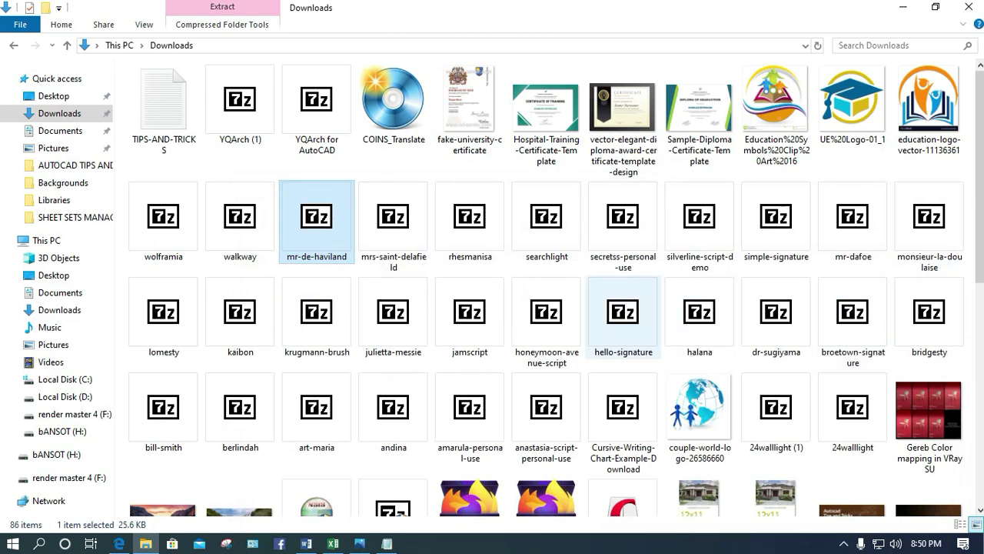
pyautogui.doubleClick(393, 219)
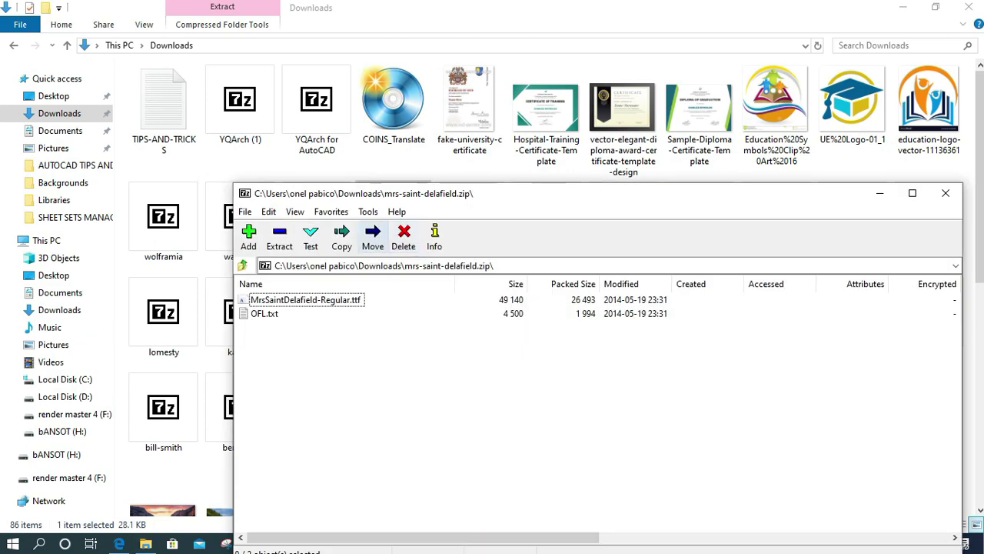
pyautogui.doubleClick(306, 299)
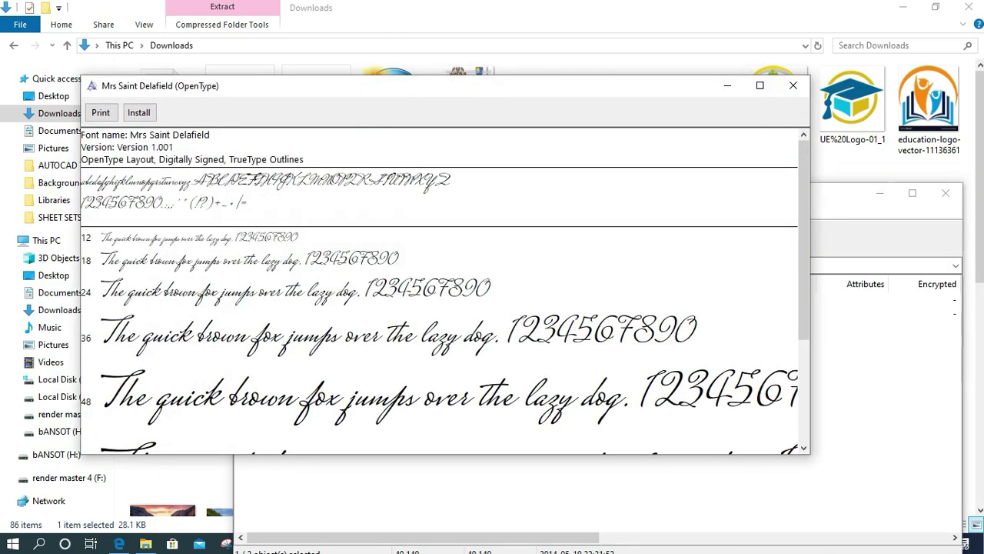
pyautogui.click(138, 112)
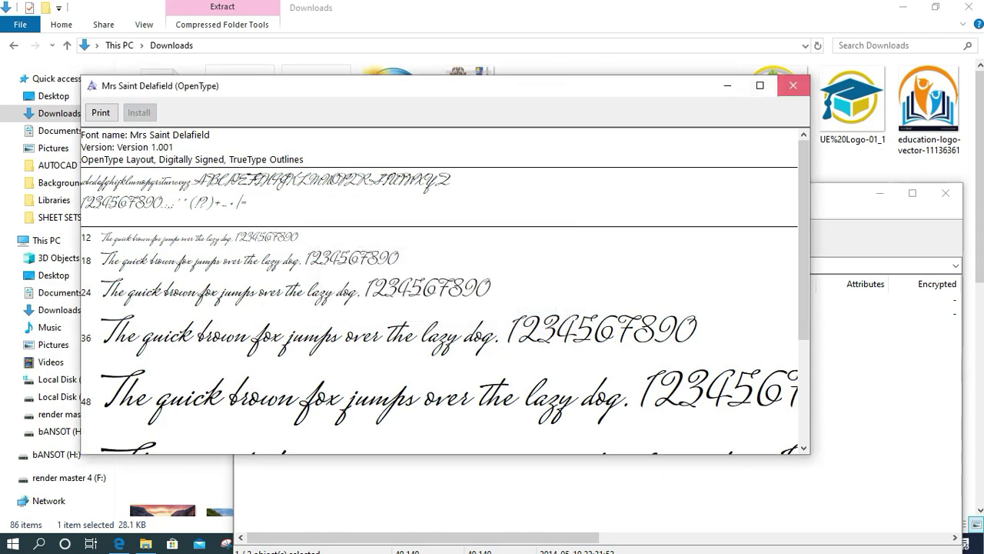
pyautogui.click(793, 86)
pyautogui.click(945, 193)
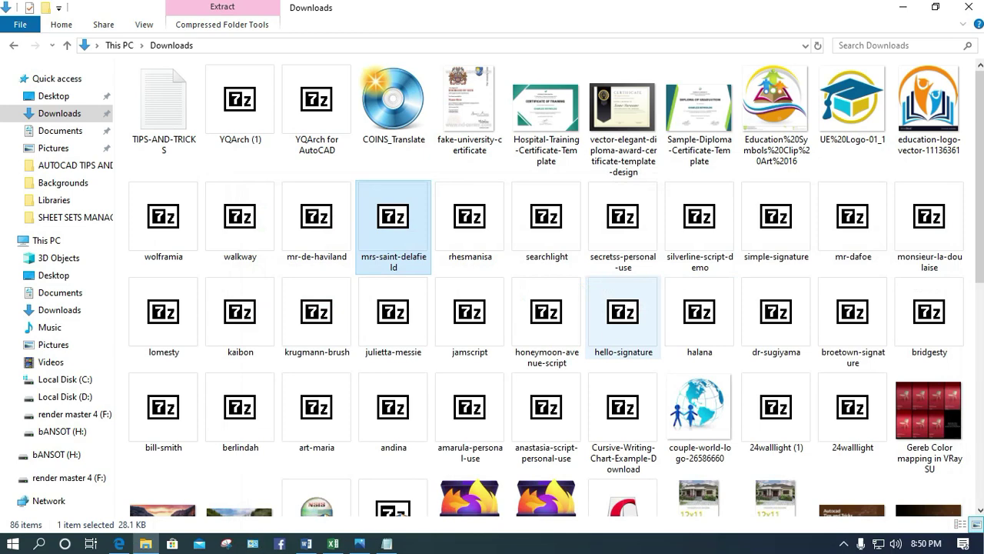
# Install the Rhesmanisa font from the rhesmanisa archive
pyautogui.click(470, 219)
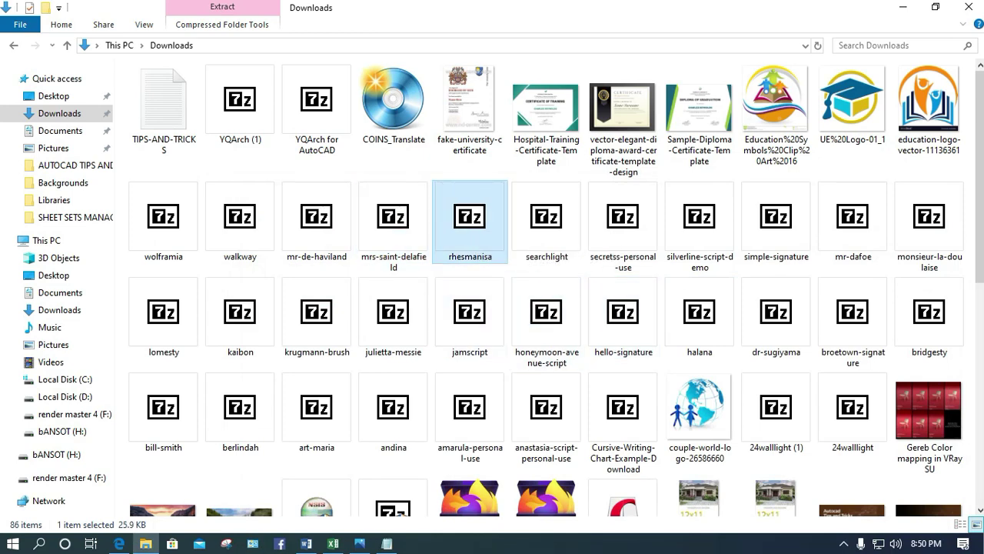
pyautogui.doubleClick(470, 219)
pyautogui.doubleClick(277, 353)
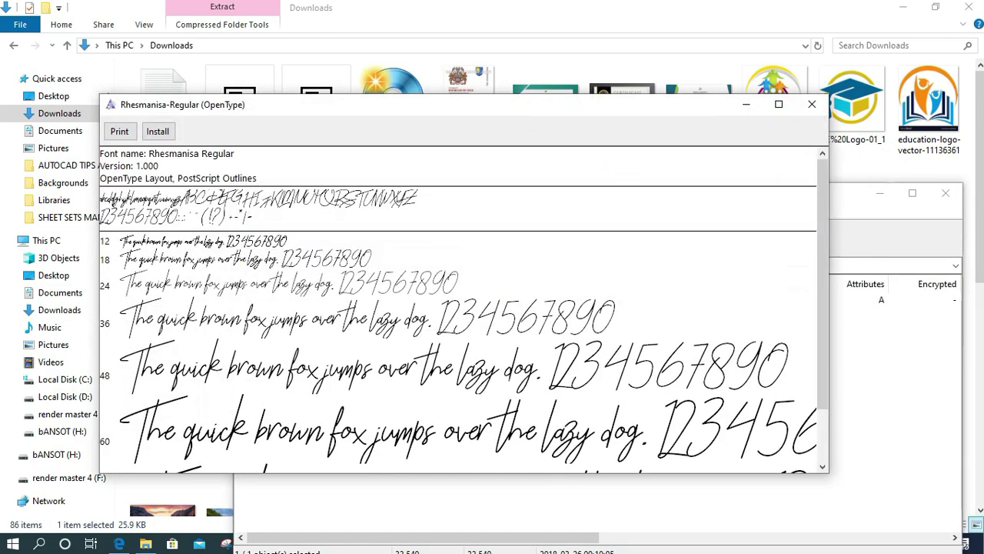
pyautogui.click(158, 132)
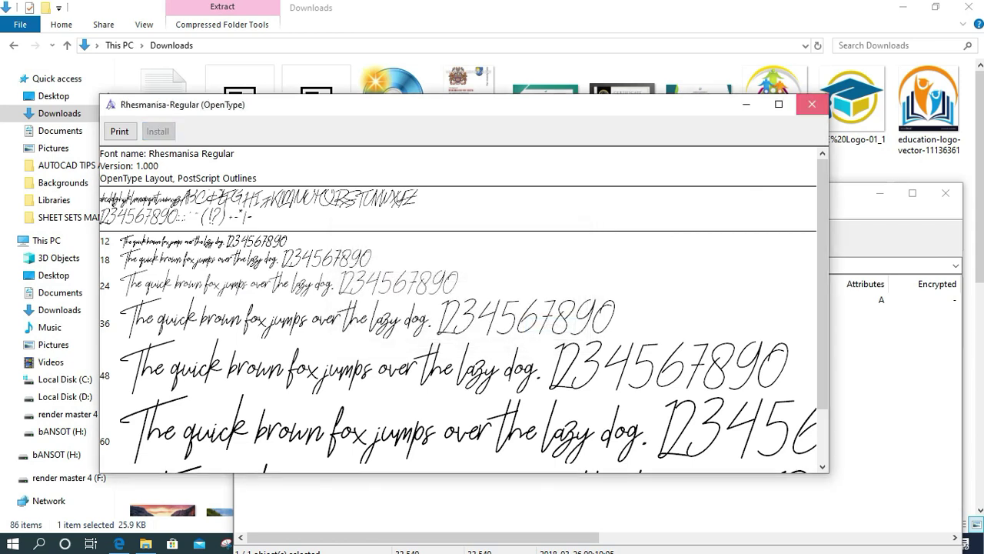
pyautogui.click(812, 104)
pyautogui.click(945, 192)
# Install the Searchlight Serif font from the searchlight archive
pyautogui.click(546, 219)
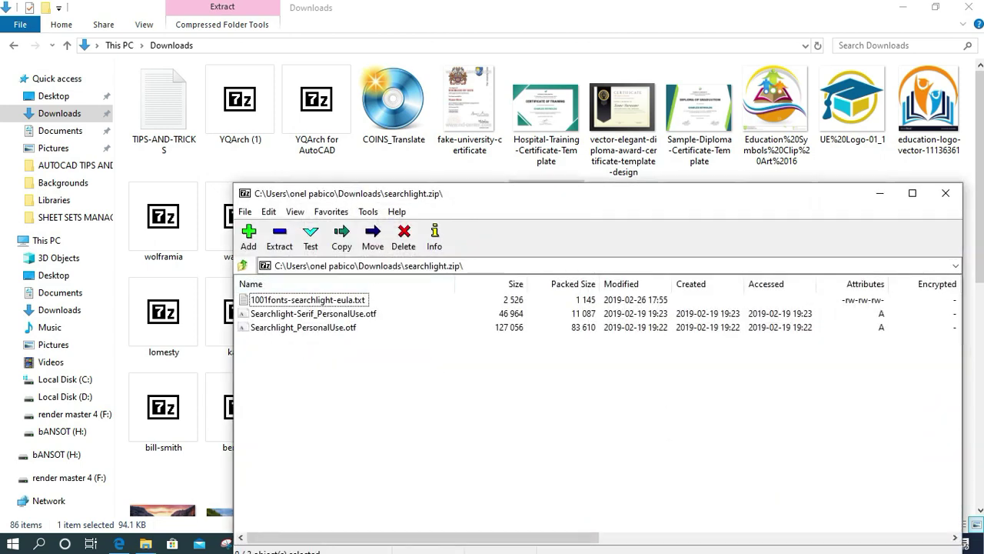
pyautogui.doubleClick(312, 313)
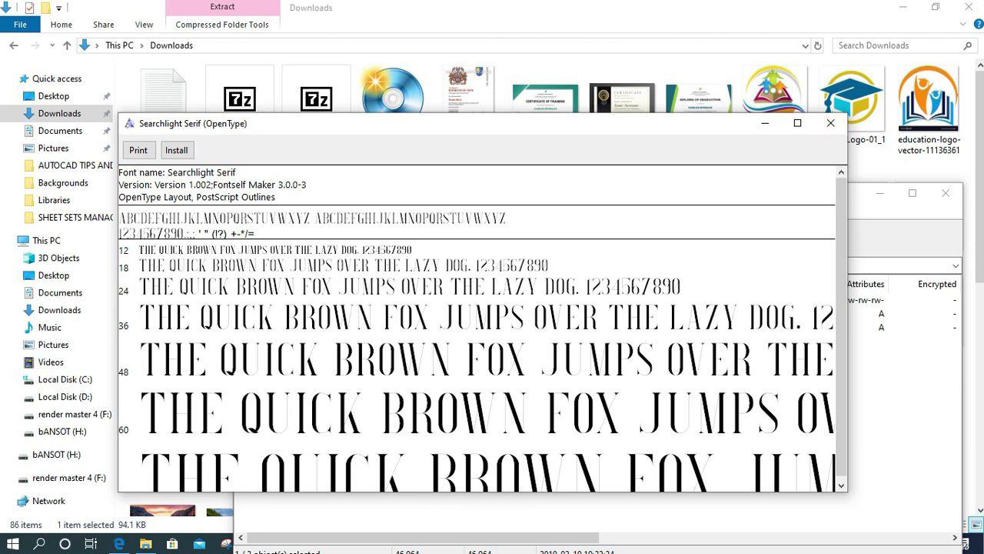
pyautogui.click(176, 150)
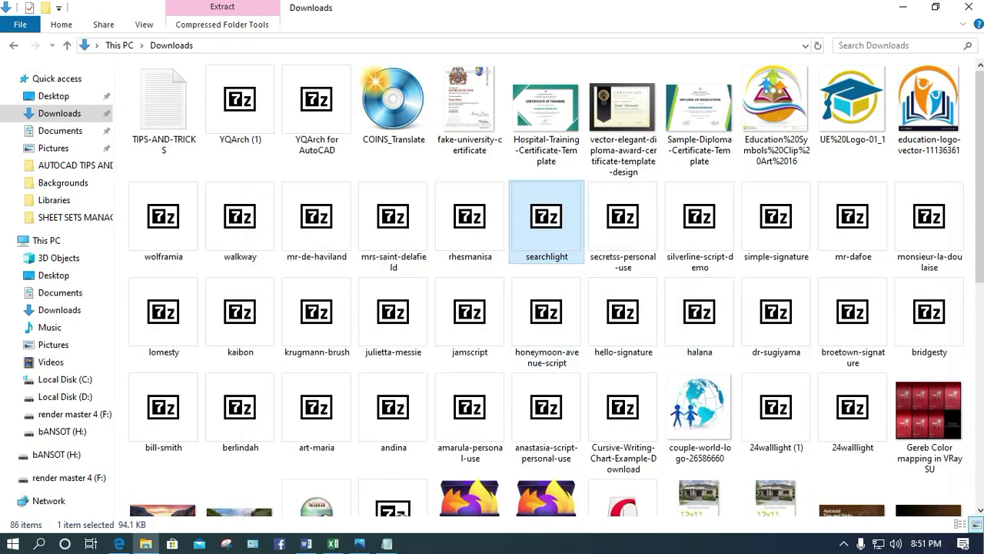
# Install the Secretss Personal Use font from the secretss-personal-use archive
pyautogui.doubleClick(624, 219)
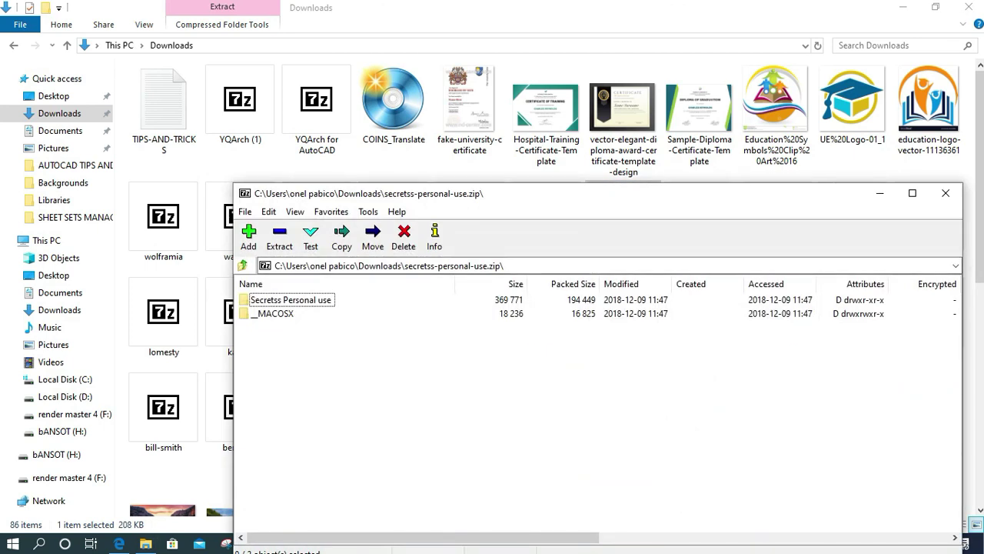
pyautogui.press('Return')
pyautogui.doubleClick(296, 326)
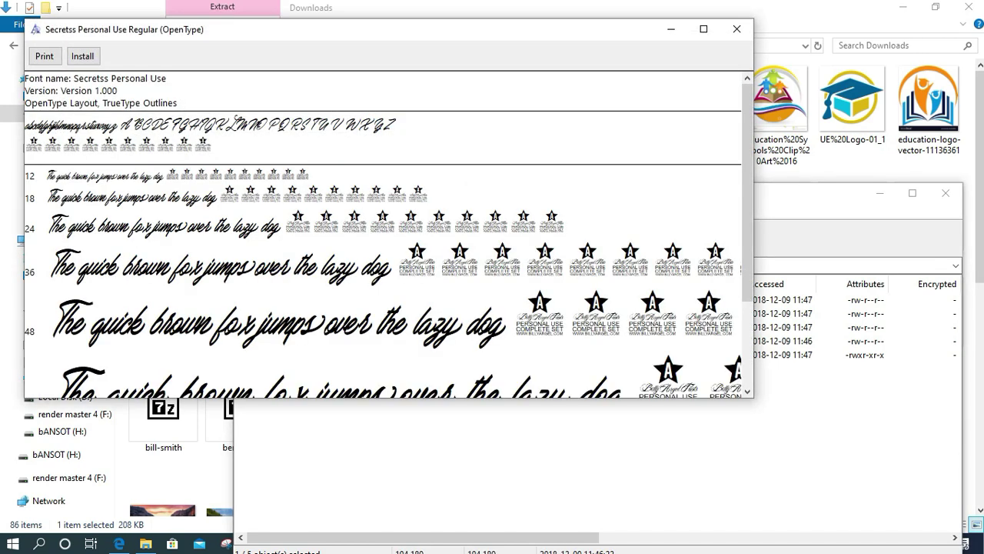
pyautogui.click(83, 56)
pyautogui.hotkey('alt', 'F4')
pyautogui.click(945, 193)
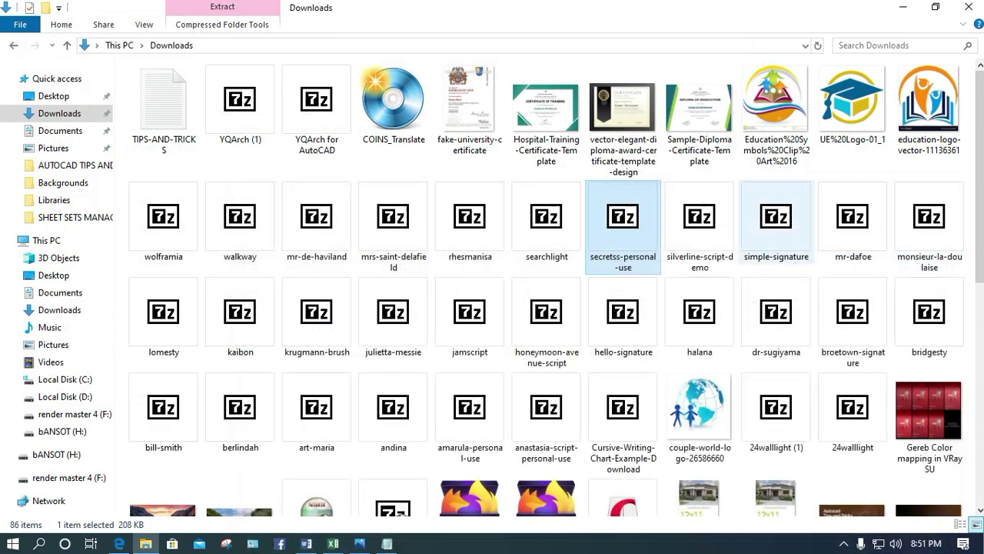
# Install the Silverline Script Demo font from Silverline_Script_Demo.otf
pyautogui.doubleClick(699, 219)
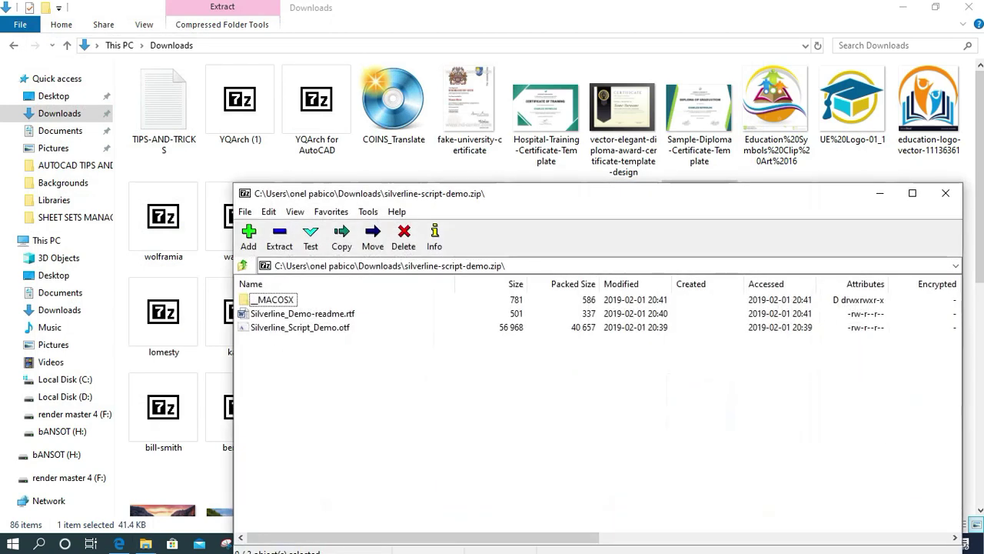
pyautogui.click(300, 327)
pyautogui.press('Return')
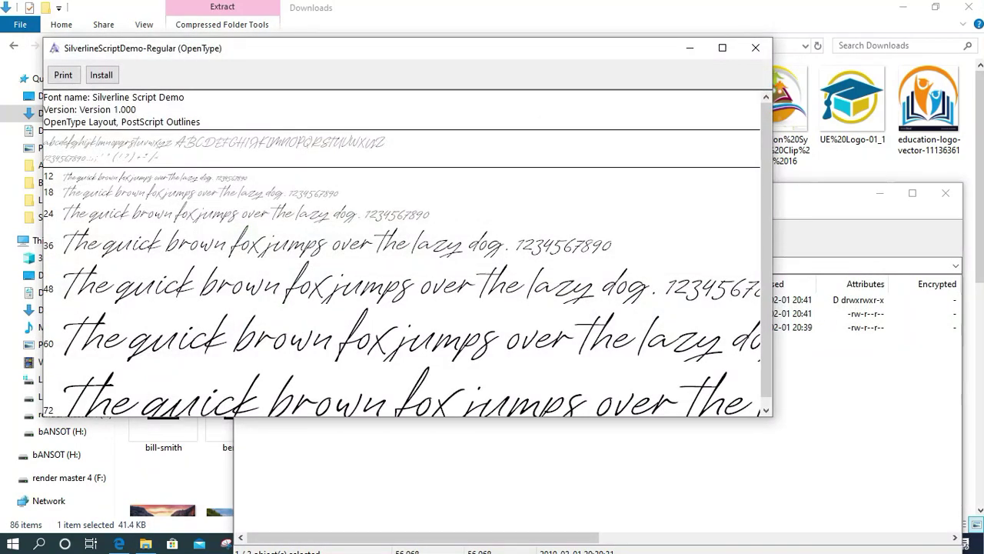
pyautogui.click(101, 74)
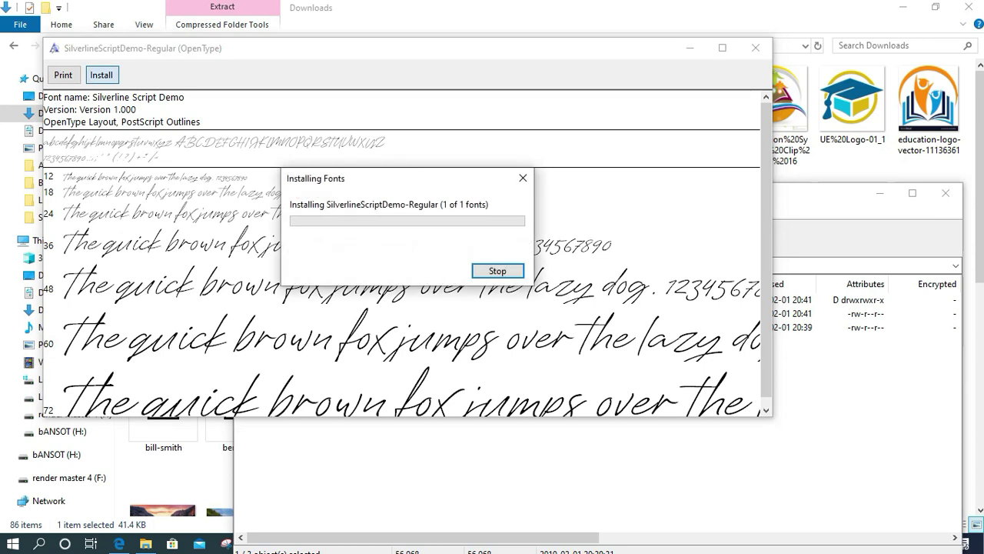
pyautogui.click(755, 48)
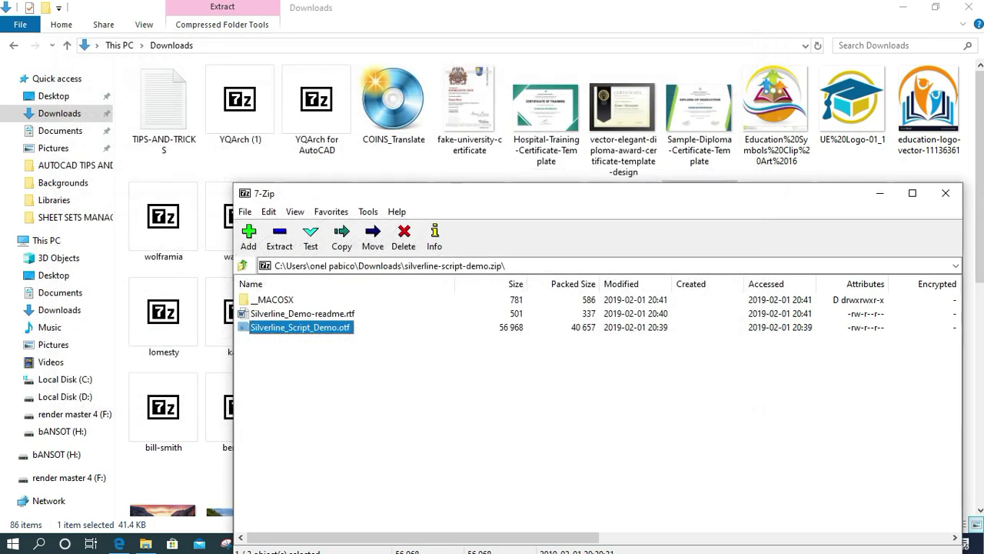
pyautogui.click(945, 193)
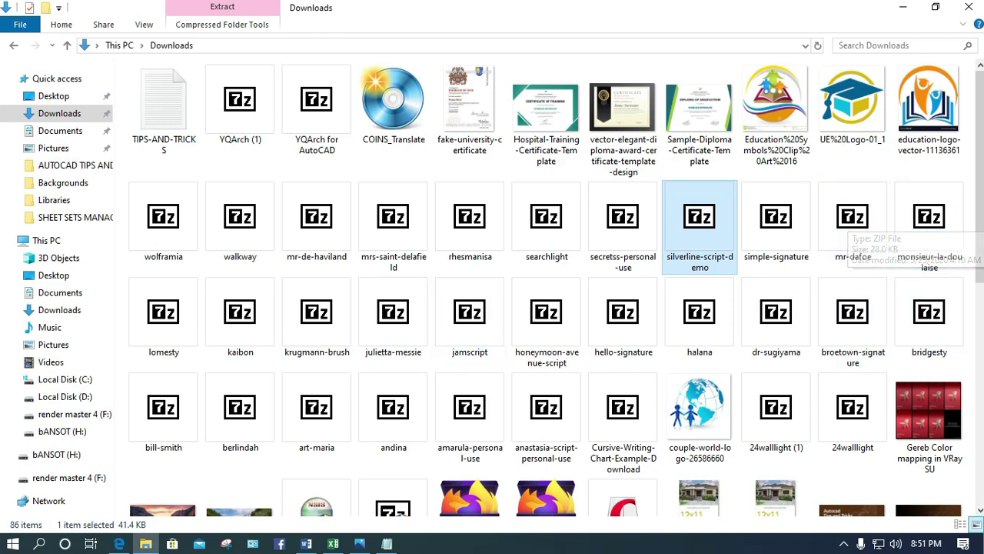
# Install the Julietta Messie font from the julietta-messie archive
pyautogui.doubleClick(393, 312)
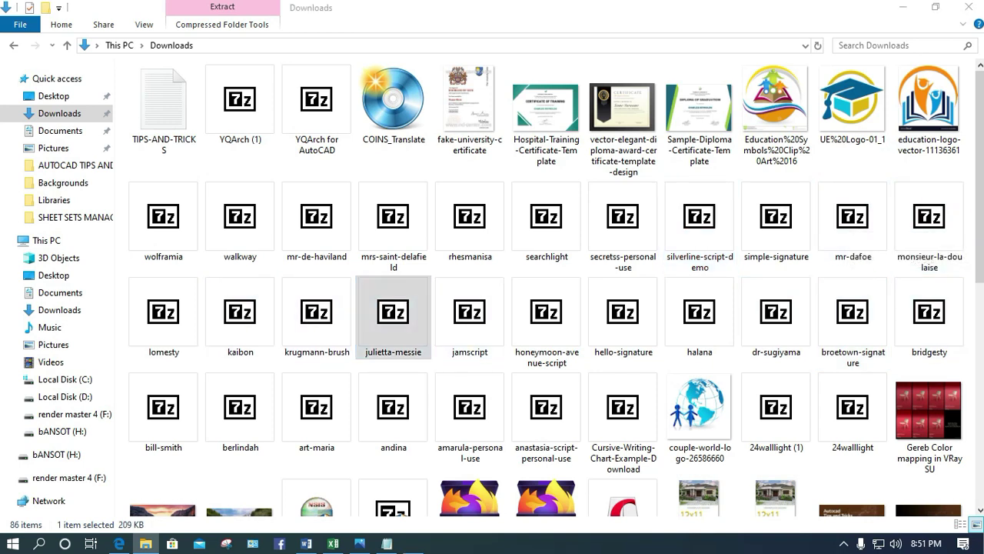
pyautogui.doubleClick(298, 327)
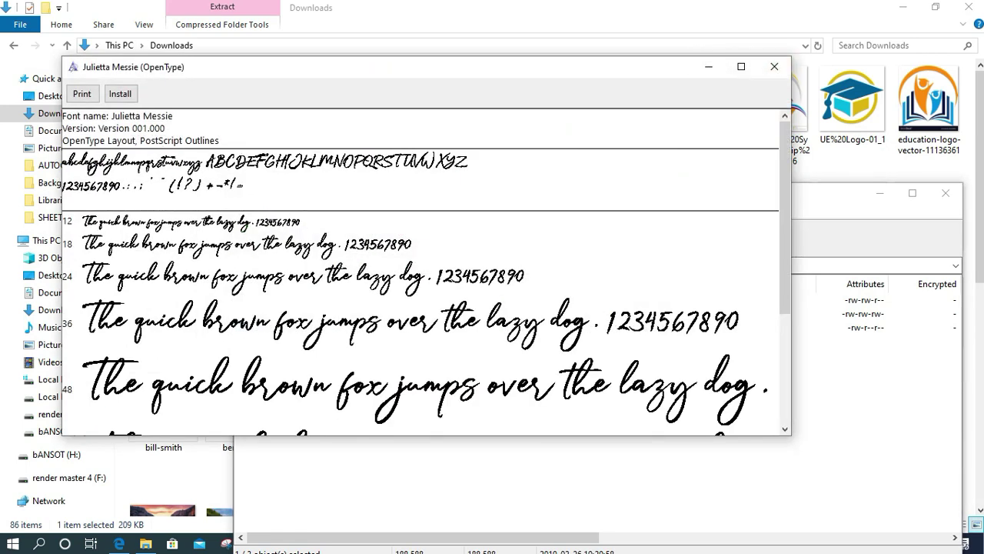
pyautogui.click(120, 93)
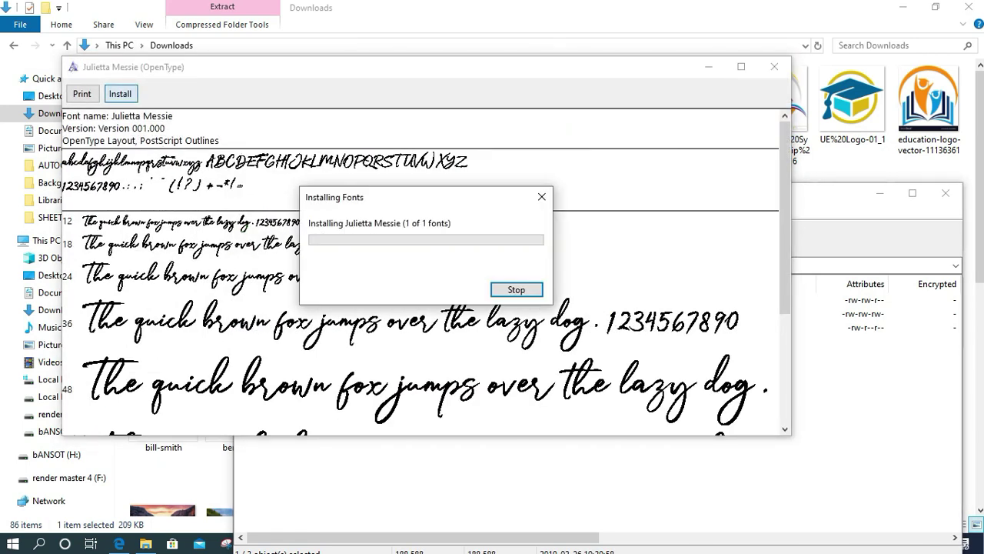
pyautogui.click(774, 66)
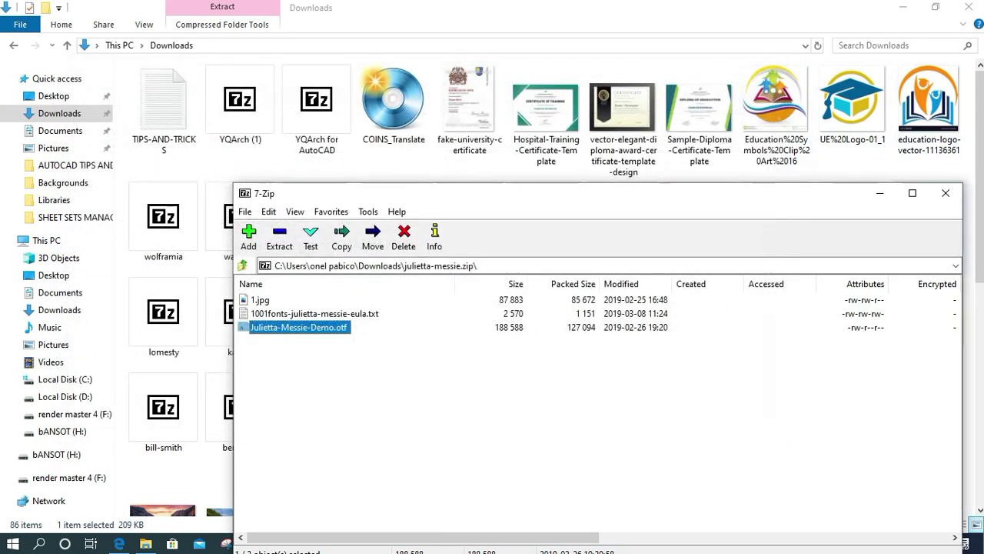
pyautogui.click(946, 193)
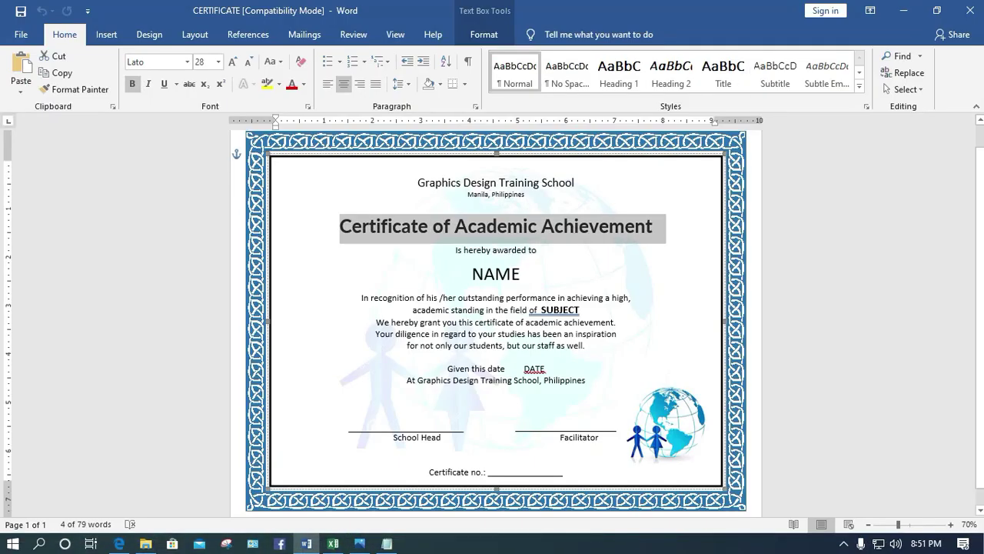
# Browse the font list in Word, then dismiss it and keep Lato
pyautogui.click(187, 61)
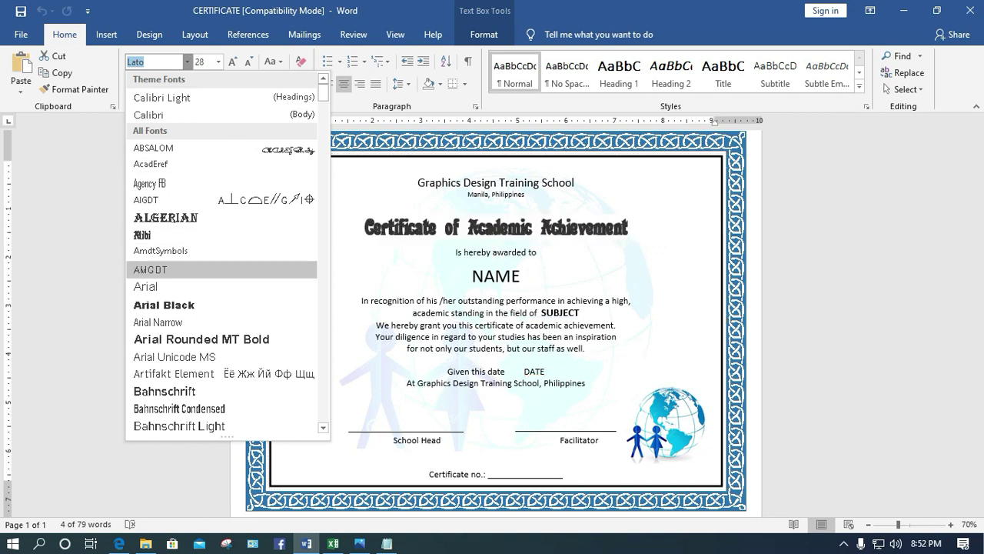
pyautogui.scroll(-3, 223, 269)
pyautogui.scroll(-6, 193, 277)
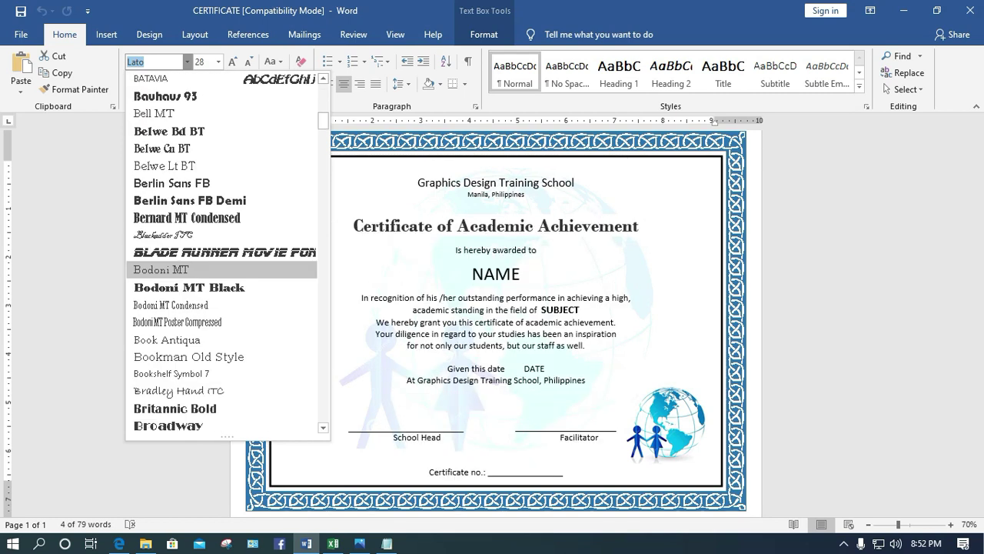
pyautogui.press('Escape')
pyautogui.click(106, 34)
pyautogui.click(65, 34)
# Select the Certificate of Academic Achievement title and scroll through fonts to preview them
pyautogui.moveTo(339, 226); pyautogui.dragTo(654, 226)
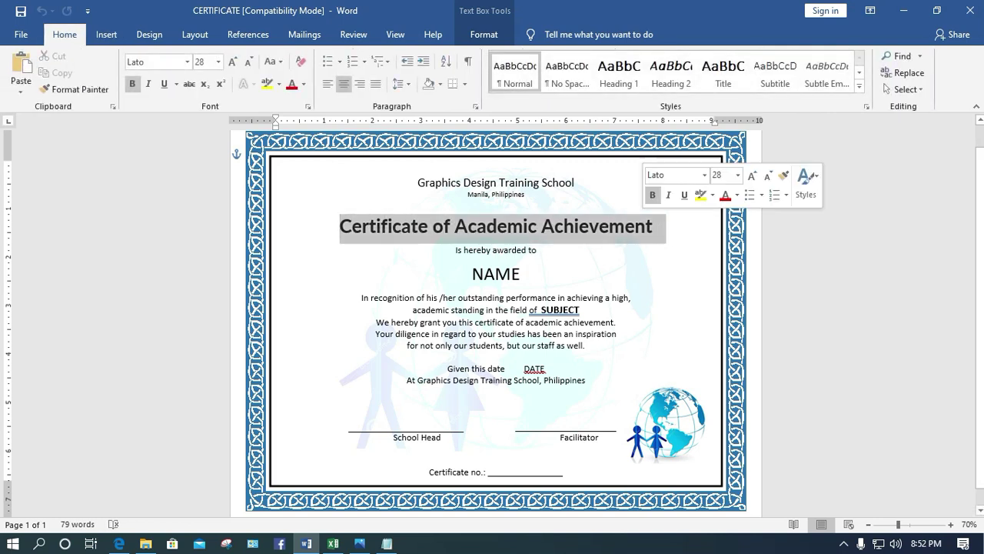
pyautogui.click(187, 62)
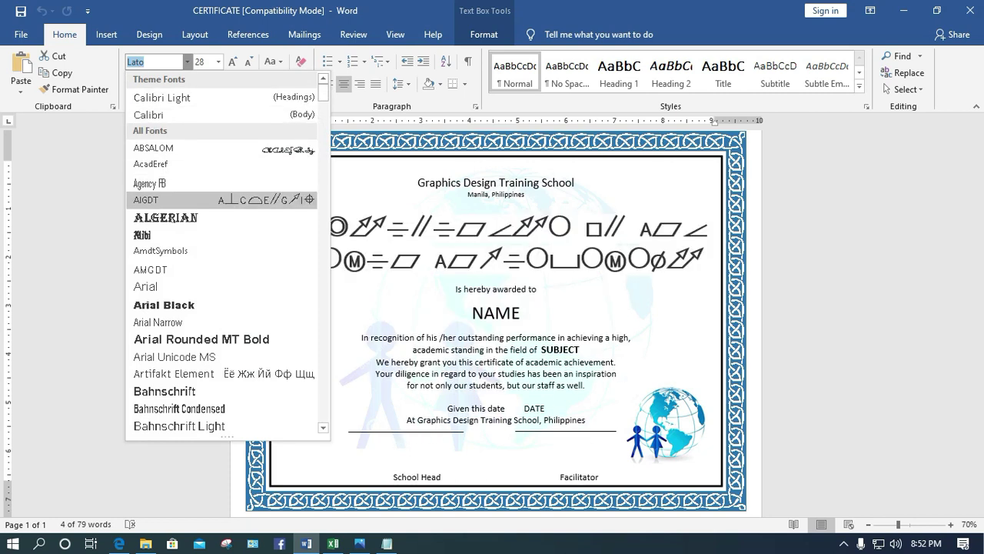
pyautogui.scroll(-4, 192, 321)
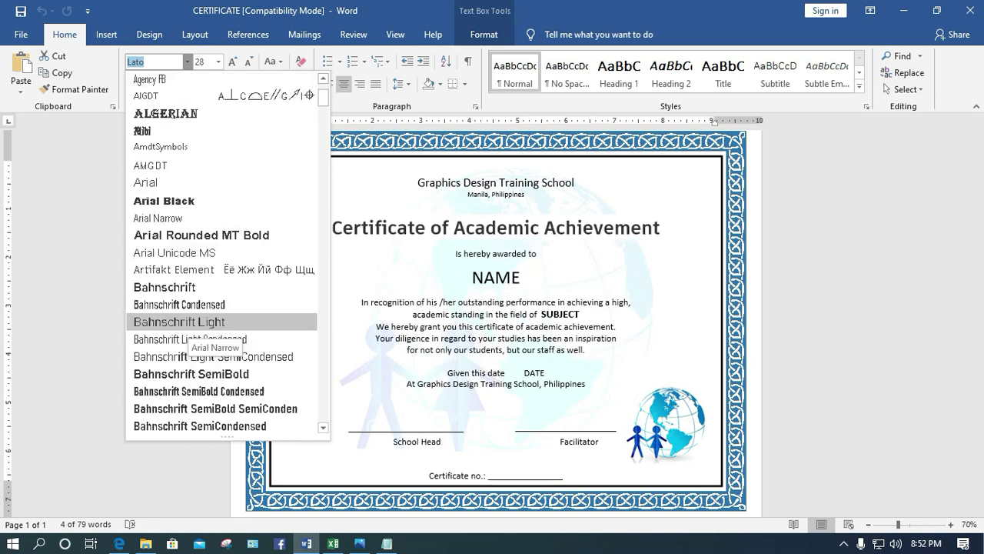
pyautogui.scroll(-4, 193, 331)
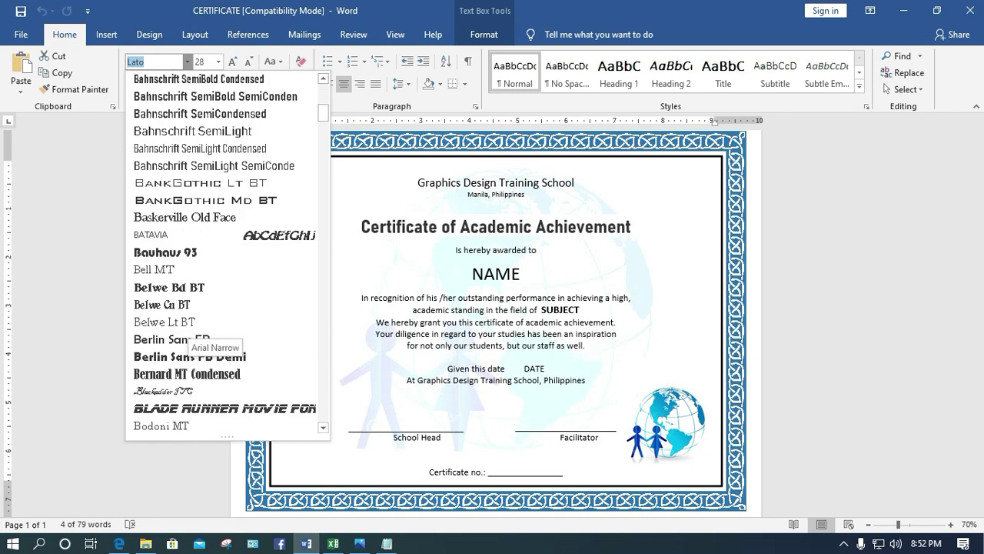
pyautogui.scroll(-2, 192, 338)
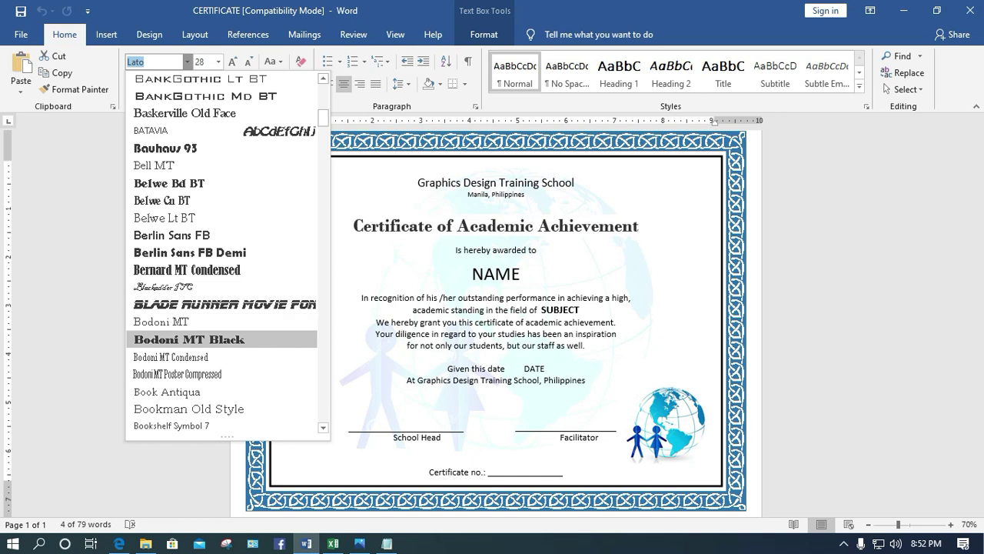
pyautogui.scroll(-7, 192, 339)
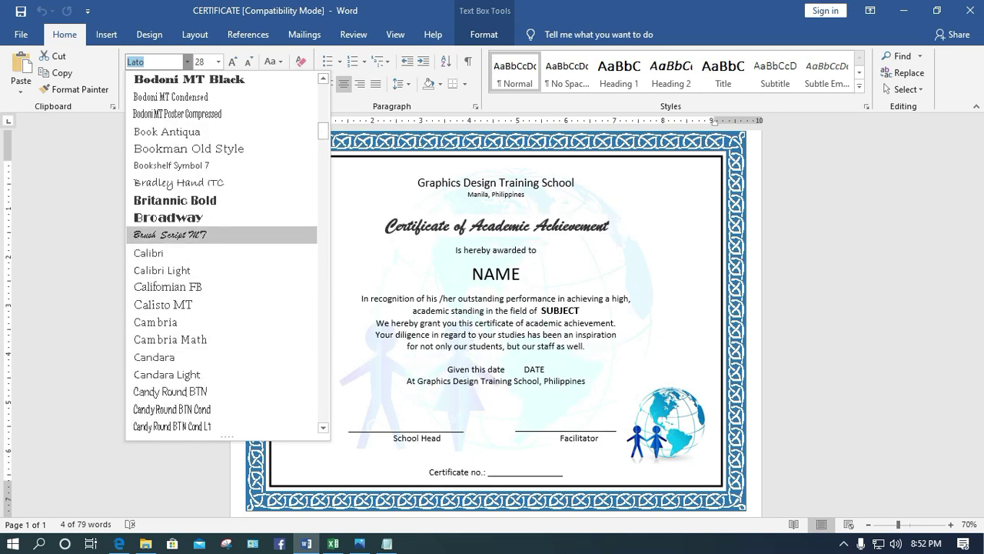
pyautogui.scroll(-3, 192, 238)
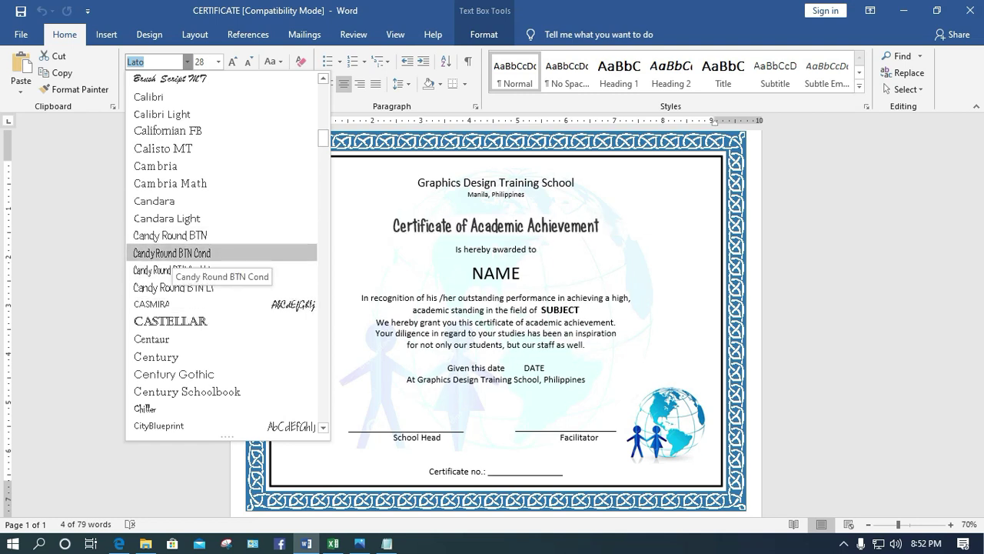
# Set the title to Candy Round BTN Cond at 36 pt
pyautogui.click(169, 254)
pyautogui.click(219, 61)
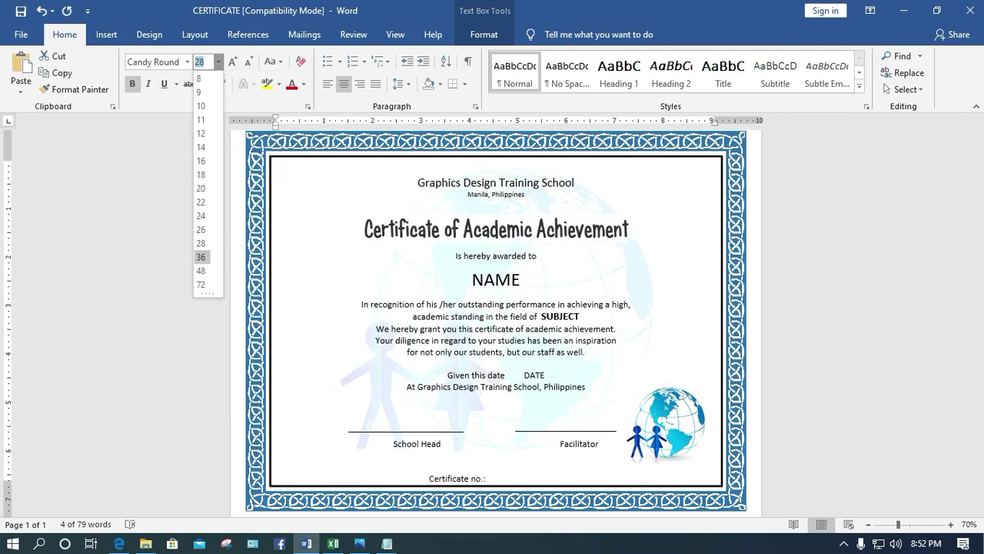
pyautogui.click(200, 257)
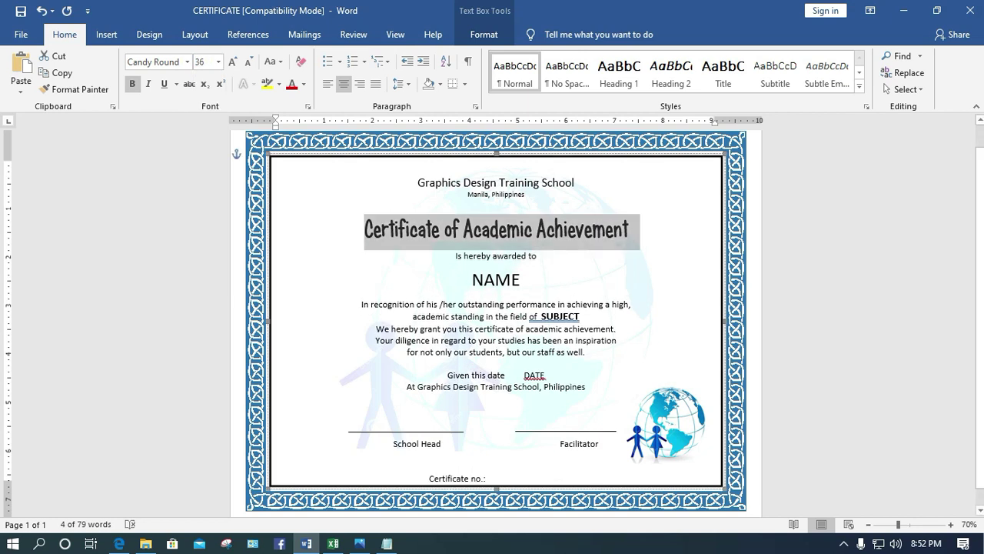
# Change the title to Concursoitalian BTN, 48 pt, coloured dark blue
pyautogui.click(158, 61)
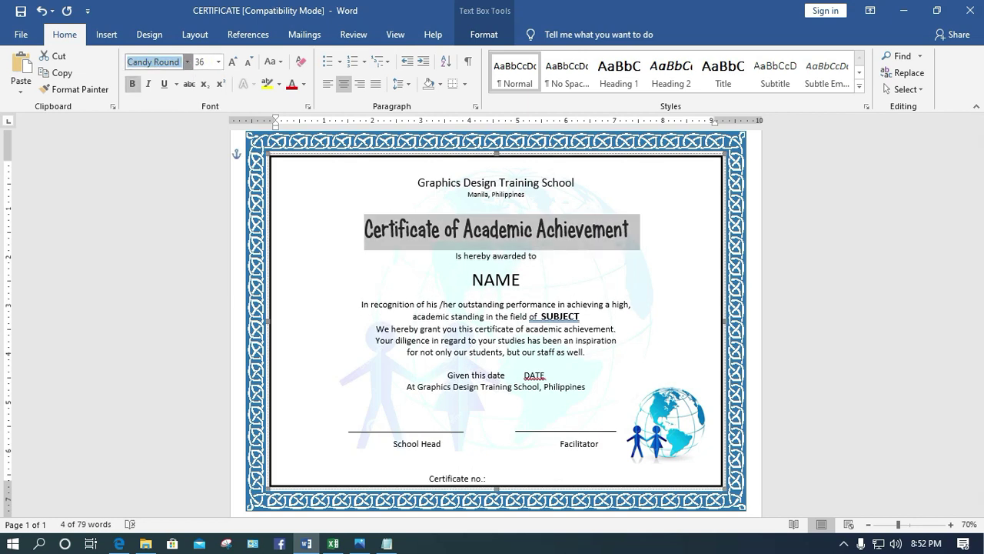
pyautogui.click(186, 61)
pyautogui.scroll(-10, 223, 323)
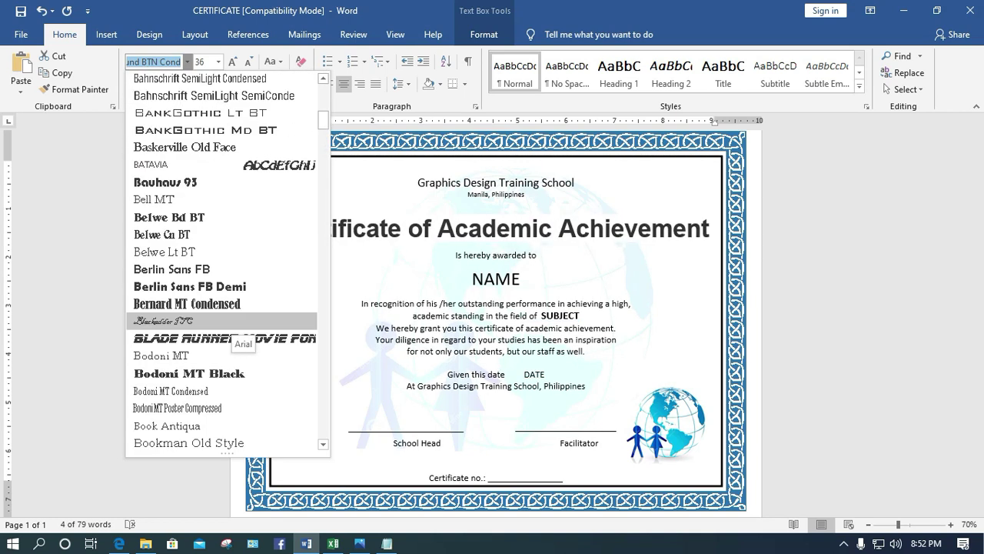
pyautogui.scroll(-6, 226, 323)
pyautogui.scroll(-6, 223, 322)
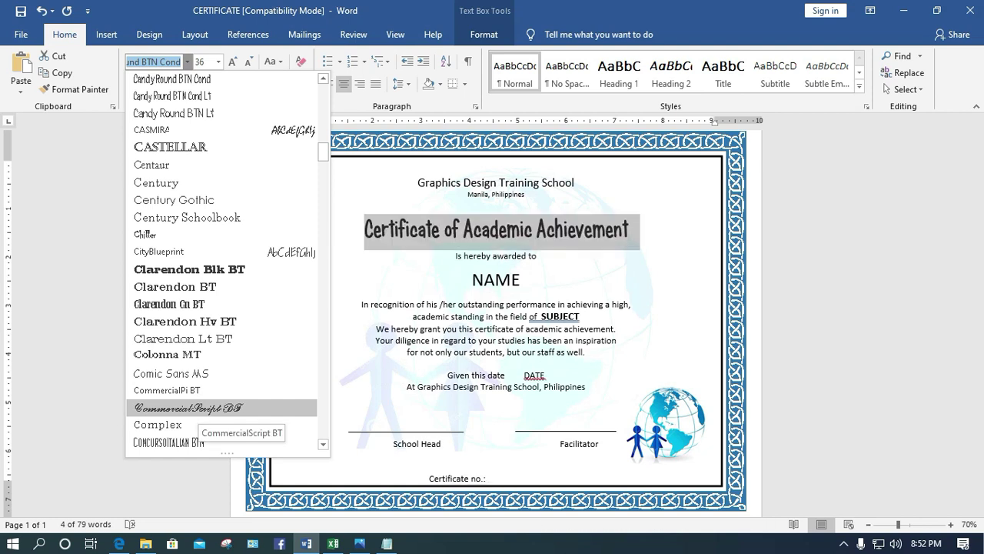
pyautogui.scroll(-5, 200, 408)
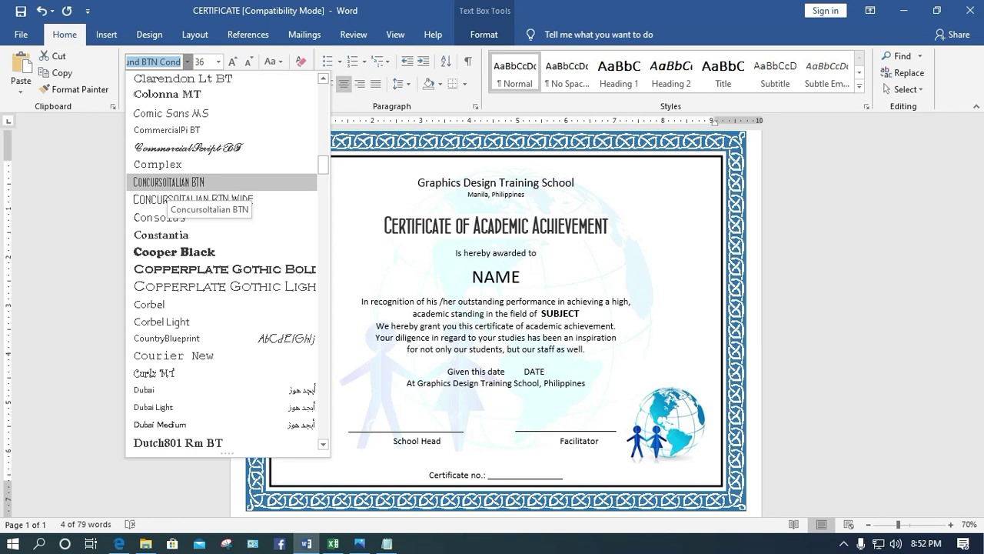
pyautogui.click(165, 183)
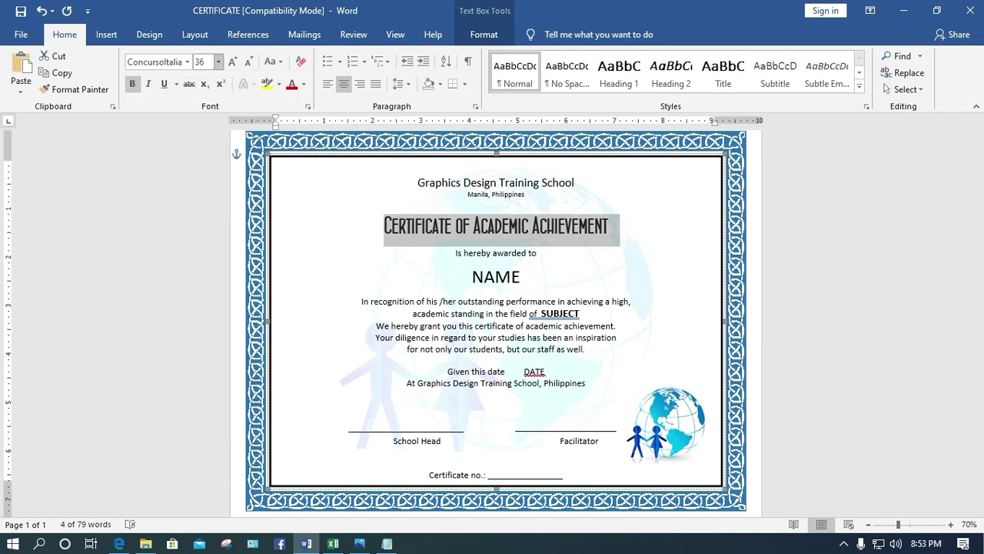
pyautogui.click(218, 61)
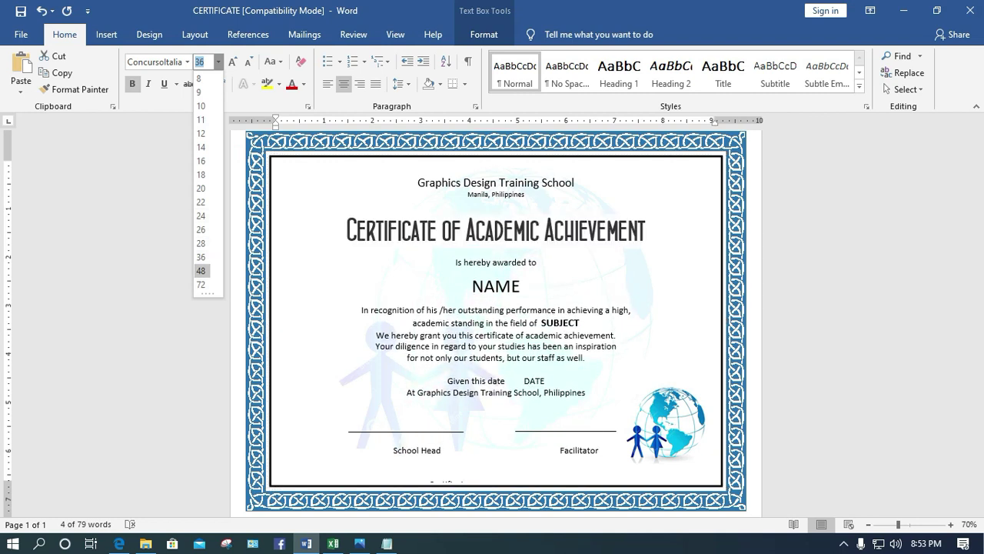
pyautogui.click(200, 271)
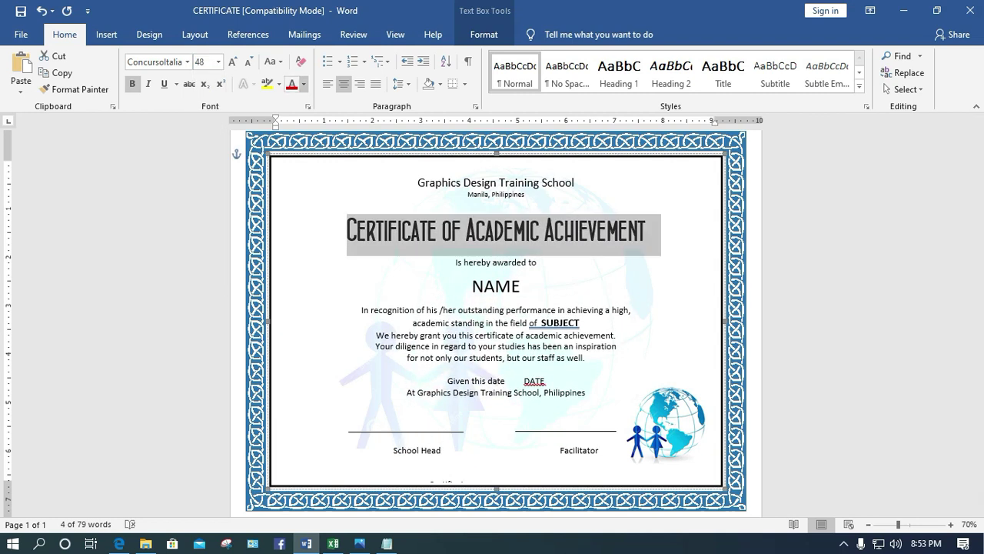
pyautogui.click(304, 83)
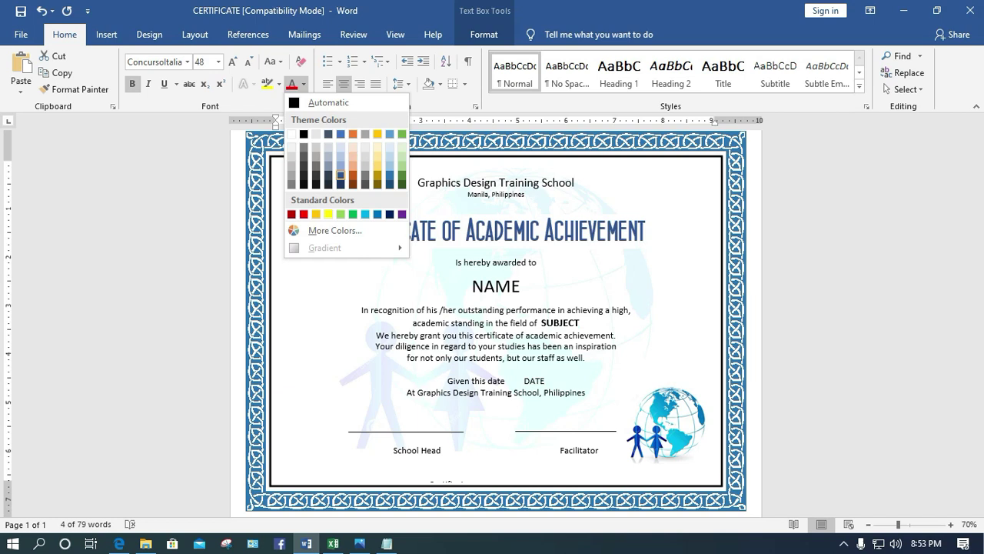
pyautogui.click(340, 175)
# Select the NAME placeholder word on the certificate
pyautogui.doubleClick(496, 286)
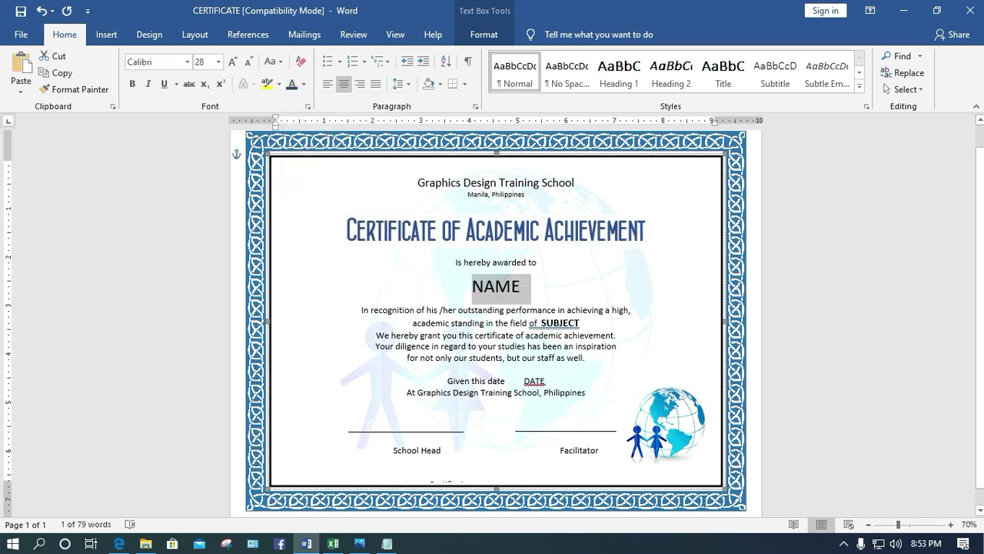
pyautogui.click(538, 263)
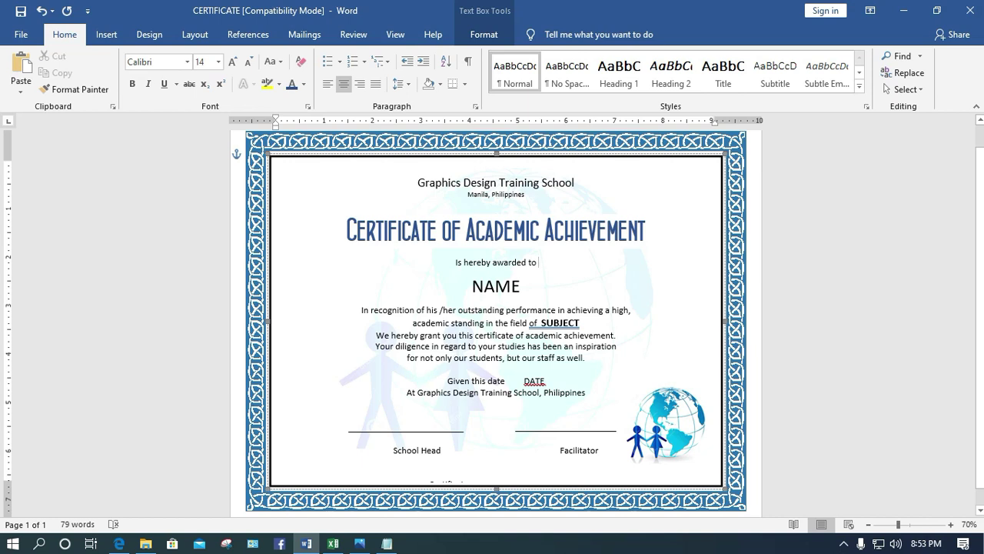
pyautogui.moveTo(522, 286); pyautogui.dragTo(471, 287)
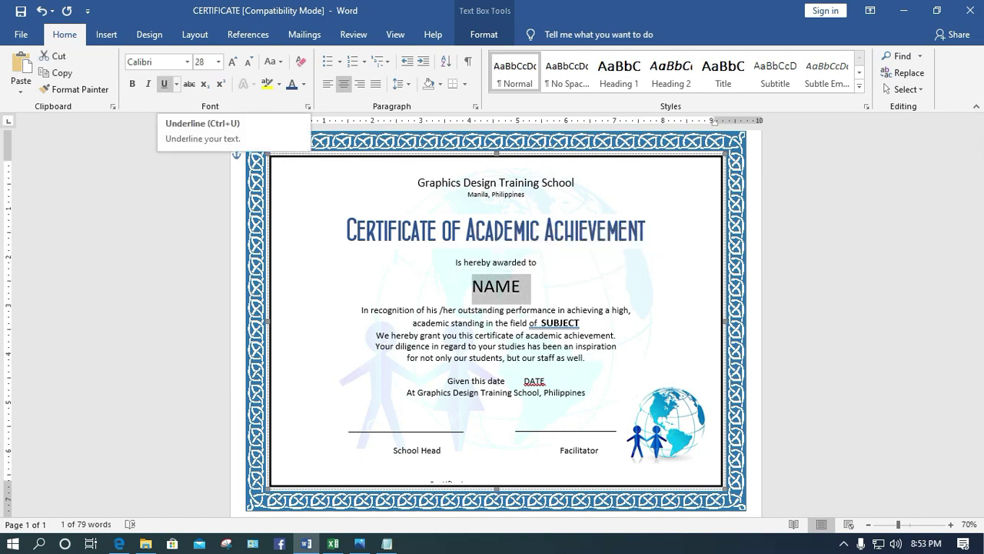
# Choose the Desktop STUDENT LIST Excel workbook as the existing recipient list
pyautogui.click(305, 34)
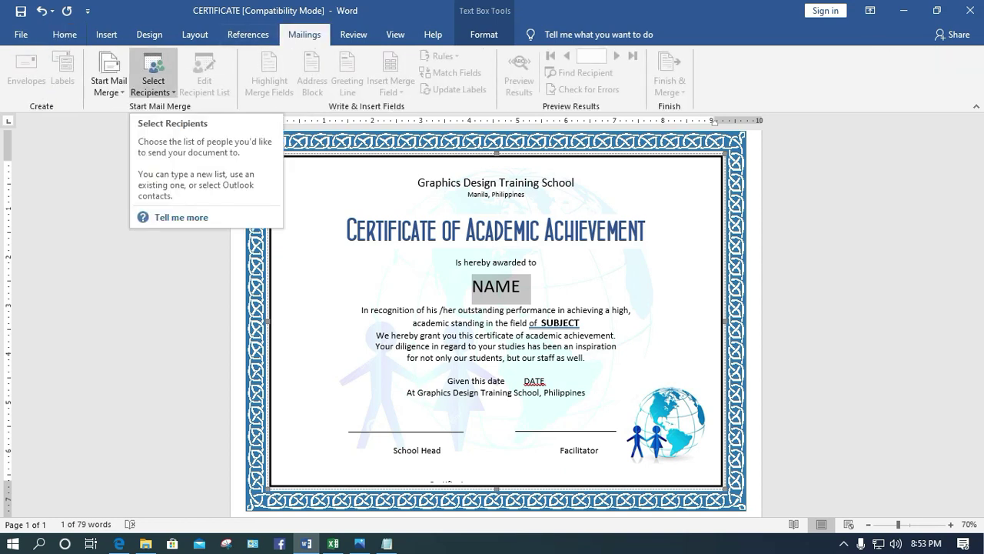
pyautogui.click(153, 85)
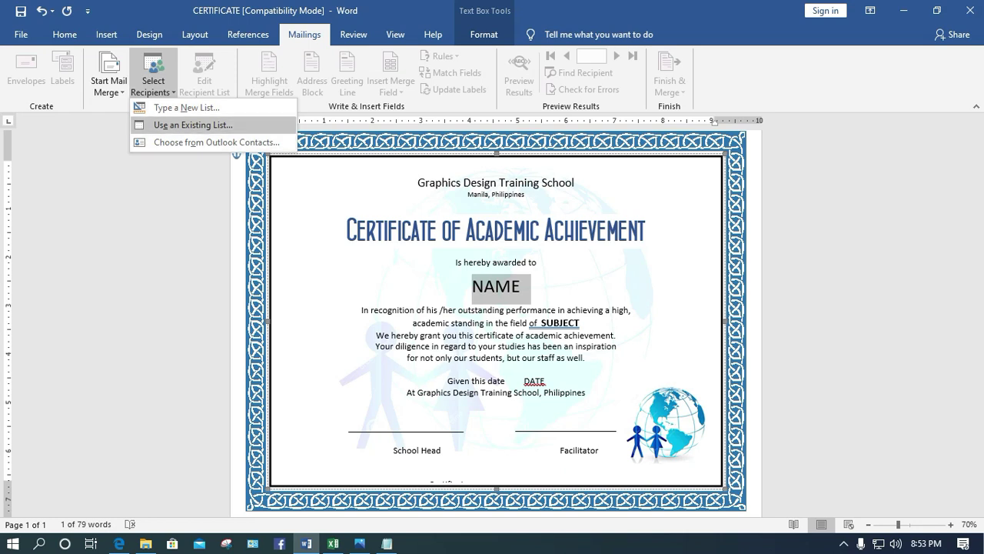
pyautogui.click(193, 125)
pyautogui.click(406, 324)
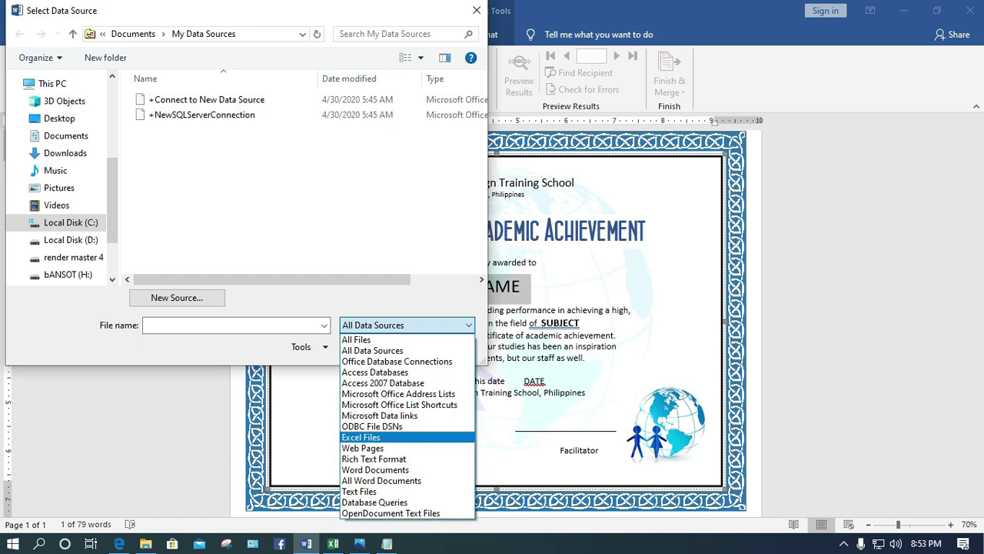
pyautogui.click(361, 436)
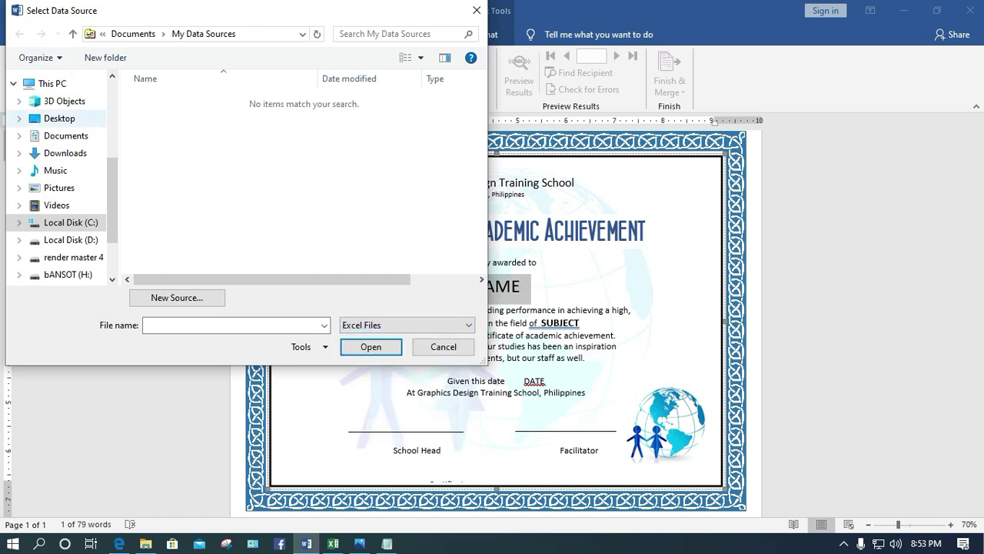
pyautogui.click(60, 118)
pyautogui.click(175, 114)
pyautogui.press('Return')
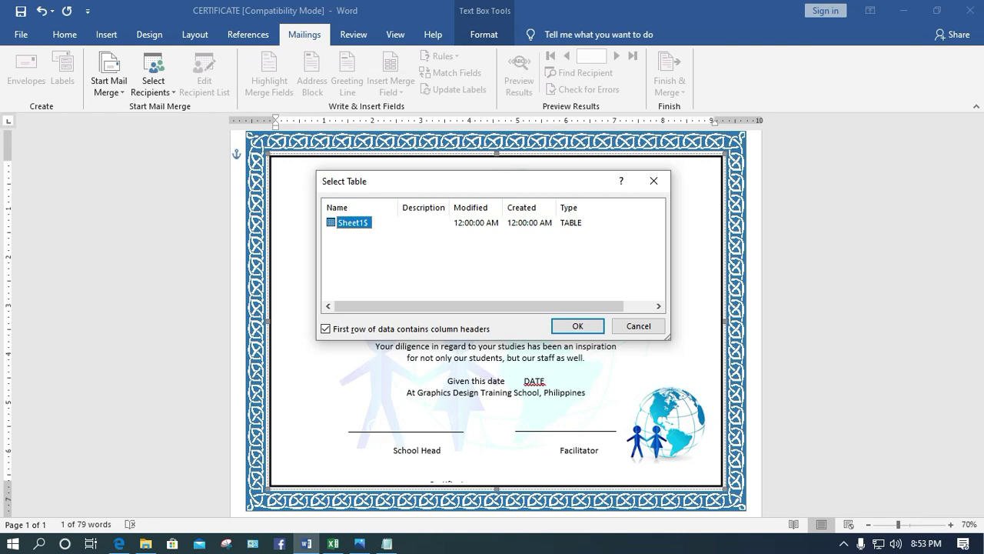
# Check the STUDENT LIST spreadsheet data, then accept Sheet1$ as the recipient table
pyautogui.click(333, 543)
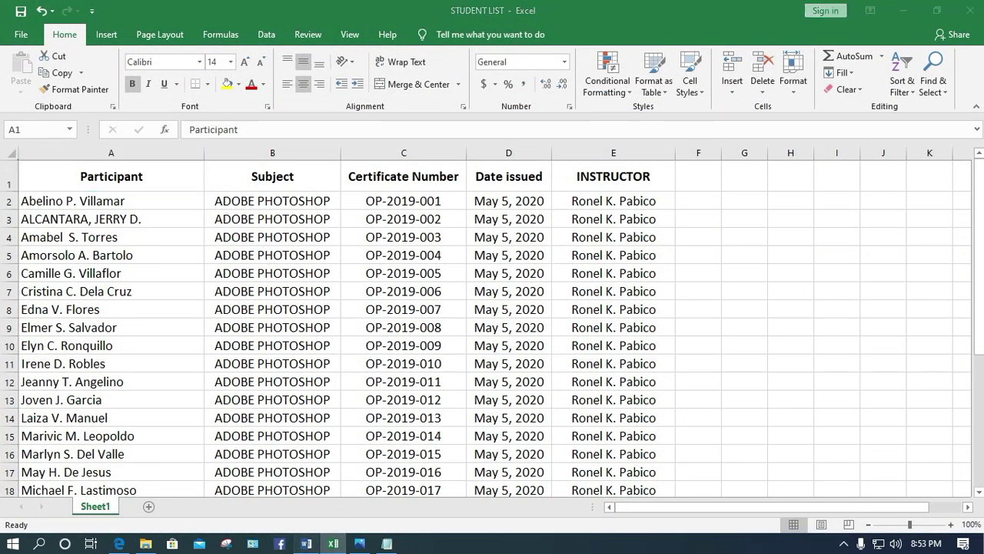
pyautogui.click(306, 543)
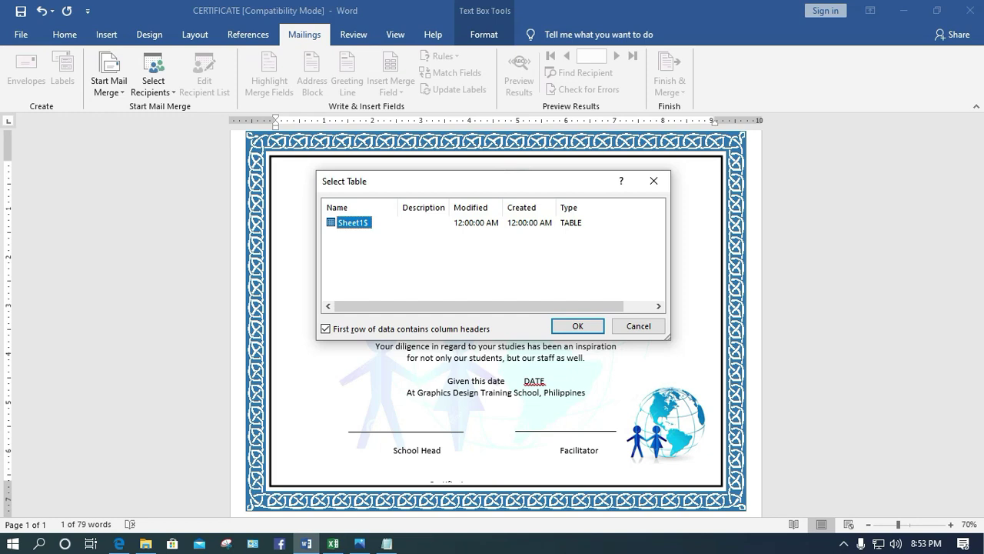
pyautogui.press('Return')
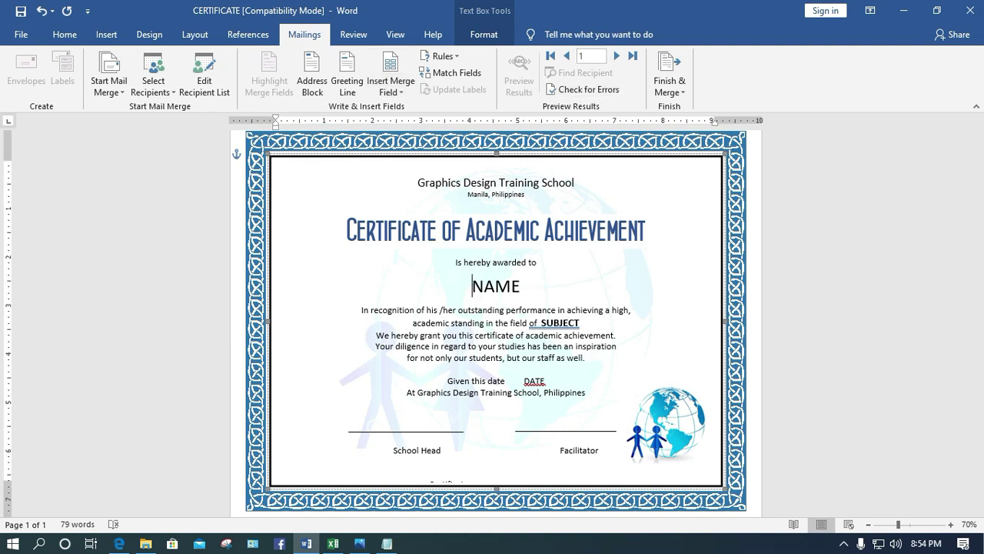
# Step through the recipient records and return to the first one
pyautogui.click(617, 56)
pyautogui.click(566, 55)
pyautogui.click(616, 55)
pyautogui.click(617, 56)
pyautogui.click(617, 55)
pyautogui.click(616, 56)
pyautogui.click(567, 56)
pyautogui.click(566, 55)
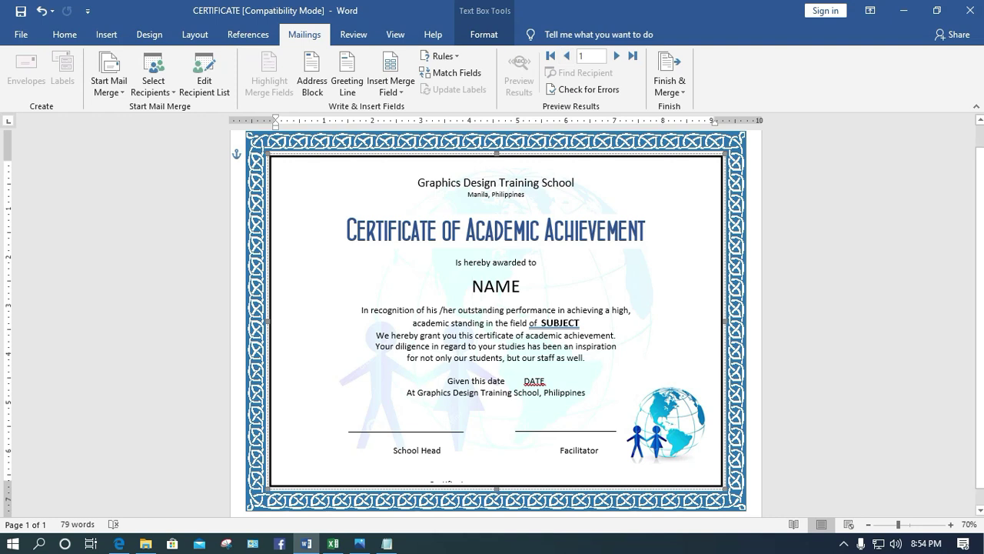
# Replace NAME with the «Participant» field on its own line and colour it red
pyautogui.moveTo(531, 286); pyautogui.dragTo(472, 286)
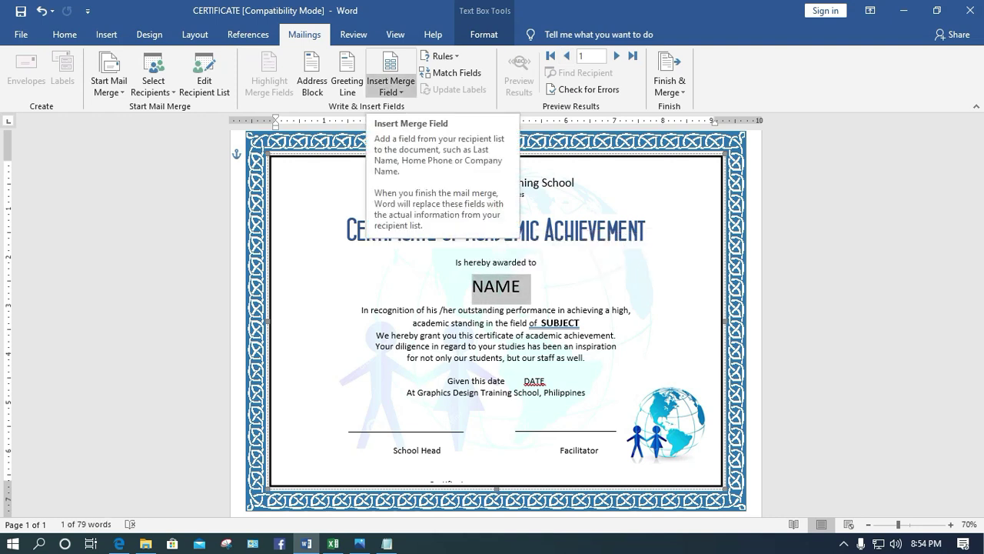
pyautogui.click(391, 86)
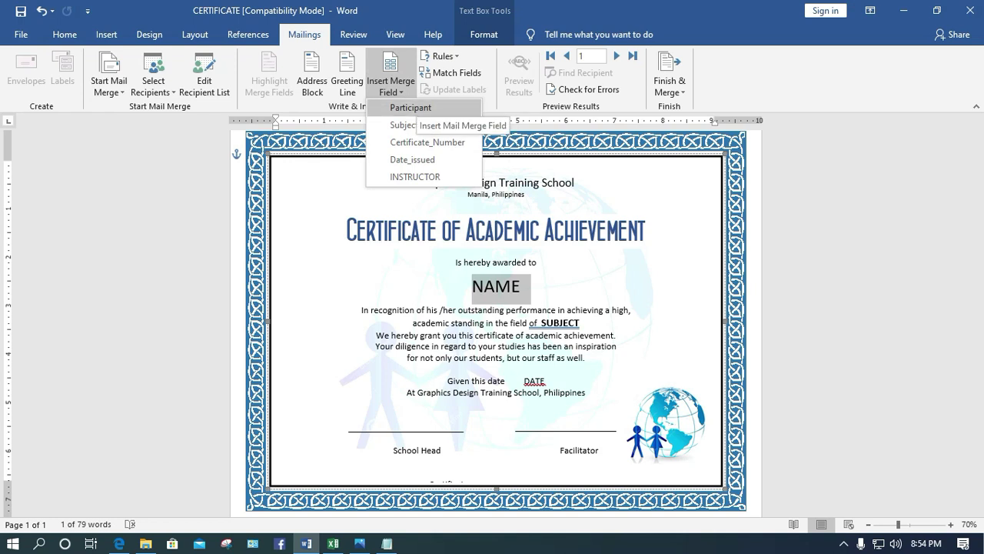
pyautogui.click(415, 110)
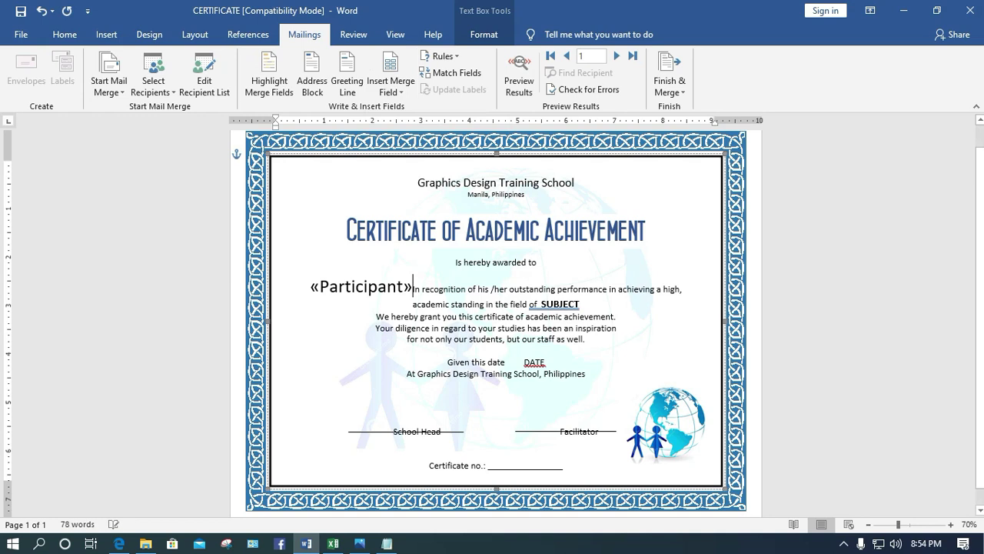
pyautogui.press('Return')
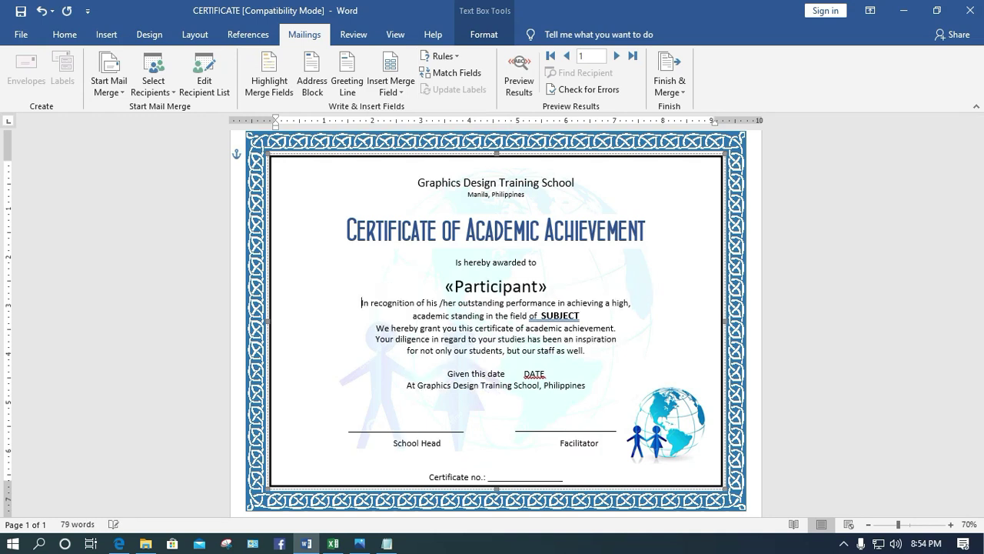
pyautogui.press('Return')
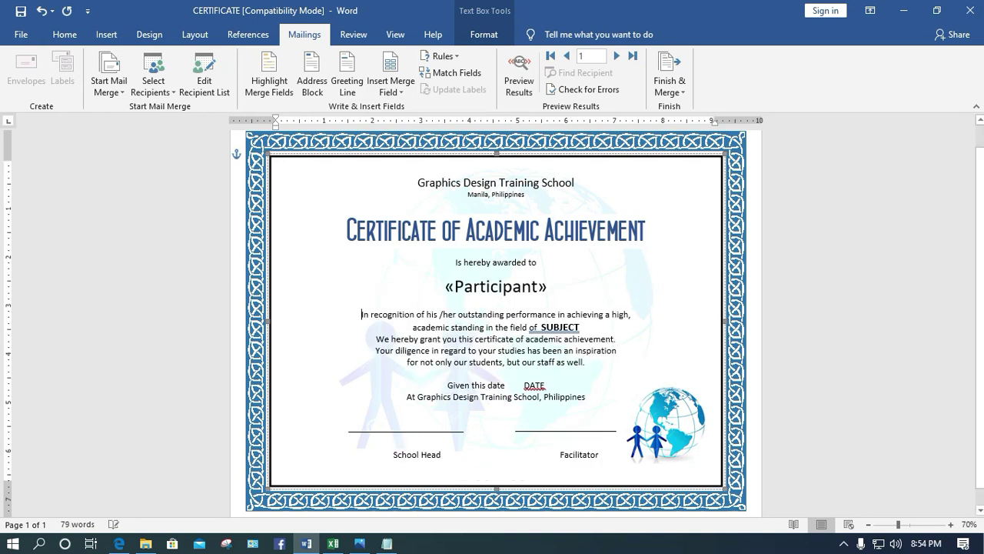
pyautogui.hotkey('shift', 'Left')
pyautogui.hotkey('shift', 'Left')
pyautogui.hotkey('shift', 'Left')
pyautogui.hotkey('shift', 'Left')
pyautogui.hotkey('shift', 'Left')
pyautogui.hotkey('shift', 'Left')
pyautogui.hotkey('shift', 'Left')
pyautogui.hotkey('shift', 'Left')
pyautogui.hotkey('shift', 'Left')
pyautogui.hotkey('shift', 'Left')
pyautogui.hotkey('shift', 'Left')
pyautogui.hotkey('shift', 'Left')
pyautogui.hotkey('shift', 'Left')
pyautogui.hotkey('shift', 'Left')
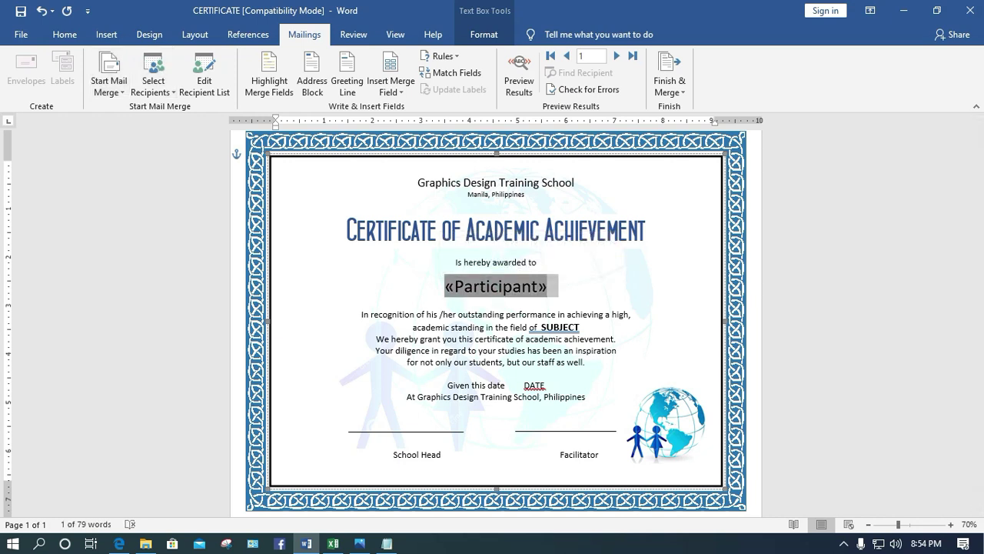
pyautogui.click(65, 33)
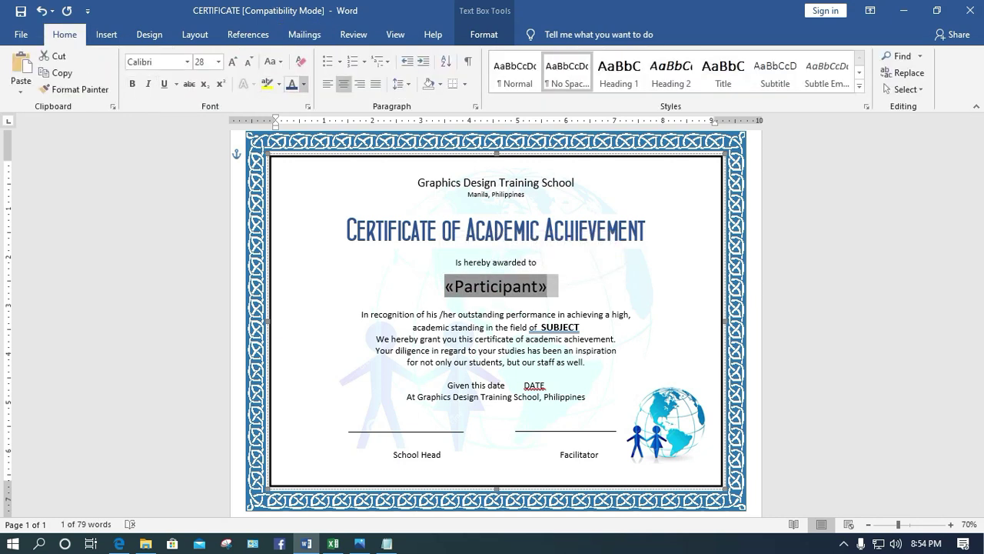
pyautogui.click(304, 83)
pyautogui.click(304, 213)
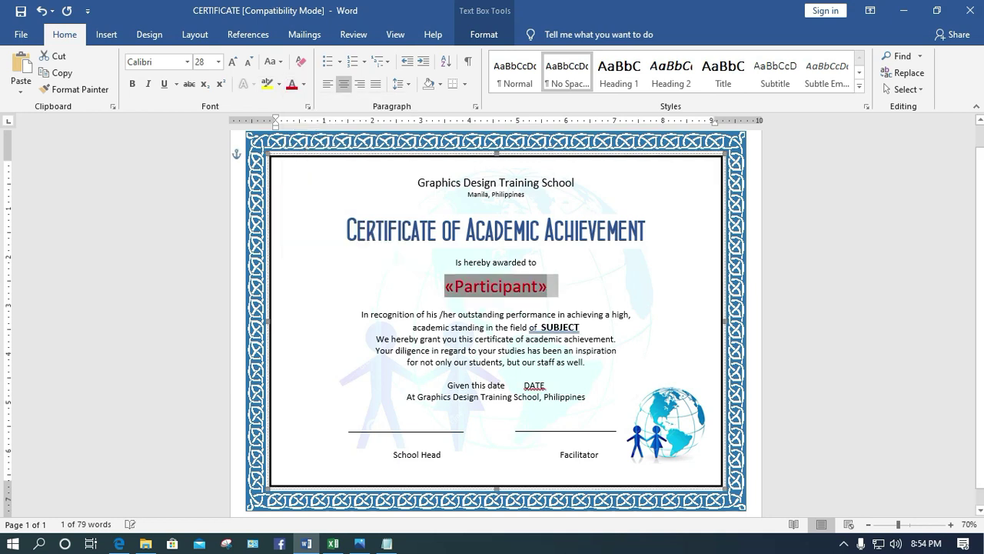
# Replace the SUBJECT placeholder with the «Subject» merge field
pyautogui.moveTo(581, 327); pyautogui.dragTo(540, 327)
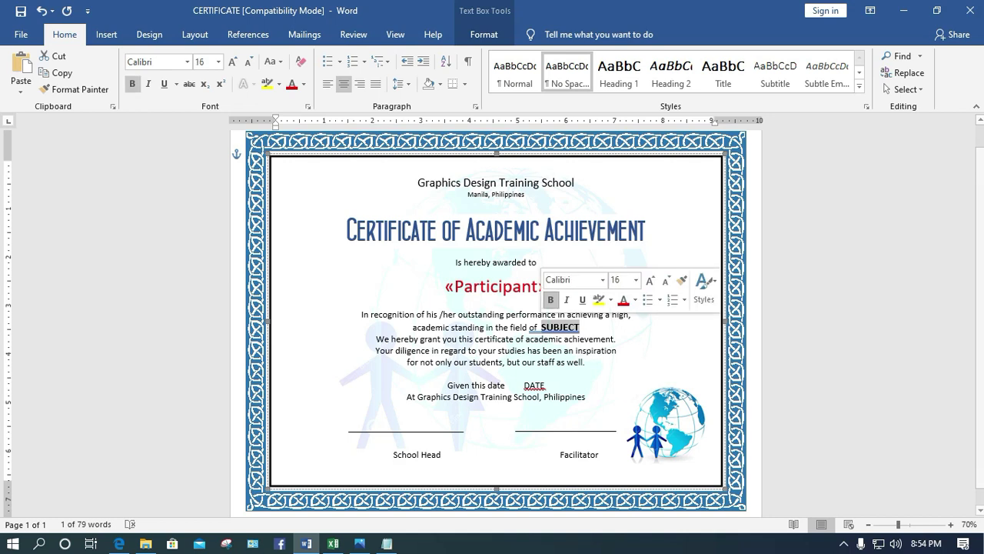
pyautogui.click(304, 35)
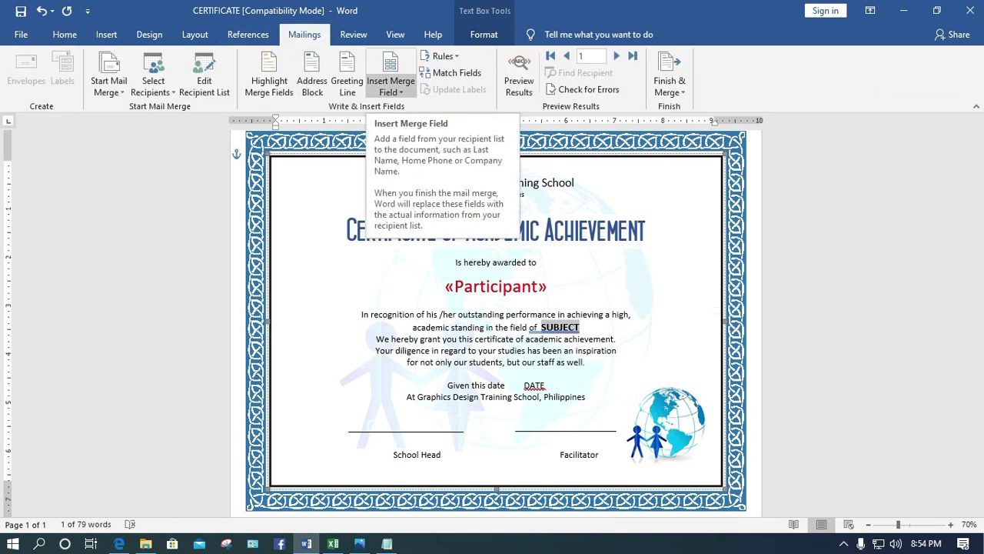
pyautogui.click(391, 90)
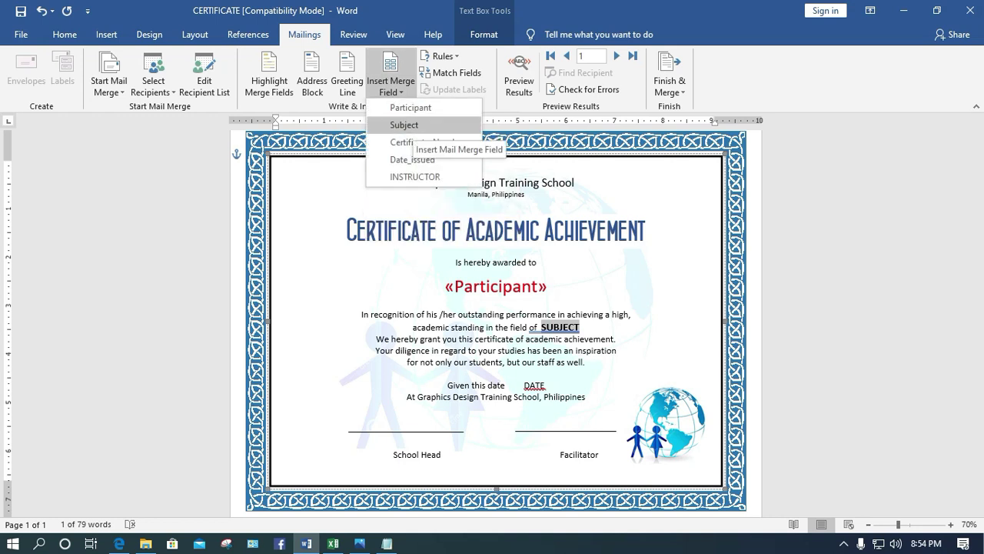
pyautogui.click(404, 125)
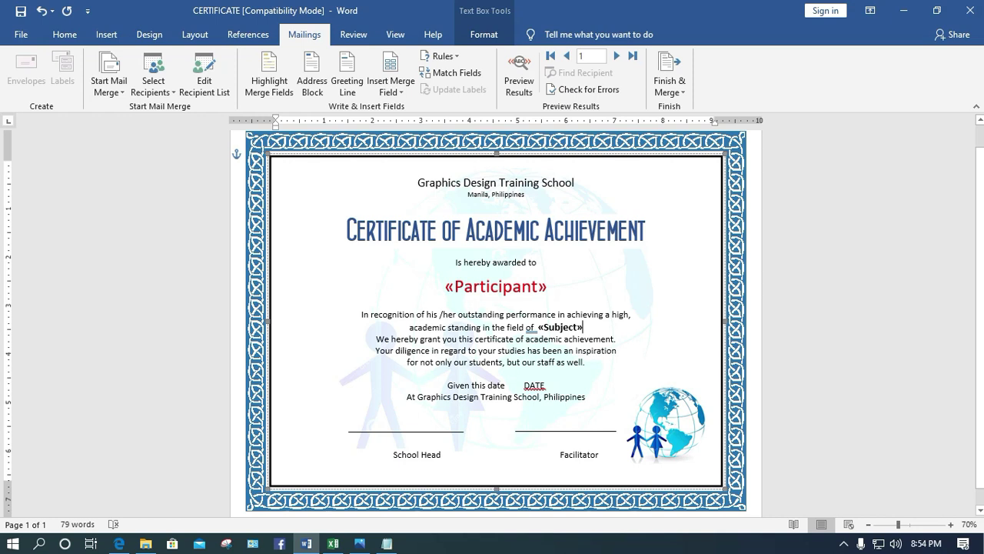
# Replace the DATE placeholder with the «Date_issued» merge field
pyautogui.moveTo(552, 385); pyautogui.dragTo(522, 385)
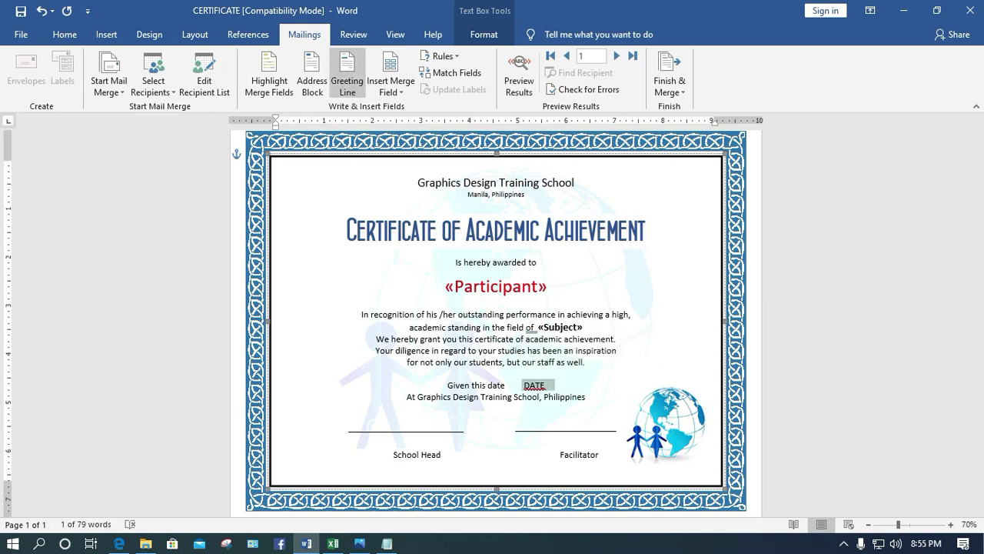
pyautogui.click(390, 86)
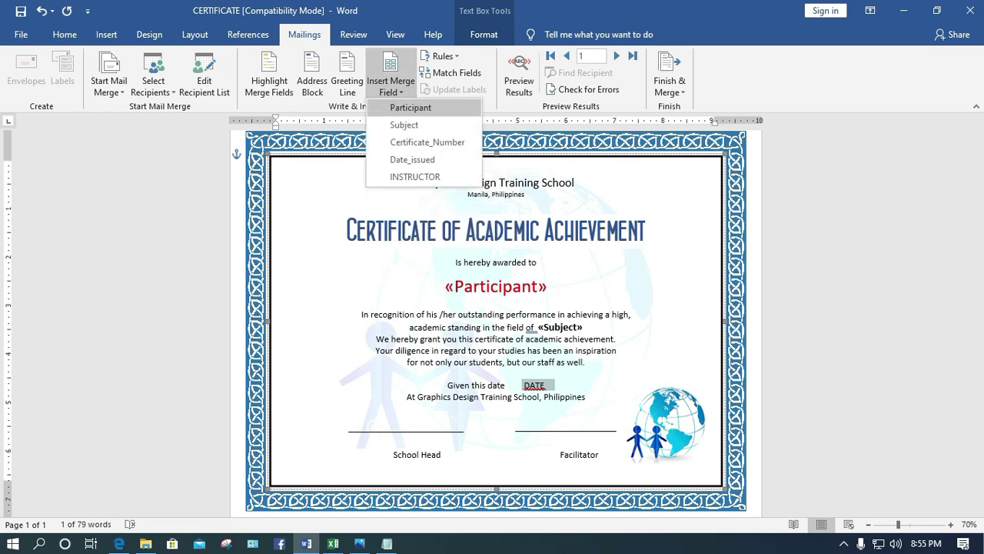
pyautogui.click(412, 159)
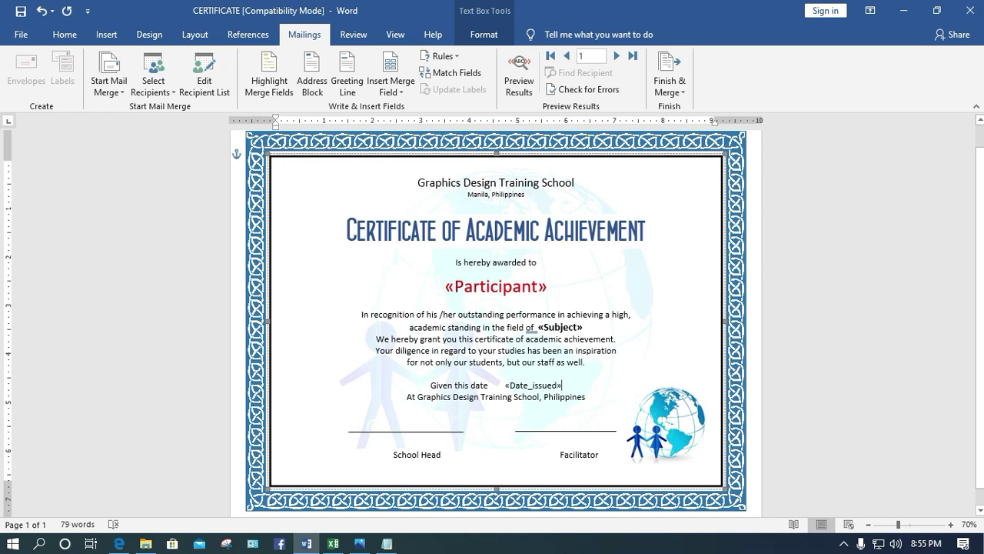
pyautogui.hotkey('shift', 'Left')
pyautogui.hotkey('shift', 'Left')
pyautogui.hotkey('shift', 'Left')
pyautogui.hotkey('shift', 'Left')
pyautogui.hotkey('shift', 'Left')
pyautogui.hotkey('shift', 'Left')
pyautogui.doubleClick(479, 384)
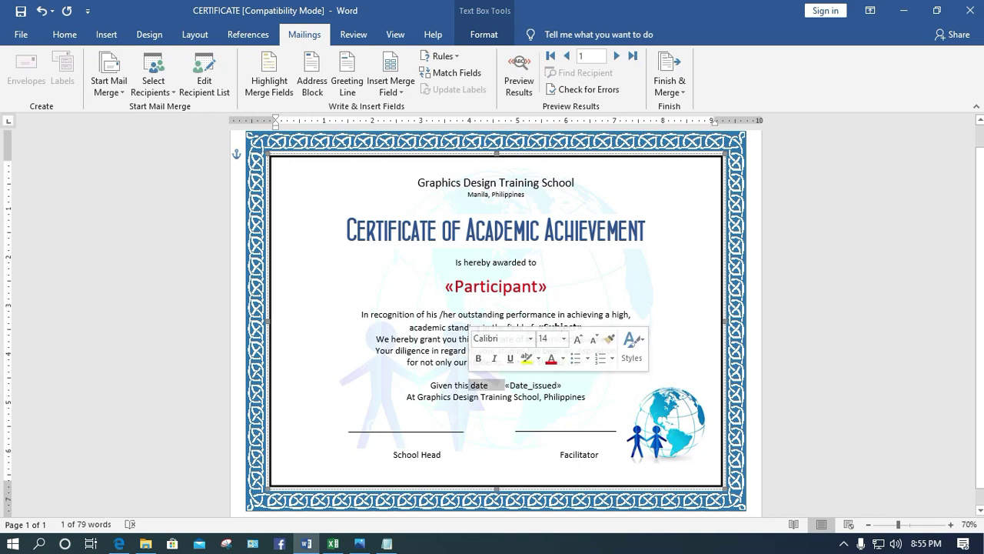
pyautogui.click(562, 384)
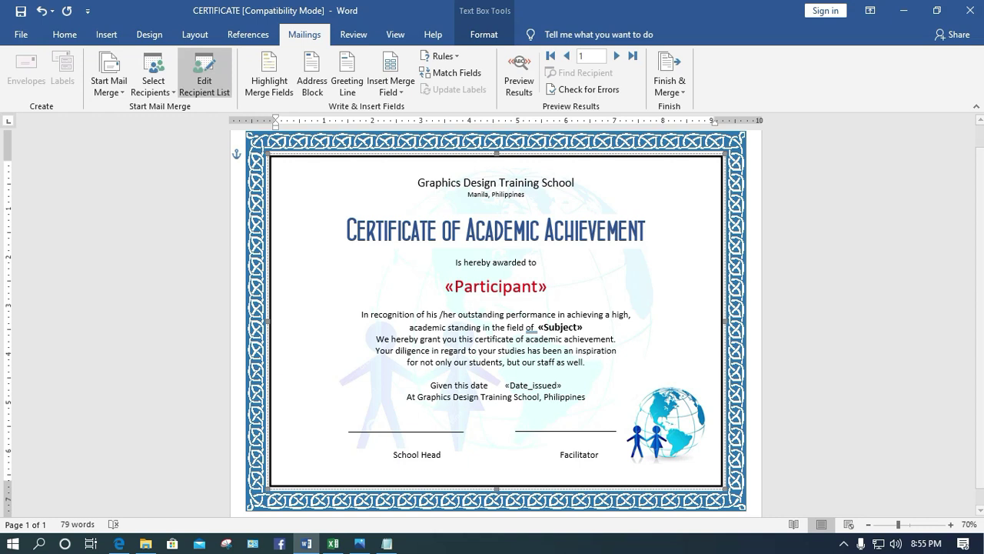
# Draw a text box with no outline over the Facilitator signature line
pyautogui.click(106, 34)
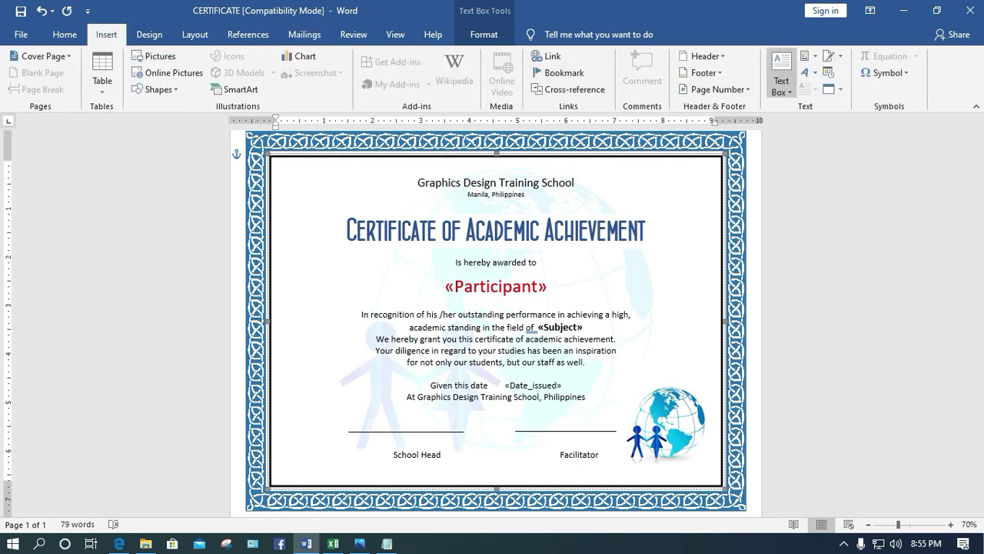
pyautogui.click(781, 80)
pyautogui.click(835, 125)
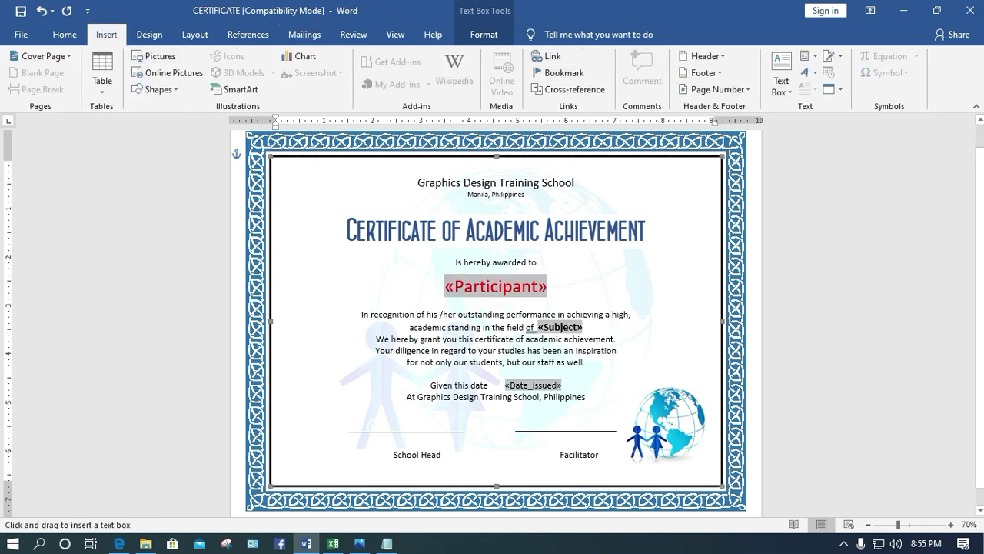
pyautogui.moveTo(517, 415); pyautogui.dragTo(614, 429)
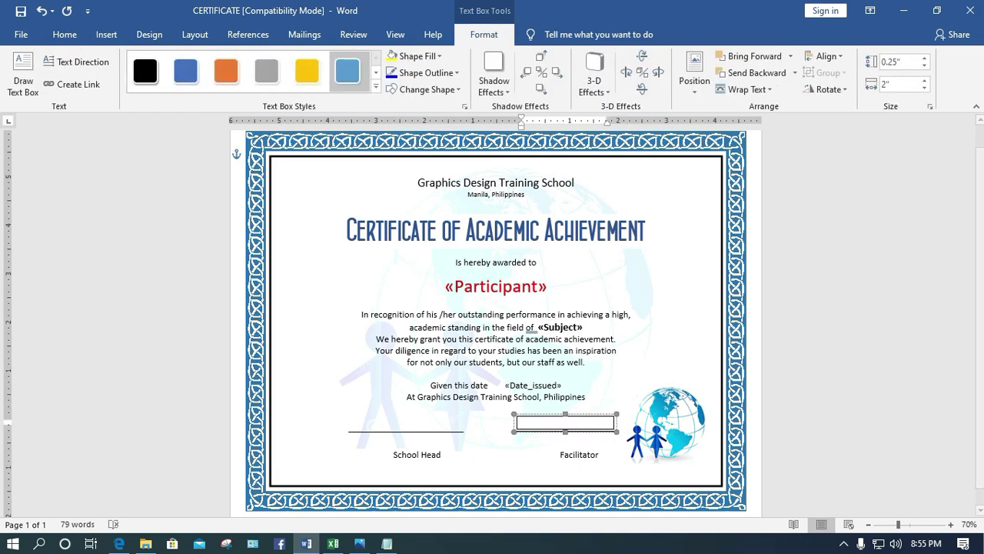
pyautogui.click(427, 73)
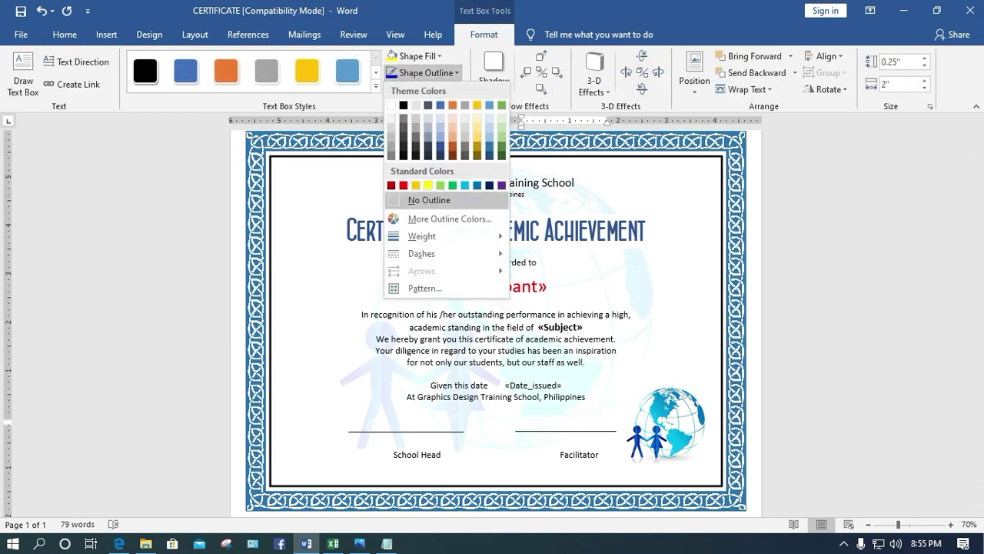
pyautogui.click(419, 200)
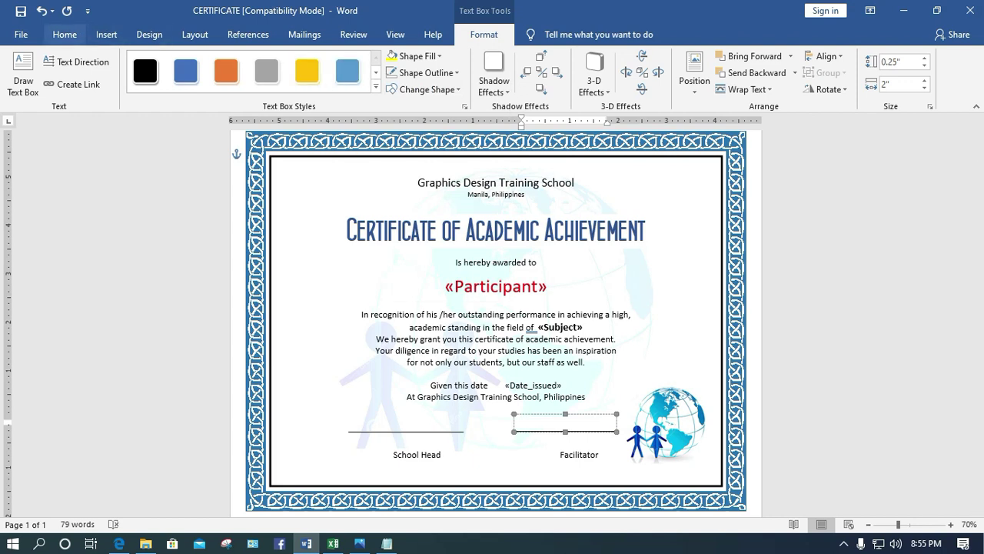
# Type the centred word 'instrcutor' in the text box and set it to 14 pt
pyautogui.click(65, 34)
pyautogui.hotkey('ctrl', 'e')
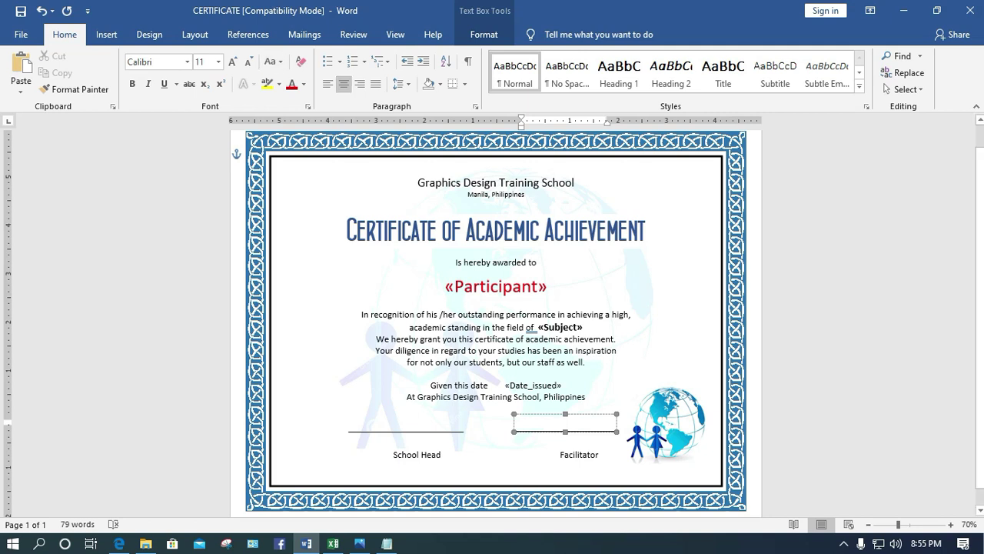
pyautogui.write('Jnstrcut')
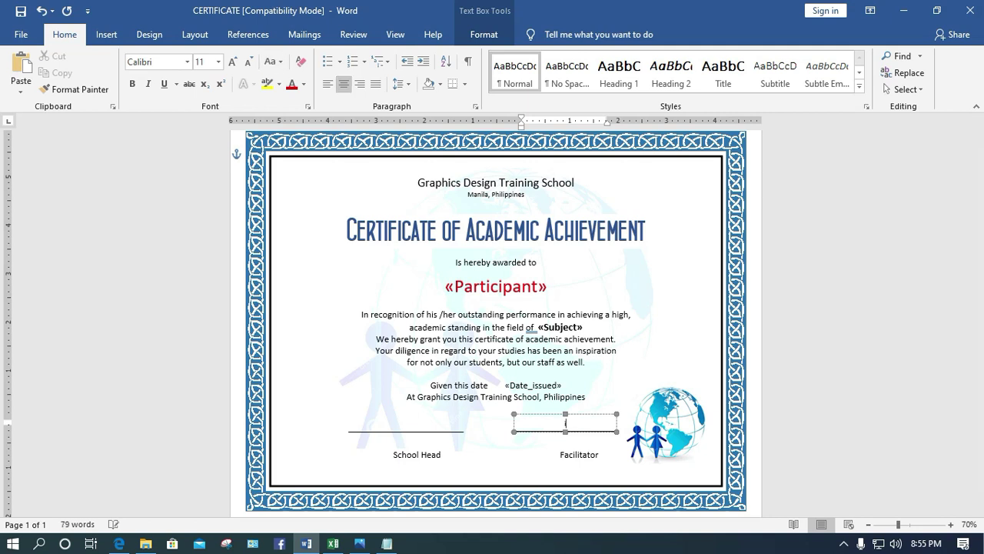
pyautogui.write('or')
pyautogui.moveTo(582, 423); pyautogui.dragTo(550, 423)
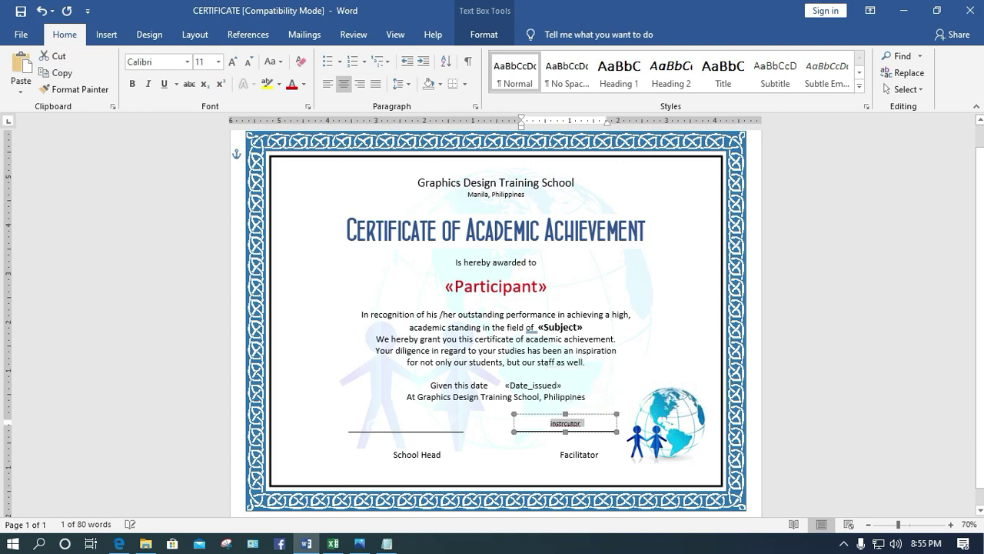
pyautogui.click(218, 61)
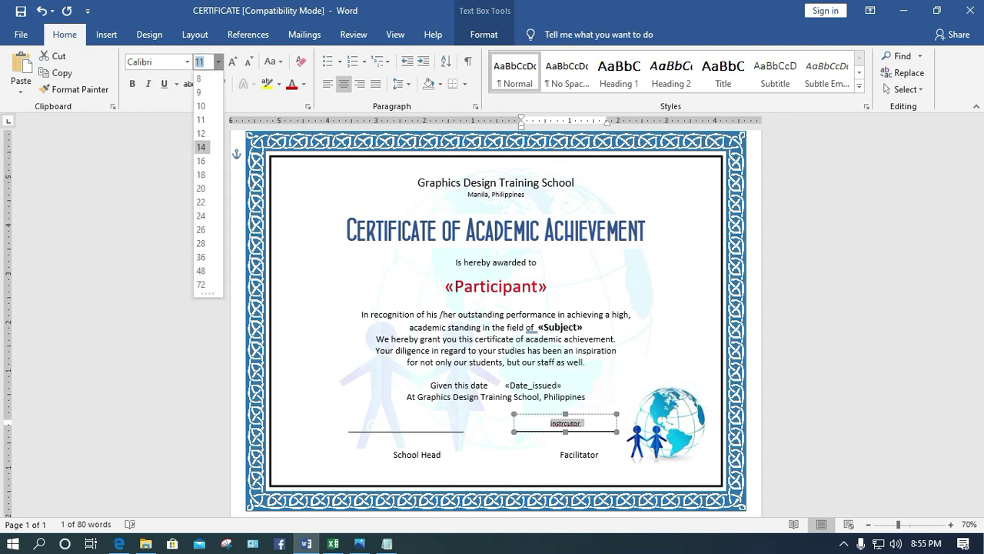
pyautogui.click(201, 147)
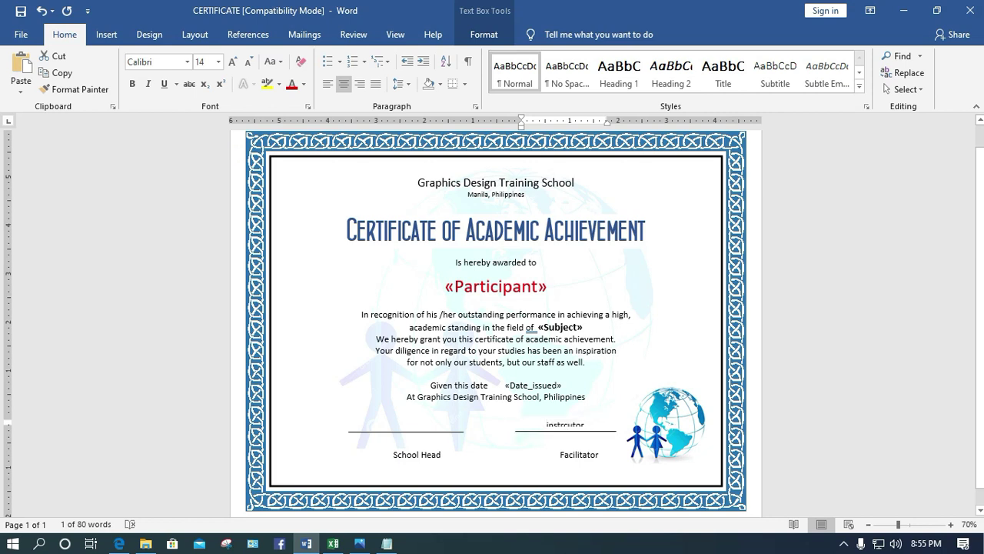
pyautogui.hotkey('ctrl', 'y')
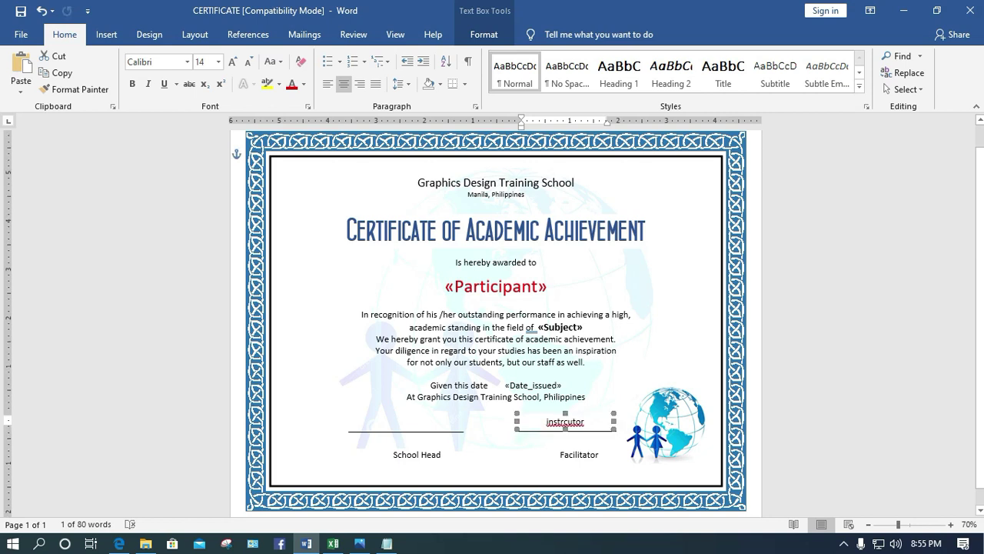
# Paste the 'Certificate no.: ____' line at the bottom and remove the blank line above the signatures
pyautogui.click(586, 396)
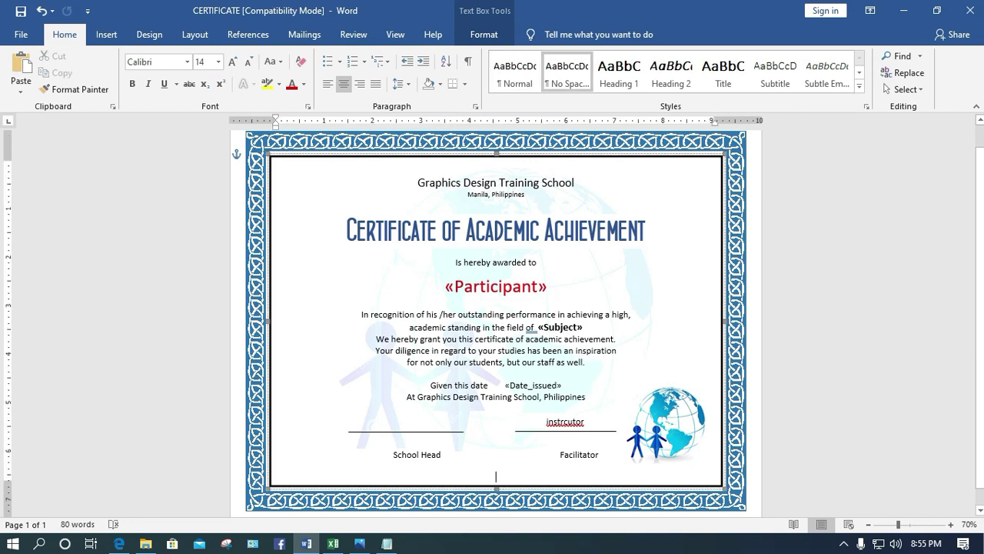
pyautogui.write('Certificate no.: ___________________')
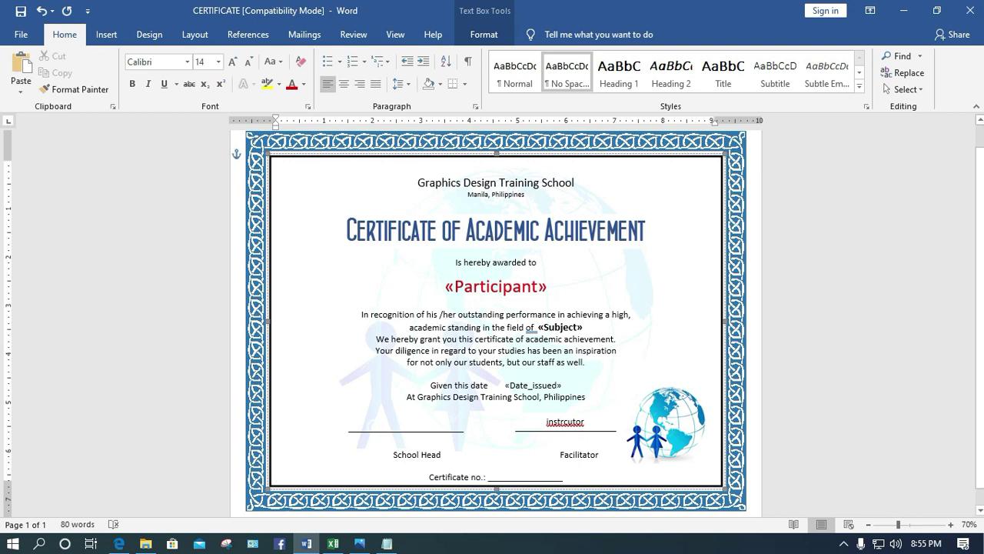
pyautogui.click(496, 442)
pyautogui.press('BackSpace')
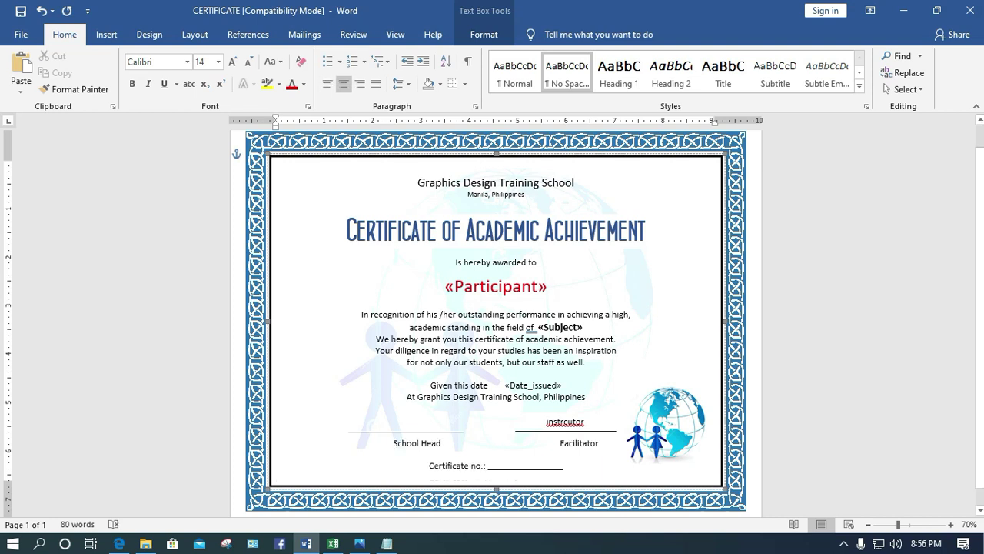
pyautogui.click(512, 465)
pyautogui.click(276, 454)
pyautogui.press('Return')
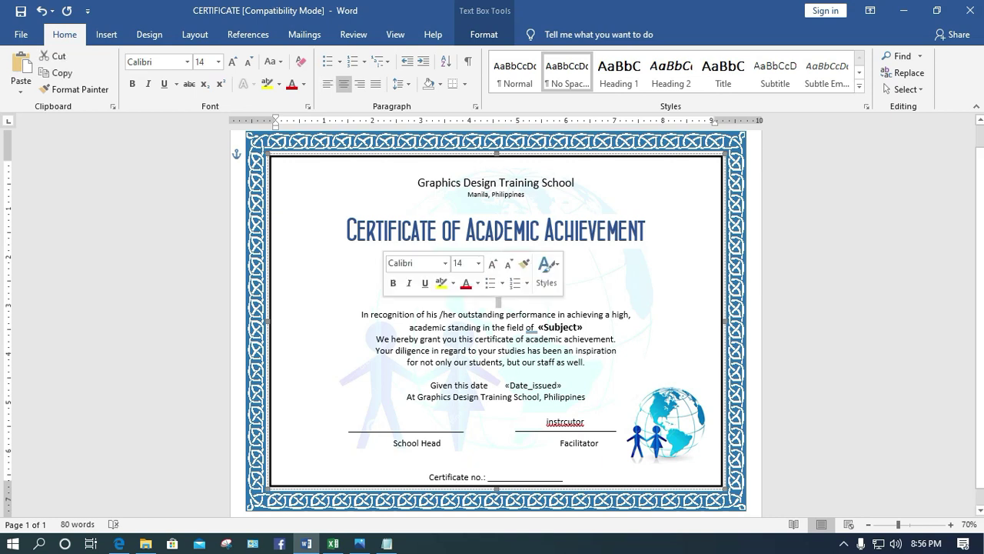
pyautogui.tripleClick(499, 314)
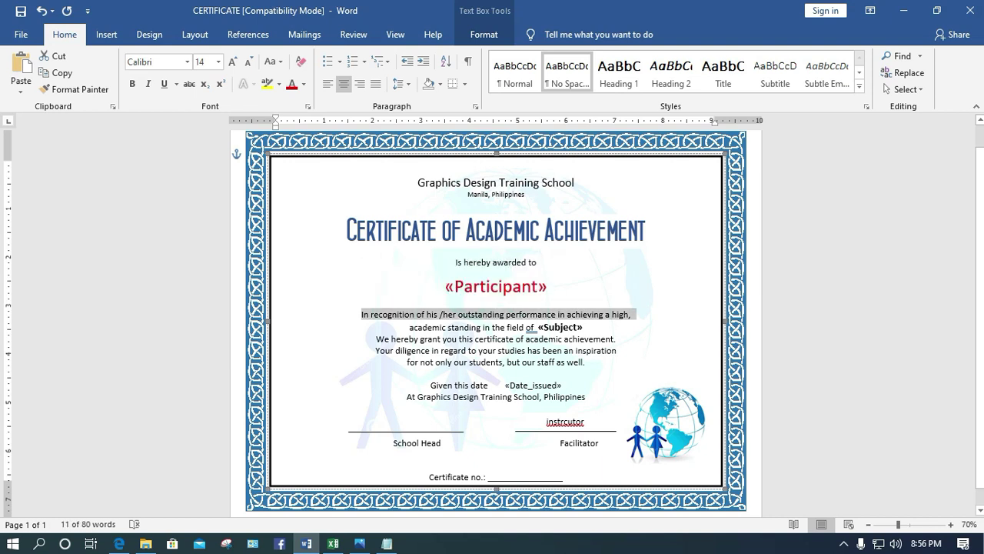
pyautogui.click(277, 464)
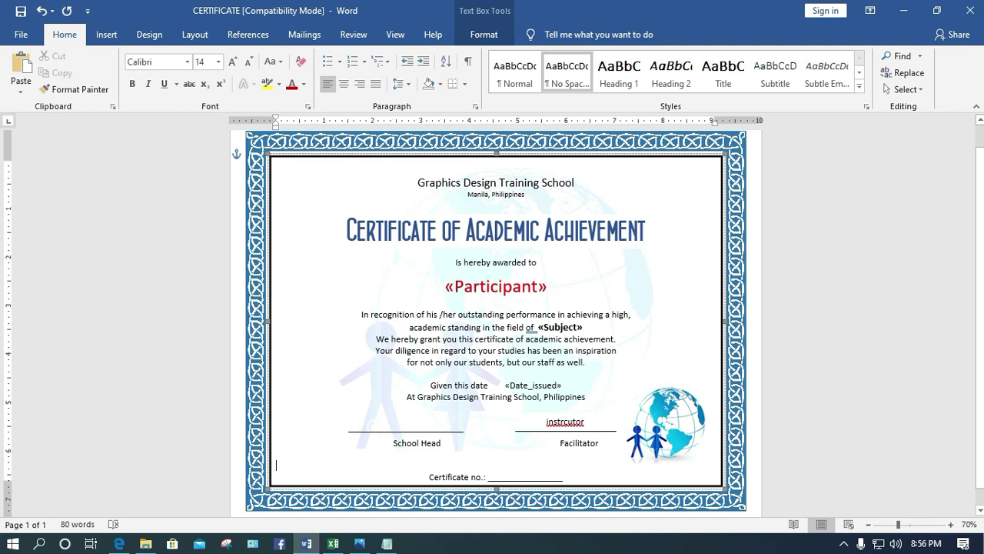
# Replace 'instrcutor' in the text box with the «INSTRUCTOR» merge field
pyautogui.click(550, 420)
pyautogui.doubleClick(551, 420)
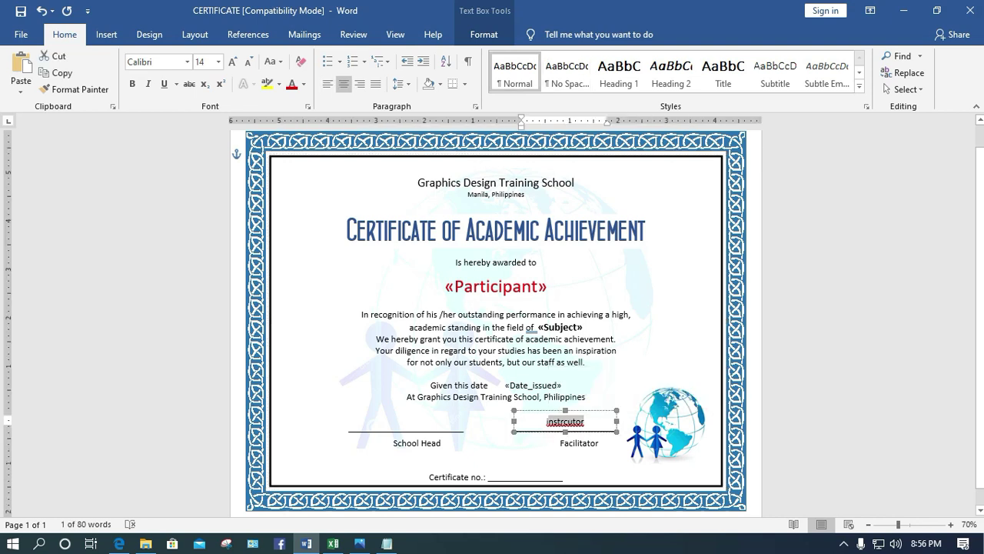
pyautogui.click(305, 34)
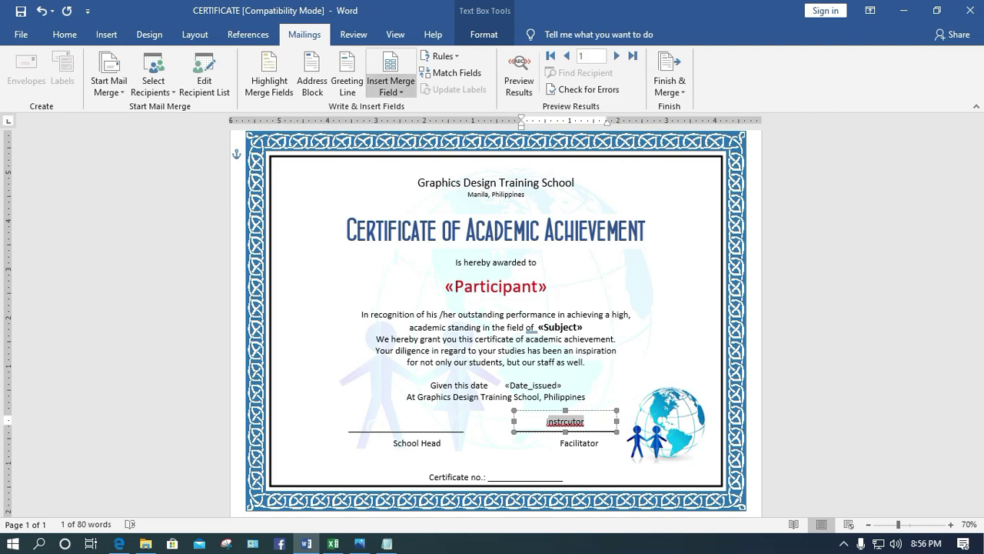
pyautogui.click(391, 86)
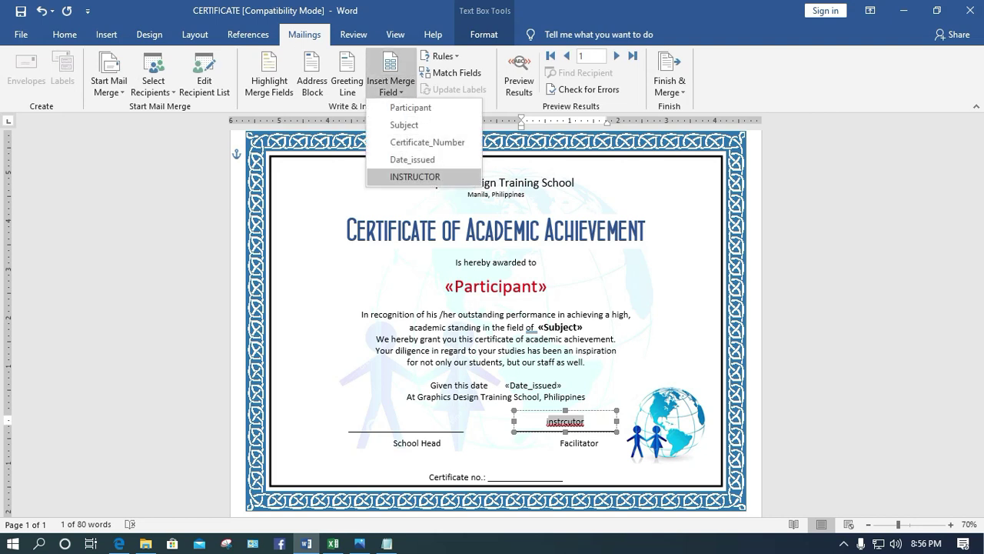
pyautogui.click(416, 176)
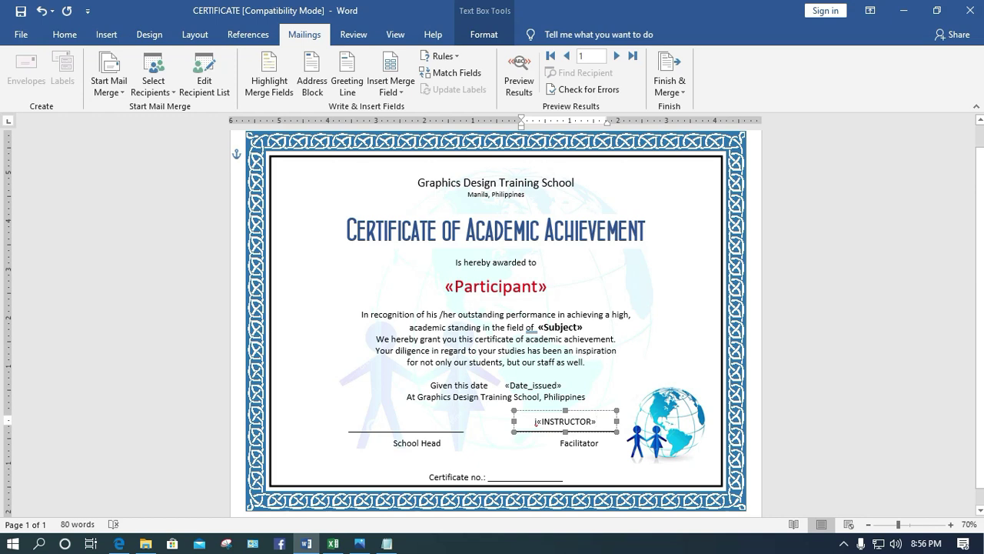
# Paste a duplicate of the «INSTRUCTOR» text box below the original
pyautogui.doubleClick(536, 421)
pyautogui.hotkey('ctrl', 'z')
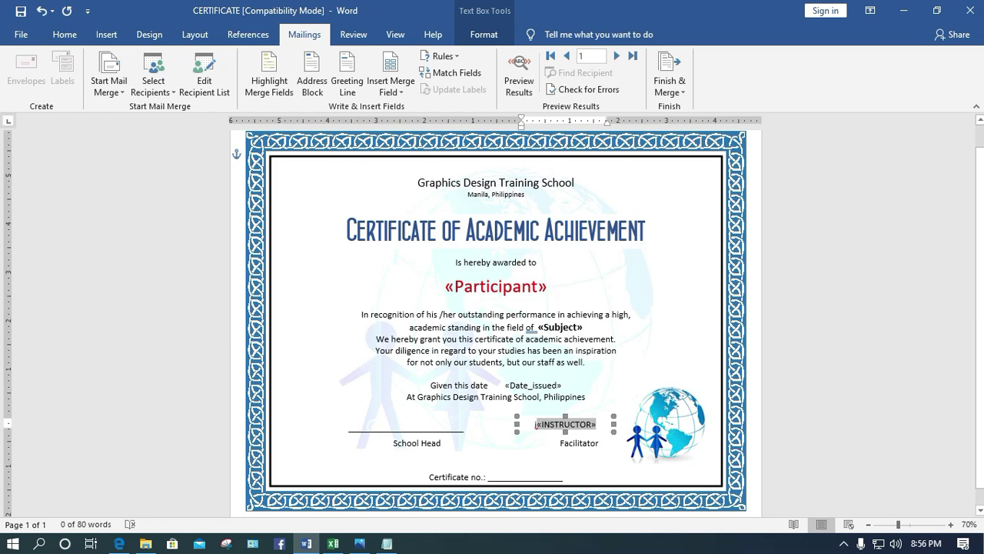
pyautogui.hotkey('ctrl', 'v')
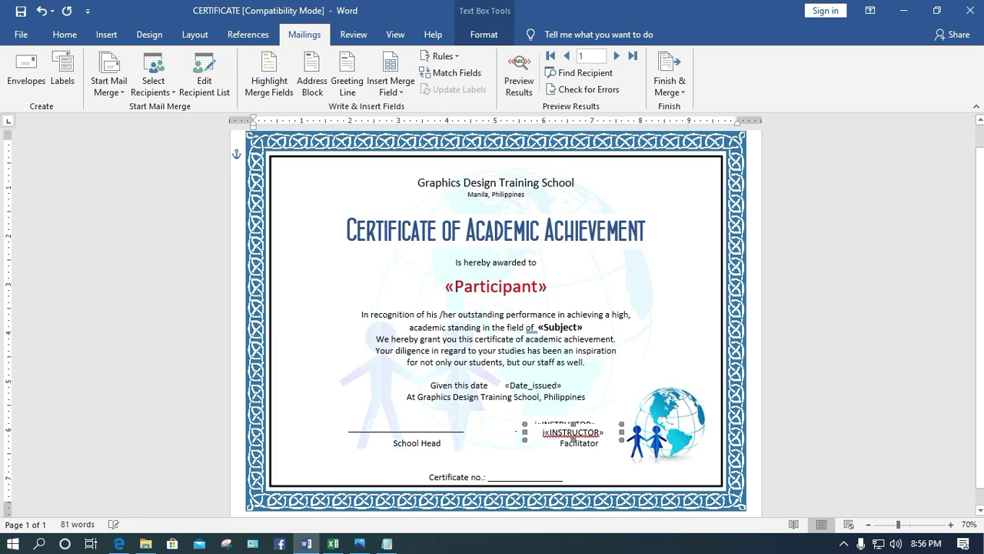
# Place the copied box above the School Head line and replace «INSTRUCTOR» with the school head's name
pyautogui.moveTo(572, 438); pyautogui.dragTo(410, 428)
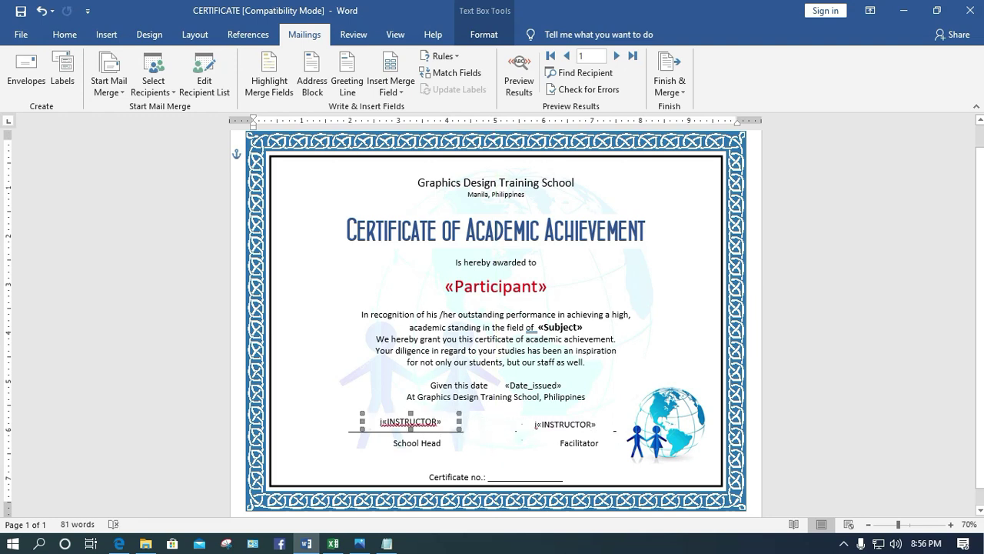
pyautogui.press('Down')
pyautogui.press('Down')
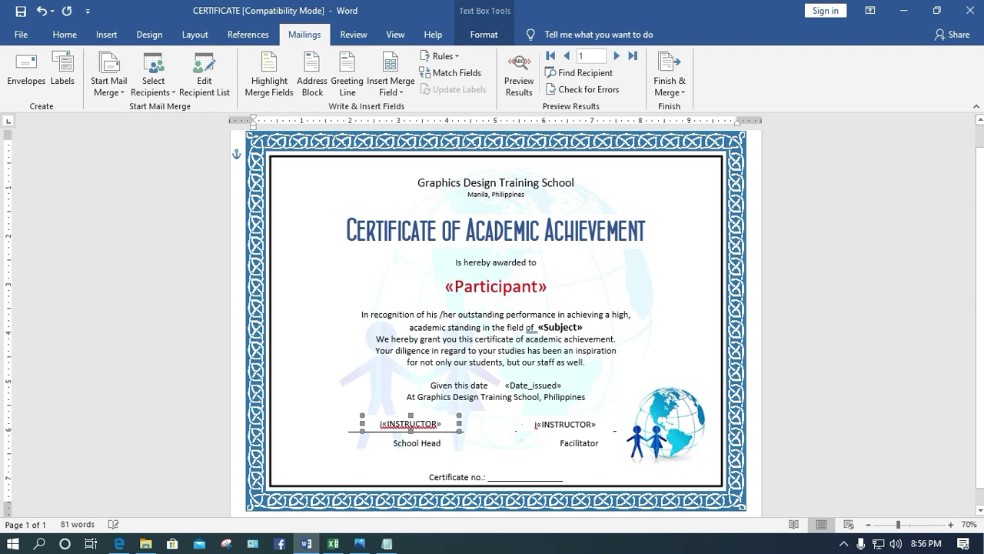
pyautogui.doubleClick(410, 423)
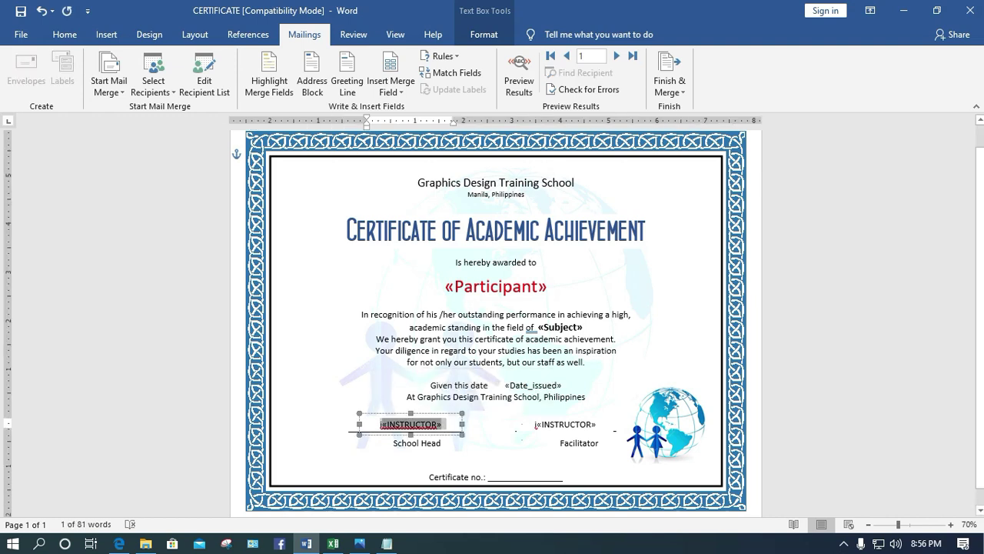
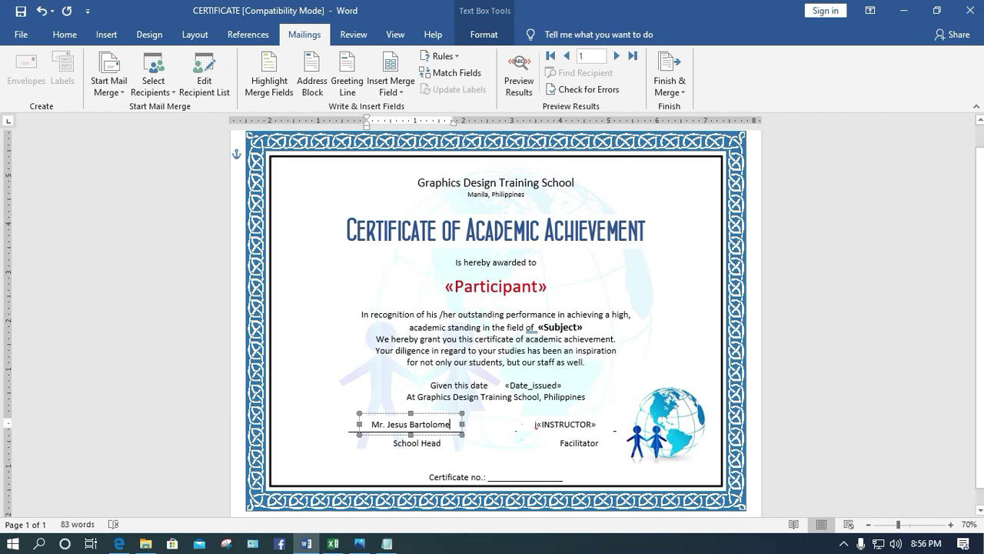
pyautogui.press('Escape')
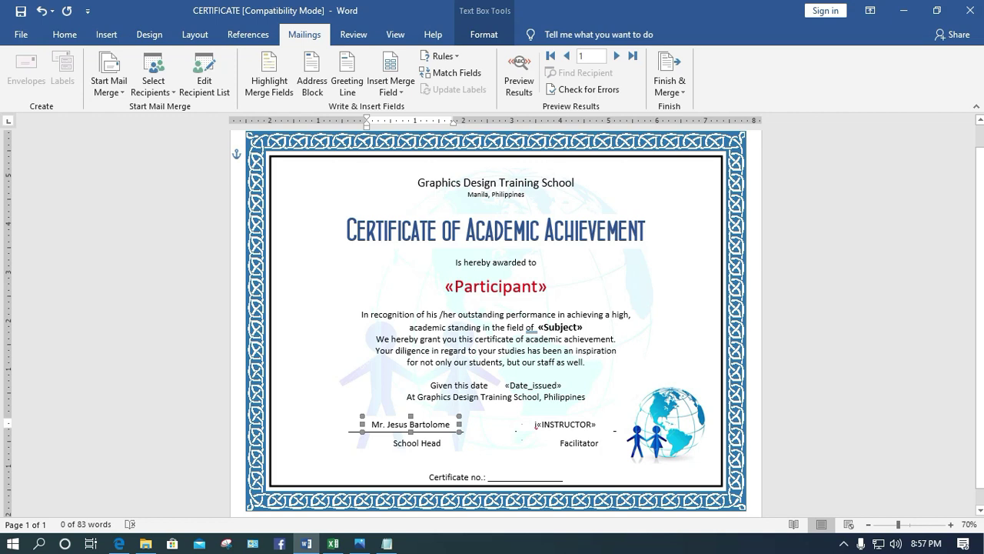
# Set No Fill on the school head and facilitator text boxes, then paste another «INSTRUCTOR» box
pyautogui.click(484, 34)
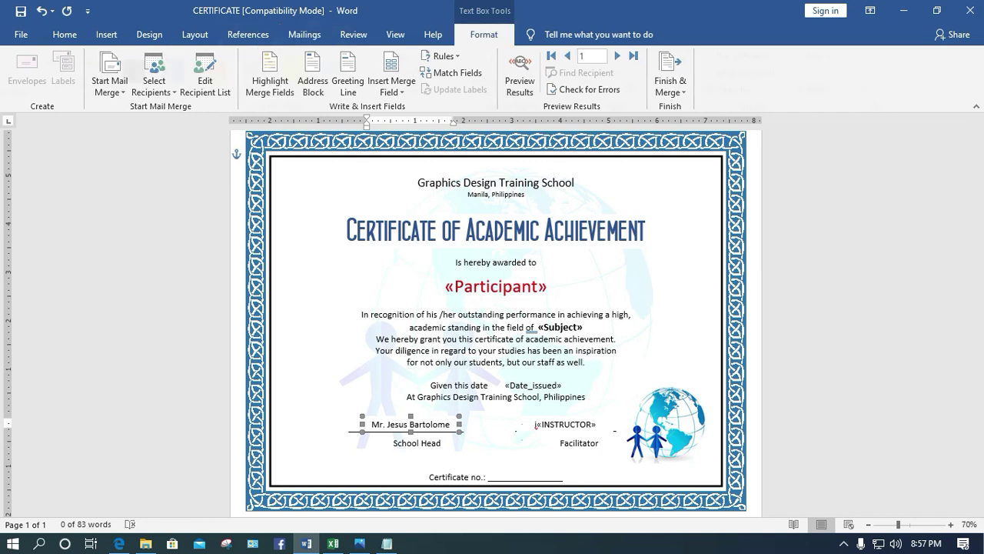
pyautogui.click(415, 56)
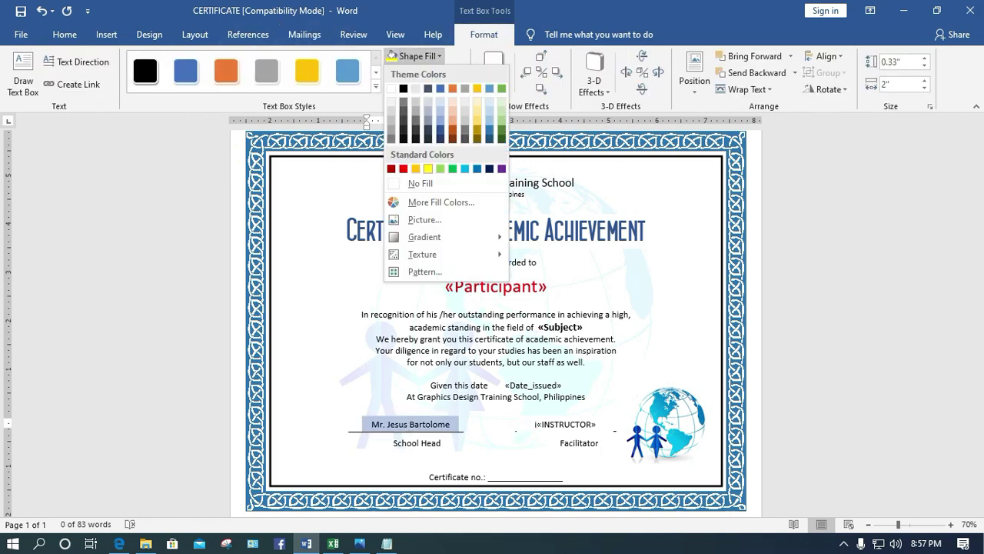
pyautogui.click(419, 182)
pyautogui.click(565, 424)
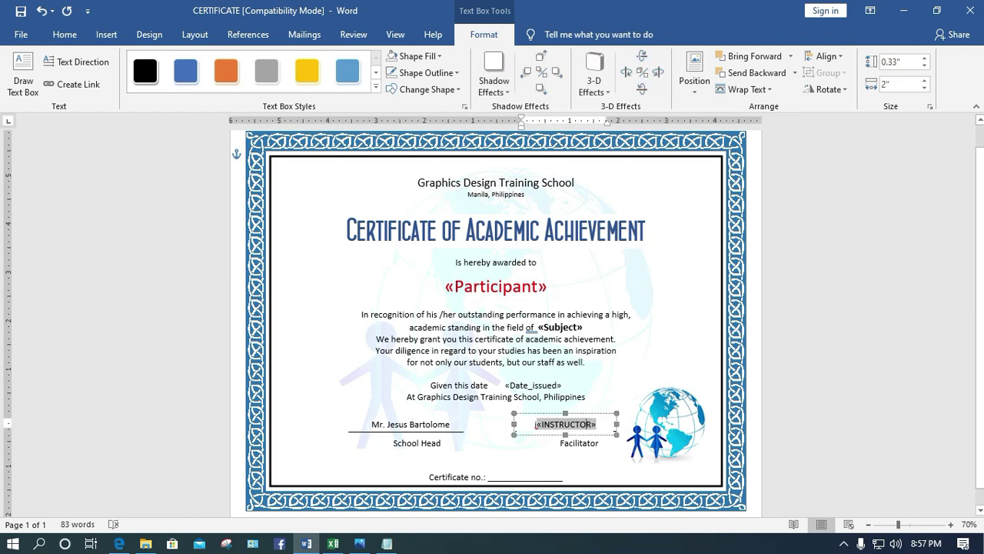
pyautogui.click(425, 72)
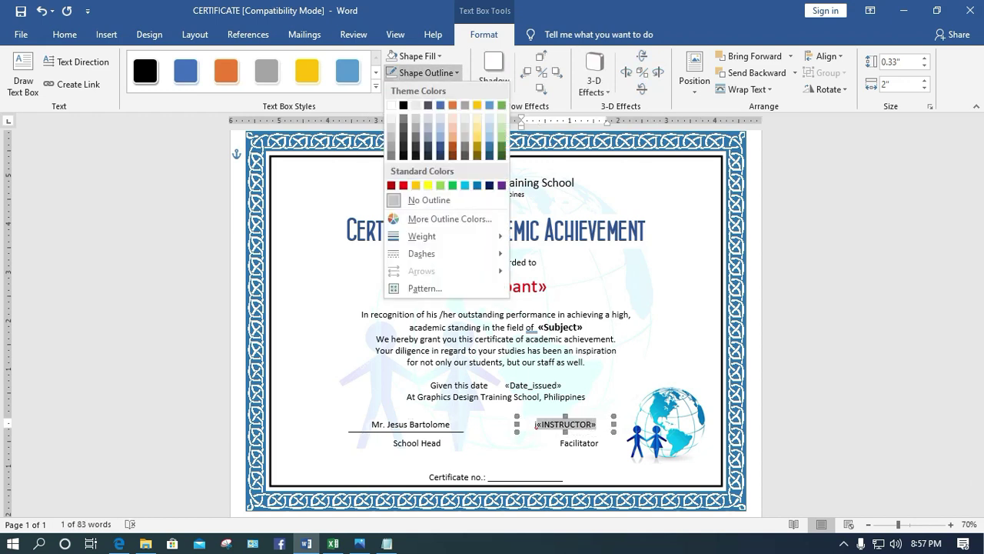
pyautogui.click(415, 56)
pyautogui.click(419, 183)
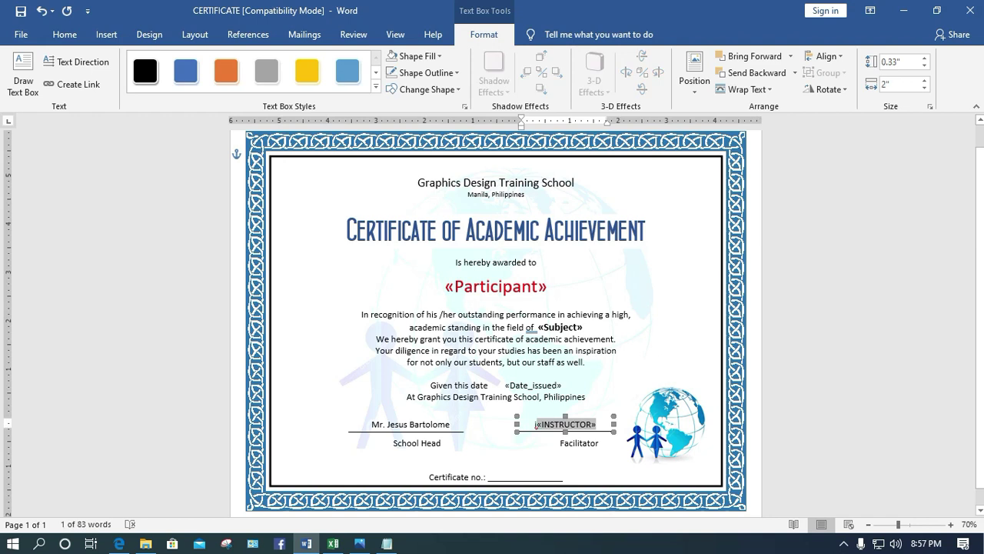
pyautogui.hotkey('ctrl', 'v')
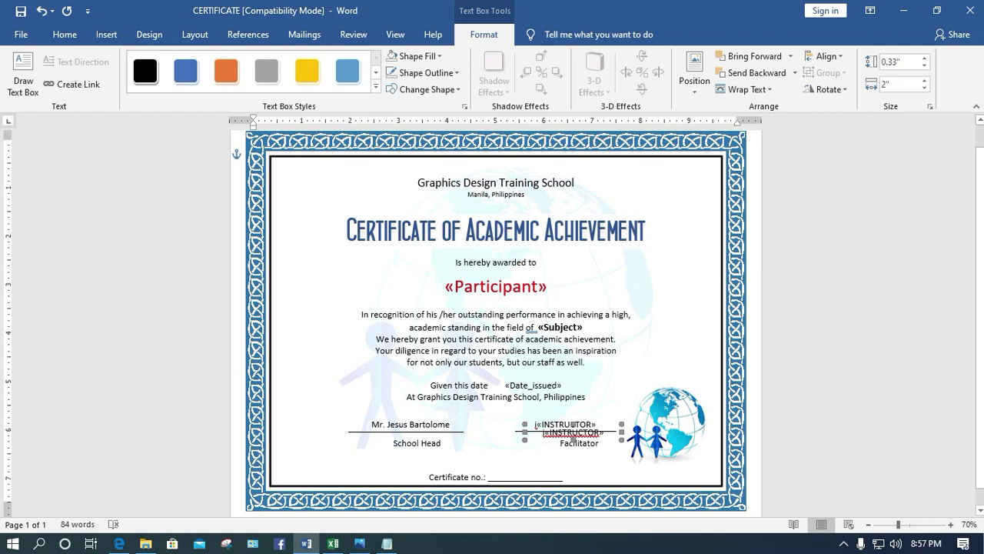
# Move the copied box onto the Certificate no. line, left-align its text and select the field
pyautogui.moveTo(573, 436); pyautogui.dragTo(530, 479)
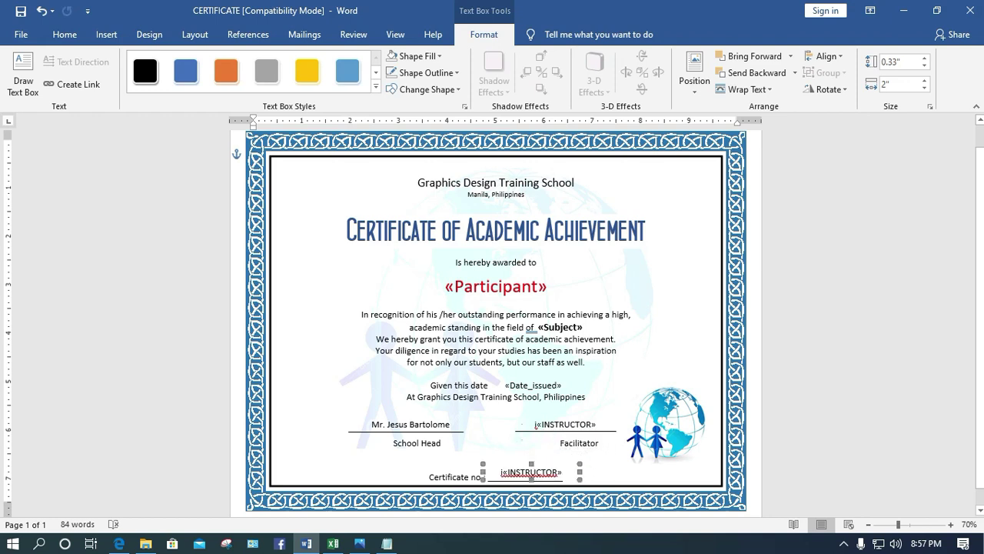
pyautogui.doubleClick(531, 472)
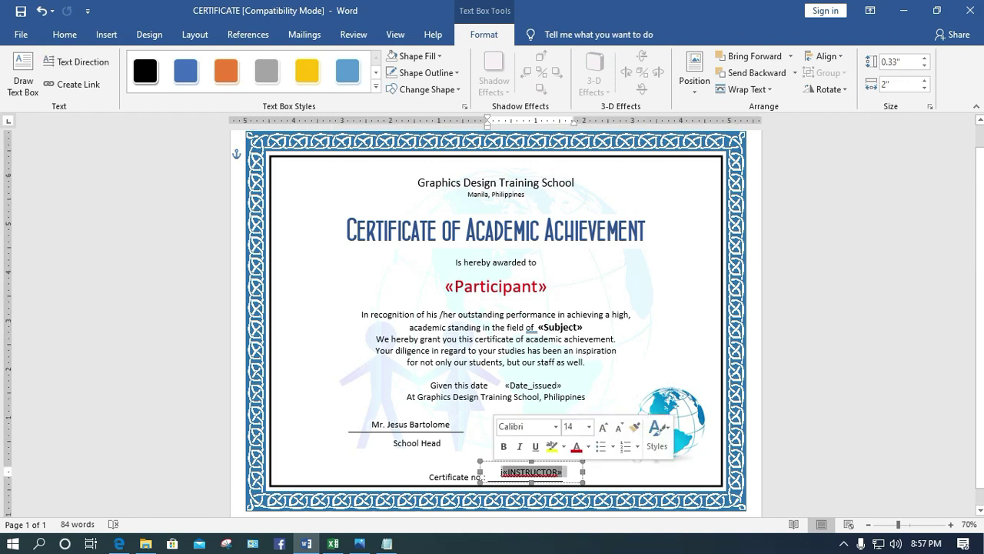
pyautogui.click(64, 34)
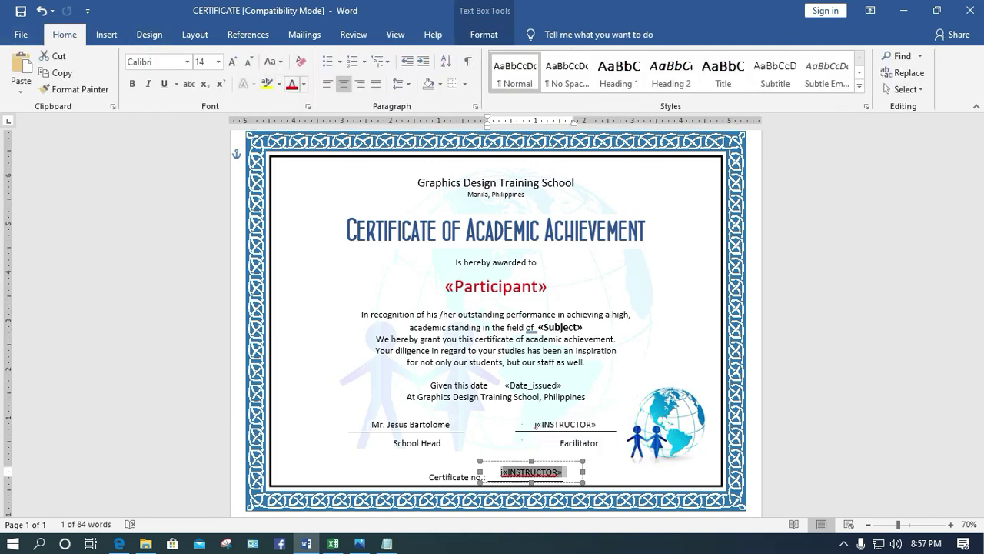
pyautogui.click(328, 83)
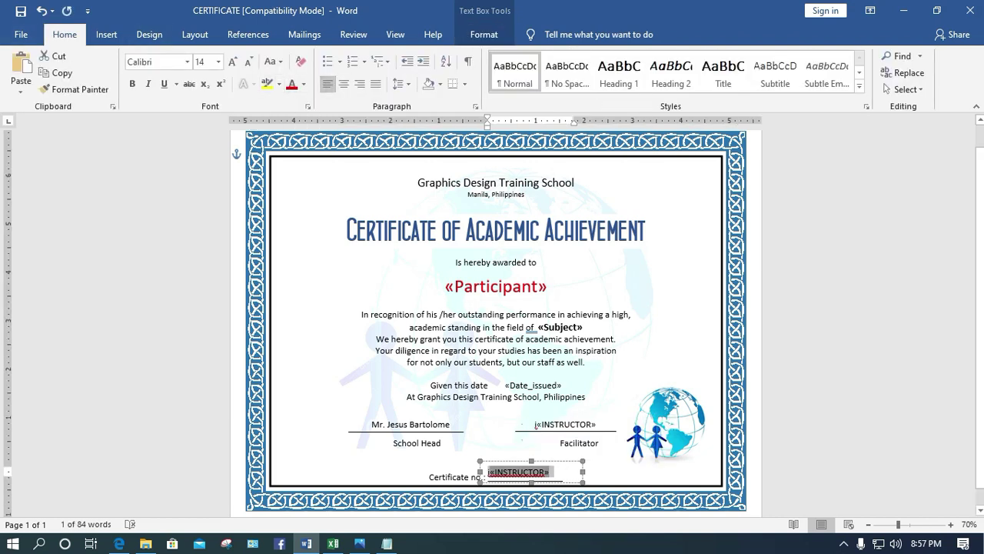
pyautogui.click(549, 472)
pyautogui.doubleClick(517, 472)
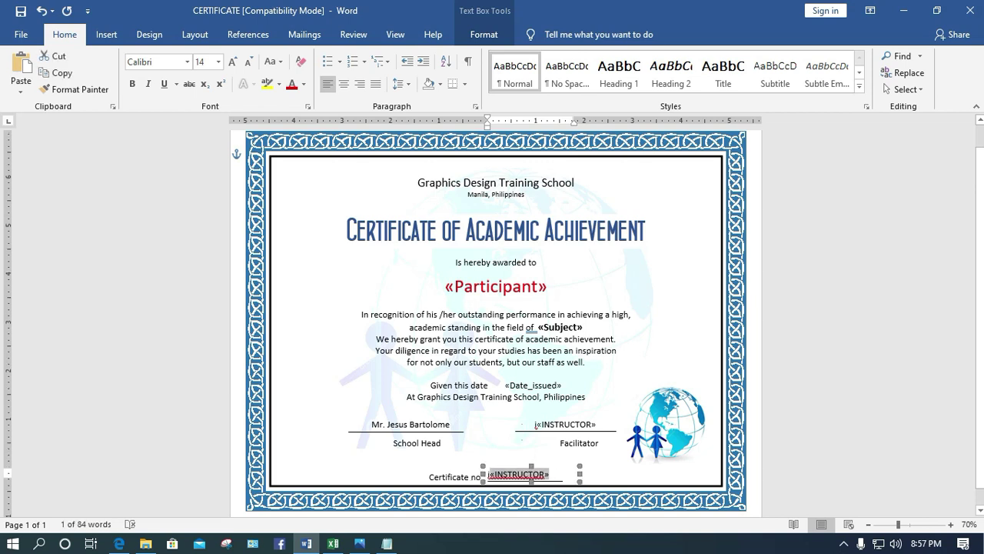
pyautogui.click(549, 472)
pyautogui.moveTo(488, 474); pyautogui.dragTo(555, 474)
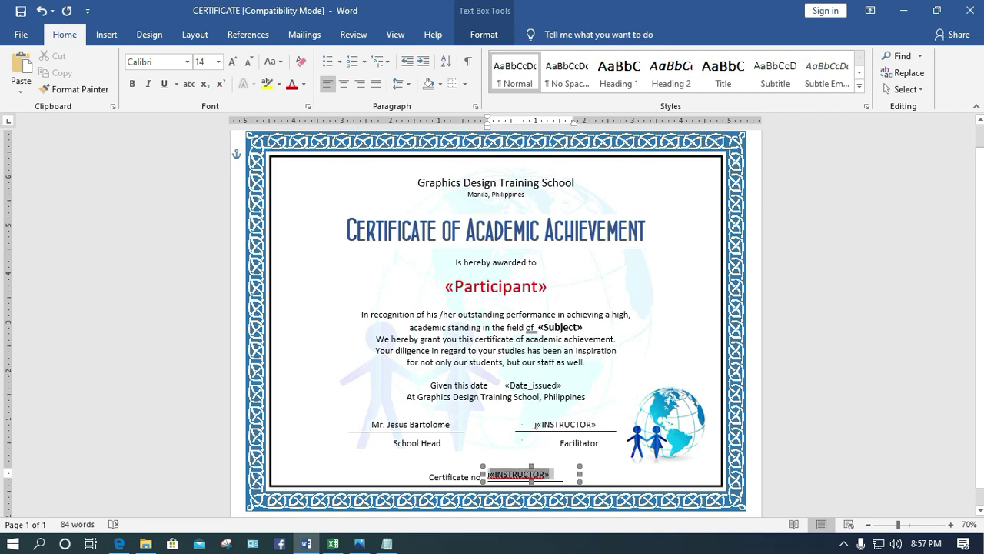
# Replace «INSTRUCTOR» with the «Certificate_Number» merge field
pyautogui.click(305, 34)
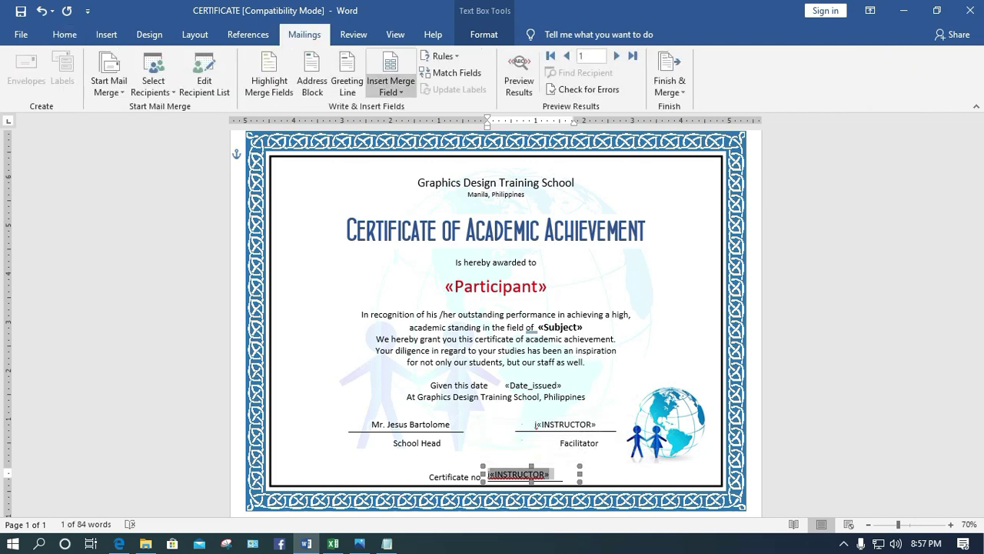
pyautogui.click(391, 86)
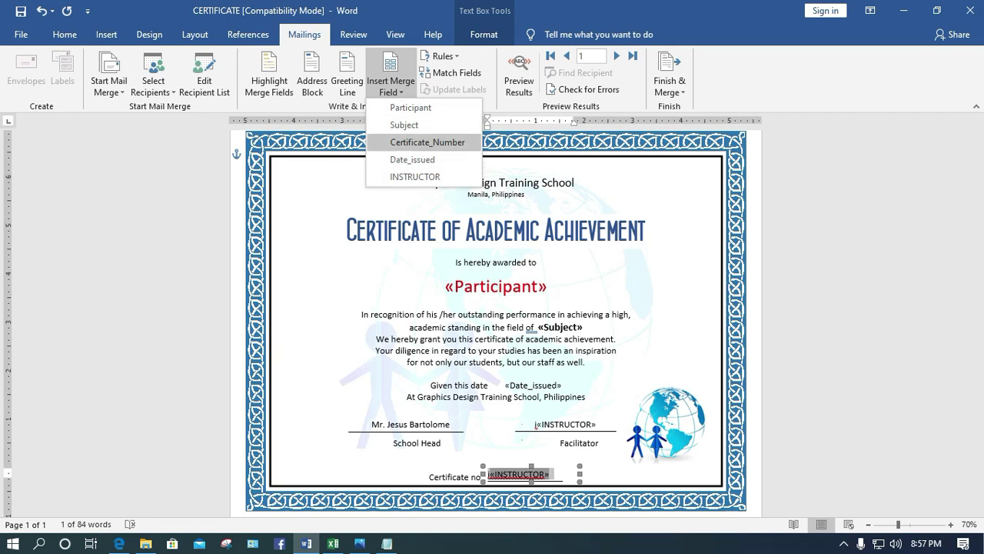
pyautogui.click(428, 143)
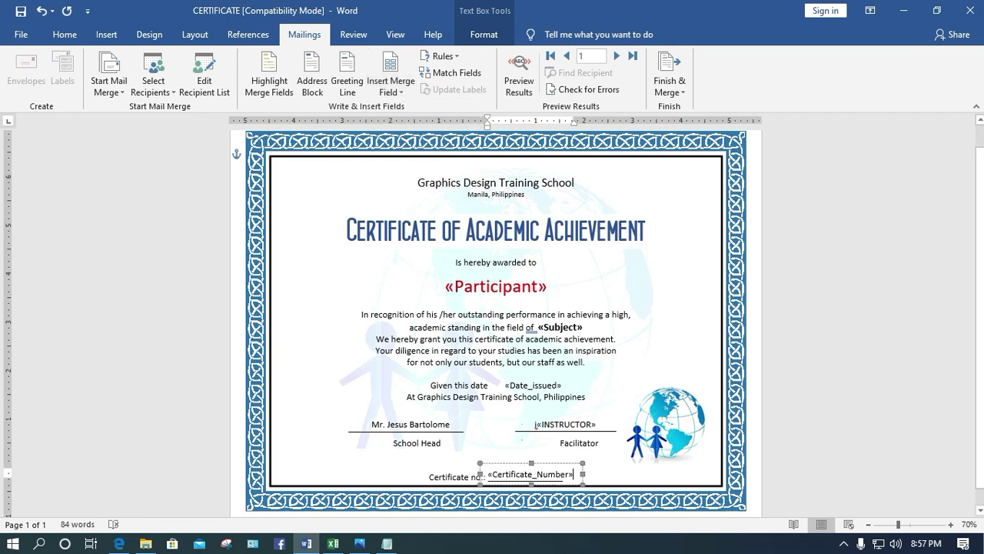
pyautogui.doubleClick(531, 473)
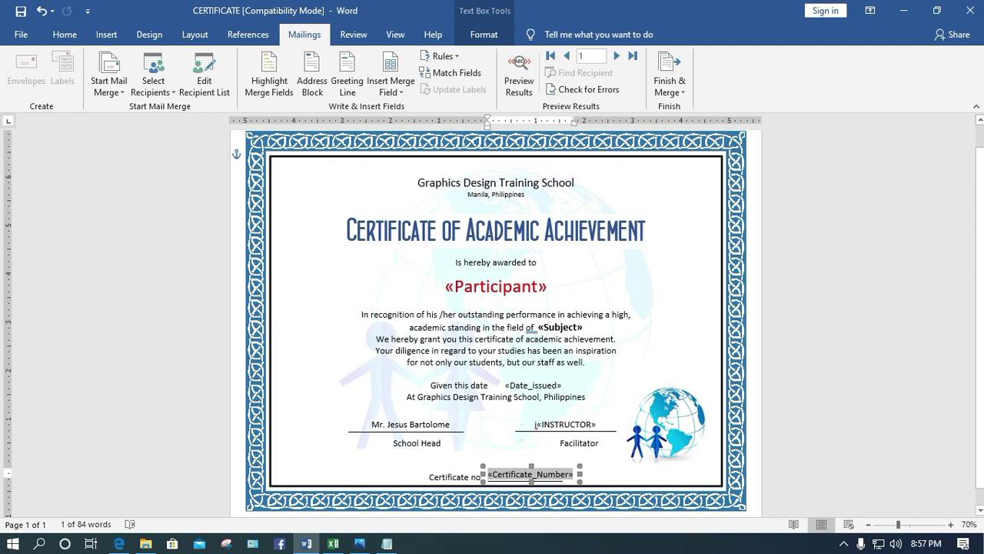
pyautogui.press('Escape')
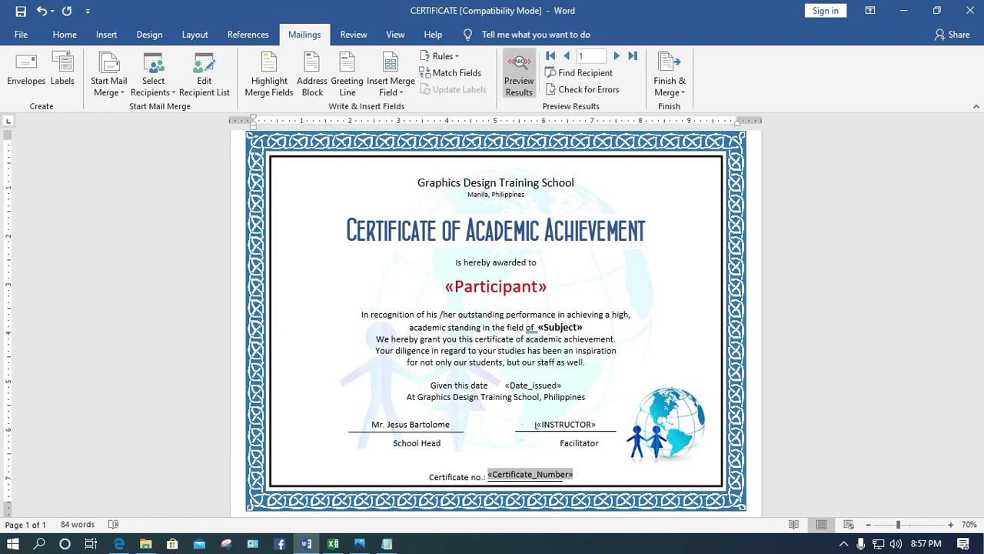
# Preview the certificate with recipient data and step forward ten records
pyautogui.click(519, 69)
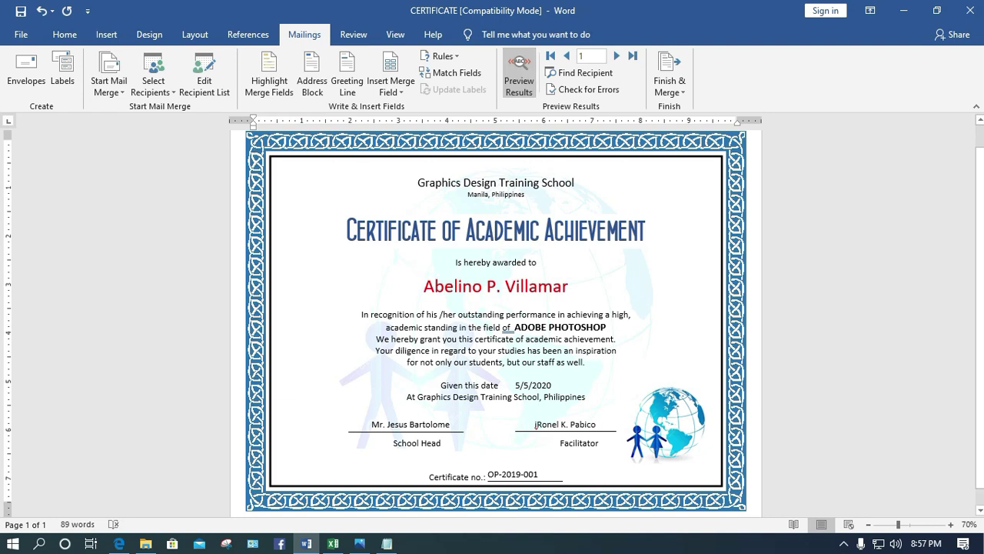
pyautogui.click(536, 424)
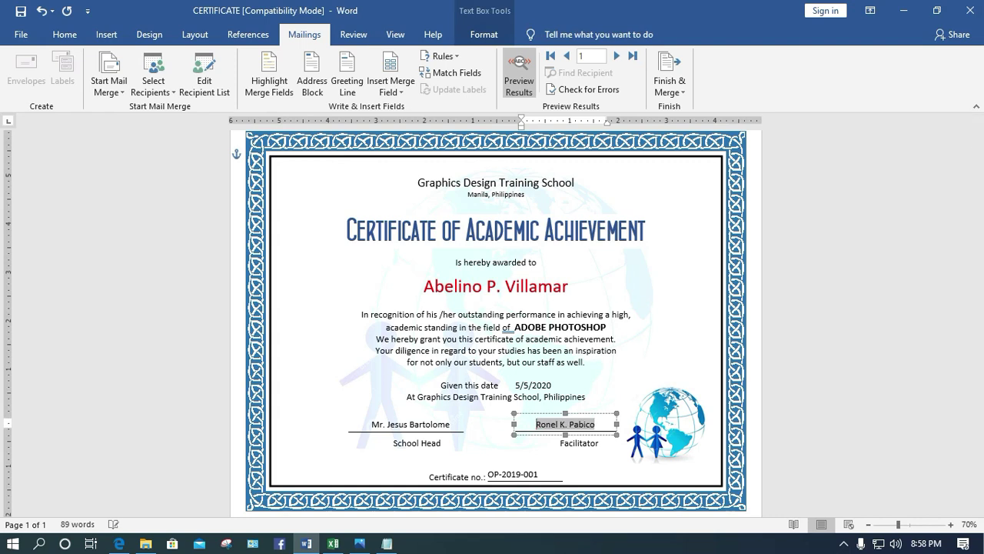
pyautogui.click(496, 461)
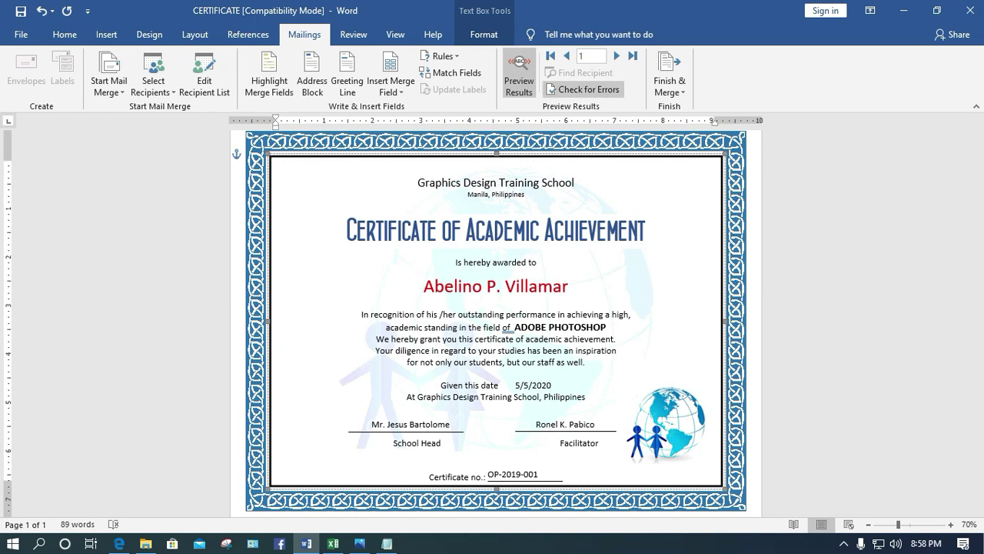
pyautogui.click(616, 56)
pyautogui.click(616, 56)
pyautogui.click(616, 56)
pyautogui.click(616, 55)
pyautogui.click(616, 56)
pyautogui.click(616, 56)
pyautogui.click(615, 55)
pyautogui.click(616, 55)
pyautogui.click(616, 55)
pyautogui.click(615, 55)
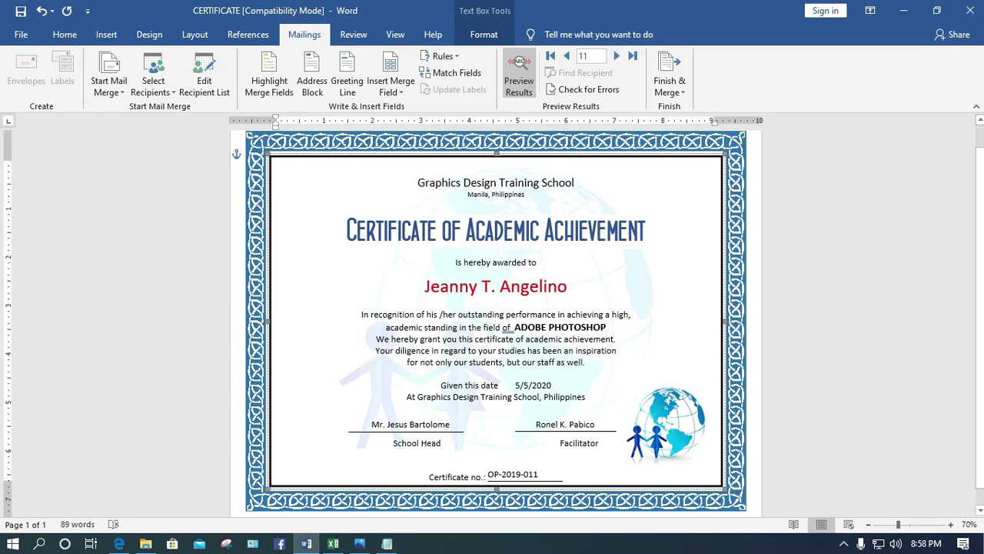
# Zoom the page to 100% and advance the preview to record 15 (OP-2019-015)
pyautogui.click(951, 524)
pyautogui.click(951, 524)
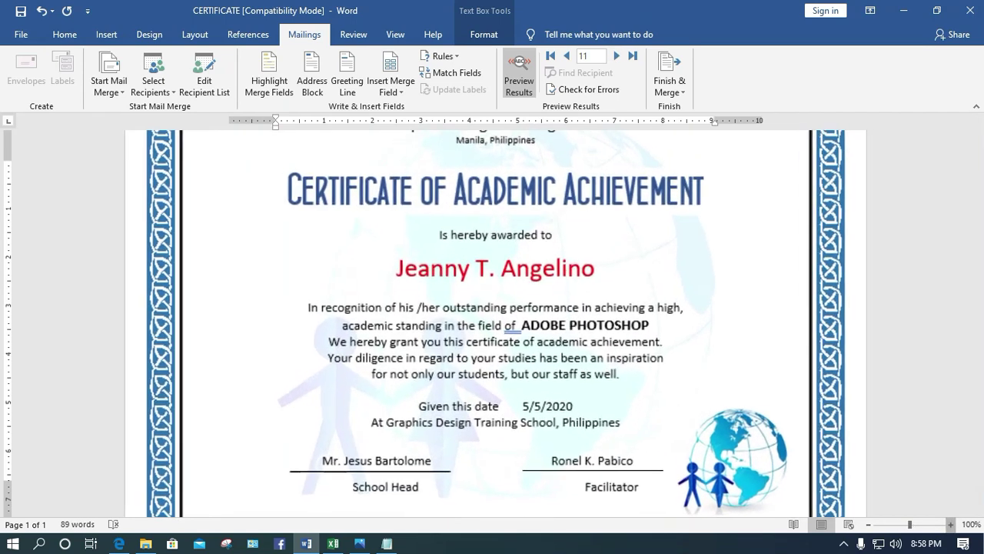
pyautogui.click(950, 524)
pyautogui.scroll(-3, 492, 323)
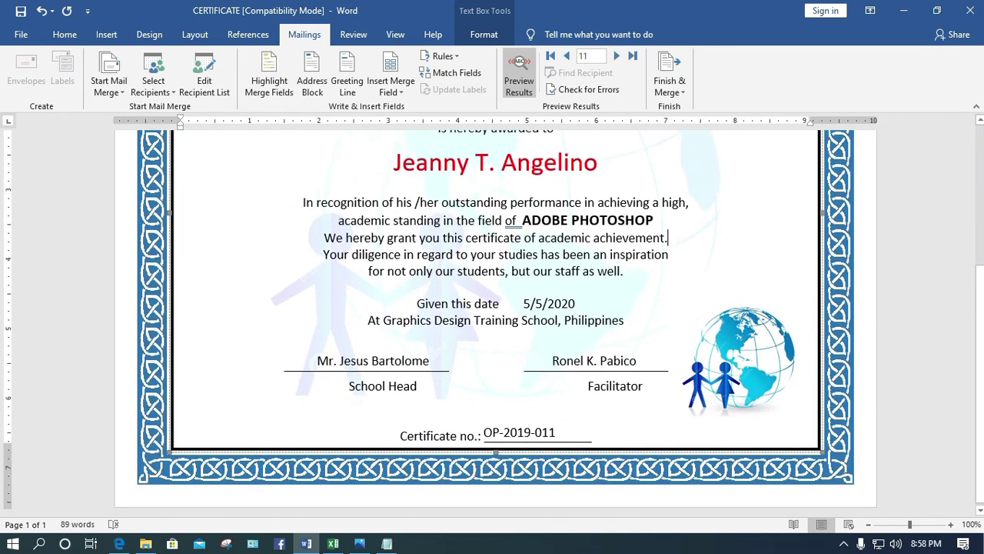
pyautogui.click(616, 56)
pyautogui.click(616, 55)
pyautogui.click(616, 56)
pyautogui.click(616, 55)
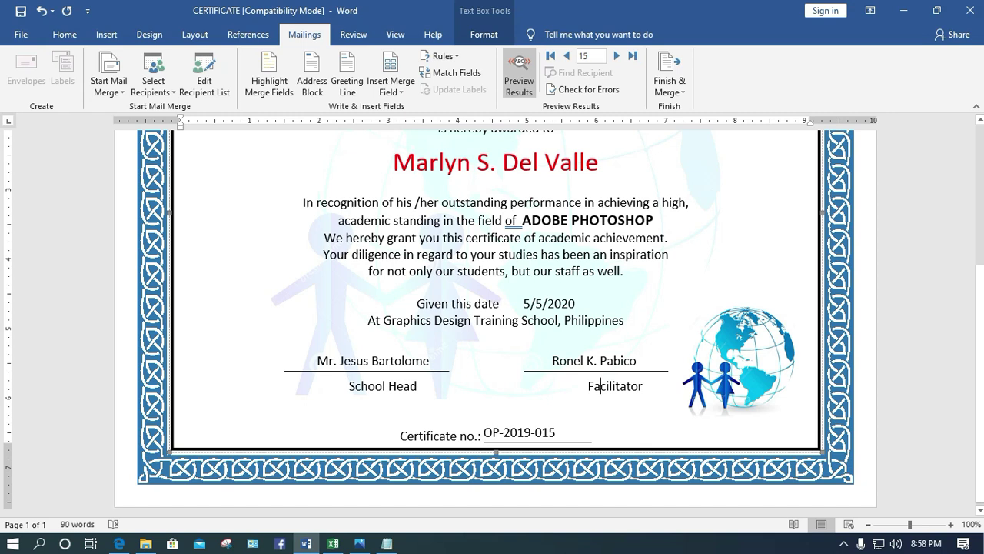
# Nudge the facilitator name box two steps to the right
pyautogui.click(574, 360)
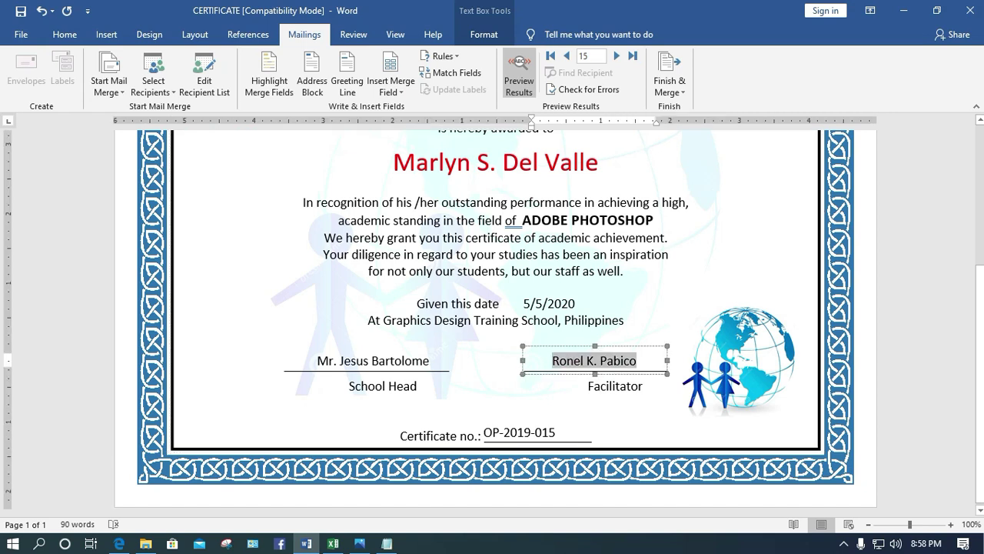
pyautogui.hotkey('ctrl', 'a')
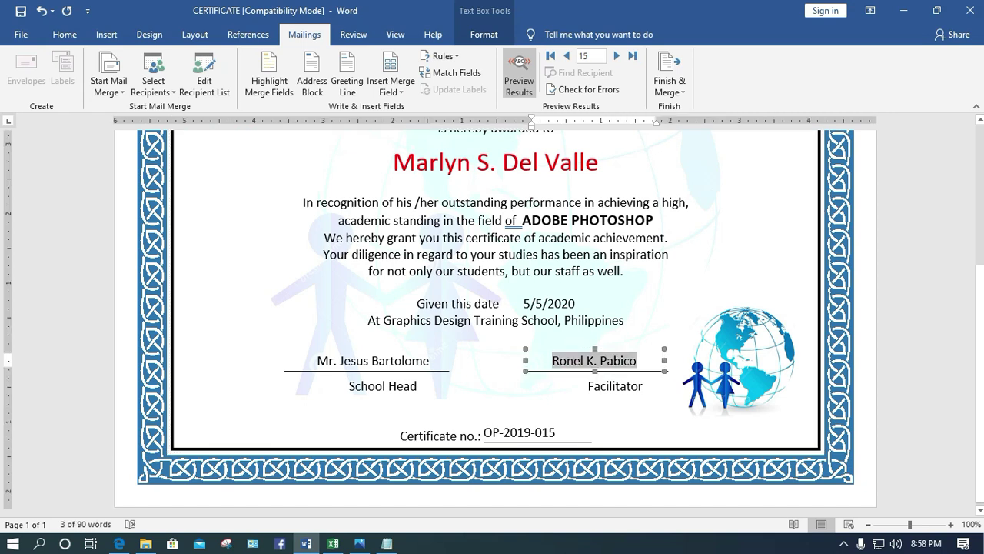
pyautogui.press('Right')
pyautogui.press('Right')
pyautogui.press('Right')
pyautogui.press('Right')
pyautogui.press('Right')
pyautogui.press('Right')
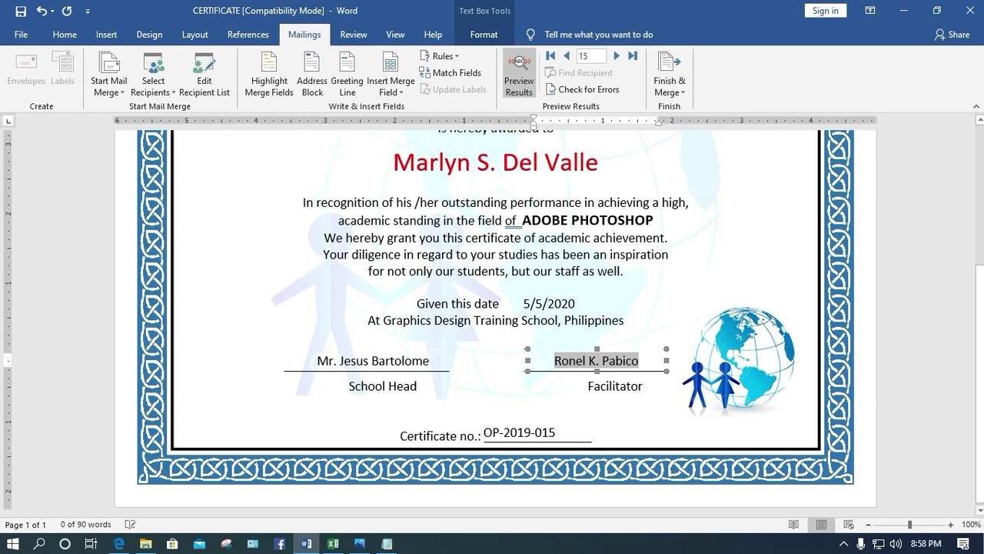
pyautogui.press('Right')
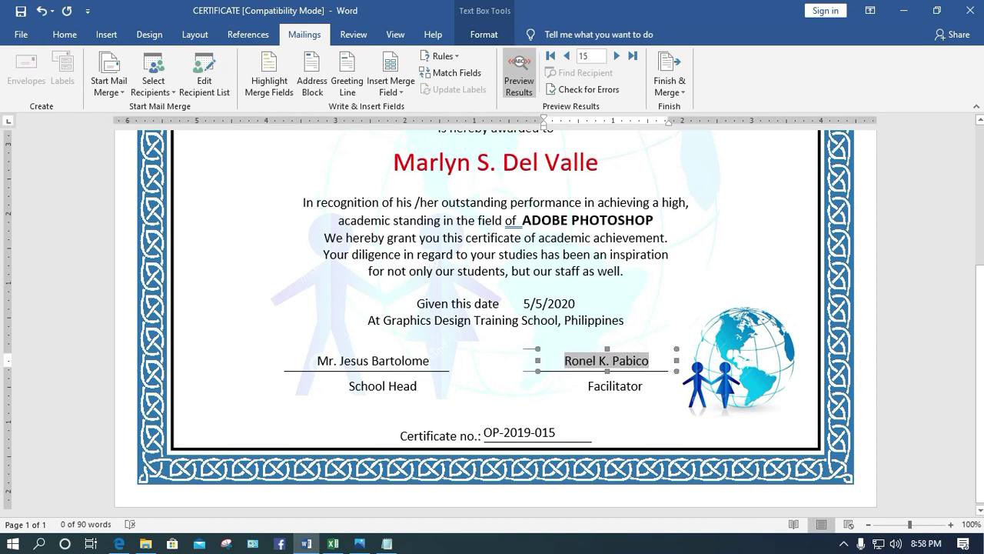
pyautogui.click(495, 369)
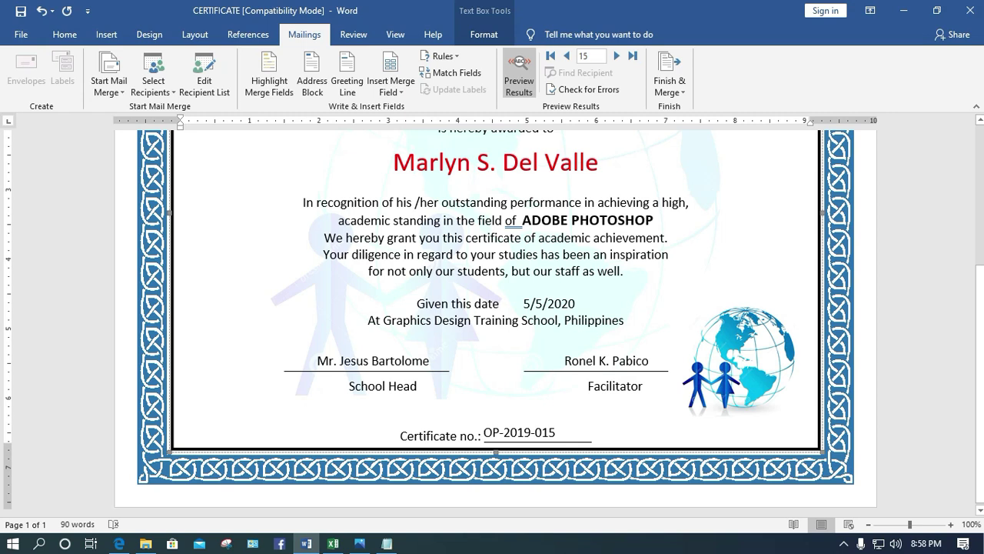
# Nudge the signature line under the facilitator's name right to centre it over Facilitator
pyautogui.click(595, 371)
pyautogui.press('Right')
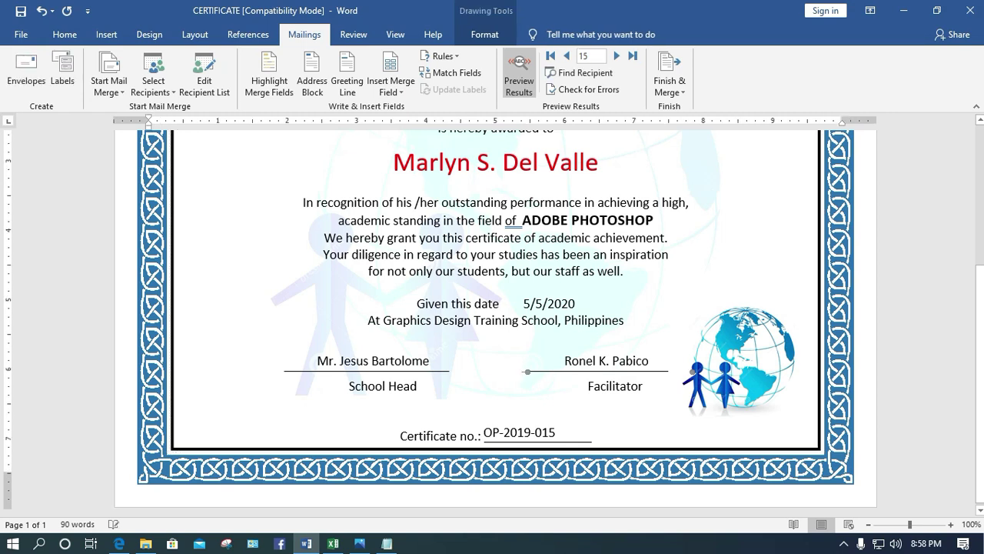
pyautogui.click(495, 369)
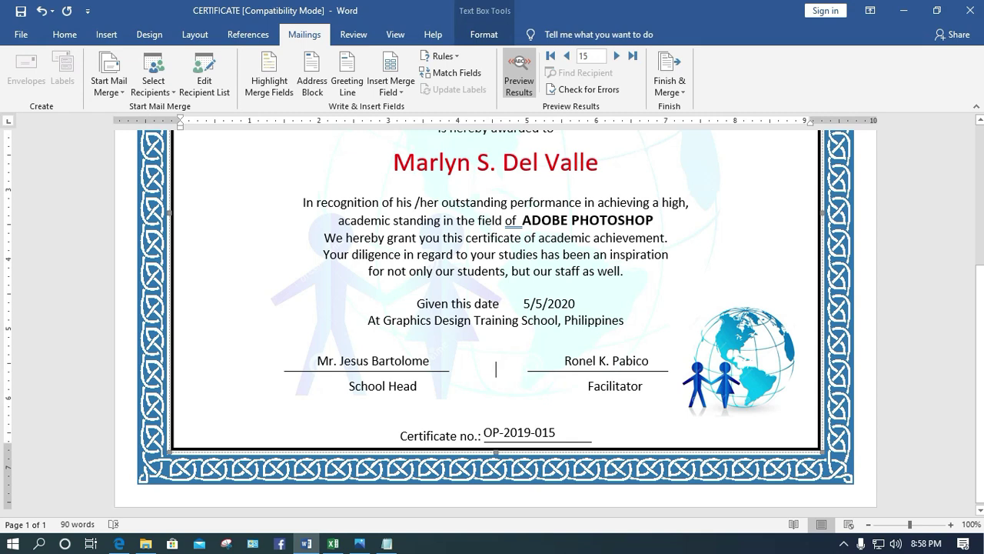
pyautogui.press('Tab')
pyautogui.press('Right')
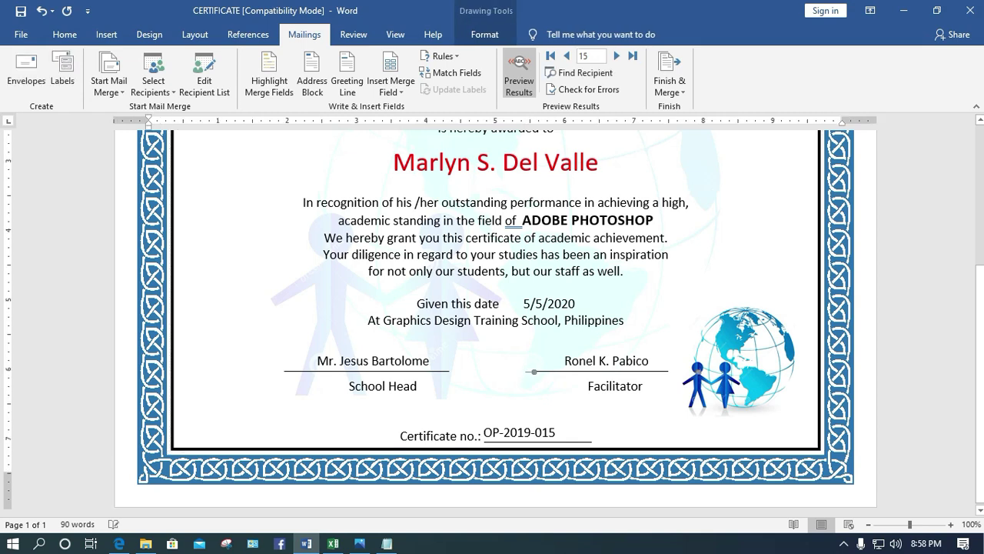
pyautogui.press('Tab')
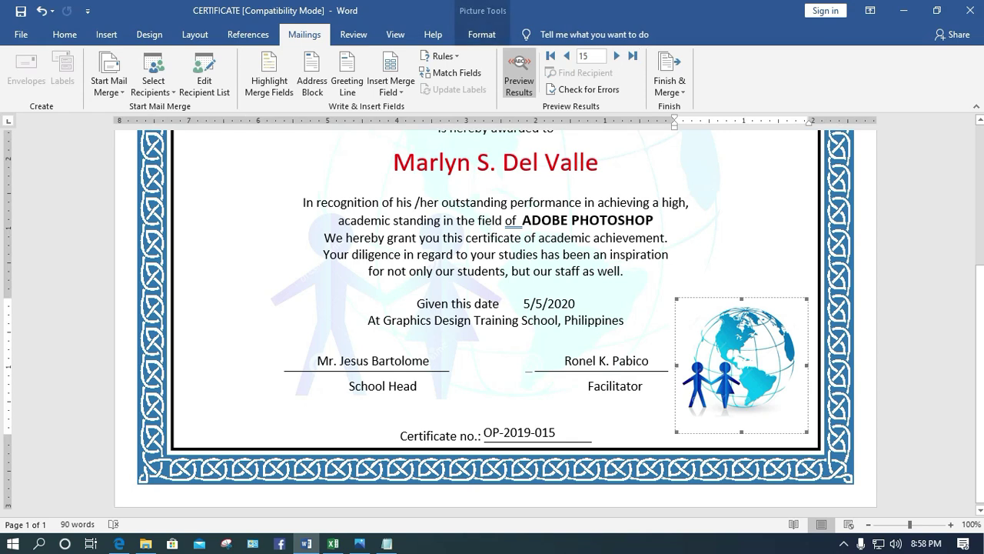
pyautogui.press('Tab')
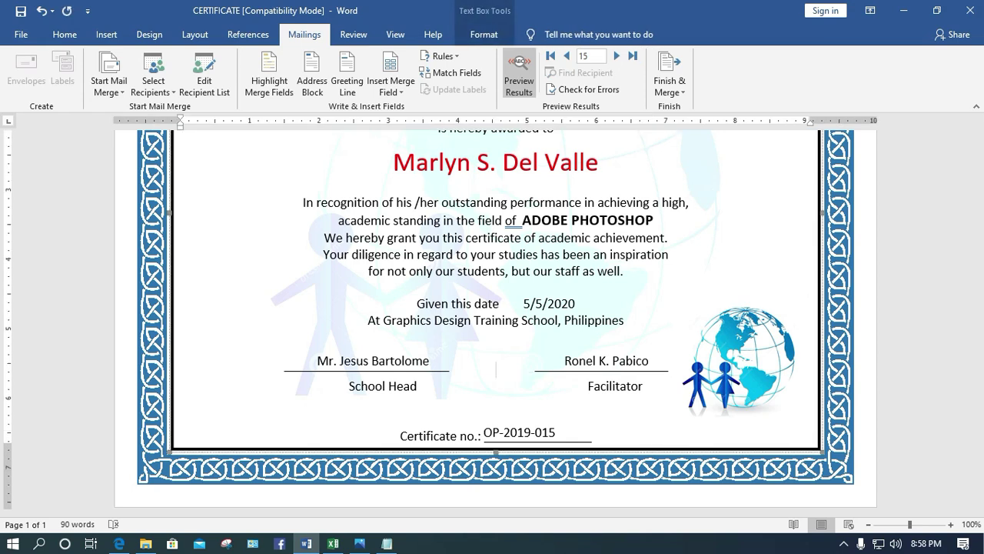
# Make the recipient name merge field bold
pyautogui.scroll(5, 496, 323)
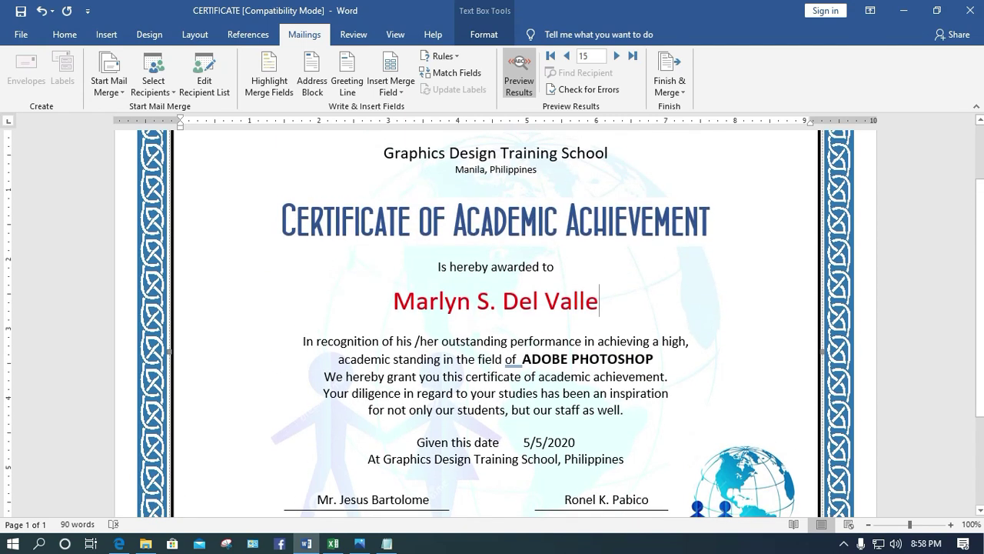
pyautogui.hotkey('shift', 'Left')
pyautogui.hotkey('shift', 'Left')
pyautogui.hotkey('shift', 'Left')
pyautogui.hotkey('shift', 'Left')
pyautogui.hotkey('shift', 'Left')
pyautogui.hotkey('shift', 'Left')
pyautogui.hotkey('shift', 'Left')
pyautogui.hotkey('shift', 'Left')
pyautogui.hotkey('shift', 'Left')
pyautogui.hotkey('shift', 'Left')
pyautogui.hotkey('shift', 'Left')
pyautogui.hotkey('shift', 'Left')
pyautogui.hotkey('shift', 'Left')
pyautogui.hotkey('shift', 'Left')
pyautogui.hotkey('shift', 'Left')
pyautogui.hotkey('shift', 'Left')
pyautogui.hotkey('shift', 'Left')
pyautogui.hotkey('shift', 'Left')
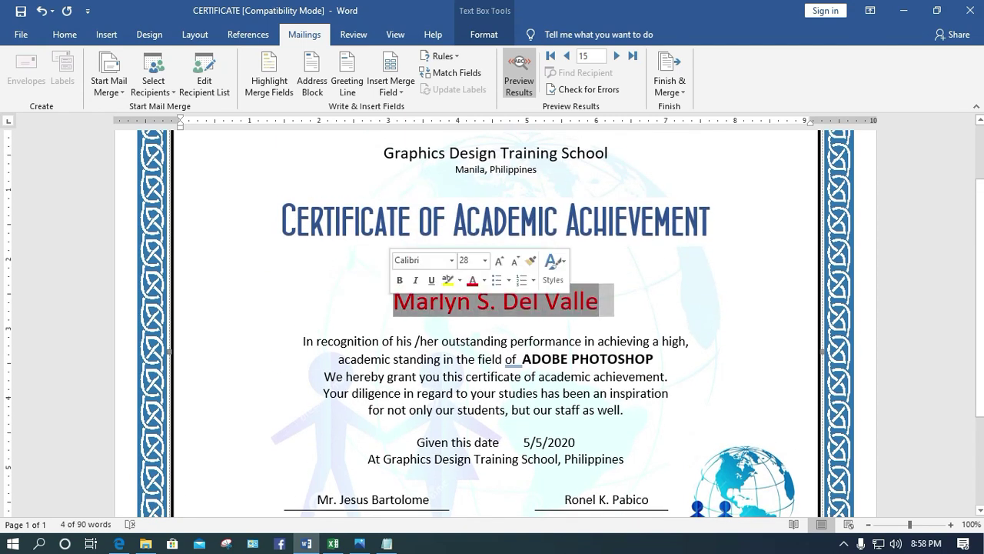
pyautogui.click(65, 33)
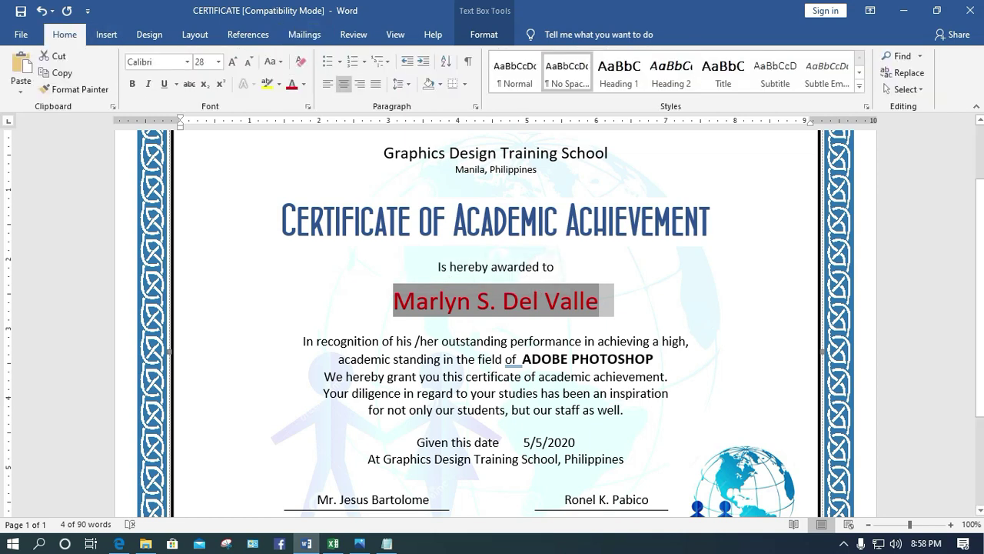
pyautogui.click(131, 83)
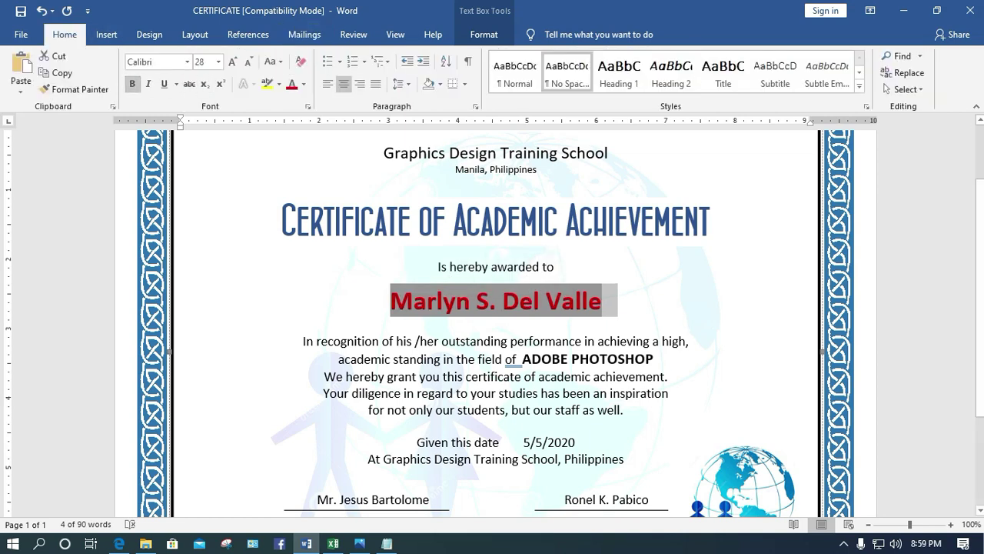
pyautogui.press('Right')
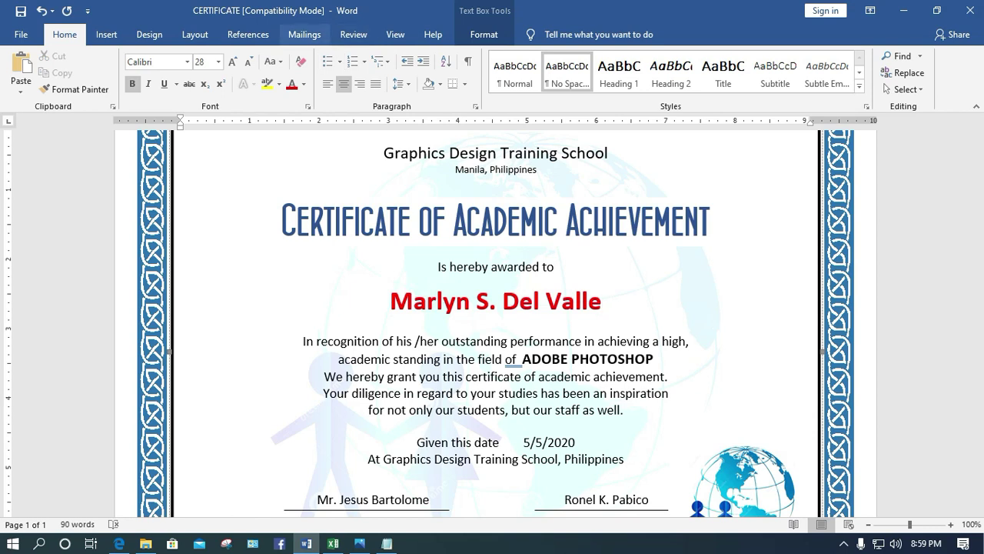
# Preview record 18 at 90% zoom, then bring up the Print view
pyautogui.click(305, 33)
pyautogui.click(616, 55)
pyautogui.click(616, 55)
pyautogui.click(616, 56)
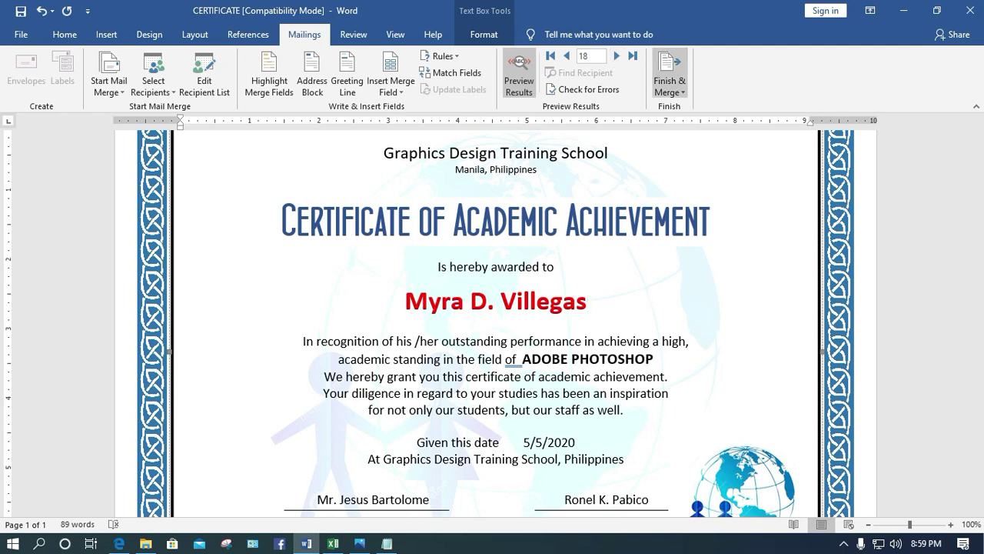
pyautogui.click(868, 524)
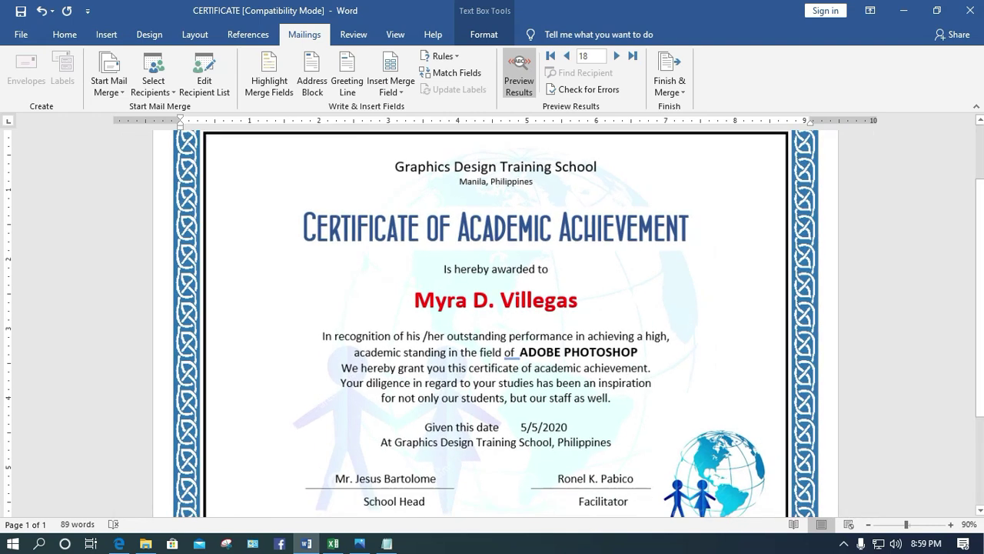
pyautogui.scroll(-2, 496, 323)
pyautogui.scroll(2, 496, 323)
pyautogui.scroll(-2, 495, 323)
pyautogui.scroll(2, 495, 323)
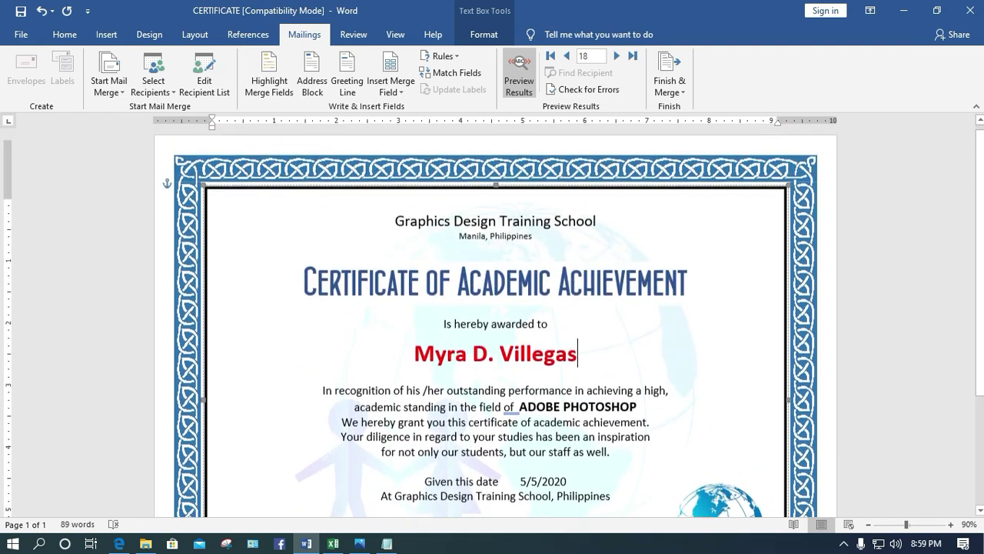
pyautogui.scroll(-1, 495, 323)
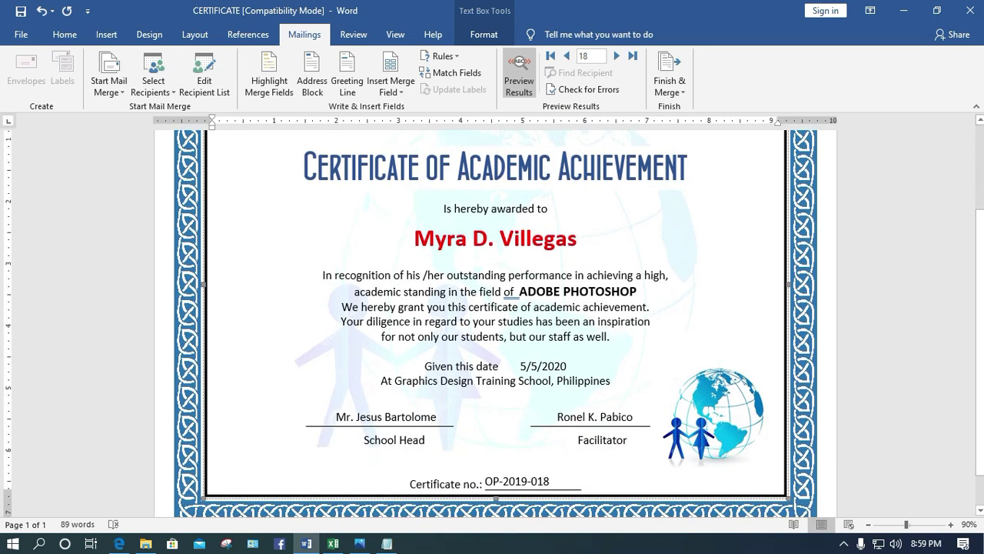
pyautogui.hotkey('ctrl', 'p')
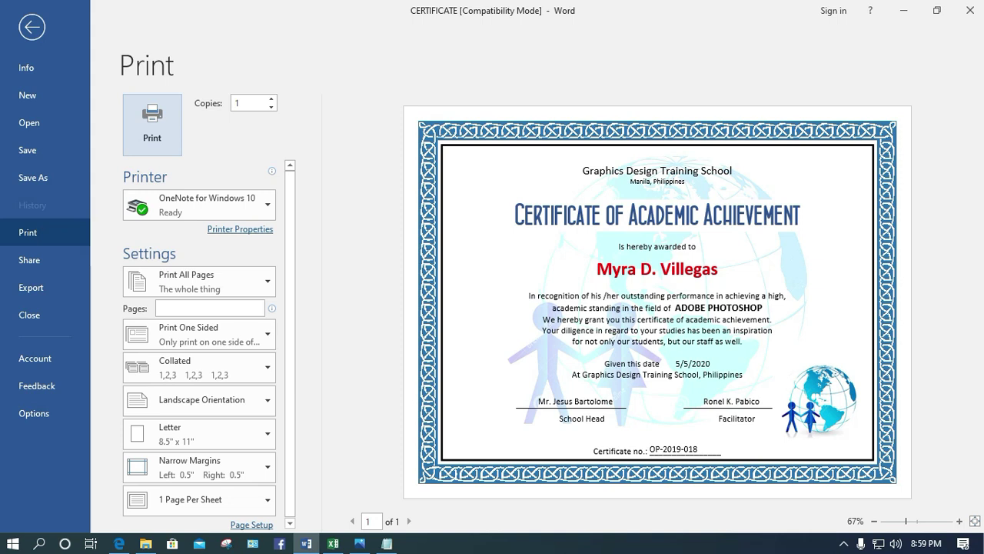
# Check the pages-to-print options, return to the document, and open the Finish & Merge options
pyautogui.click(196, 281)
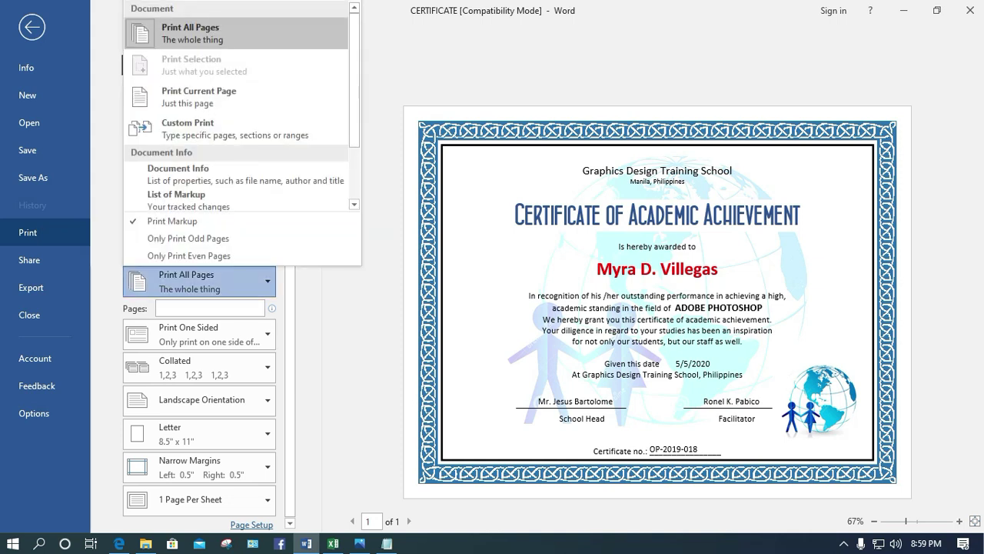
pyautogui.press('Escape')
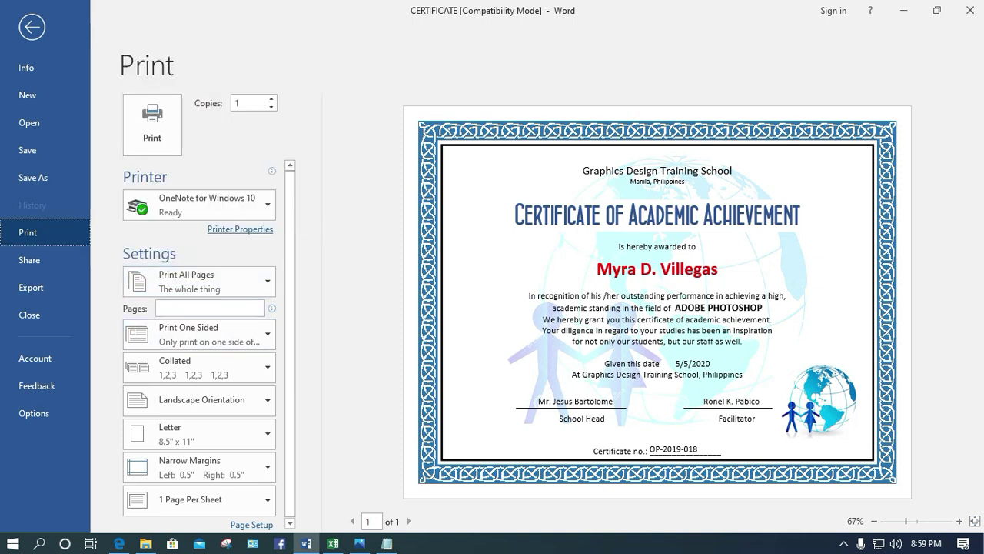
pyautogui.click(215, 308)
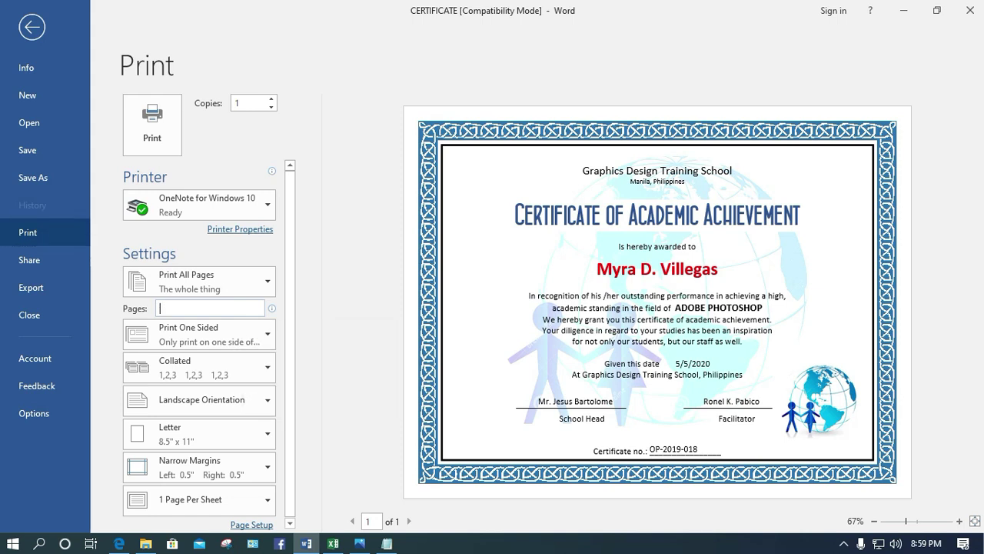
pyautogui.click(32, 27)
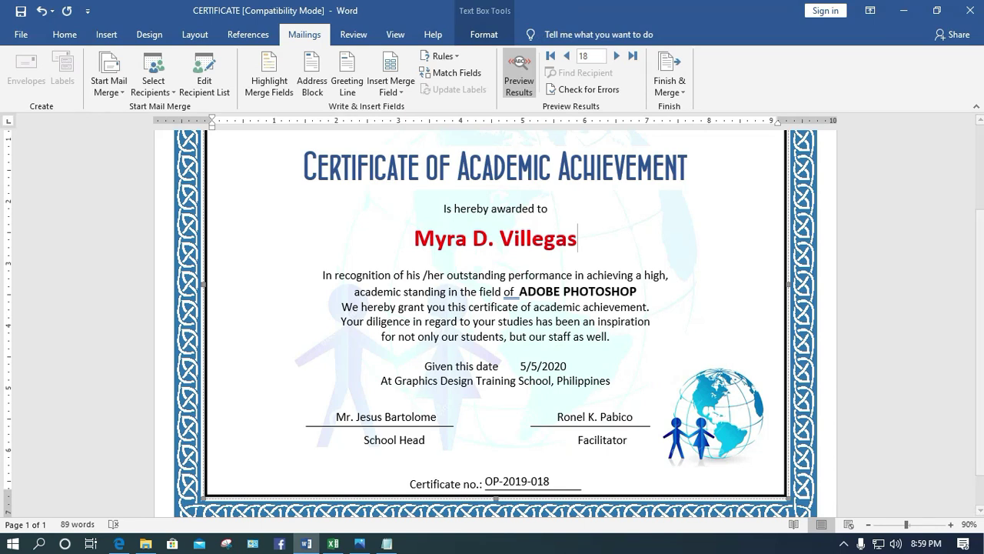
pyautogui.click(670, 86)
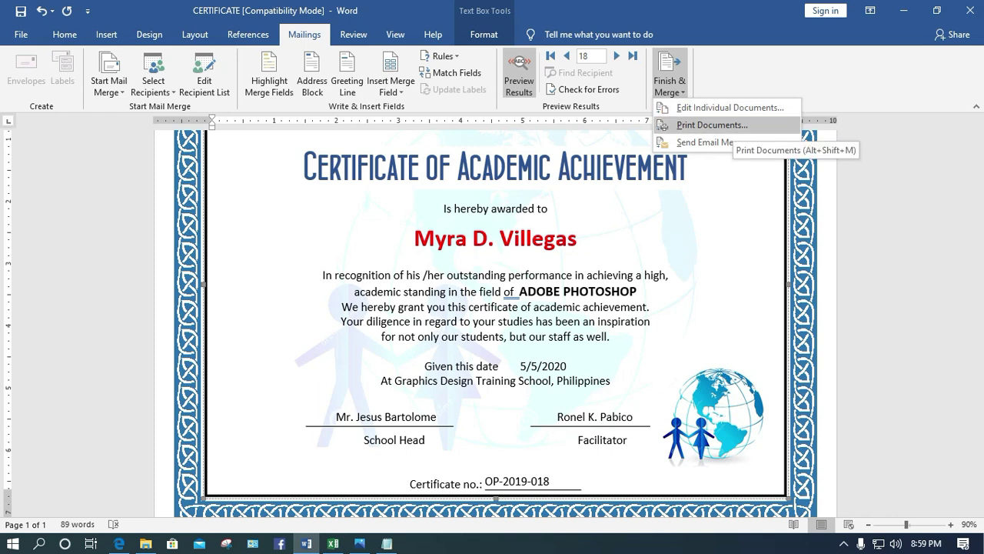
# Merge to printer with All records selected
pyautogui.click(707, 125)
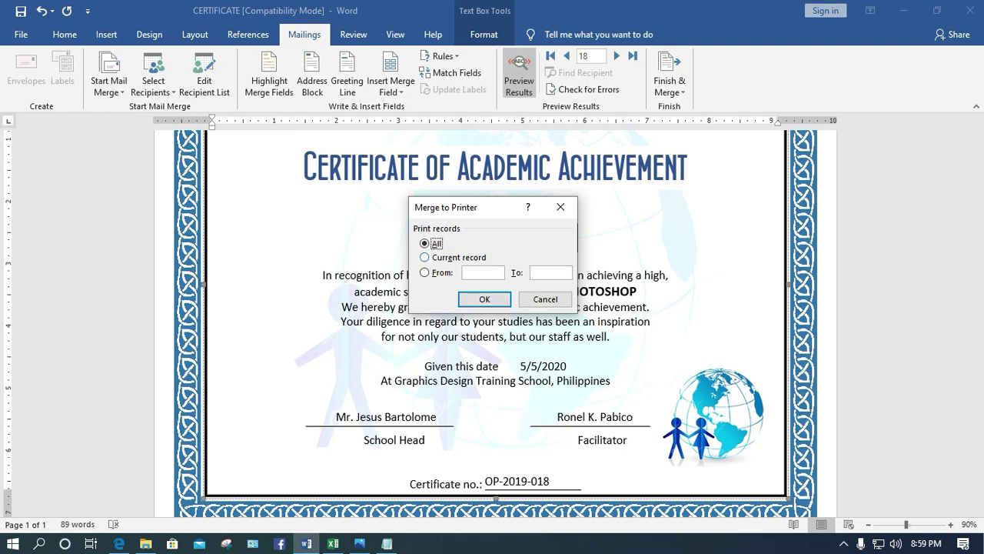
pyautogui.hotkey('alt', 'f')
pyautogui.hotkey('alt', 'a')
pyautogui.hotkey('alt', 'e')
pyautogui.hotkey('alt', 'a')
pyautogui.press('Return')
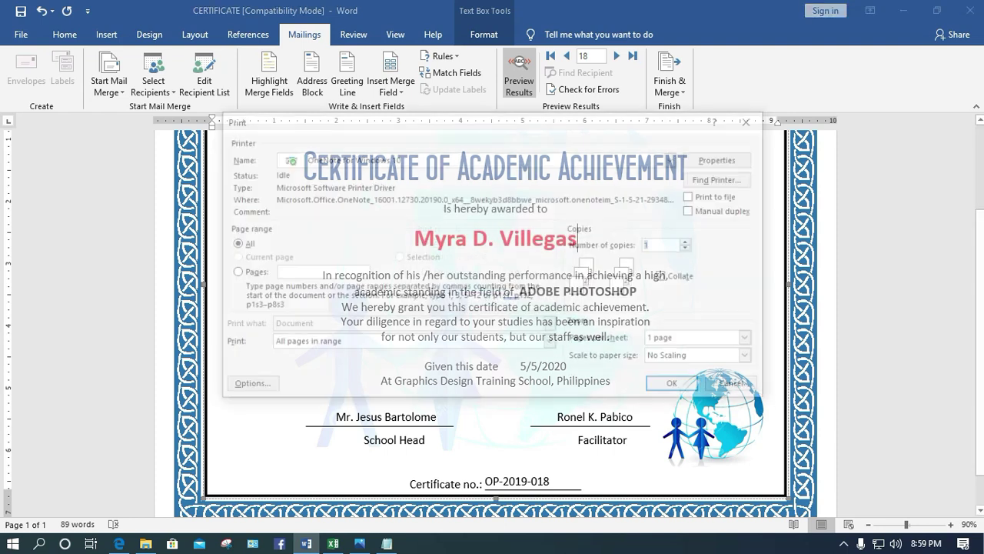
# Print the merged certificates to Microsoft Print to PDF
pyautogui.hotkey('alt', 'n')
pyautogui.hotkey('alt', 'Down')
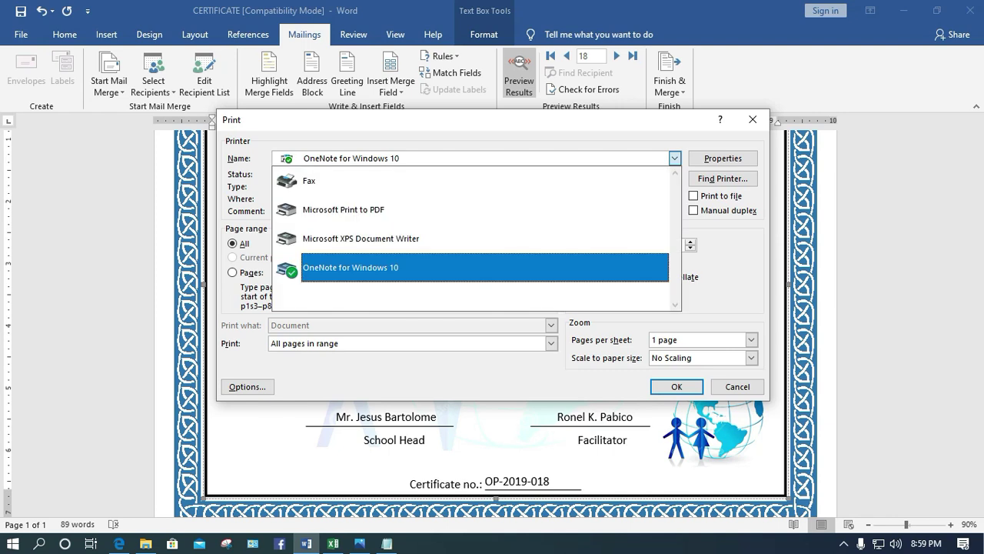
pyautogui.press('Up')
pyautogui.press('Up')
pyautogui.press('Up')
pyautogui.press('Down')
pyautogui.press('Return')
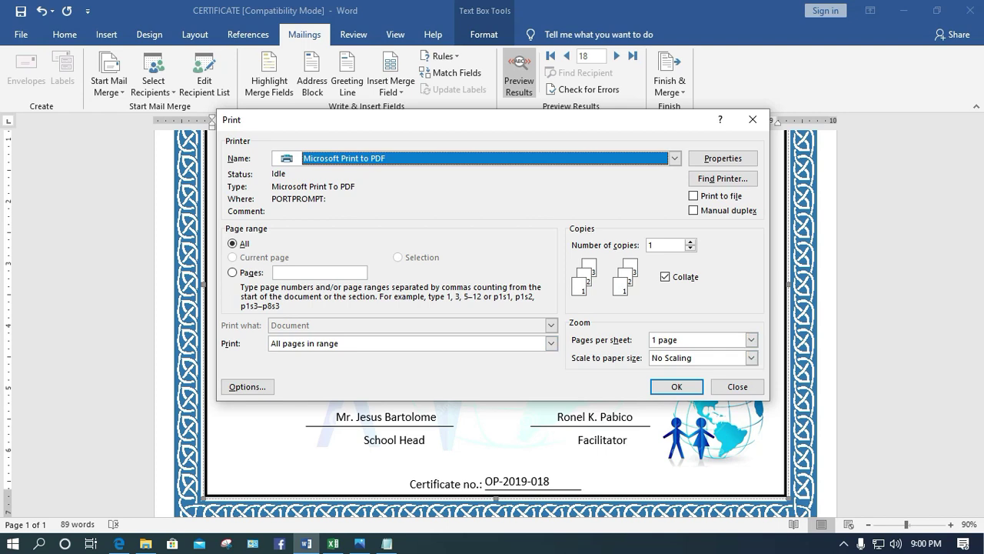
pyautogui.press('Return')
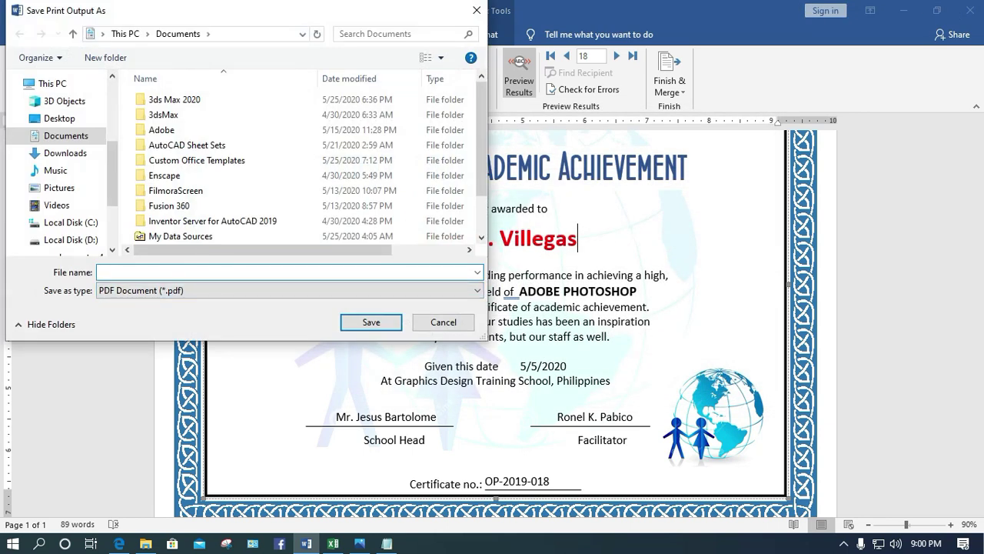
# Save the PDF output as 'certificate' on the Desktop
pyautogui.write('certificate')
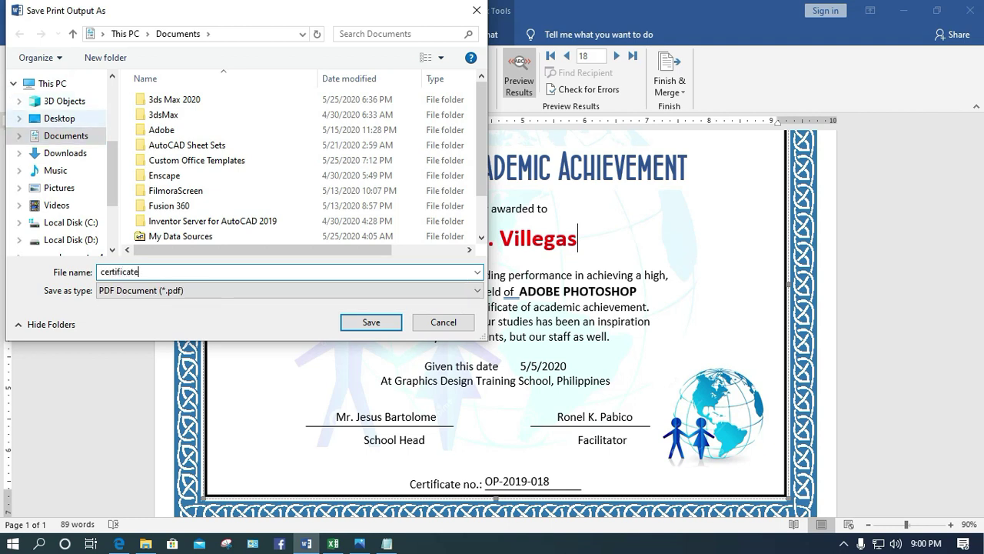
pyautogui.click(59, 118)
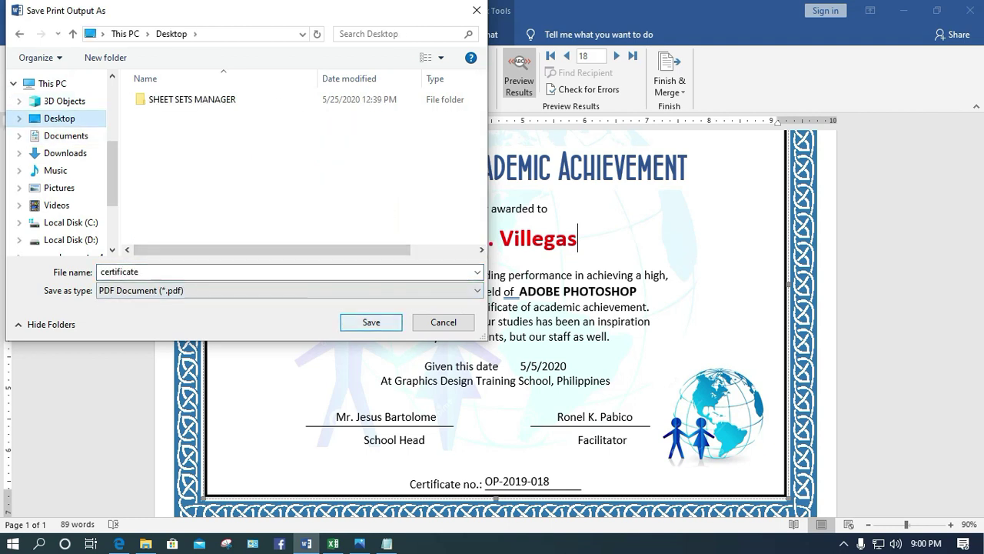
pyautogui.press('Return')
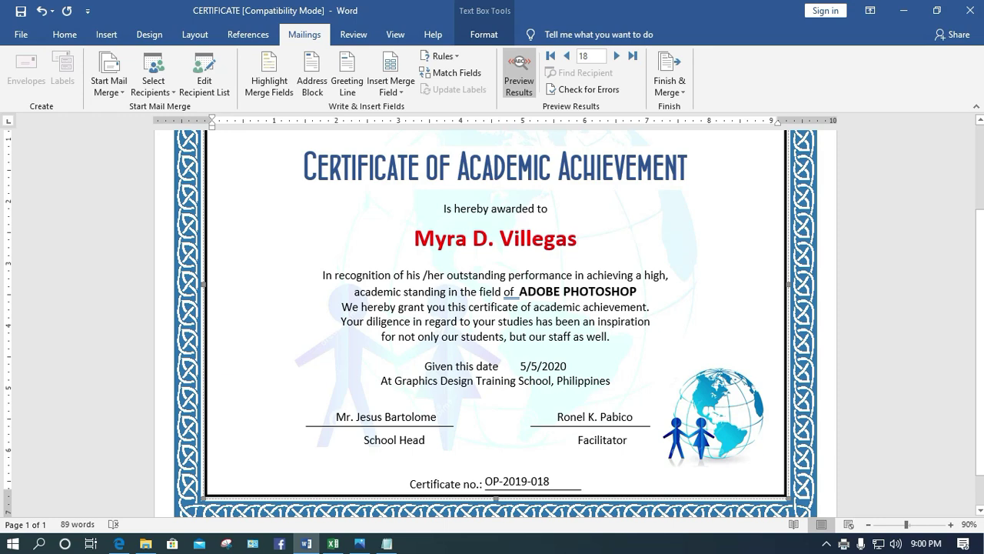
# Open certificate.pdf from the Desktop folder in File Explorer
pyautogui.moveTo(359, 543)
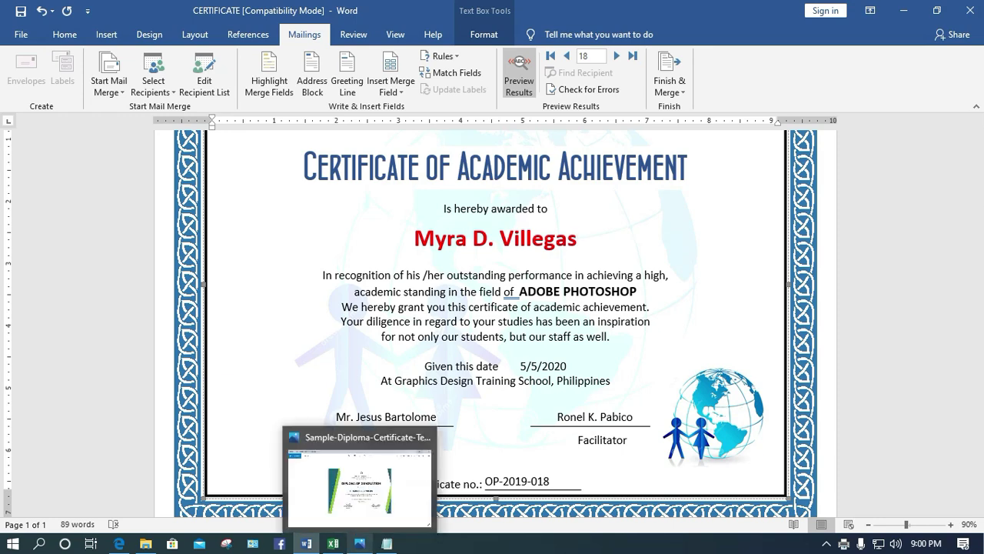
pyautogui.click(146, 542)
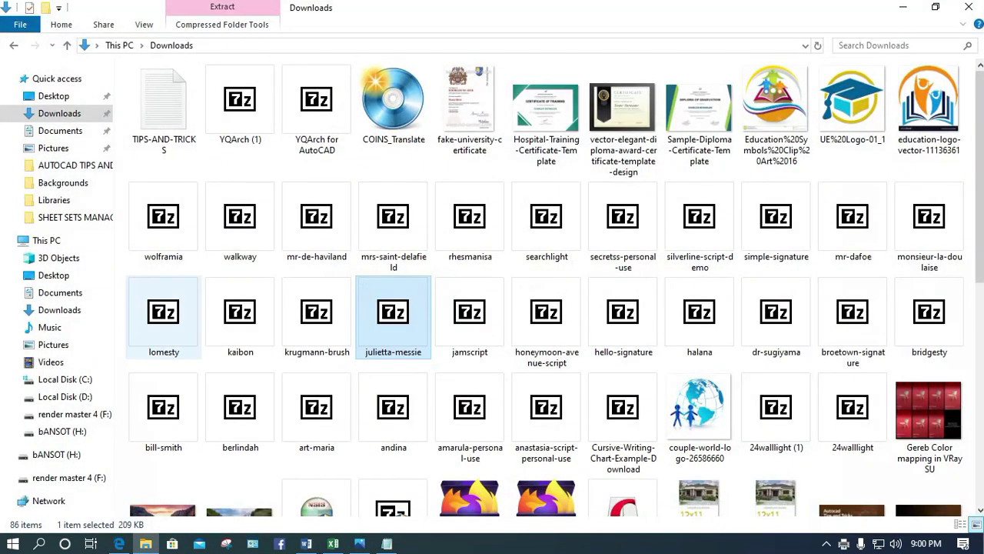
pyautogui.click(53, 95)
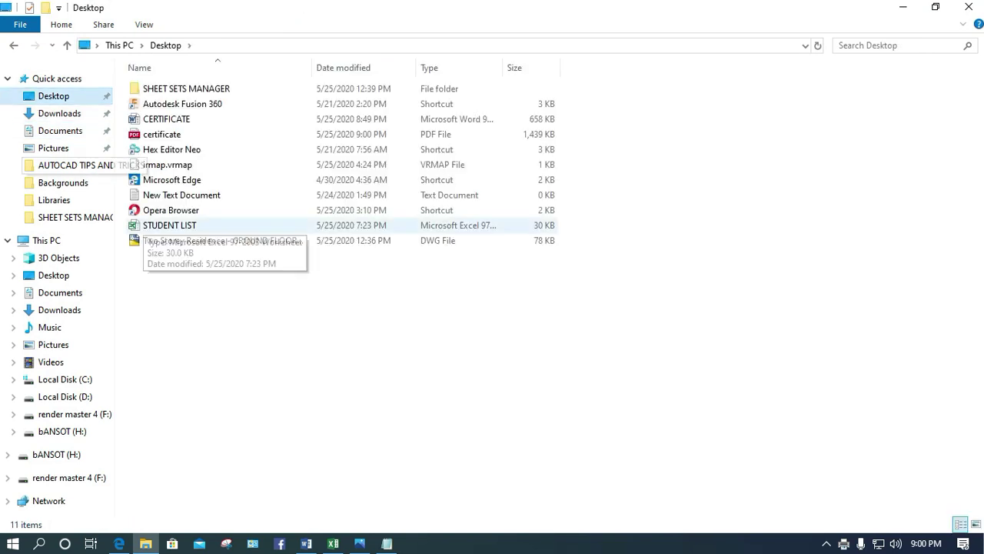
pyautogui.click(161, 133)
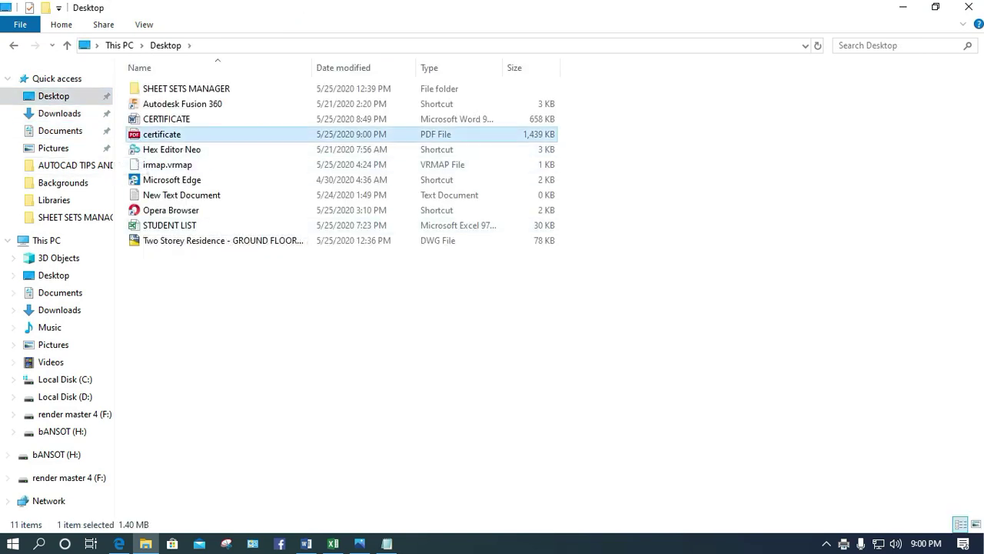
pyautogui.doubleClick(161, 134)
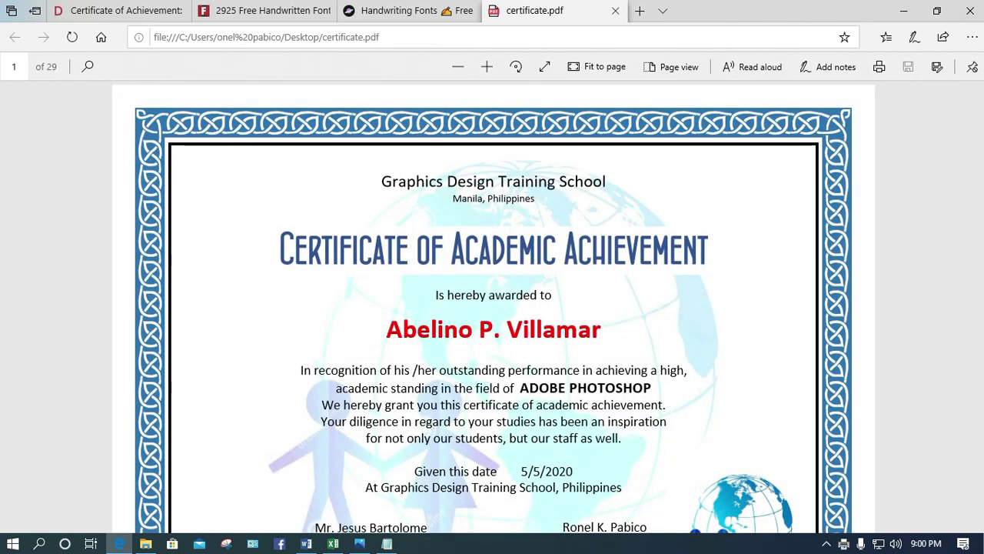
# Review the PDF pages through page 7, checking certificate numbers like OP-2019-006, then minimize Edge
pyautogui.scroll(-5, 493, 308)
pyautogui.scroll(5, 494, 308)
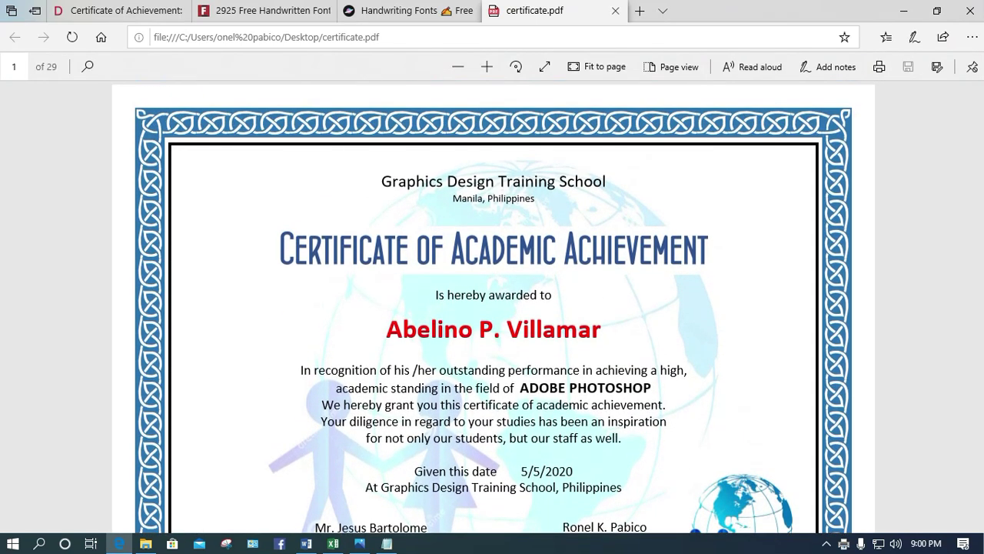
pyautogui.scroll(-7, 494, 308)
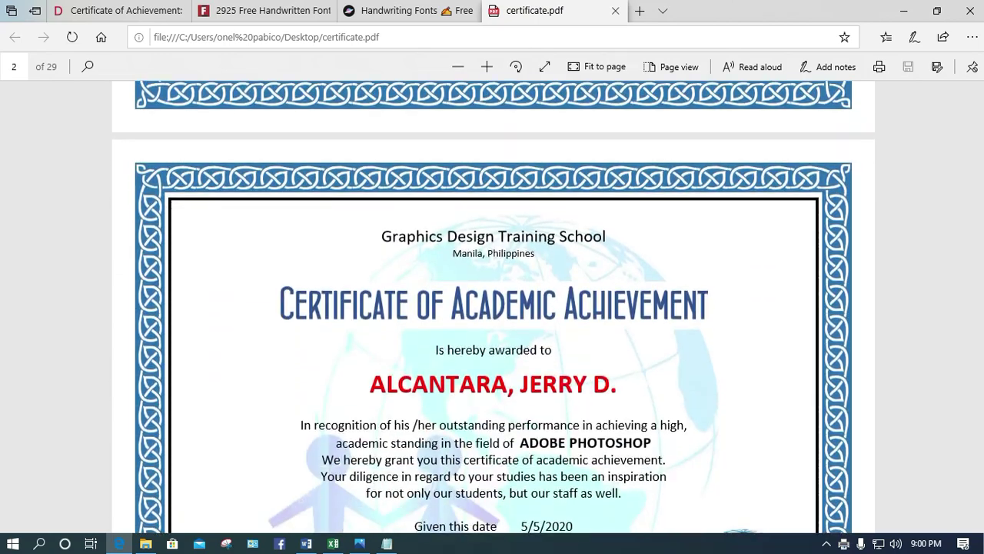
pyautogui.scroll(-7, 494, 307)
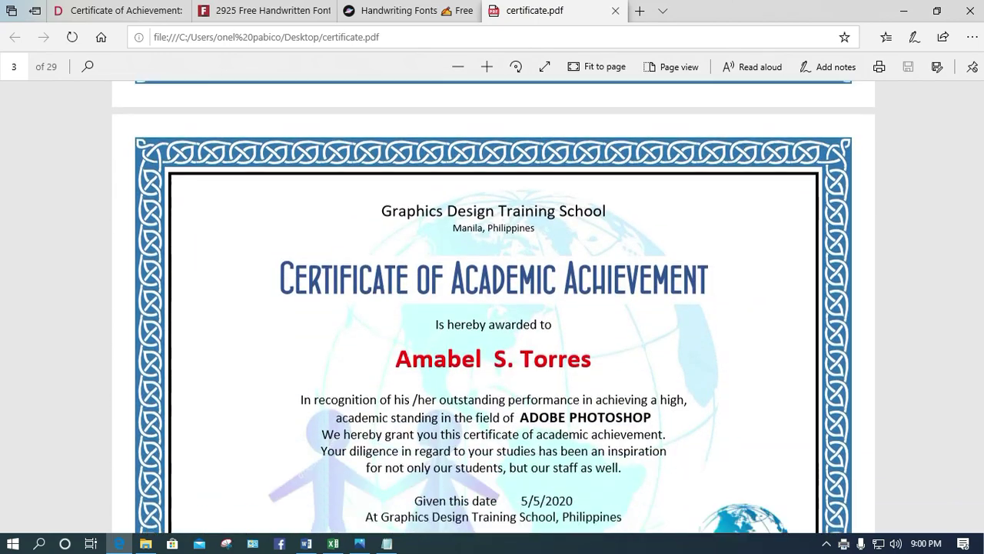
pyautogui.scroll(-7, 493, 308)
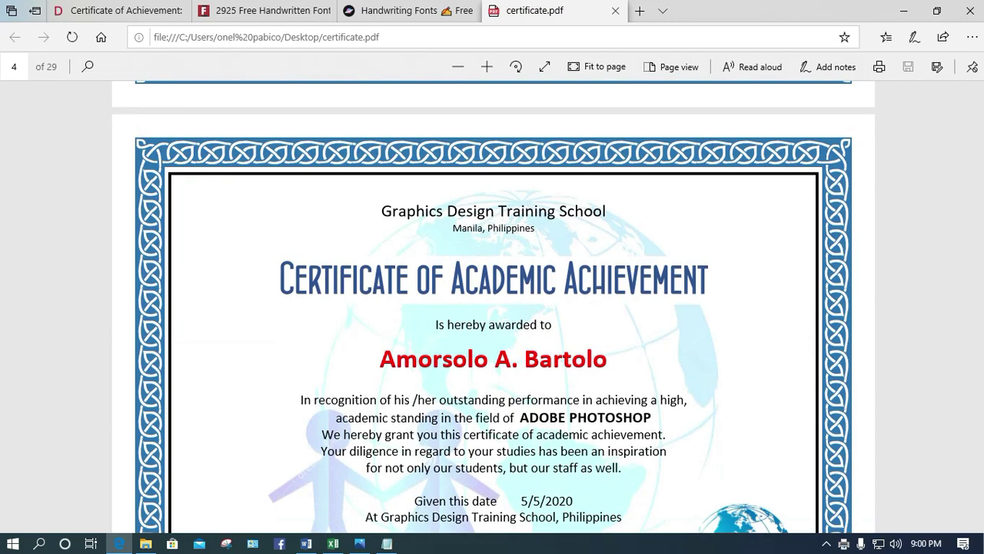
pyautogui.scroll(-7, 493, 308)
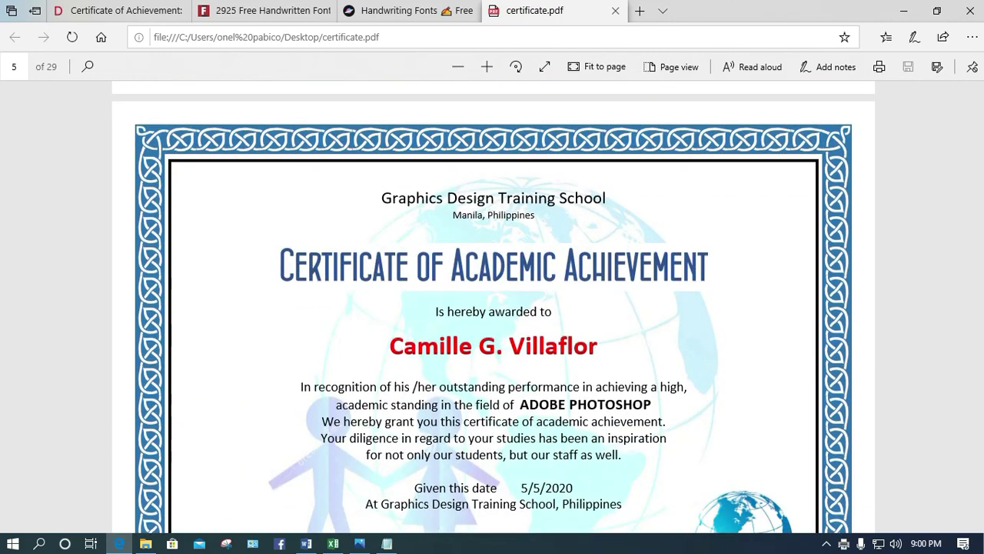
pyautogui.scroll(-7, 494, 307)
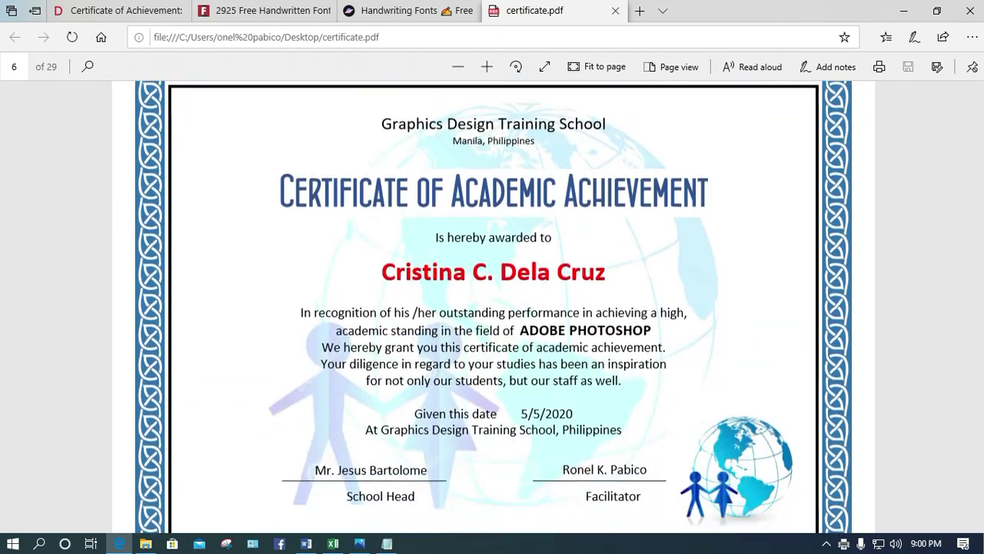
pyautogui.scroll(-4, 493, 308)
pyautogui.moveTo(554, 263); pyautogui.dragTo(542, 263)
pyautogui.scroll(-5, 494, 308)
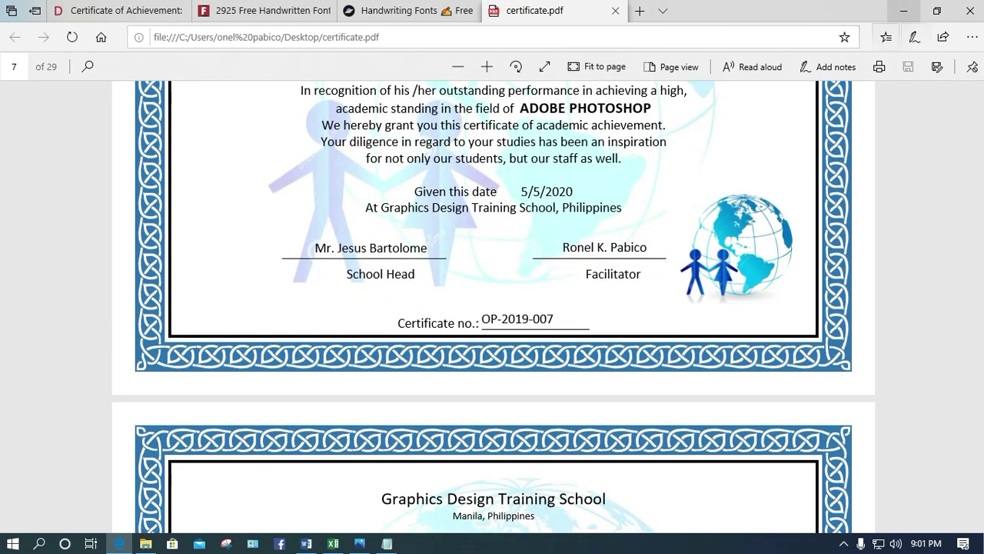
pyautogui.click(904, 11)
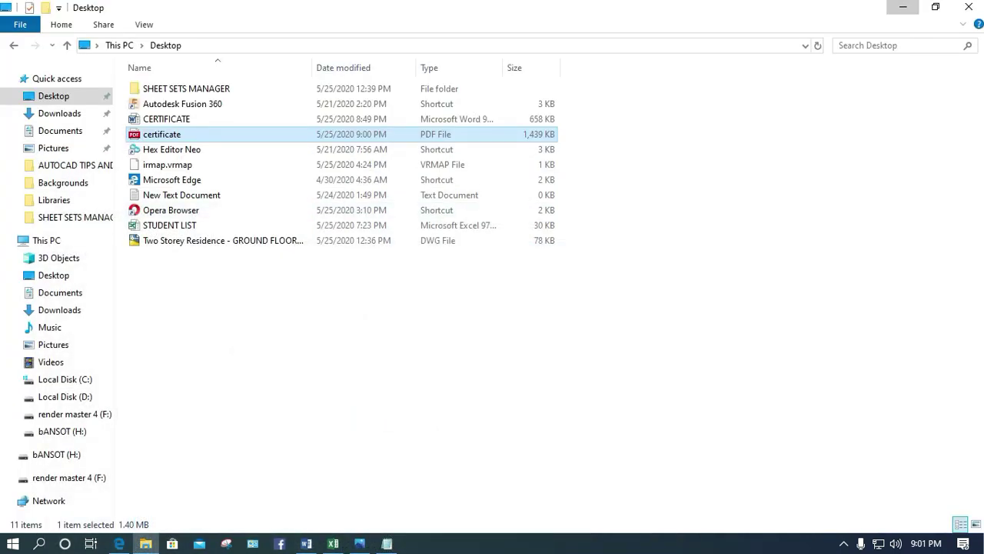
# Minimize the File Explorer window to get back to the Word certificate template
pyautogui.click(903, 9)
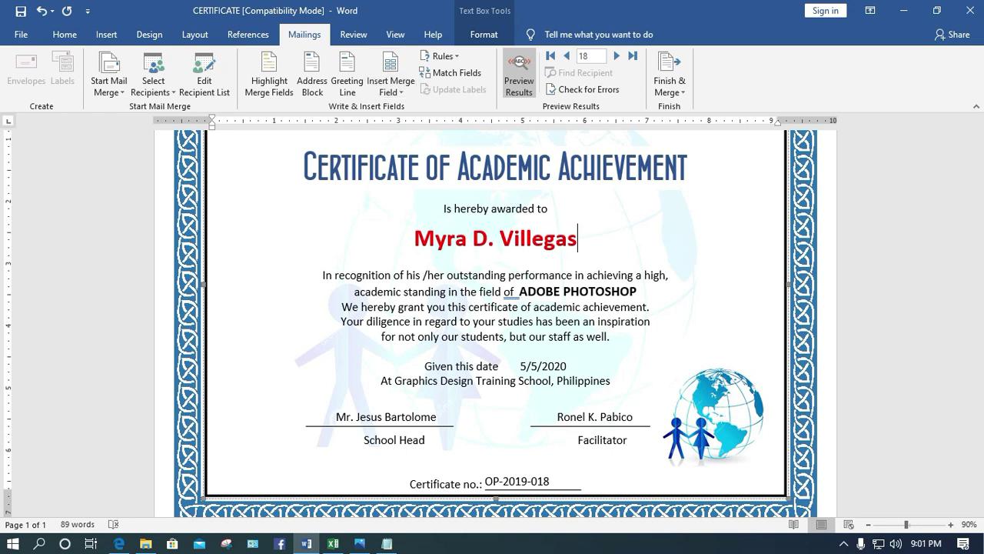
# Merge all records into individual documents, producing the 29-page Letters1 file
pyautogui.click(670, 84)
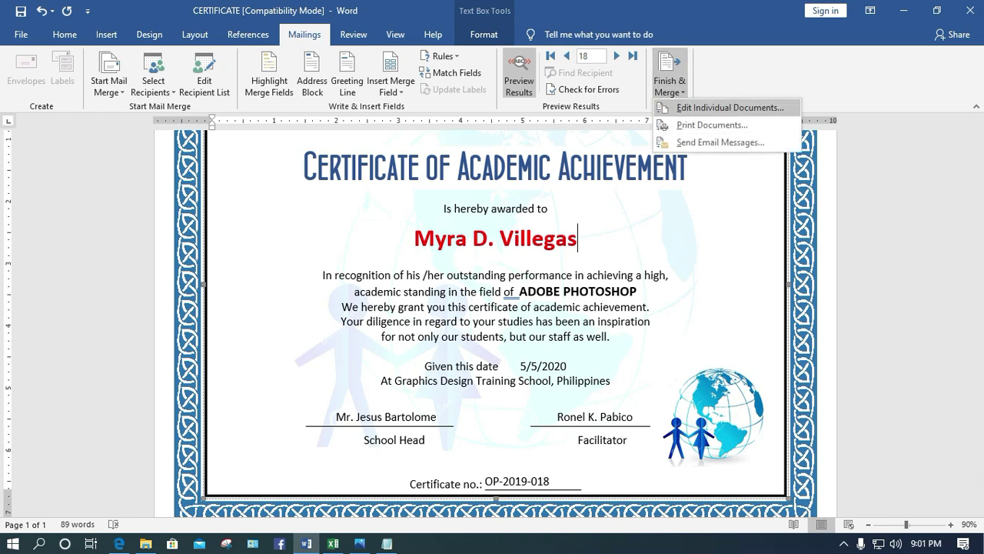
pyautogui.click(731, 107)
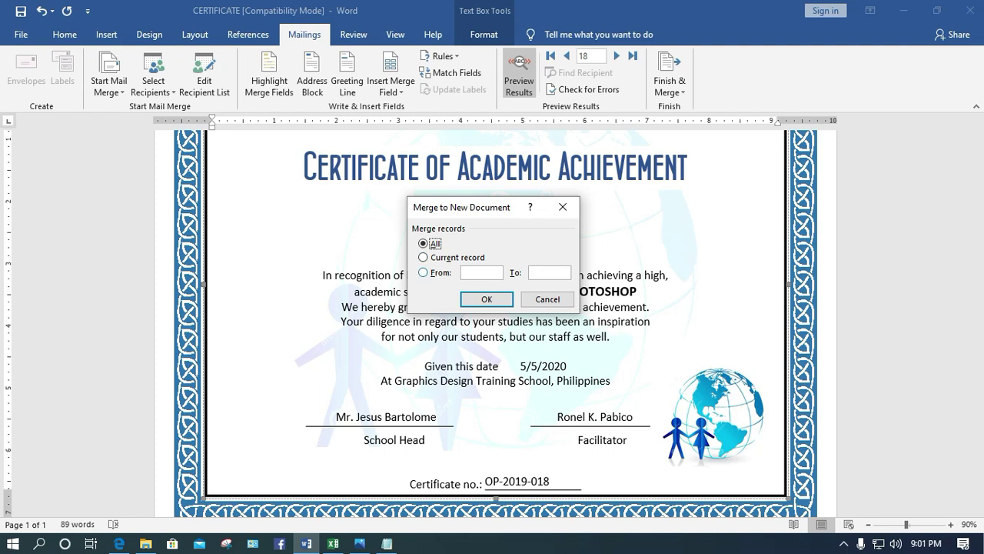
pyautogui.click(486, 299)
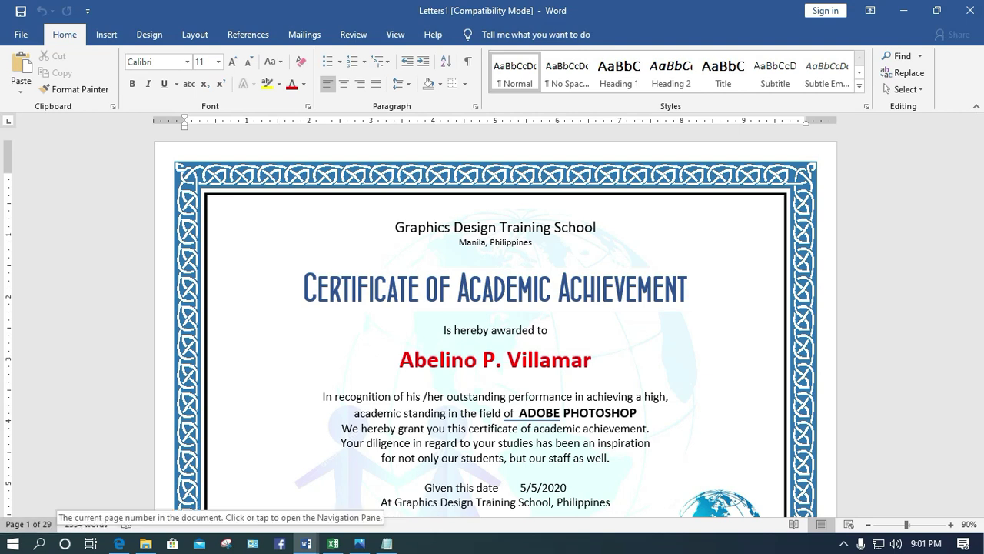
# Scroll the merged certificates and preview them in Read Mode, then return to Print Layout
pyautogui.scroll(-3, 496, 323)
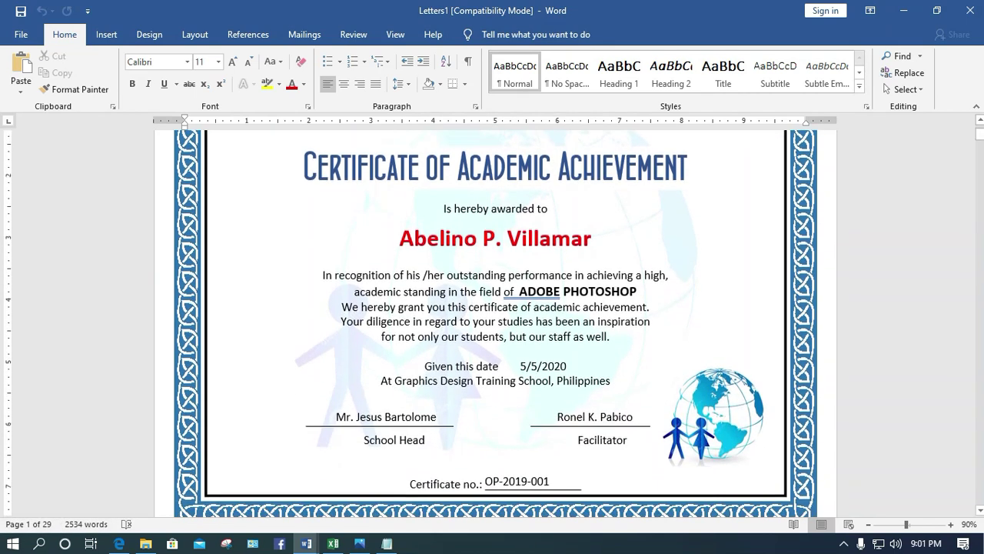
pyautogui.scroll(-4, 496, 323)
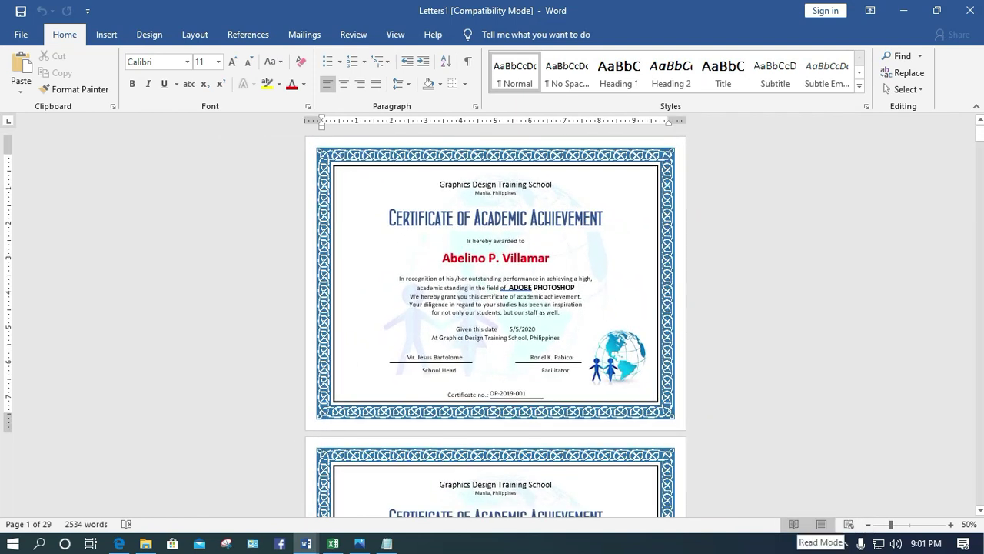
pyautogui.click(794, 523)
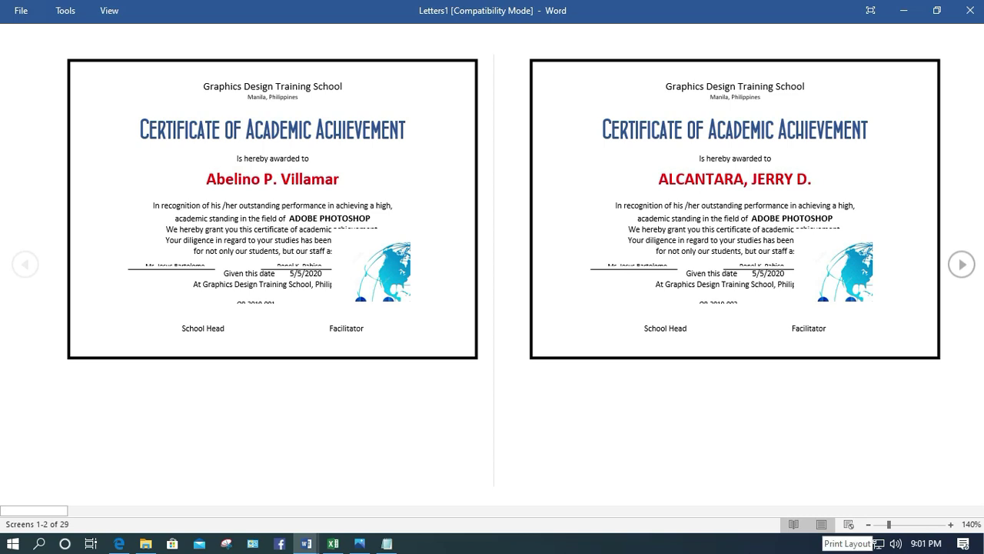
pyautogui.click(821, 523)
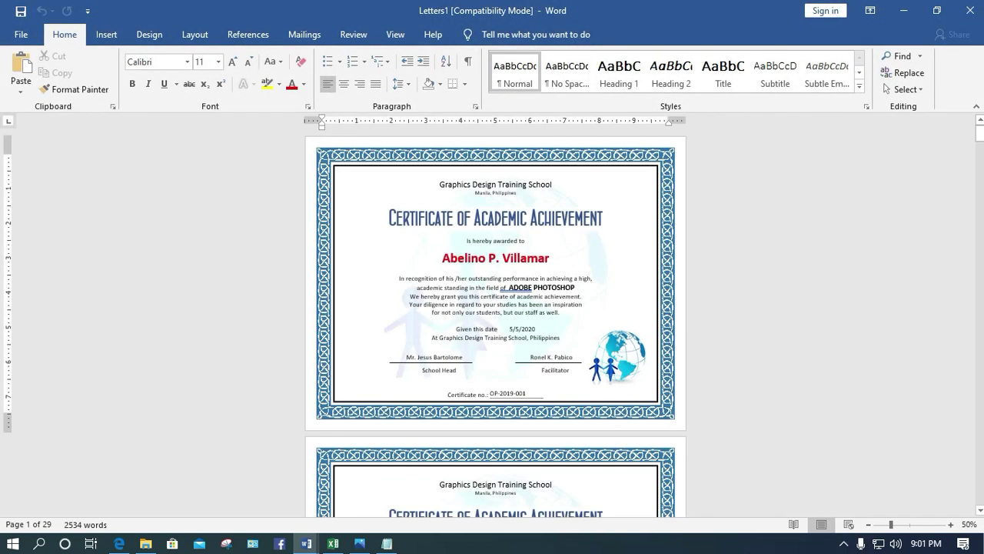
# Show the Letters1 certificates side by side from the View tab and scroll through them
pyautogui.click(396, 35)
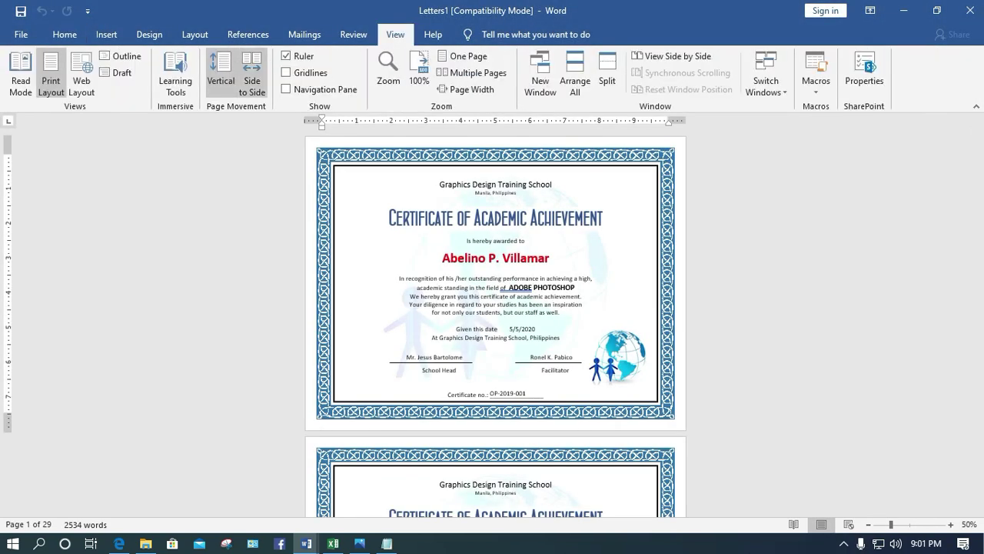
pyautogui.click(252, 81)
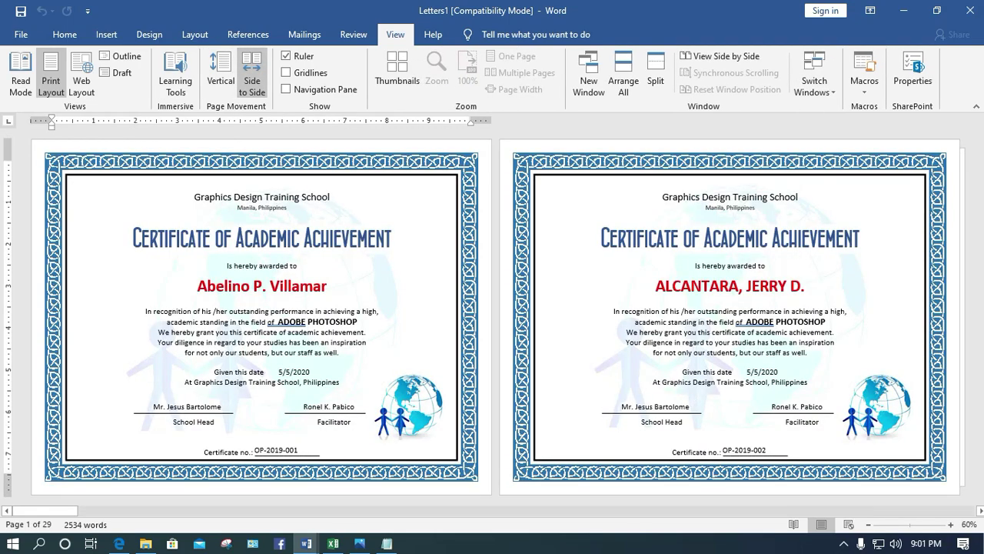
pyautogui.scroll(-5, 492, 315)
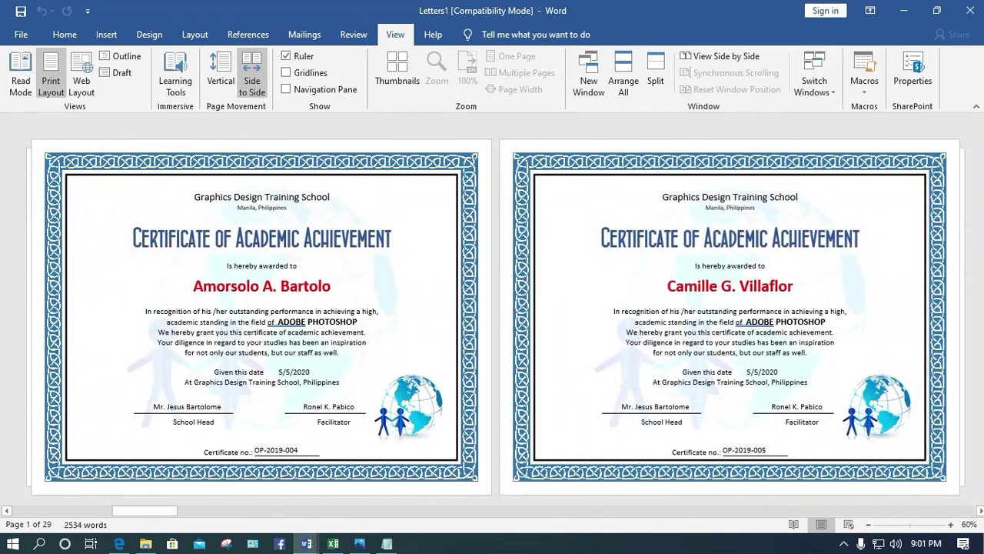
pyautogui.scroll(-3, 492, 315)
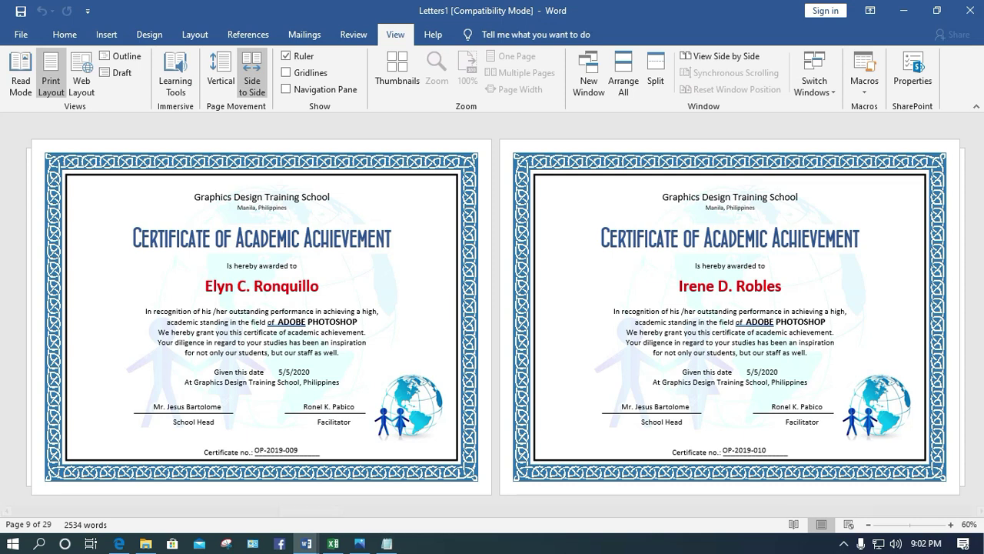
pyautogui.click(844, 543)
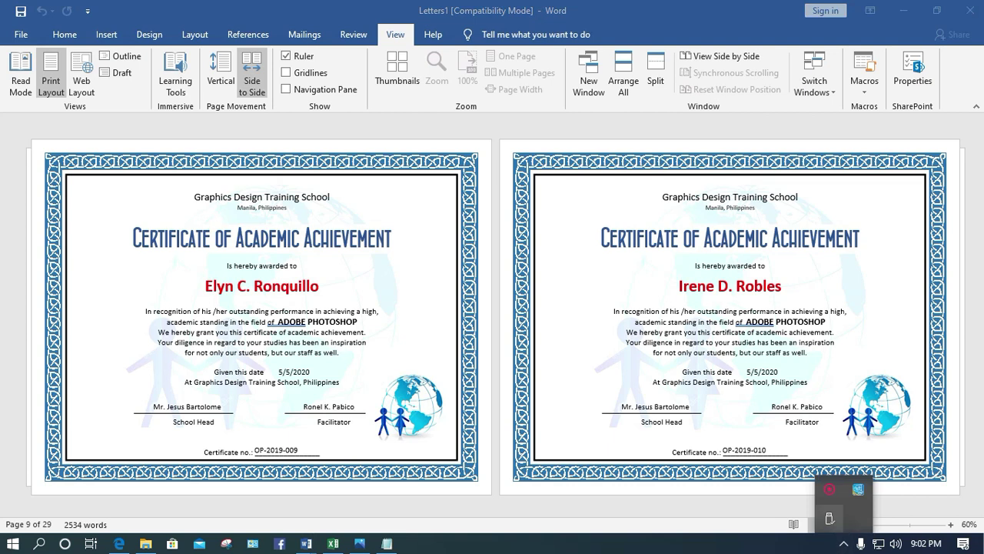
pyautogui.rightClick(829, 489)
pyautogui.click(860, 500)
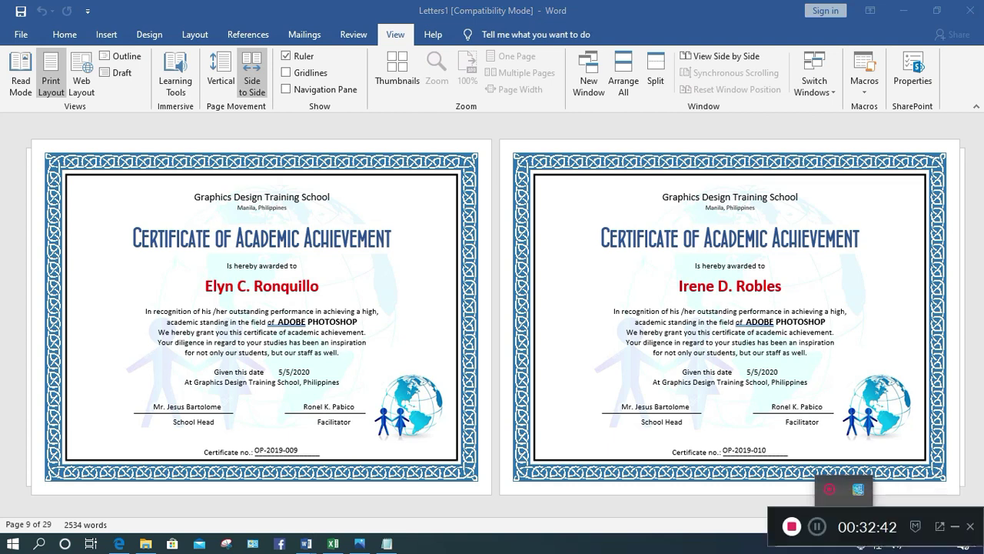